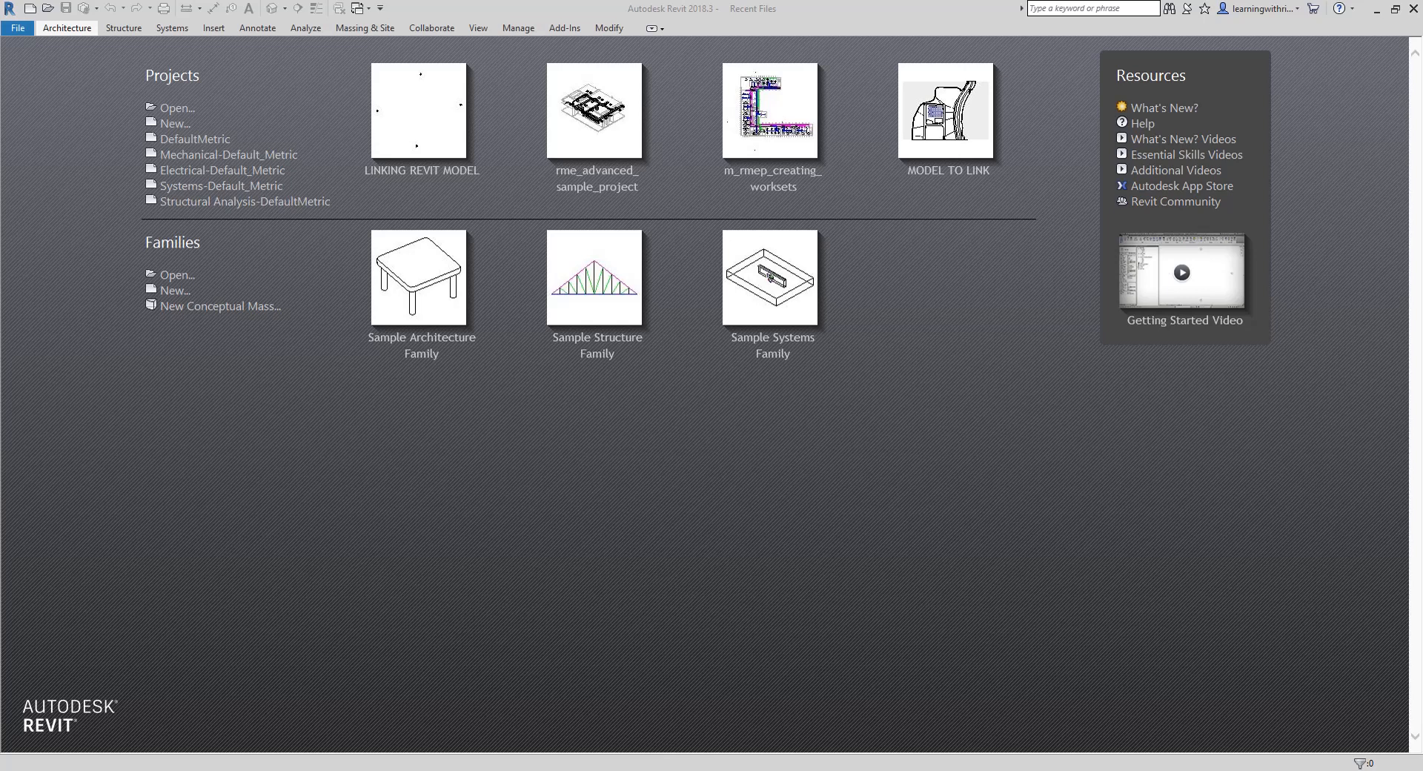
# Open the recent project LINKING REVIT MODEL
pyautogui.click(420, 134)
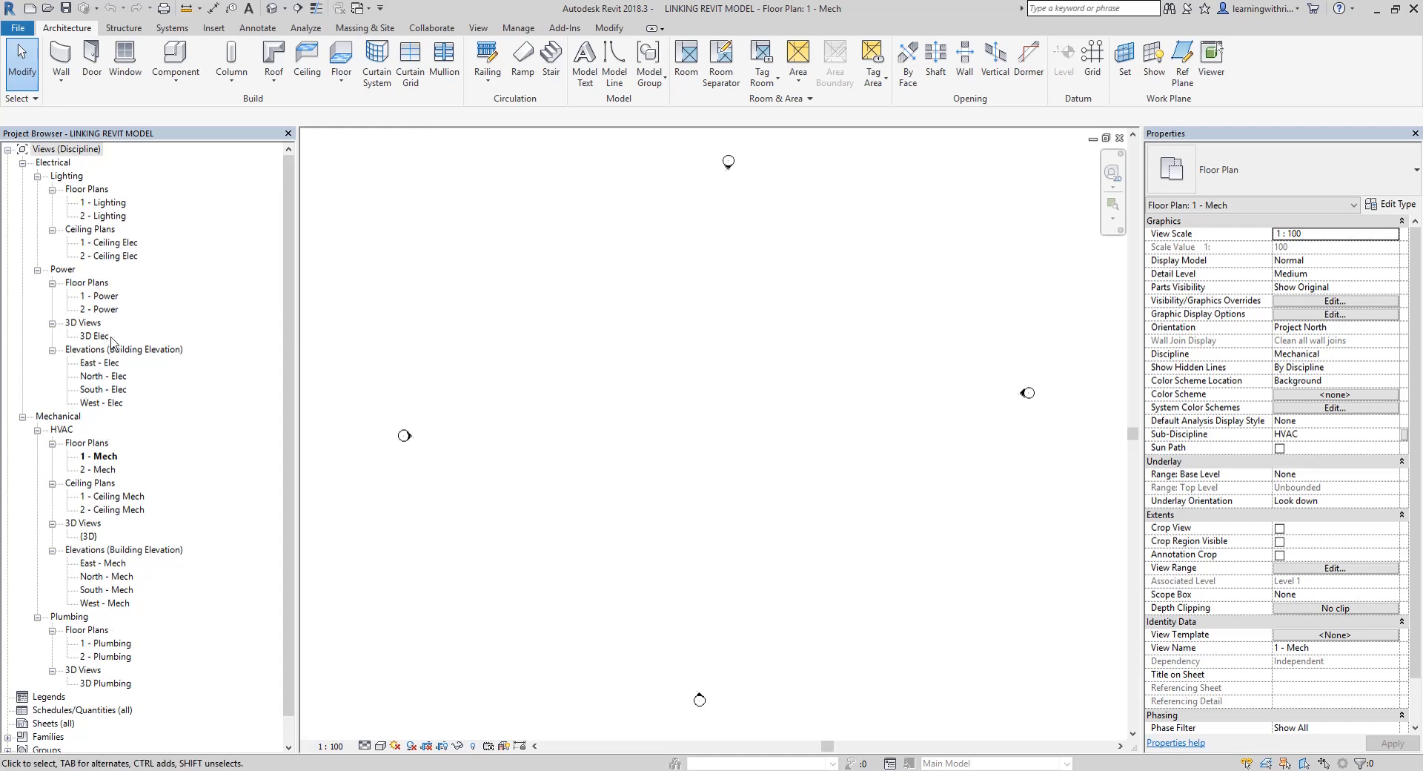
pyautogui.click(825, 417)
pyautogui.click(214, 28)
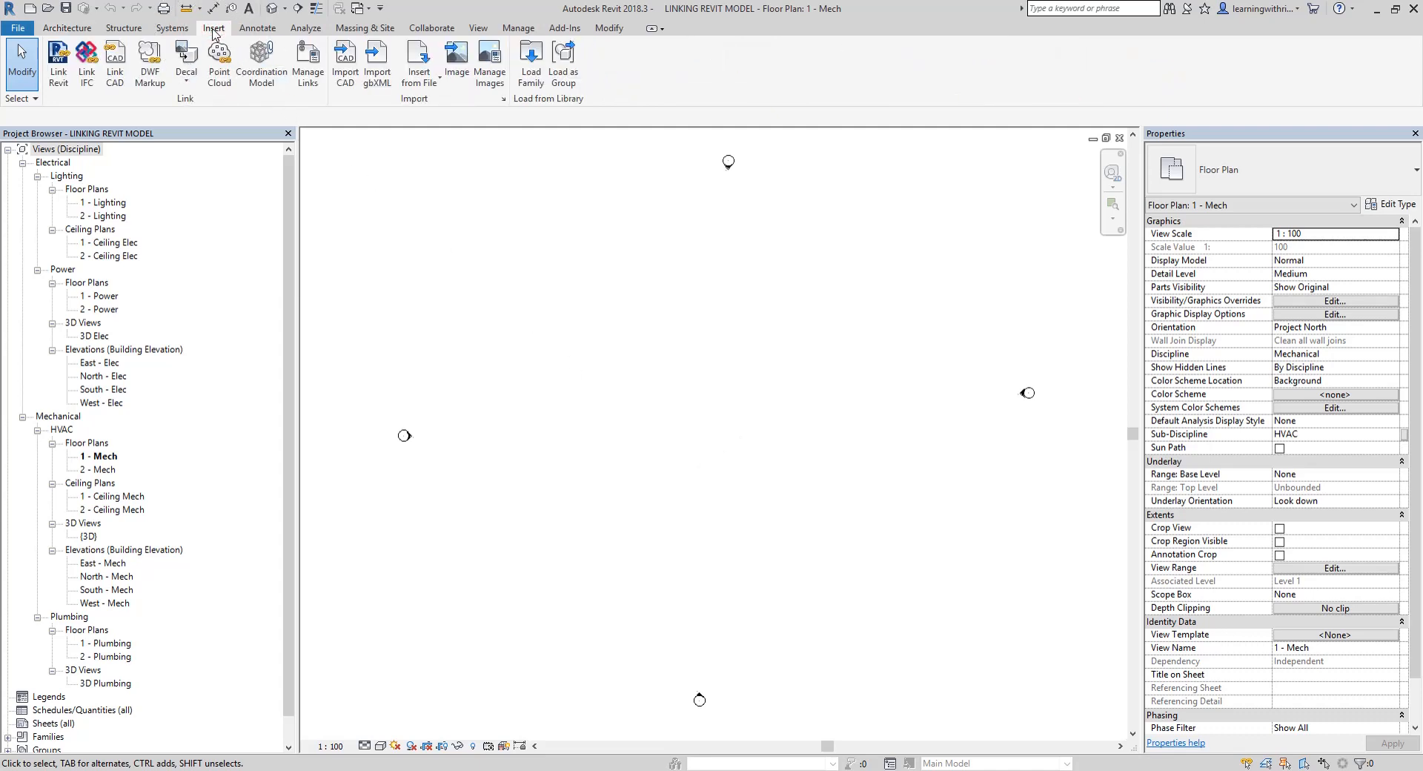
pyautogui.click(117, 63)
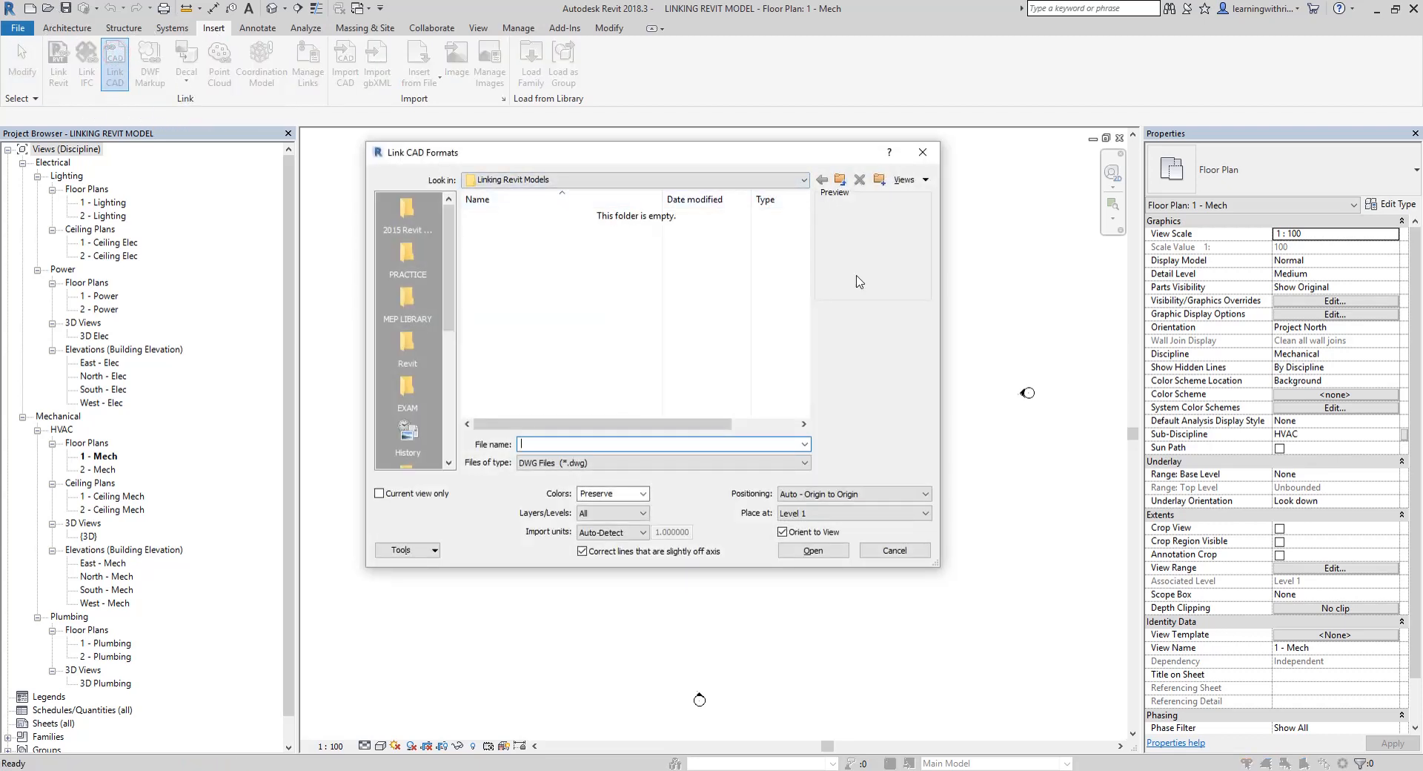
pyautogui.click(671, 462)
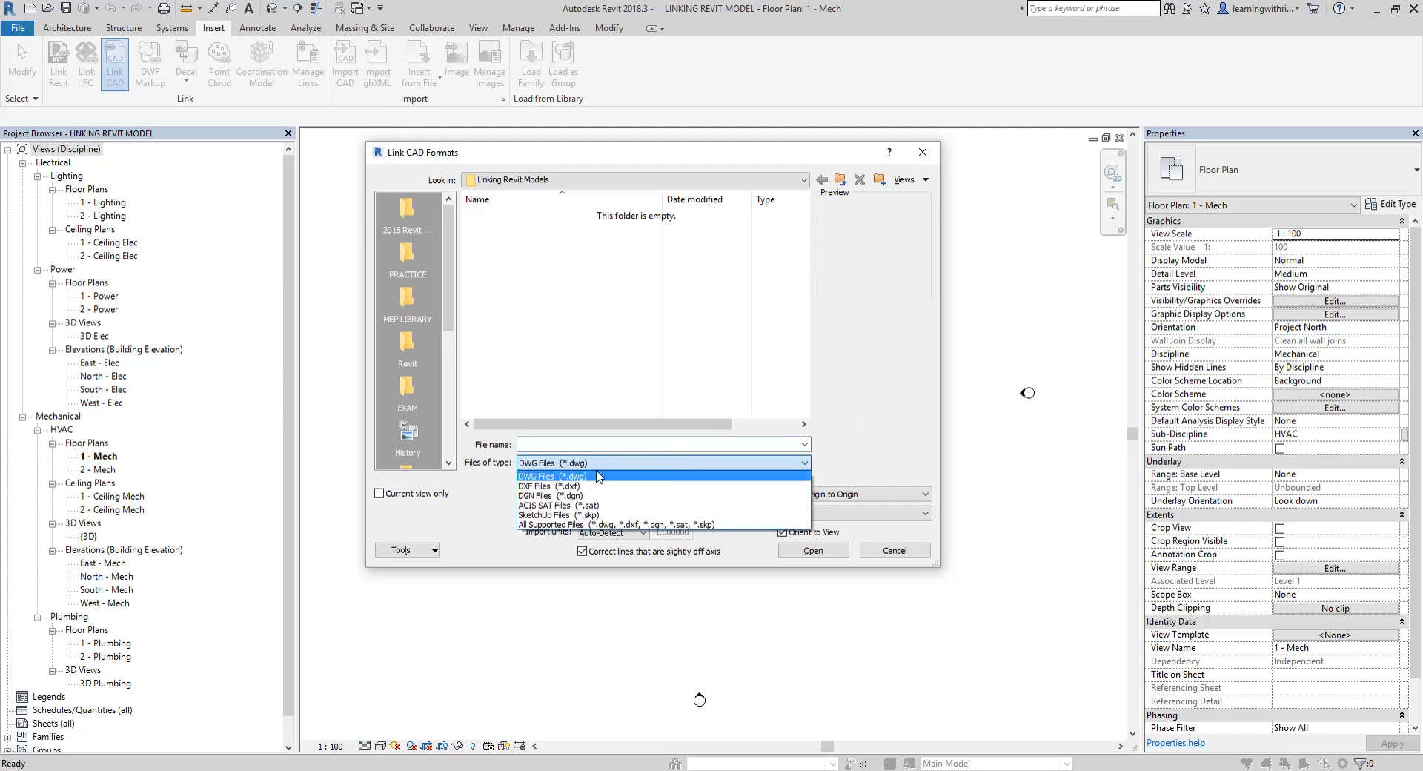
pyautogui.click(923, 152)
pyautogui.click(923, 152)
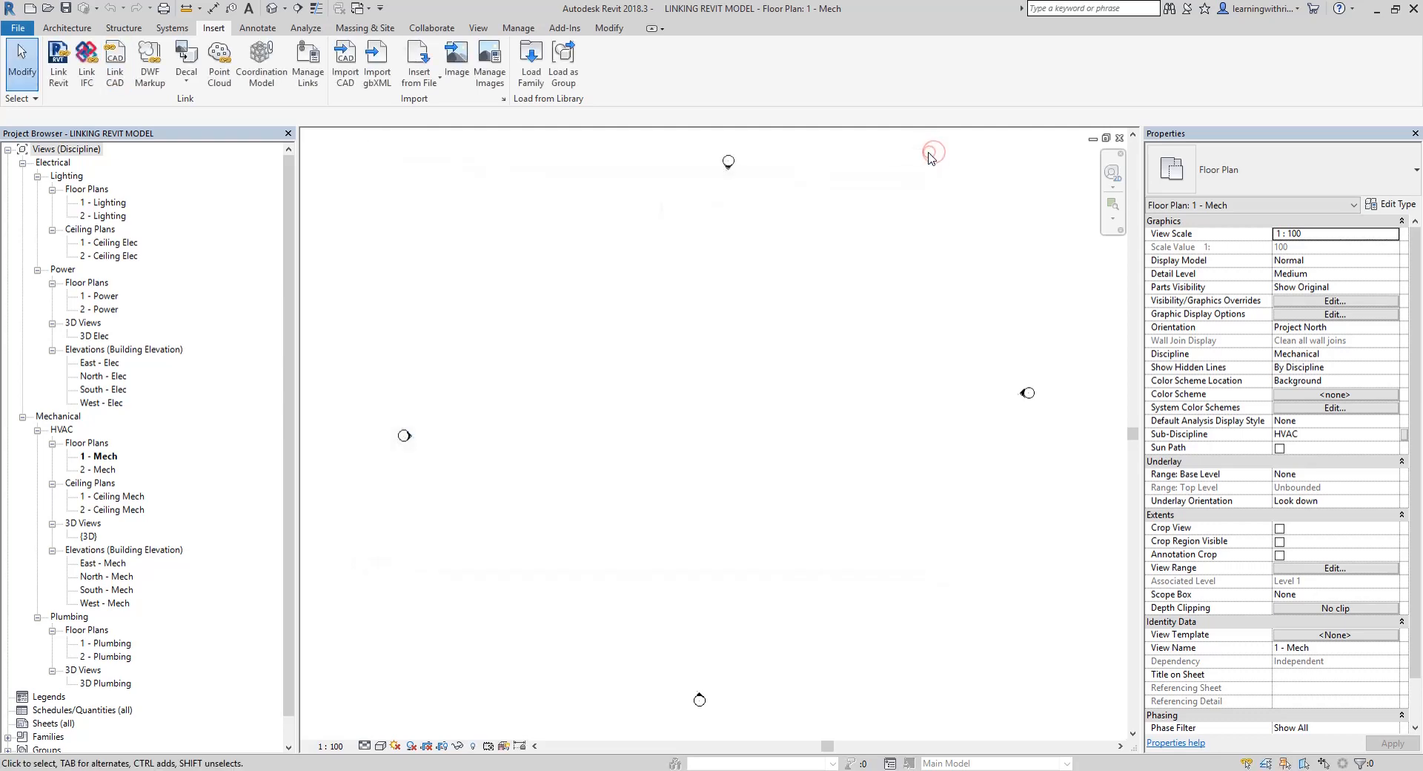
# Link the Revit file MODEL TO LINK into the project with Auto - Origin to Origin positioning
pyautogui.click(58, 61)
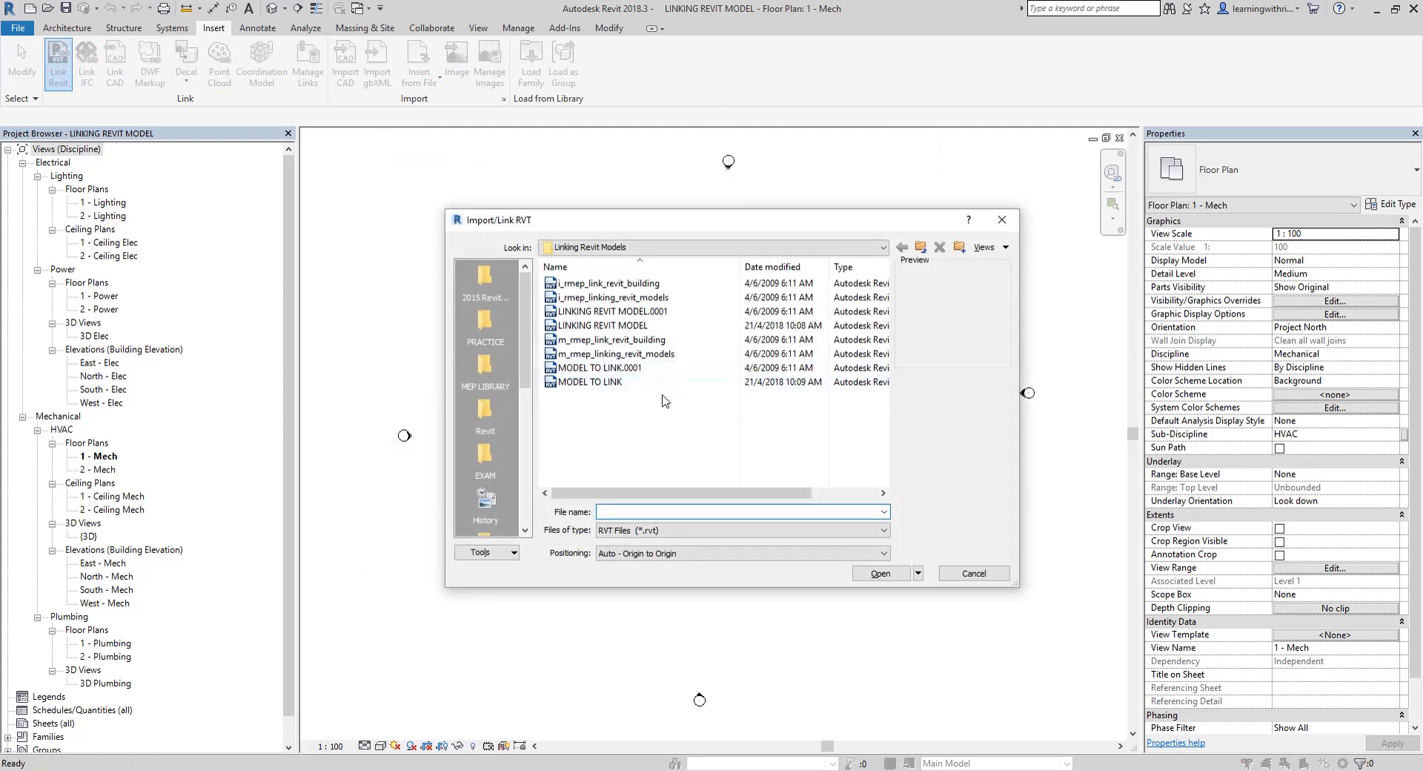
pyautogui.click(607, 383)
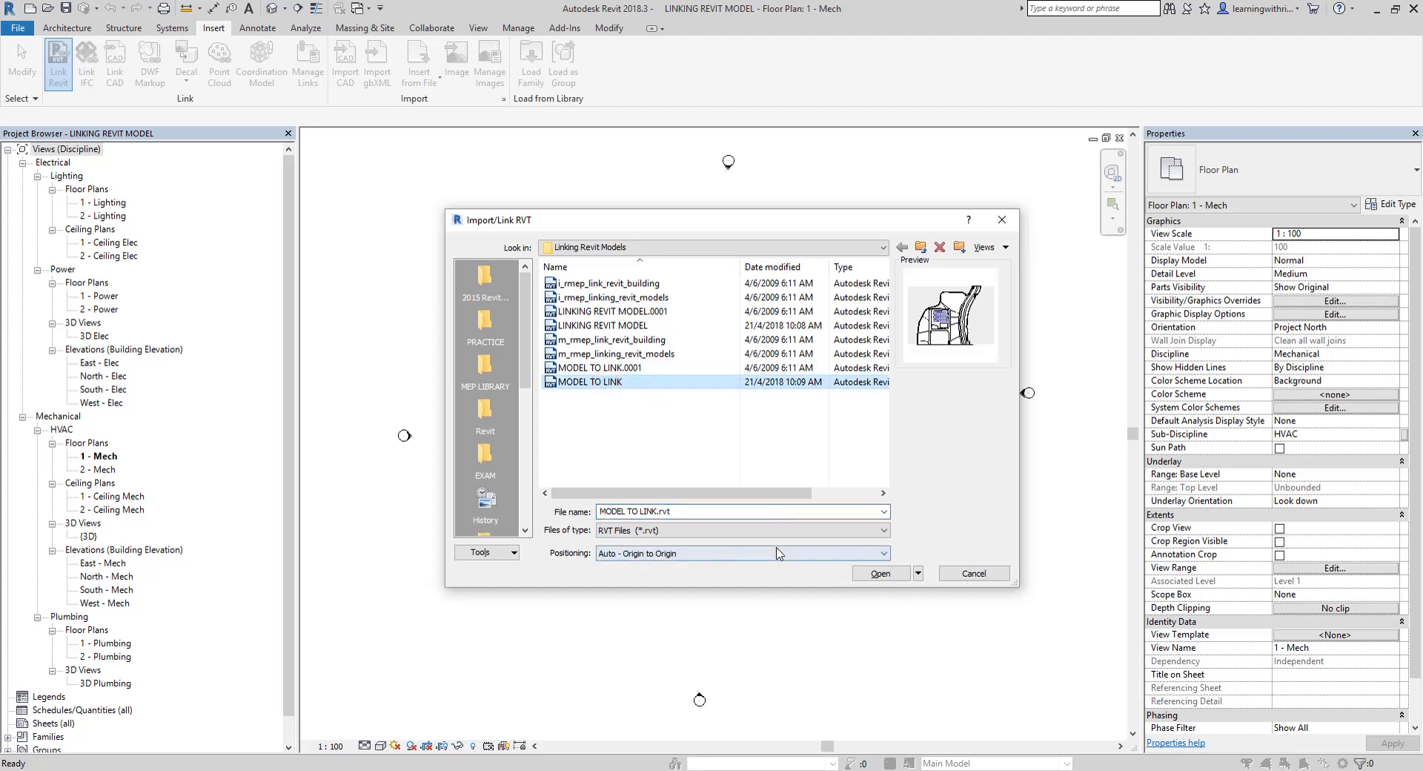
pyautogui.click(882, 574)
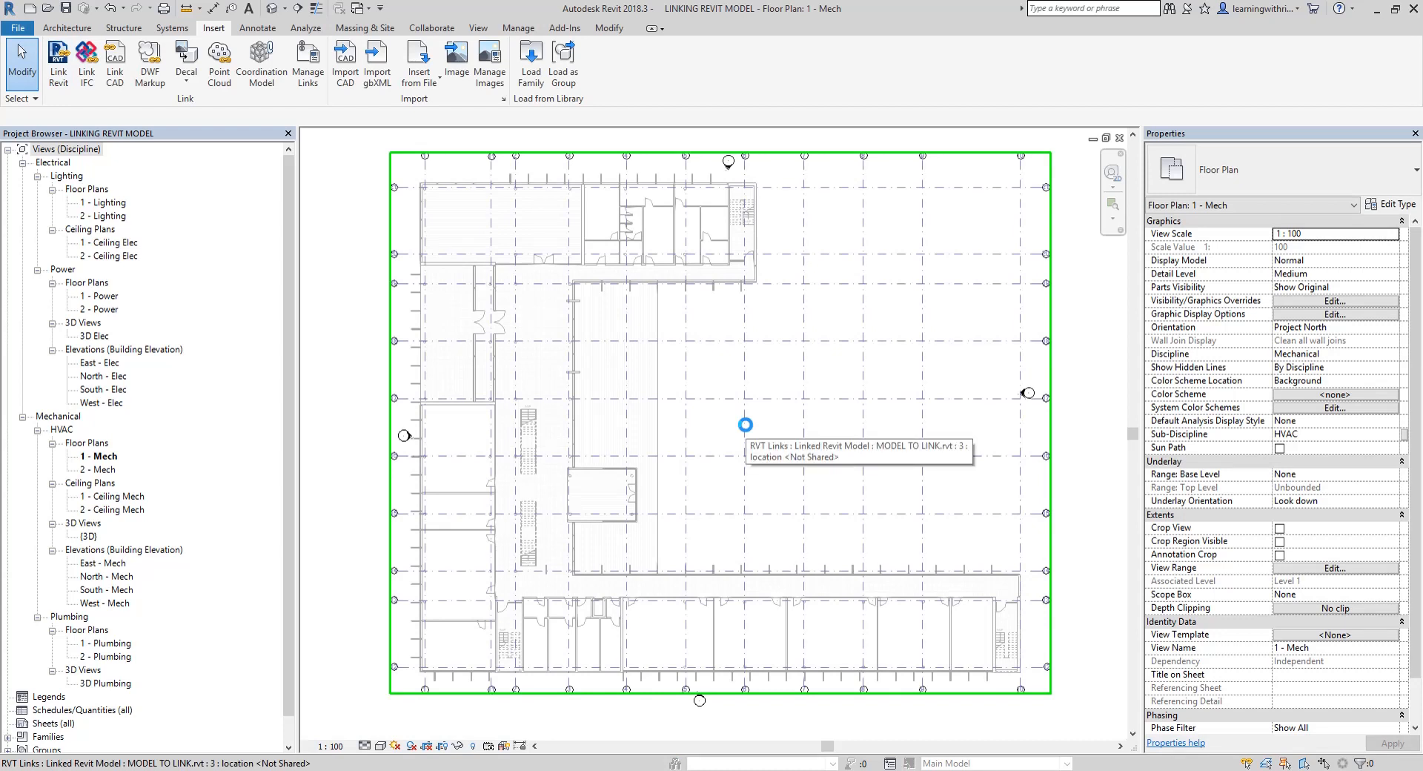
pyautogui.click(1096, 452)
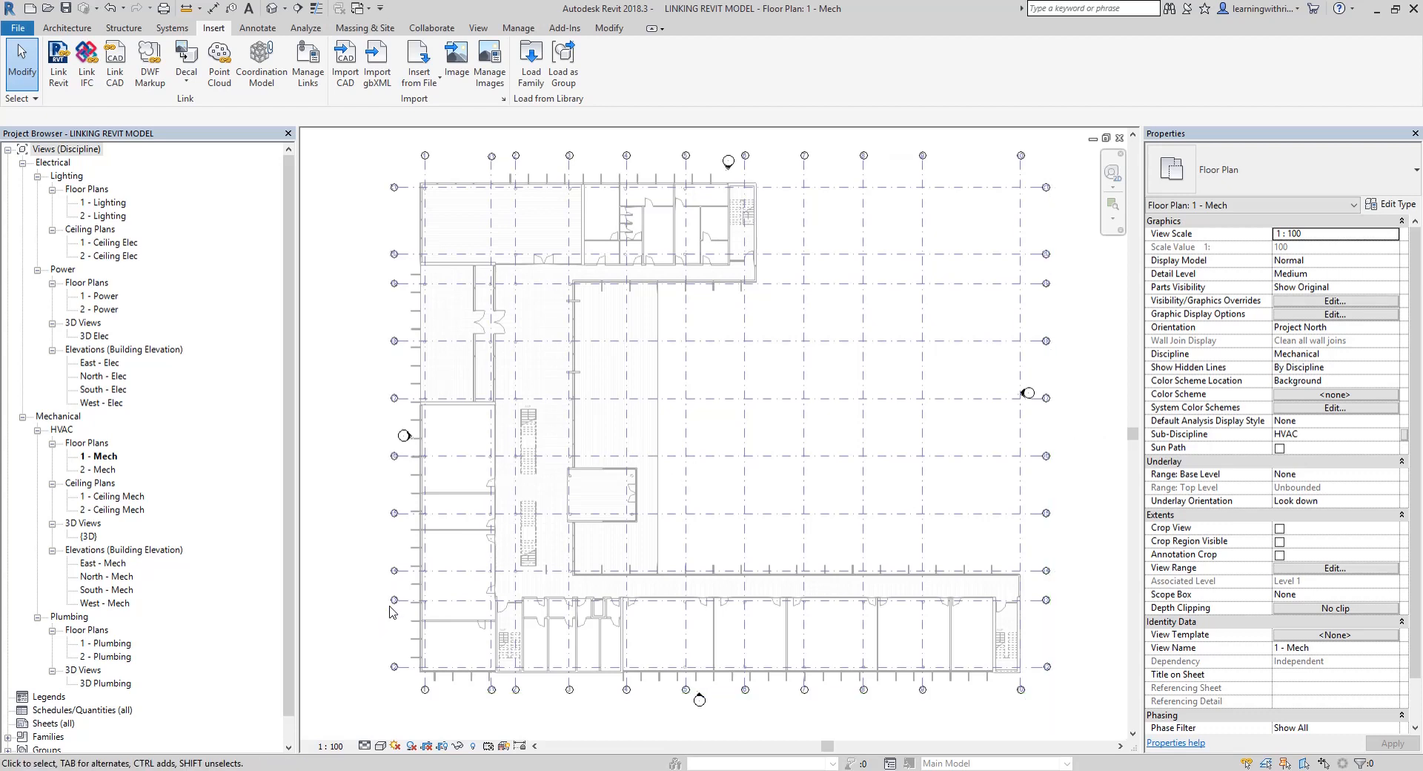
# Open the mechanical South - Mech elevation and compare the linked model's levels with the project's own levels
pyautogui.click(97, 591)
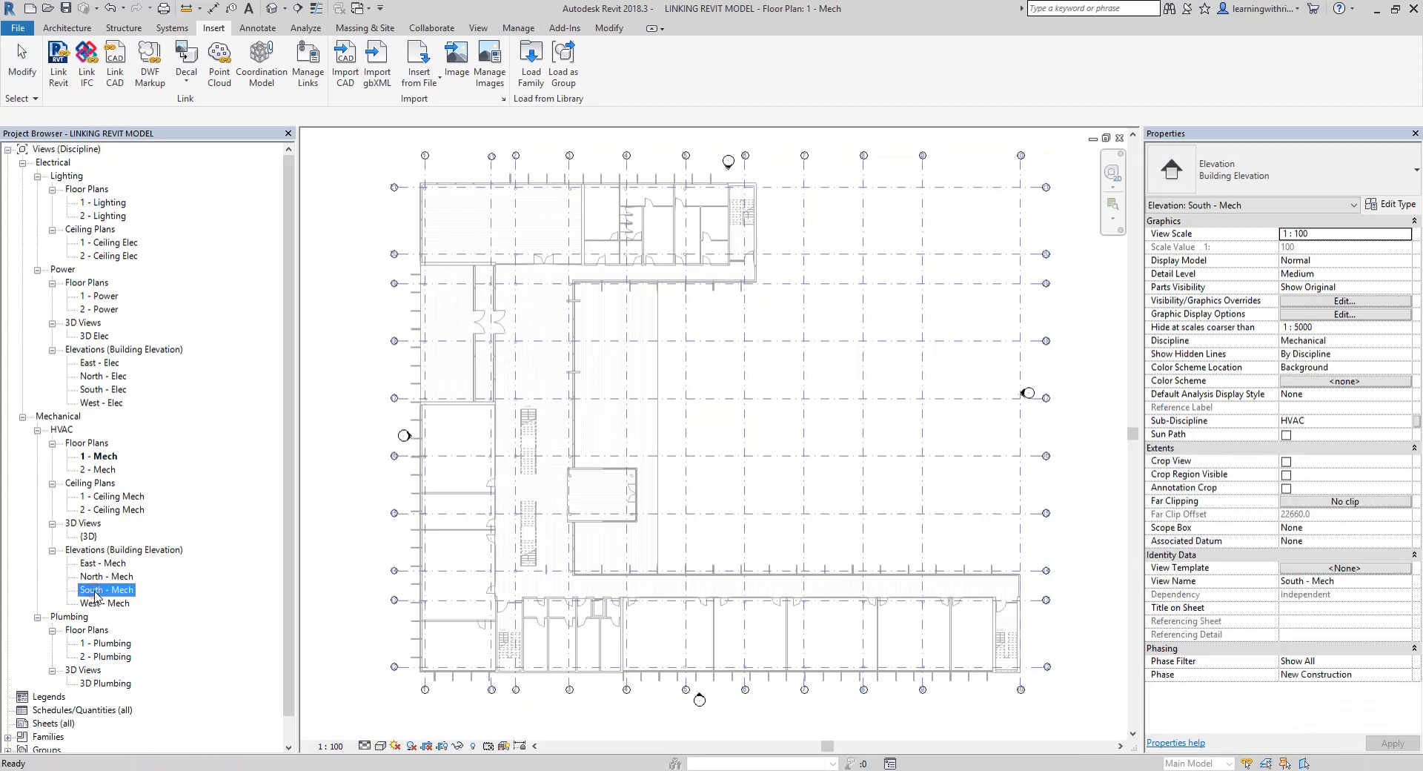
pyautogui.doubleClick(97, 591)
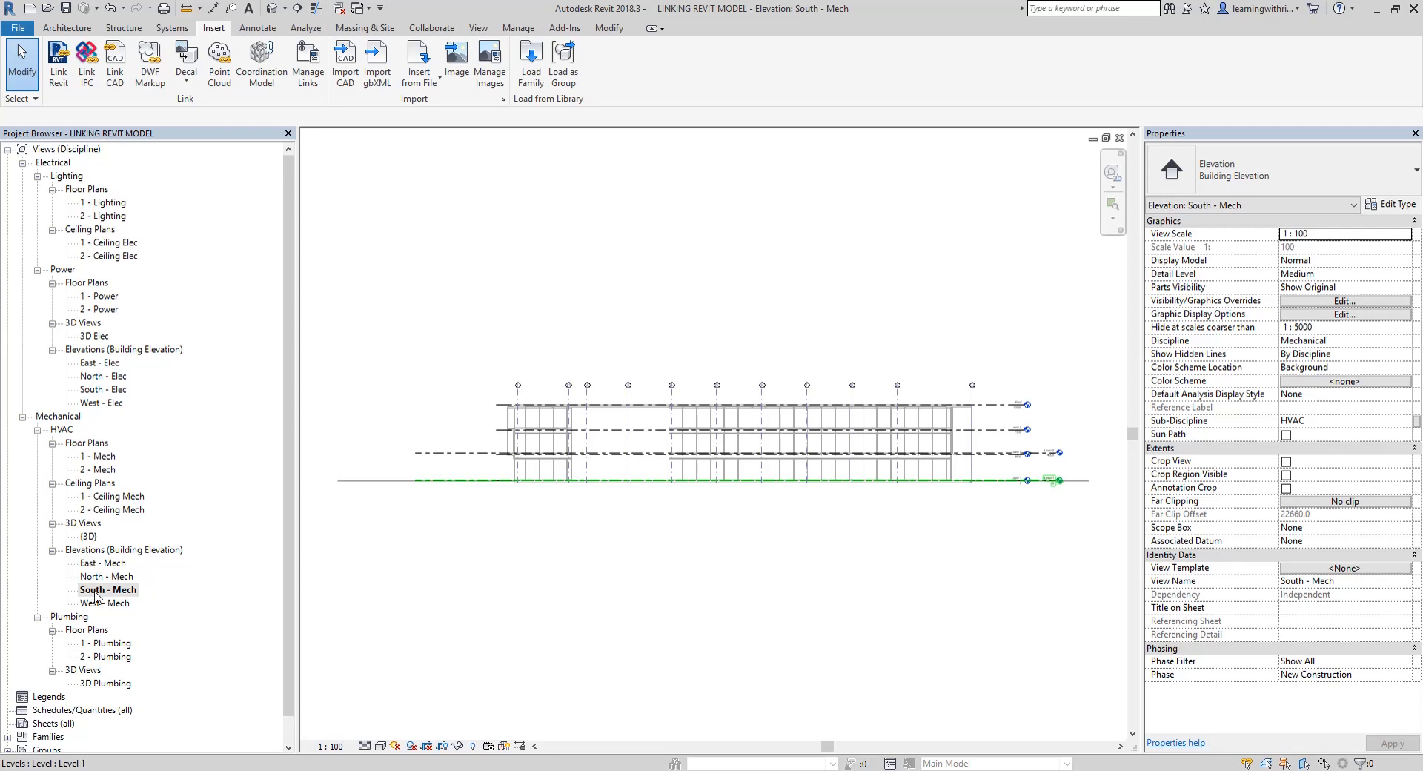
pyautogui.moveTo(956, 567); pyautogui.dragTo(567, 583, button='middle')
pyautogui.scroll(1, 645, 473)
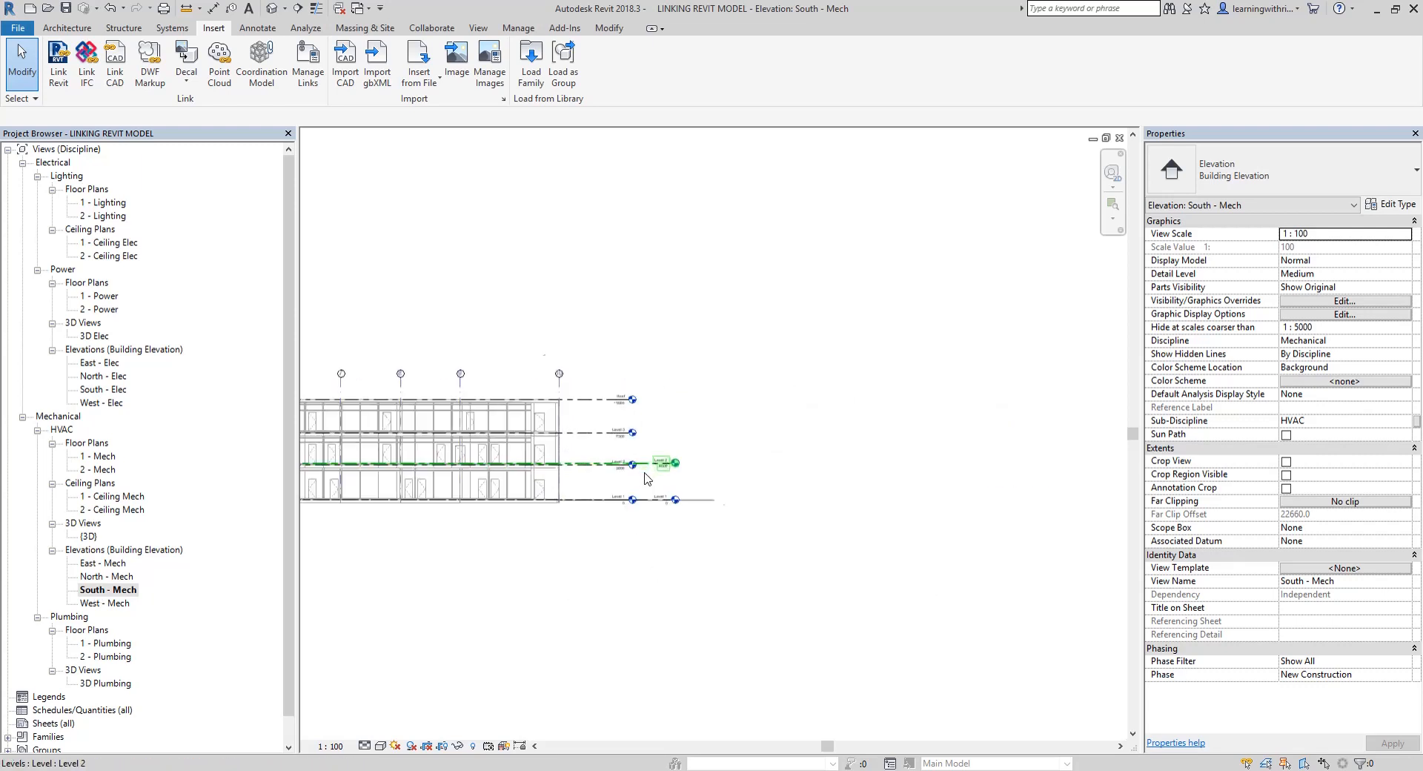
pyautogui.scroll(5, 645, 478)
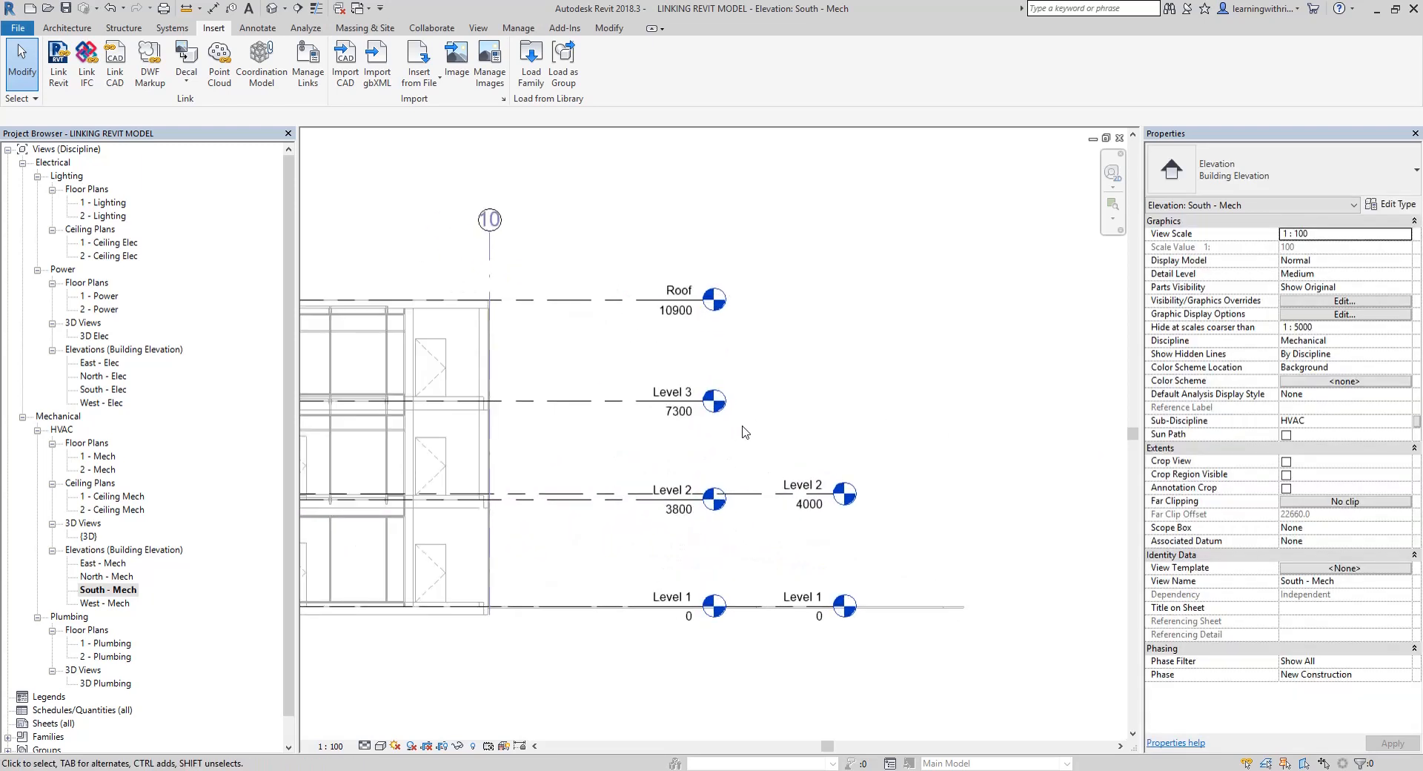
pyautogui.scroll(1, 745, 432)
pyautogui.click(579, 405)
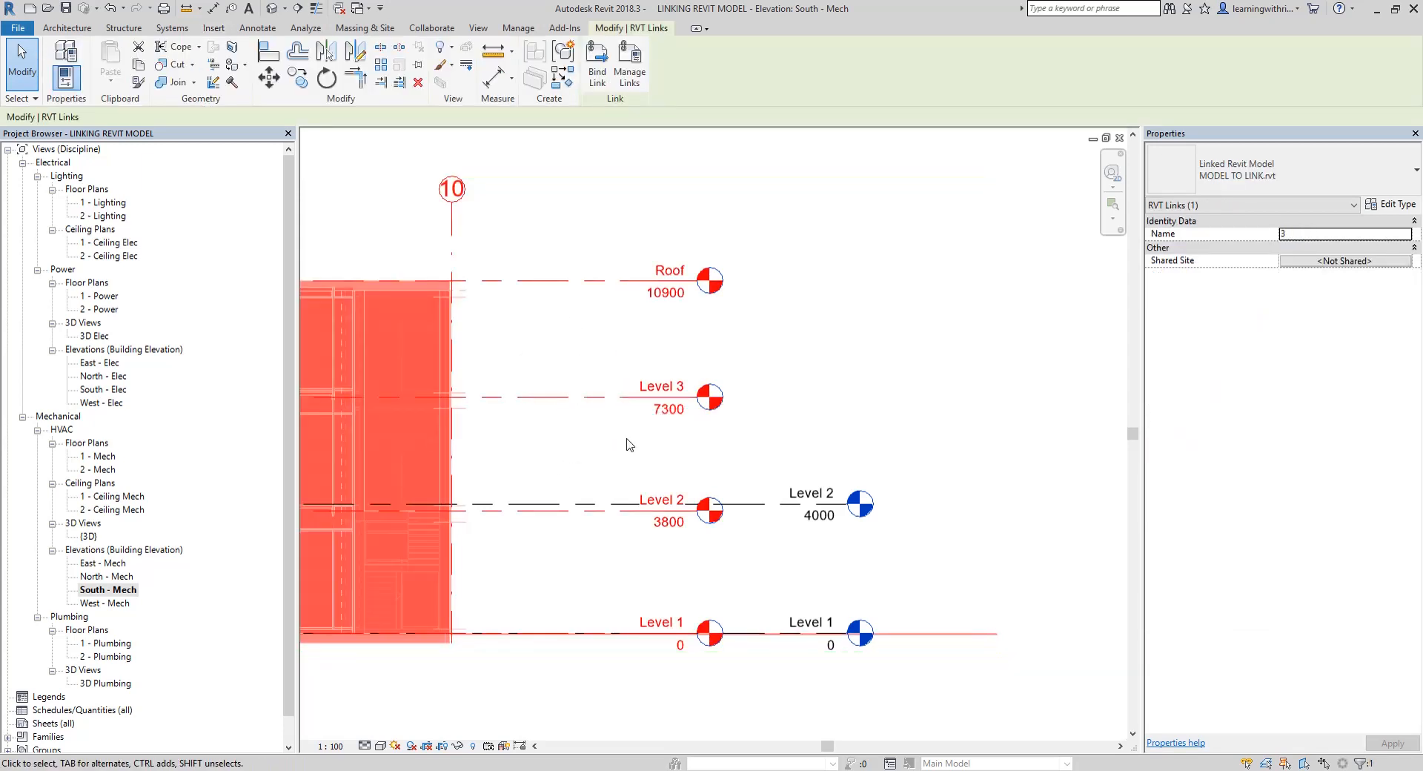
pyautogui.click(1047, 556)
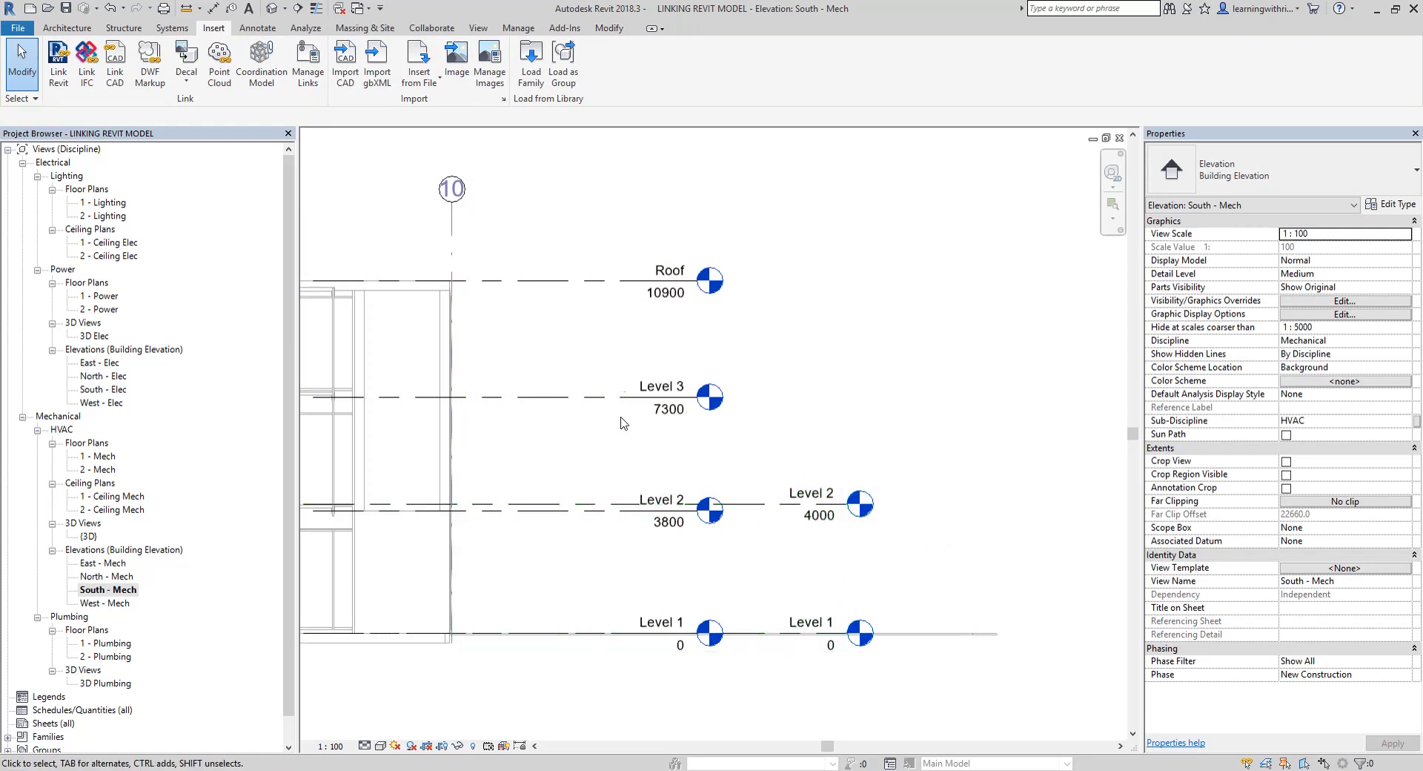
# Set the elevation of the project's own Level 2 to 3800 to match the linked model
pyautogui.scroll(1, 743, 552)
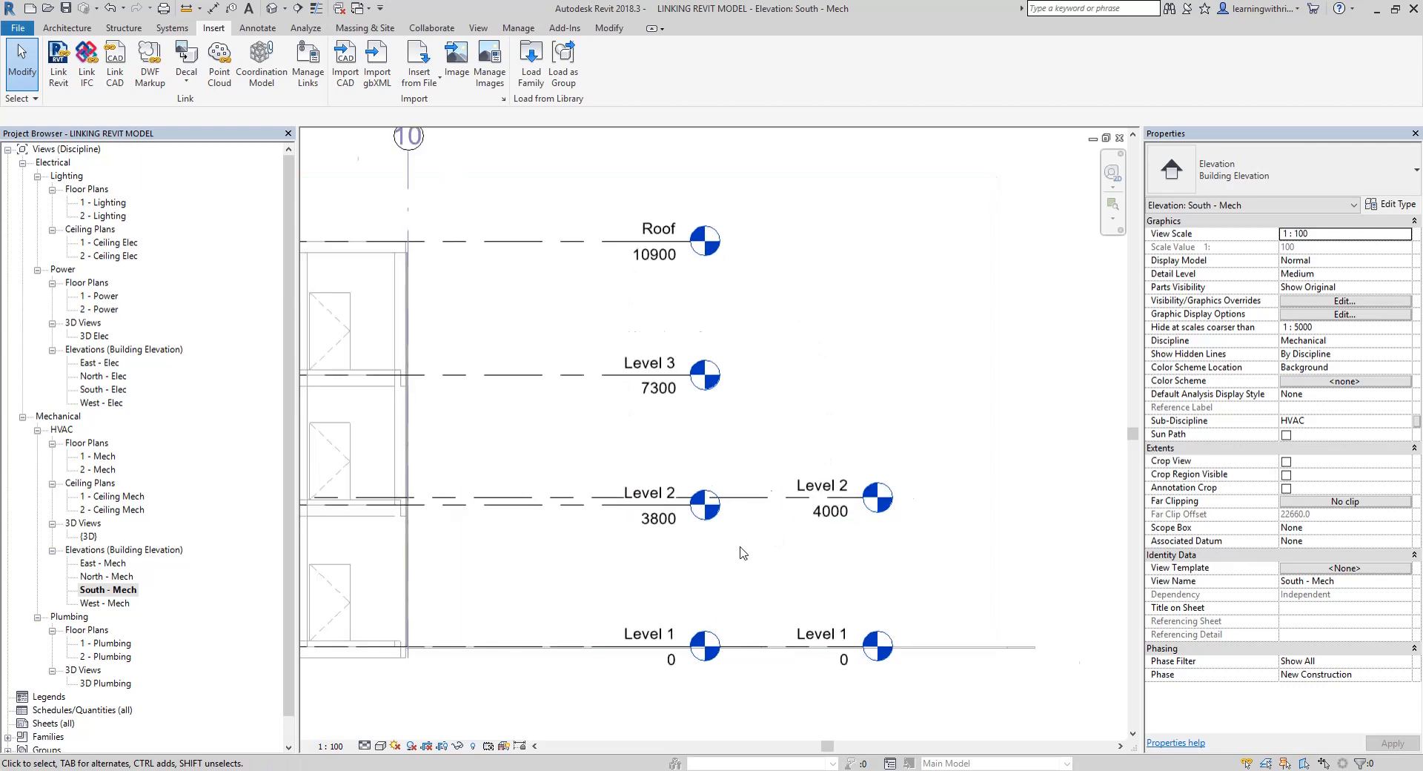
pyautogui.scroll(1, 743, 552)
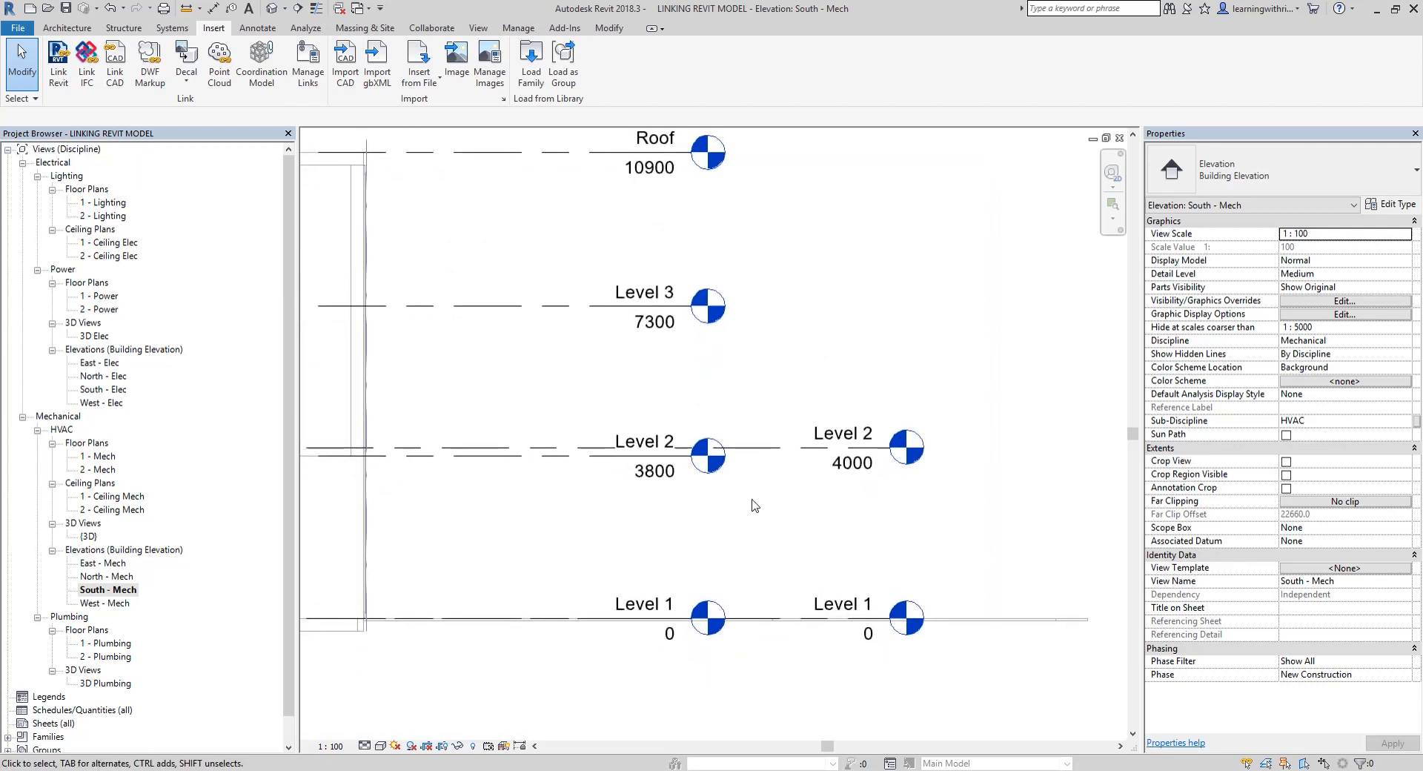
pyautogui.scroll(1, 755, 505)
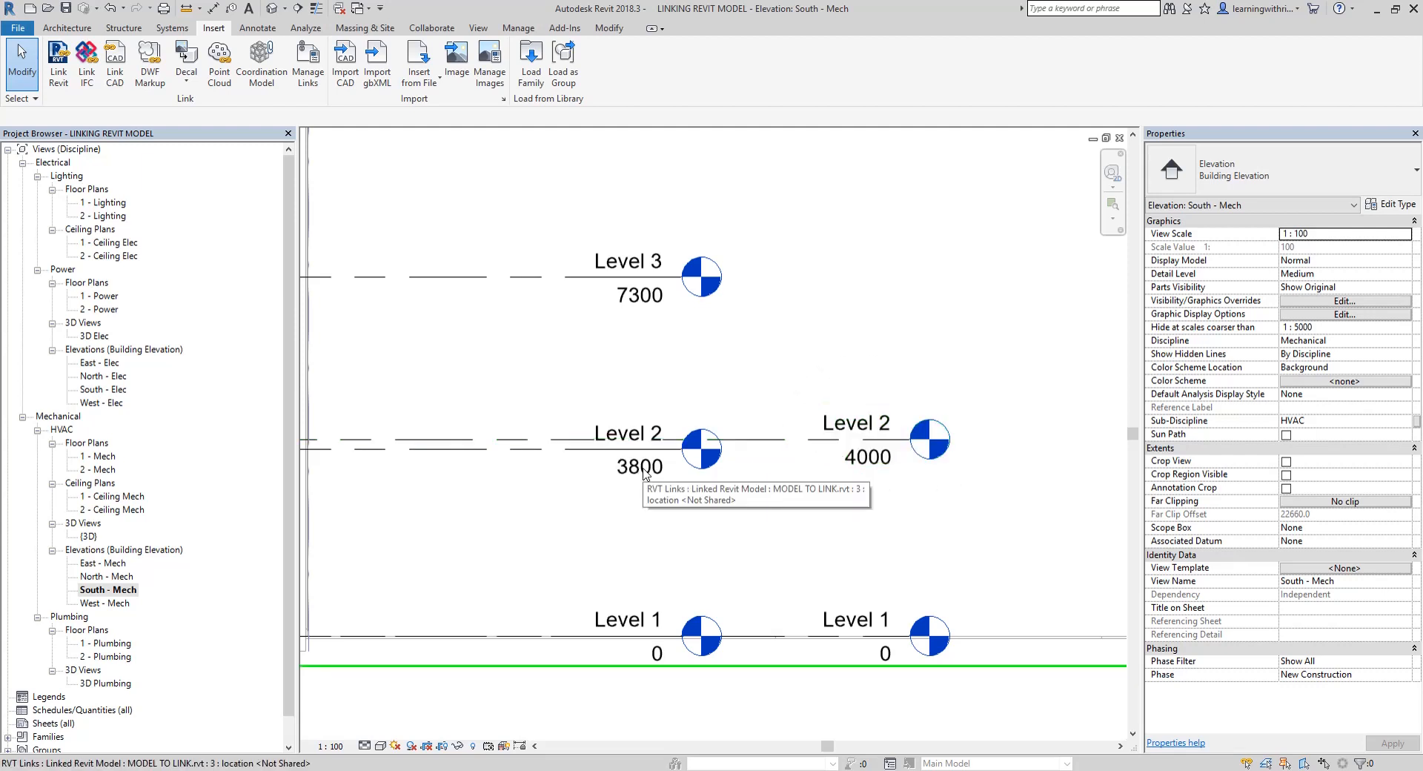
pyautogui.click(869, 457)
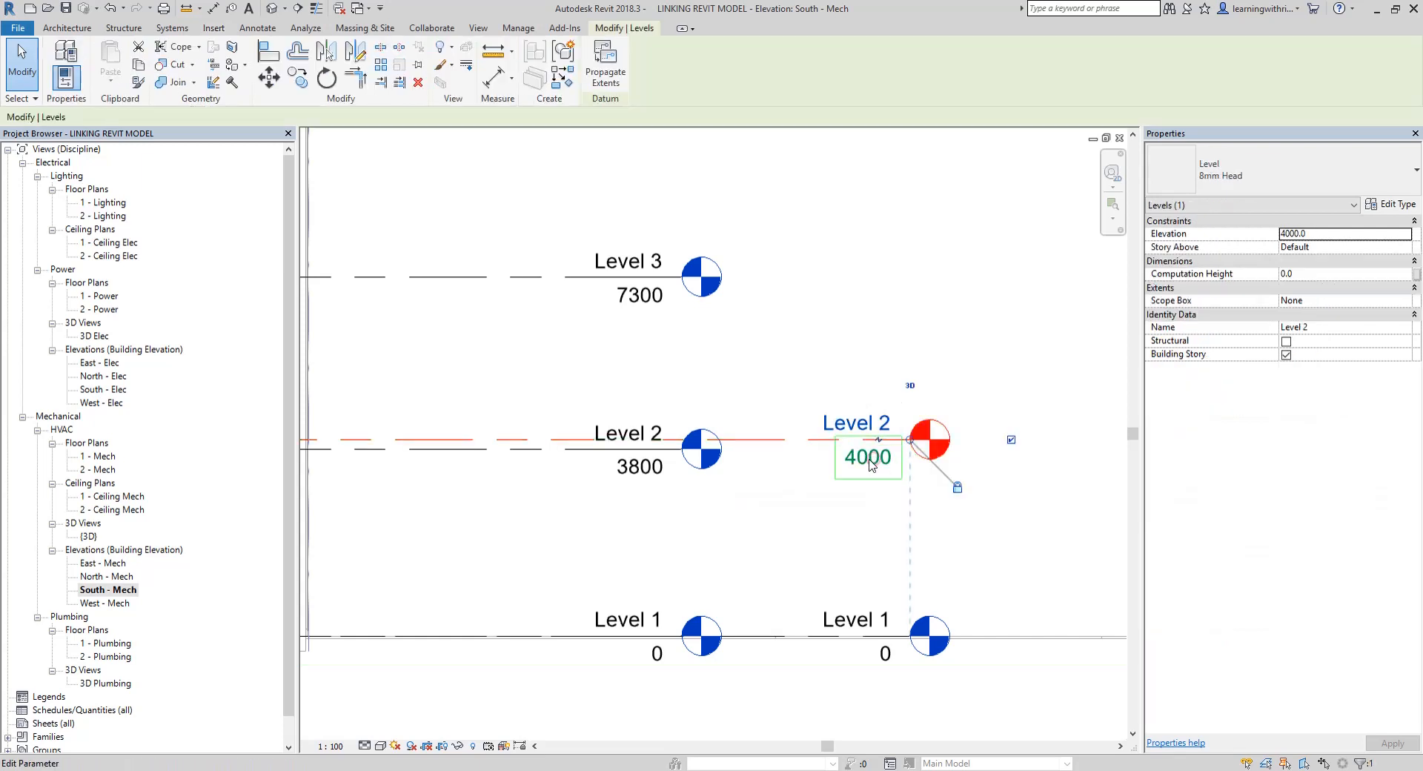
pyautogui.click(870, 458)
pyautogui.write('3800')
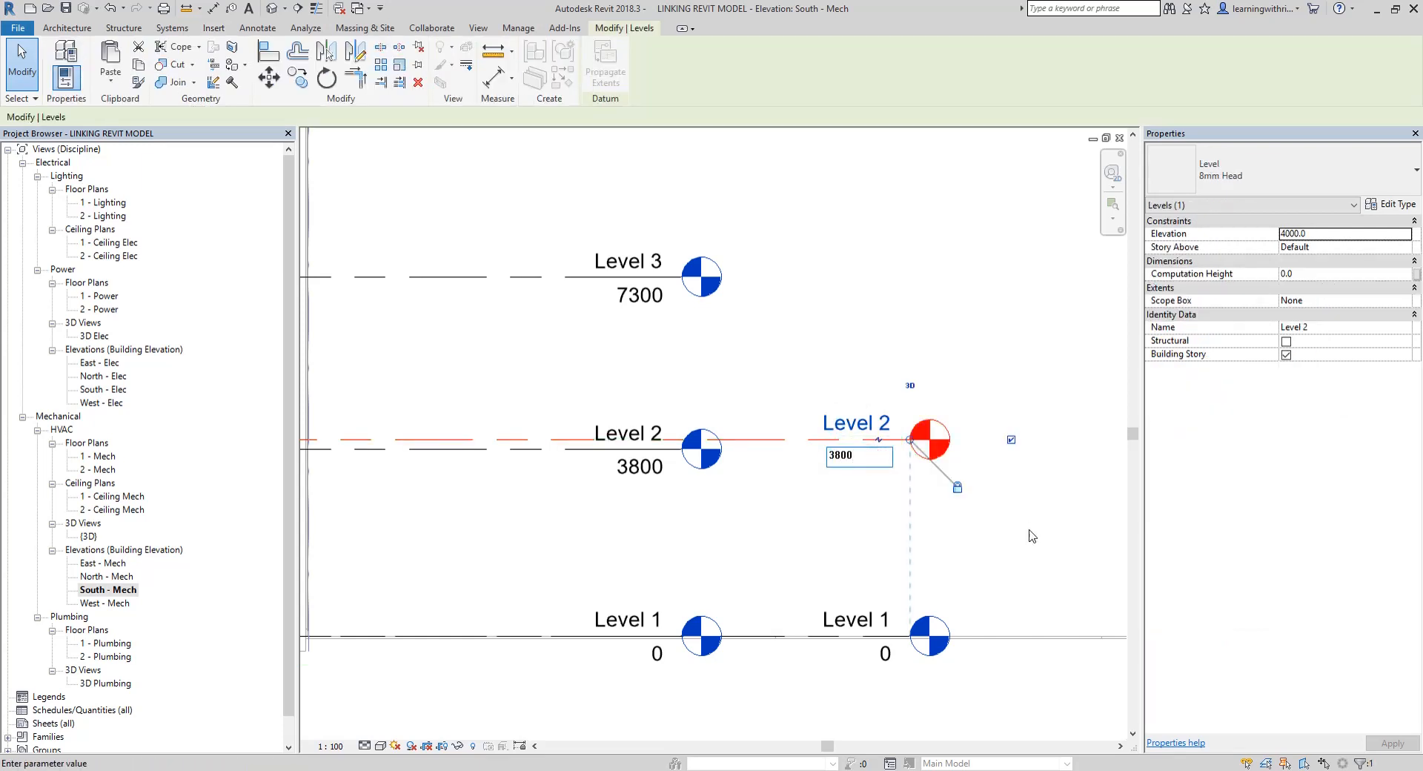
pyautogui.click(1030, 550)
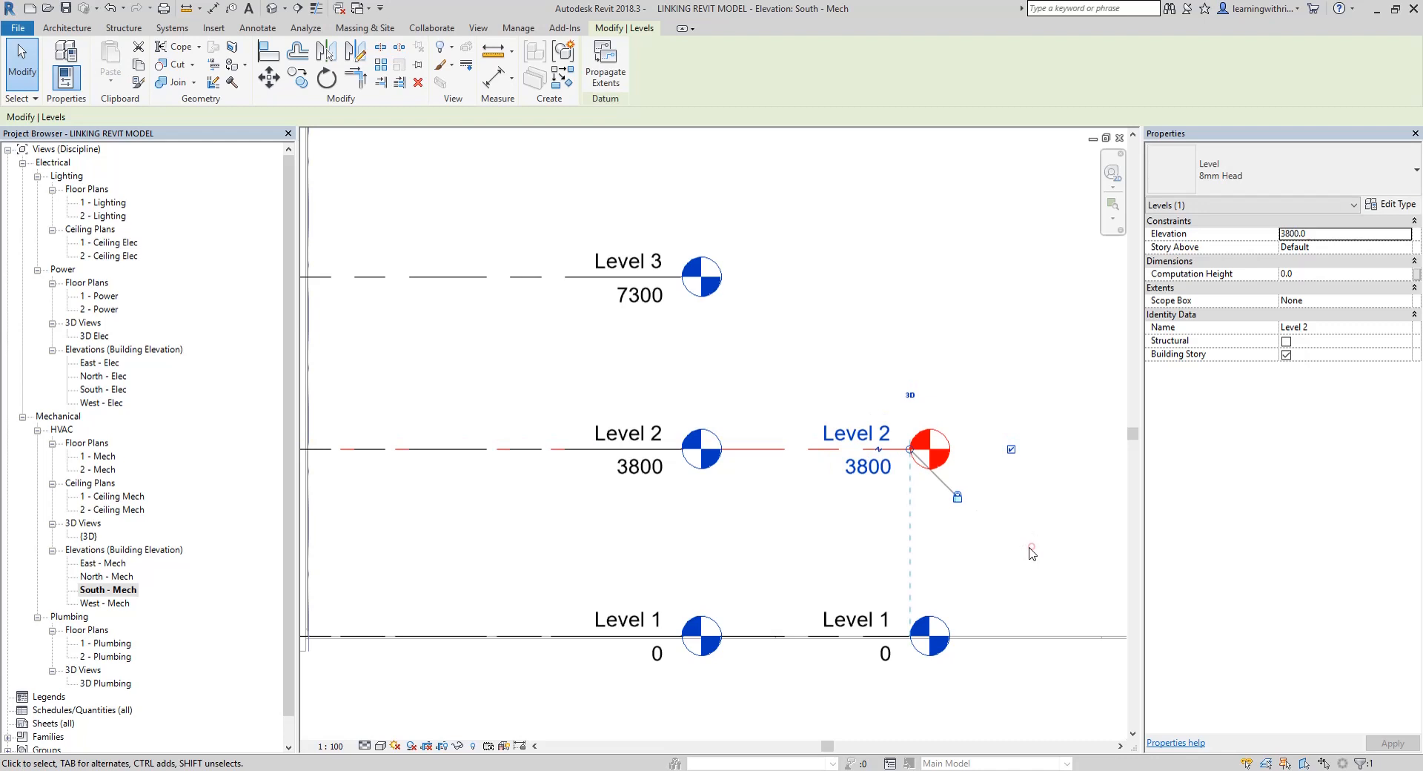
pyautogui.click(865, 292)
# Start Copy/Monitor on a selected link and pick the linked building model as the source
pyautogui.scroll(-3, 823, 326)
pyautogui.moveTo(815, 328); pyautogui.dragTo(855, 401, button='middle')
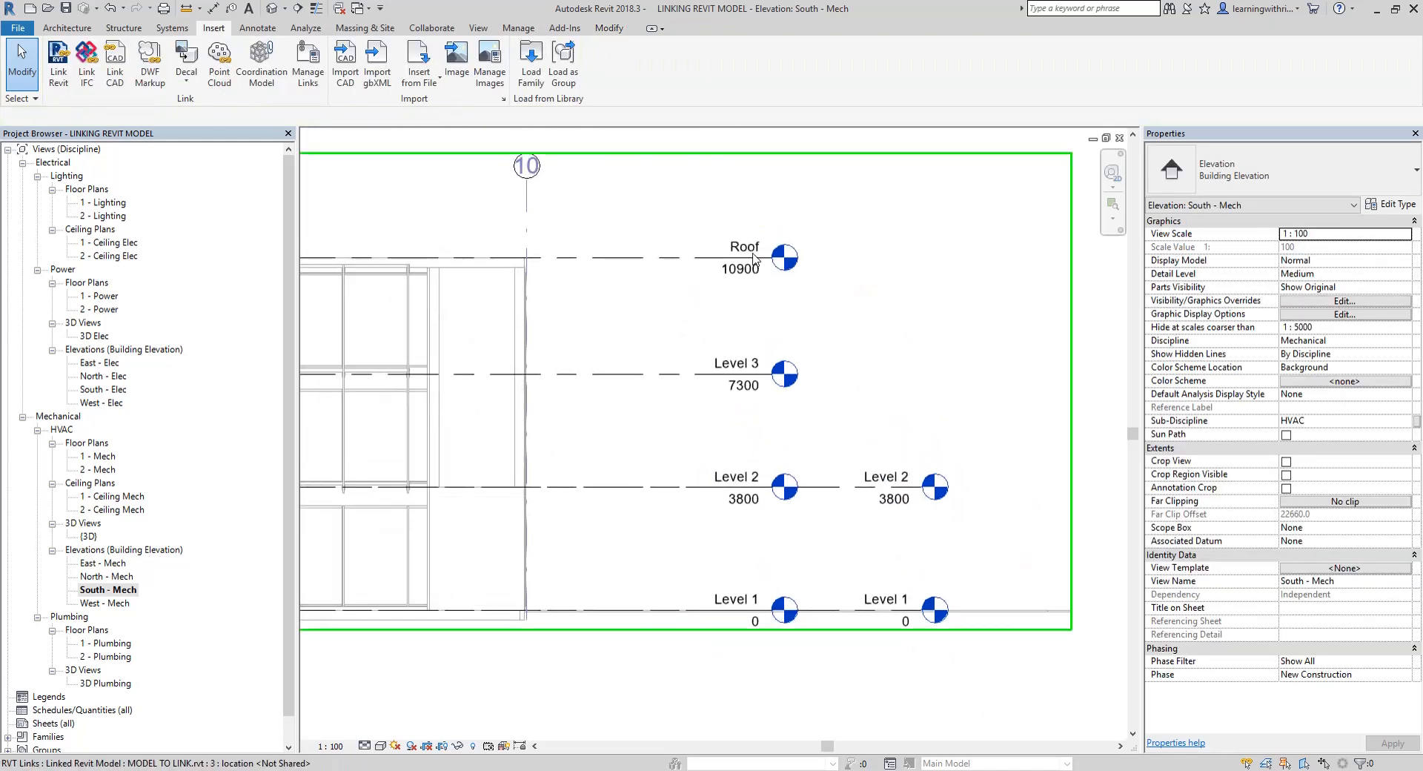
pyautogui.scroll(-2, 878, 340)
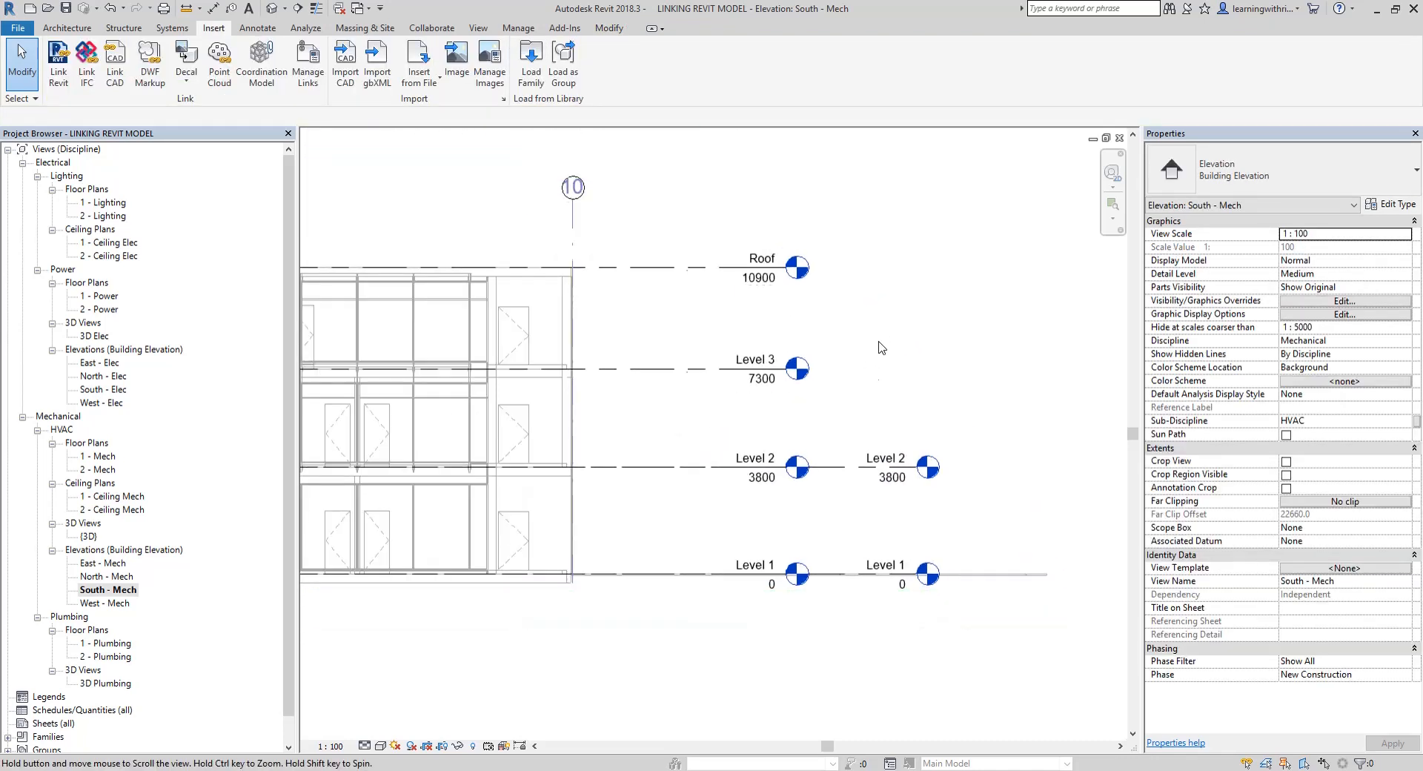
pyautogui.click(434, 30)
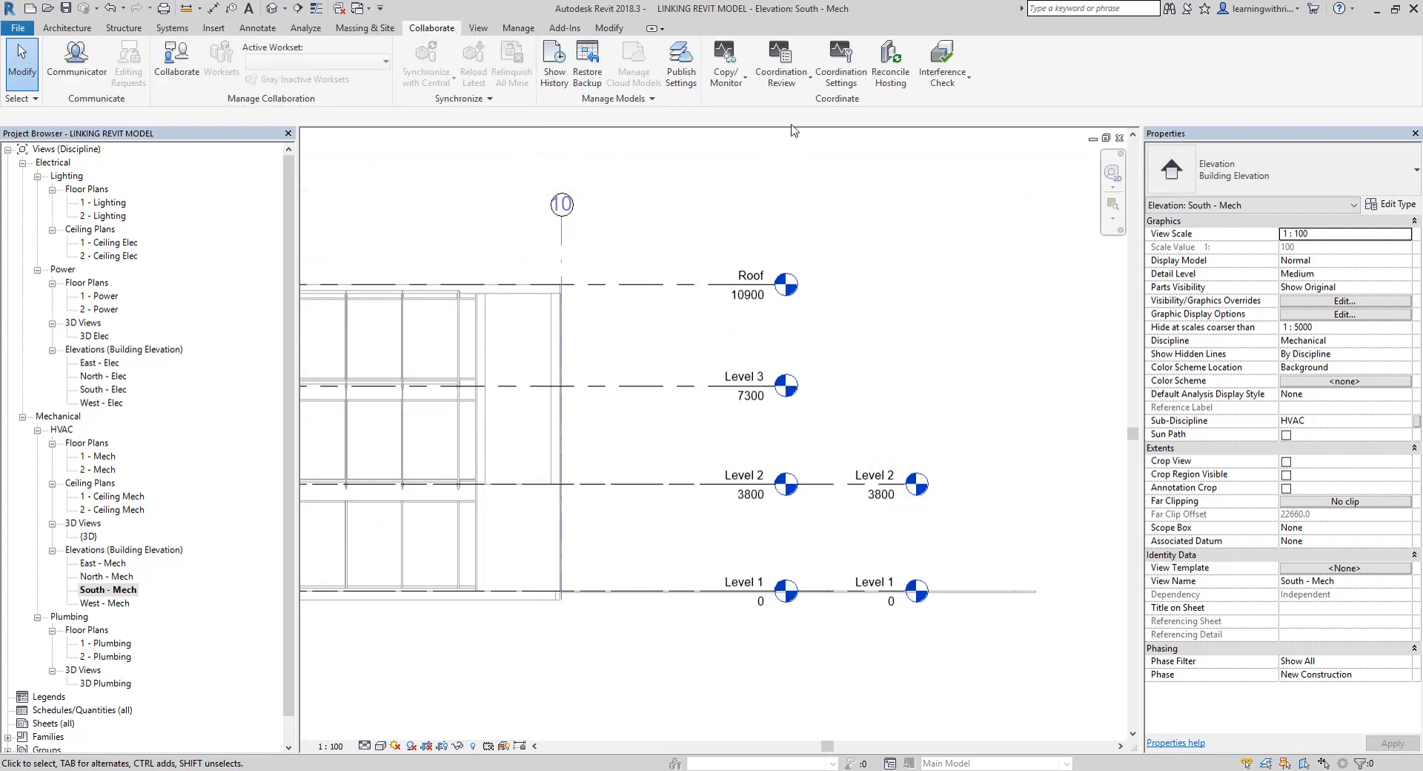
pyautogui.click(729, 80)
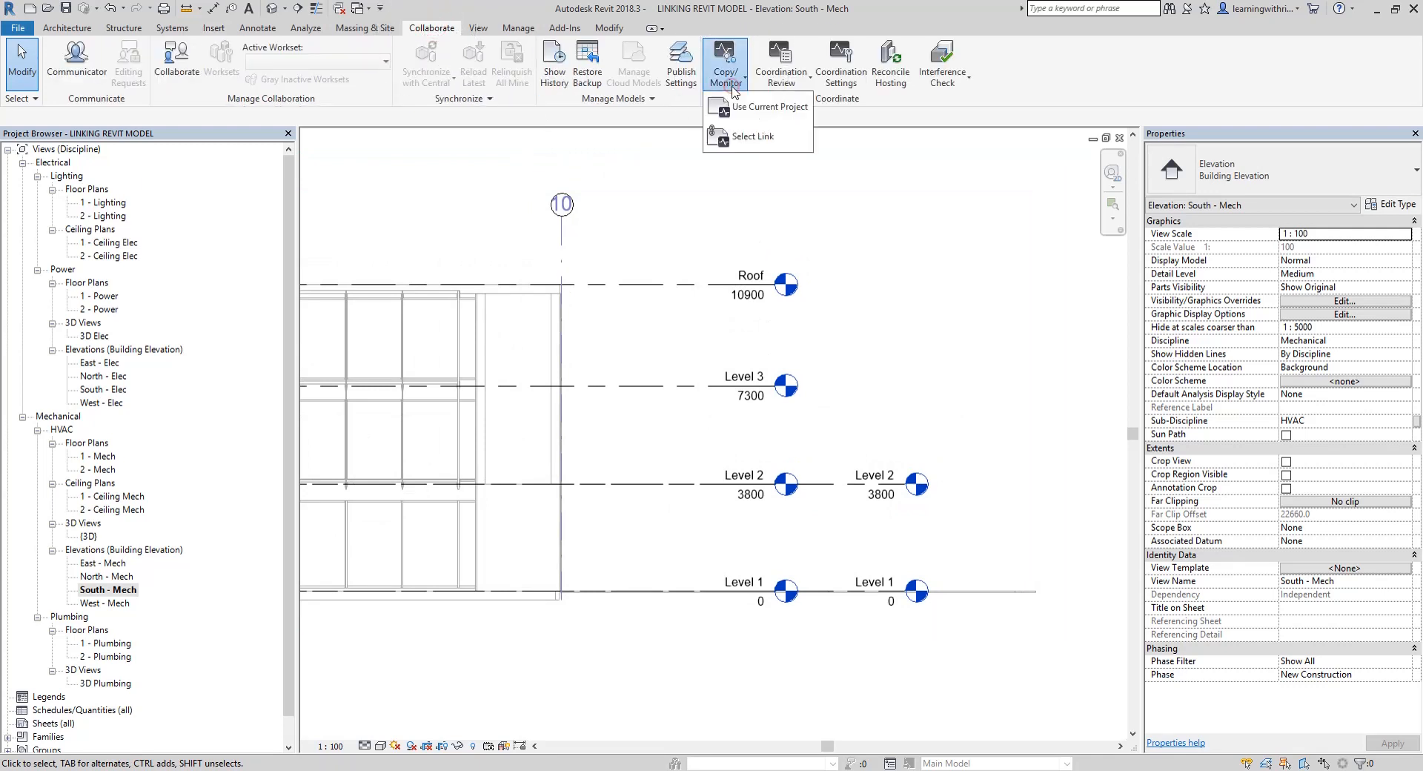
pyautogui.press('ctrl')
pyautogui.press('ctrl')
pyautogui.click(740, 140)
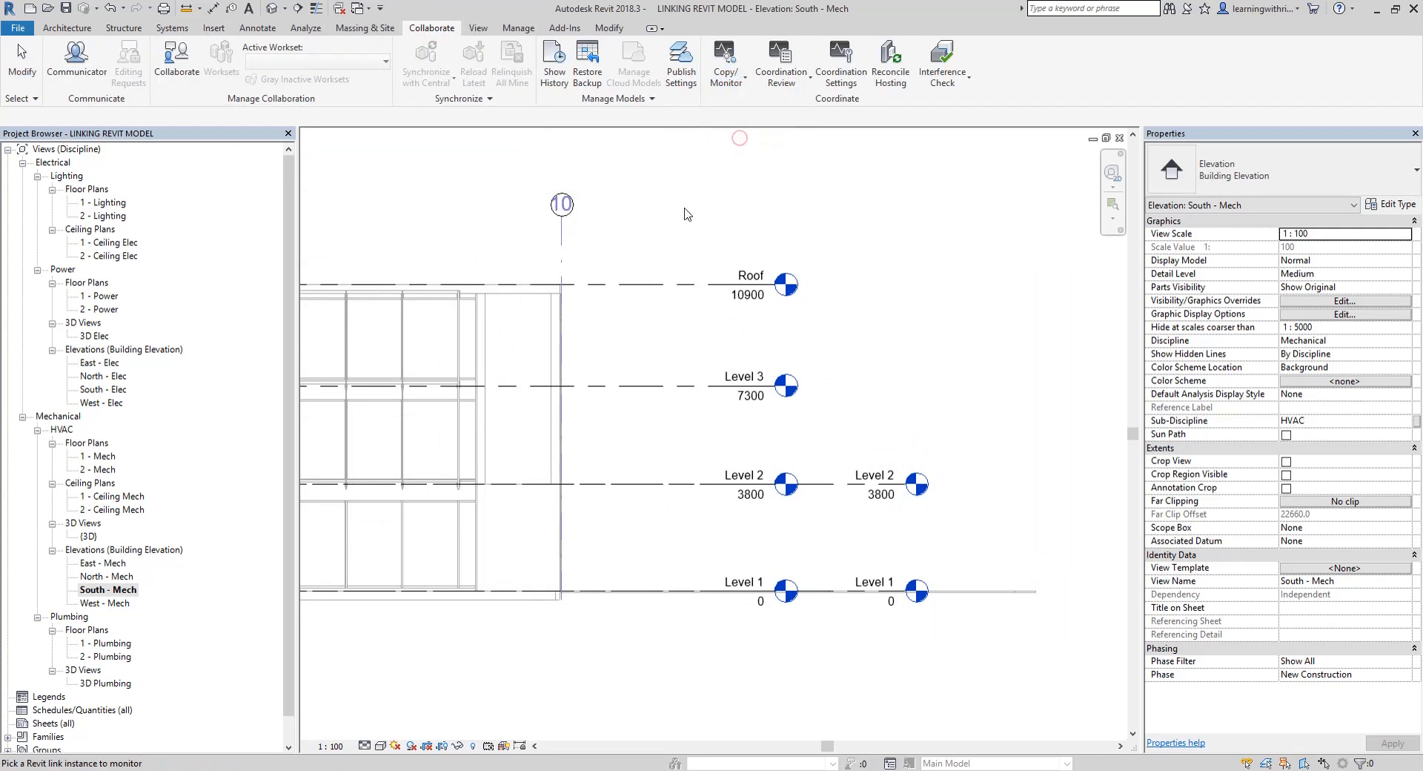
pyautogui.press('ctrl')
pyautogui.press('ctrl')
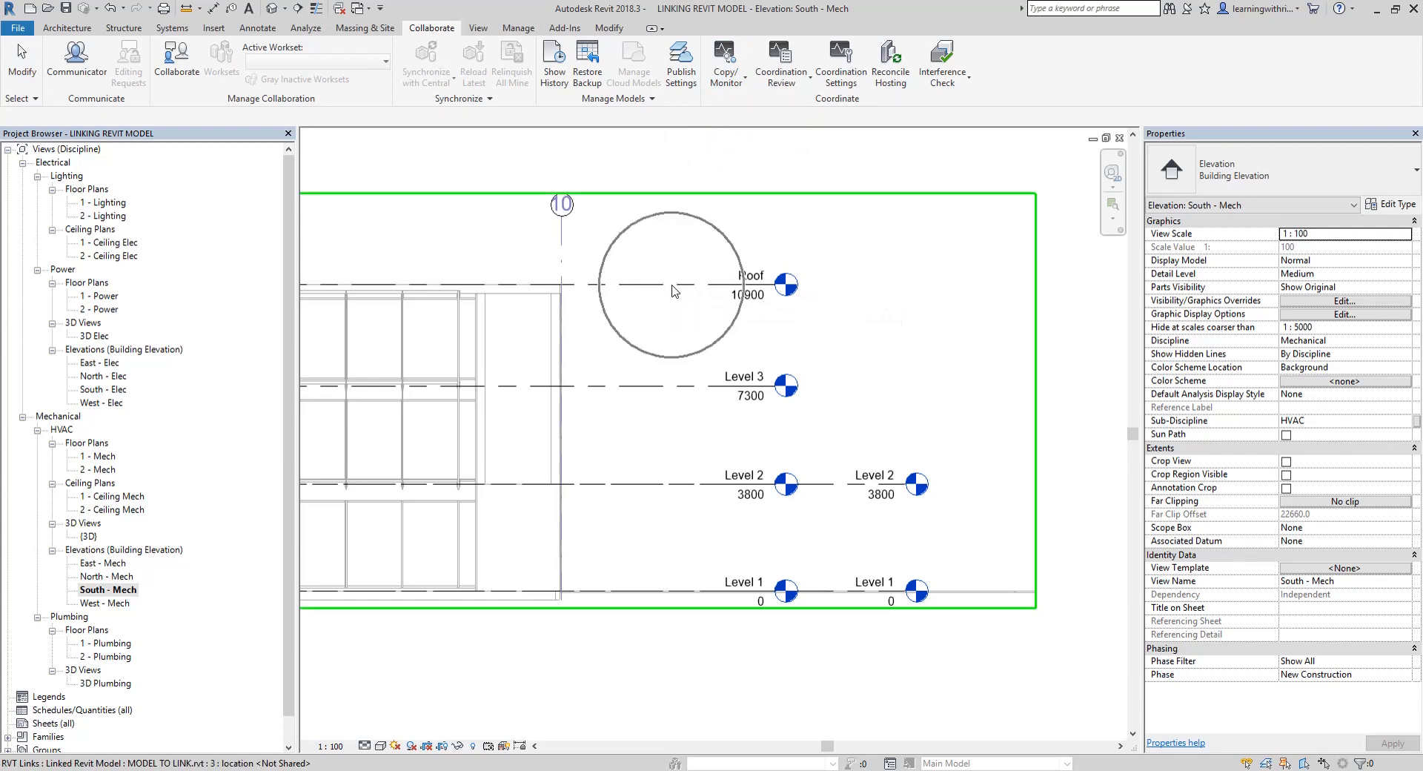
pyautogui.click(674, 291)
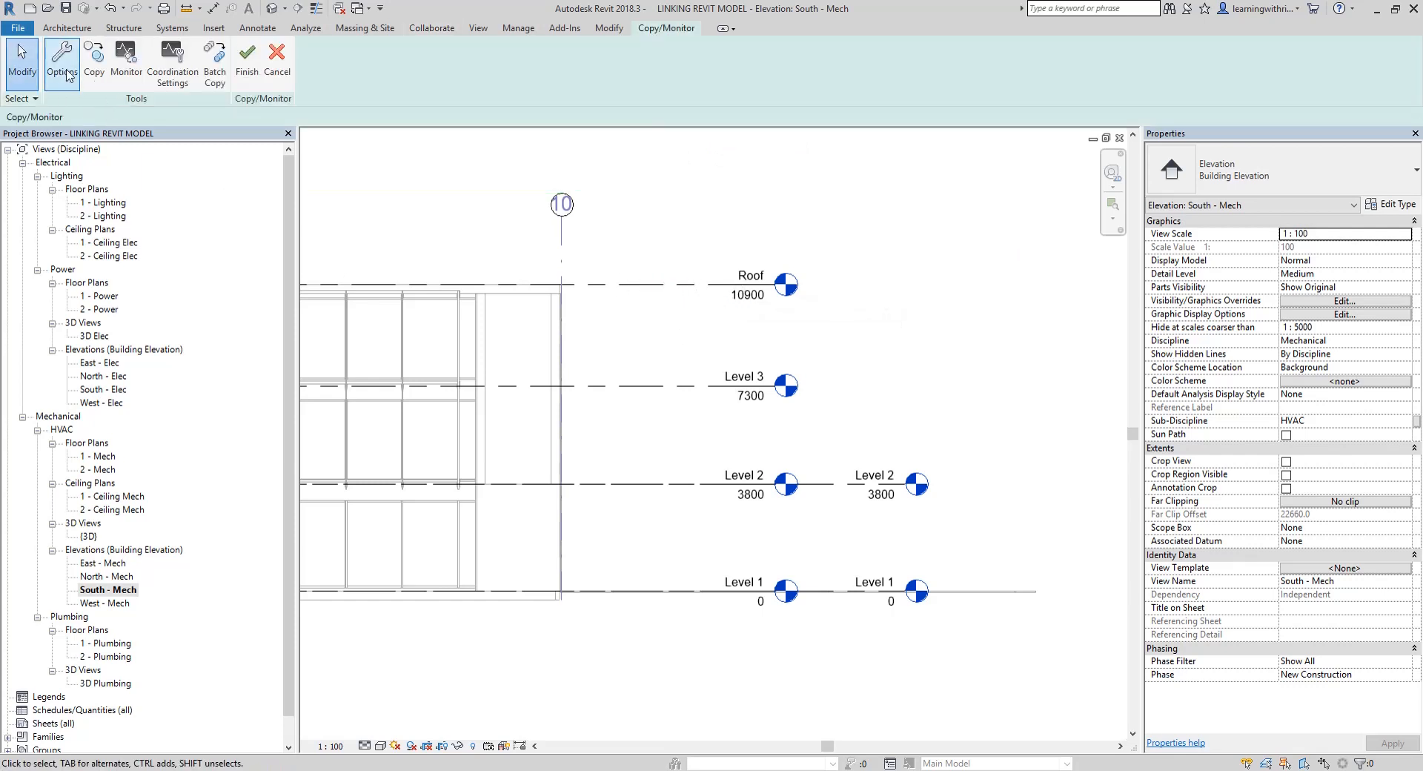
# Copy the linked Roof and Level 3 levels together using multiple selection, and finish the Copy/Monitor session
pyautogui.click(94, 59)
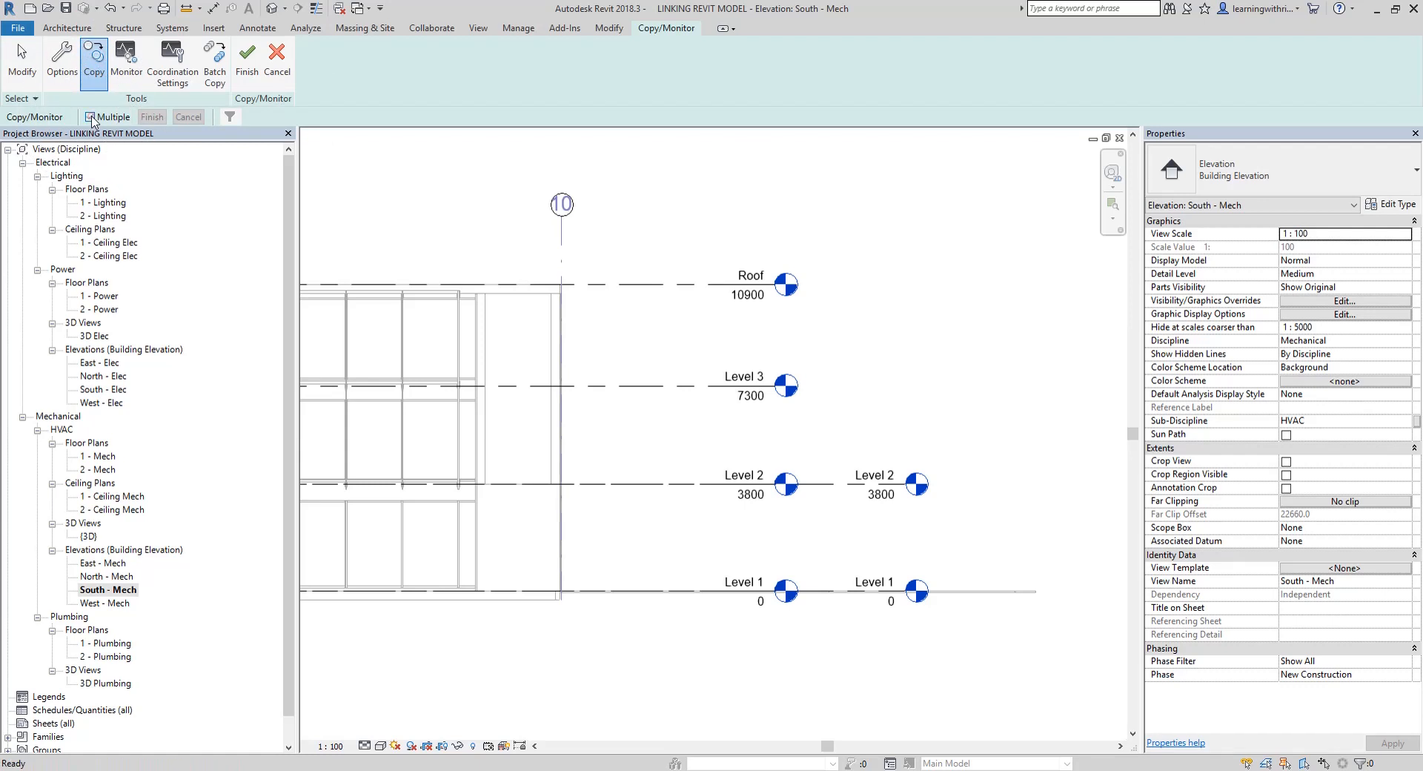
pyautogui.click(90, 117)
pyautogui.moveTo(883, 223); pyautogui.dragTo(672, 446)
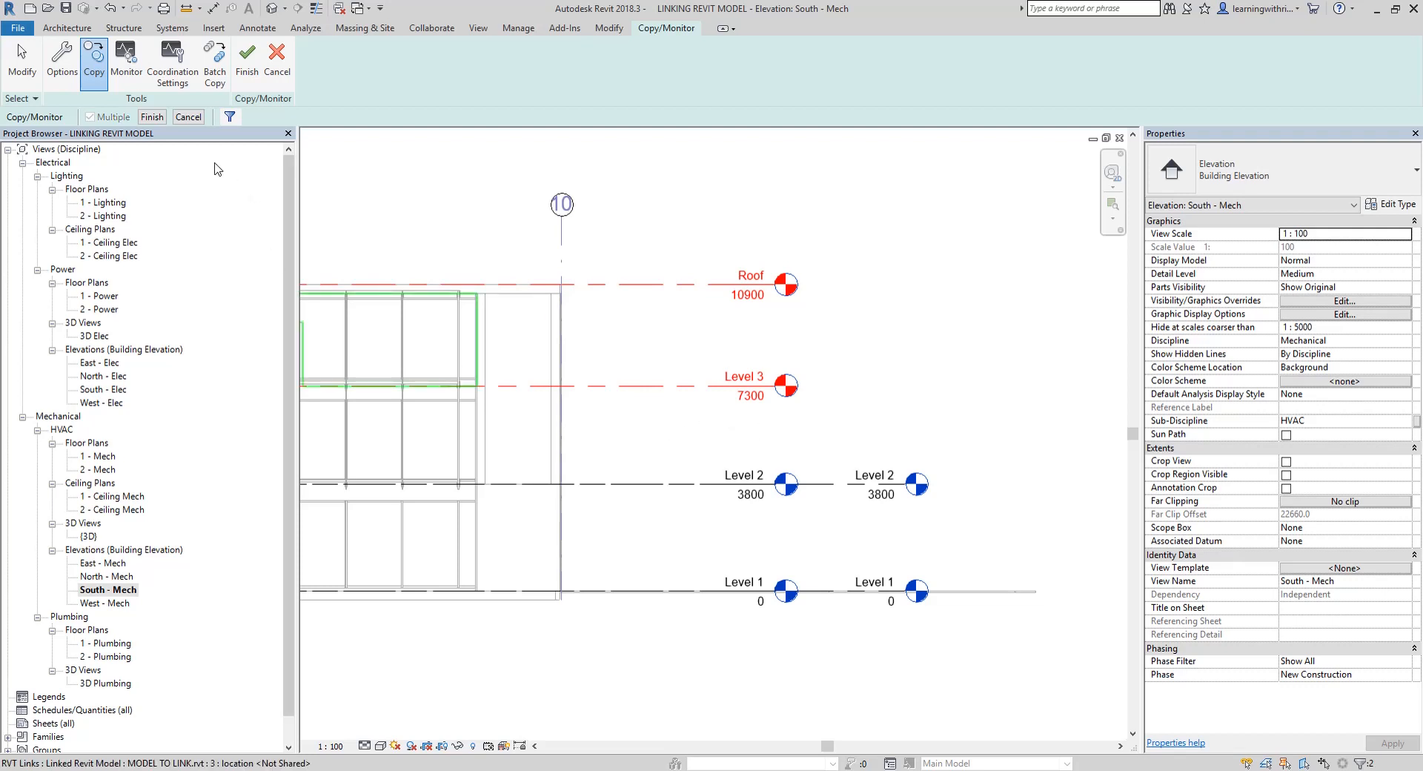
pyautogui.click(152, 117)
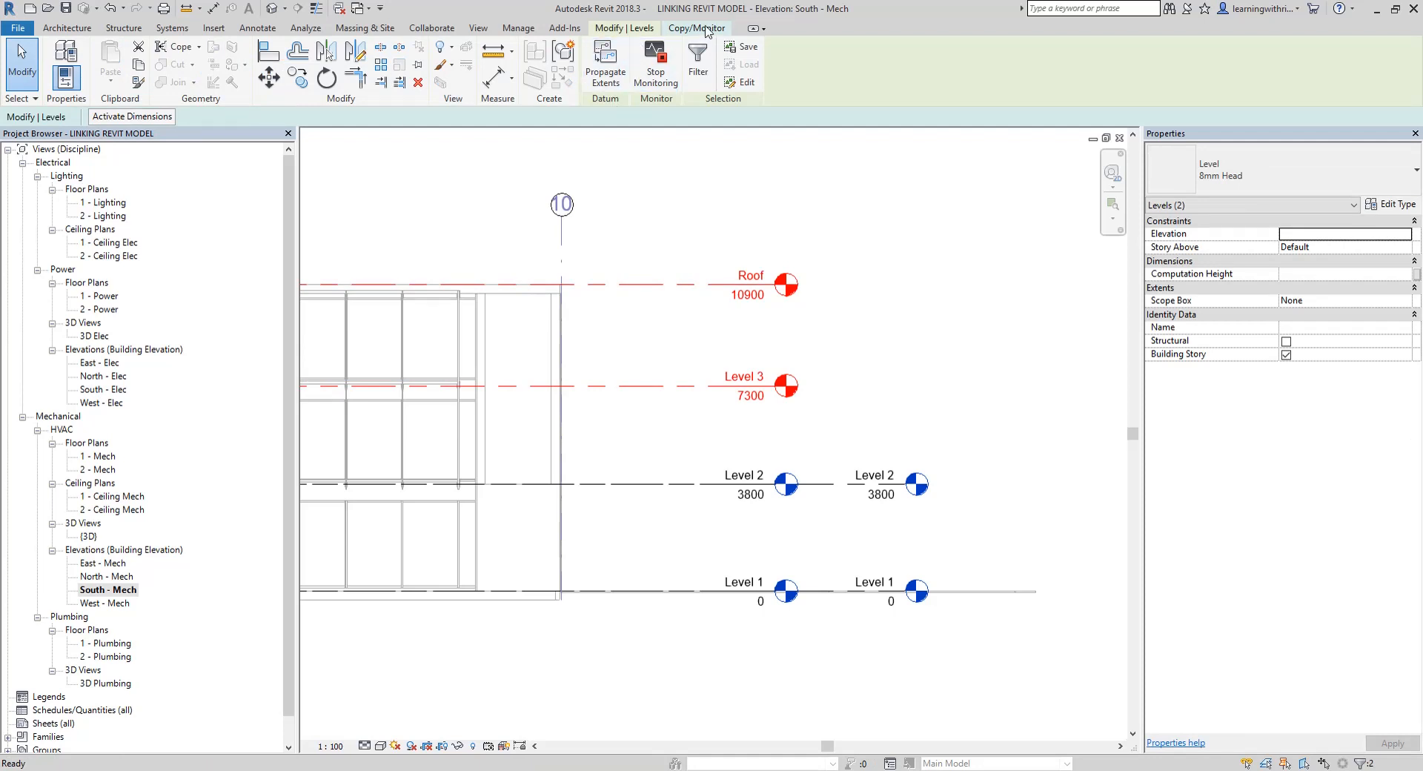
pyautogui.click(16, 68)
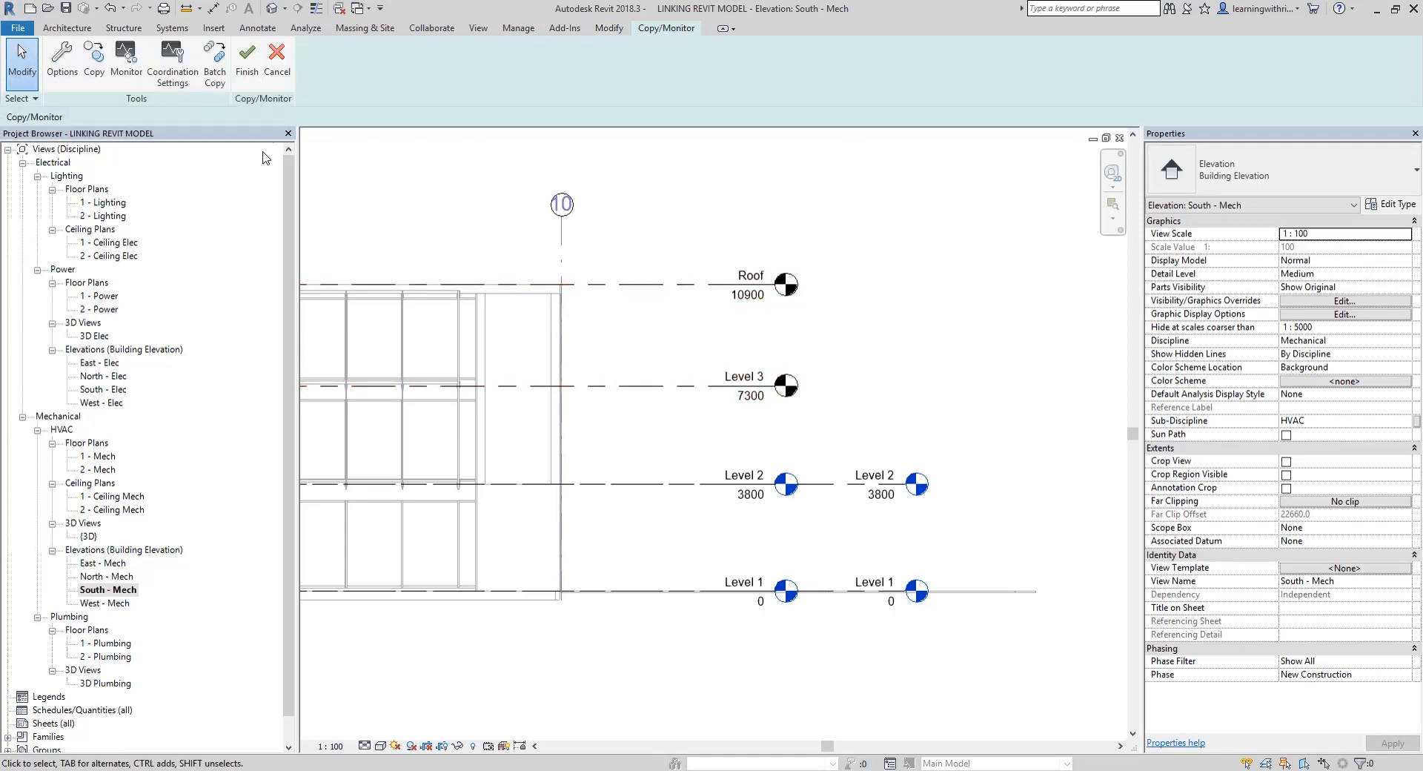
pyautogui.click(248, 74)
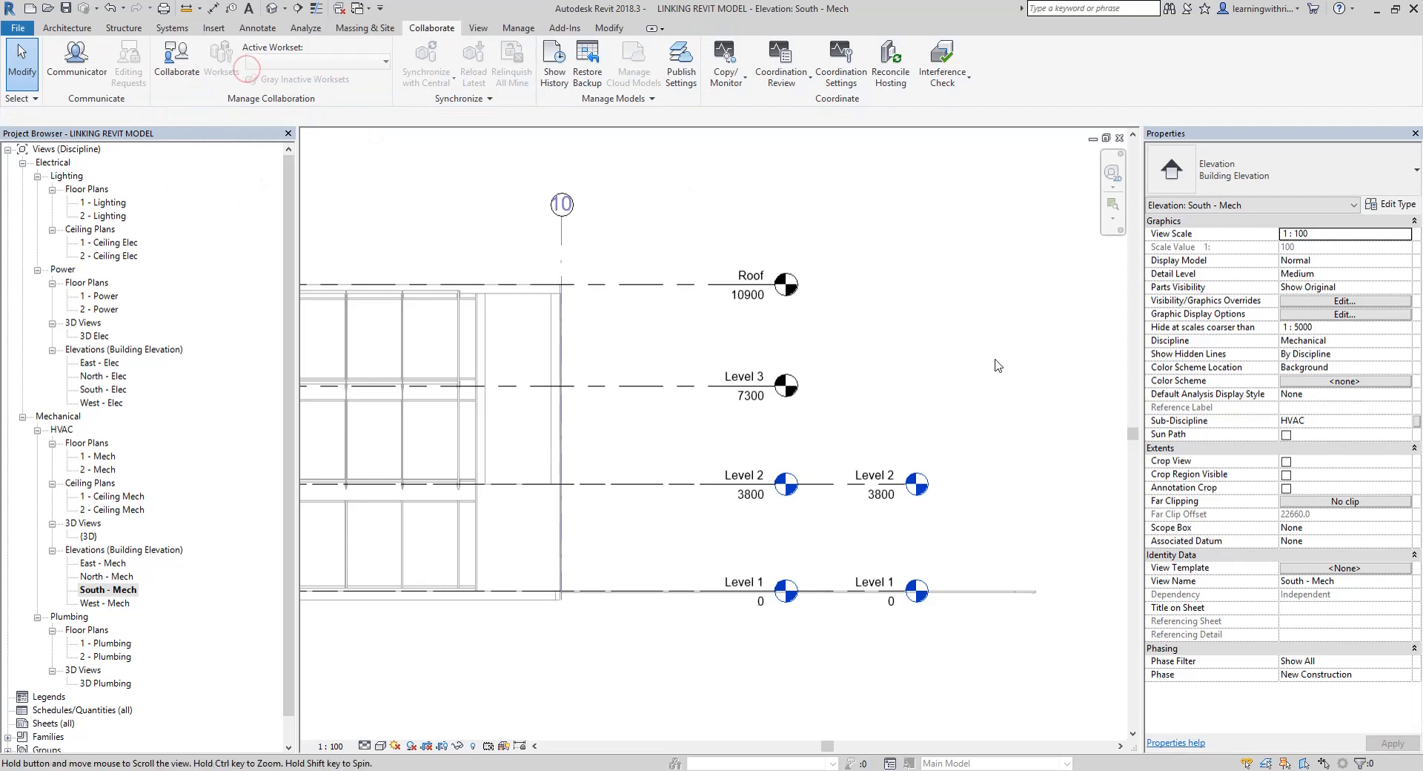
# Extend the copied Roof and Level 3 lines so their heads align with the project's Level 1 and Level 2 heads
pyautogui.moveTo(686, 254); pyautogui.dragTo(533, 243, button='middle')
pyautogui.click(532, 273)
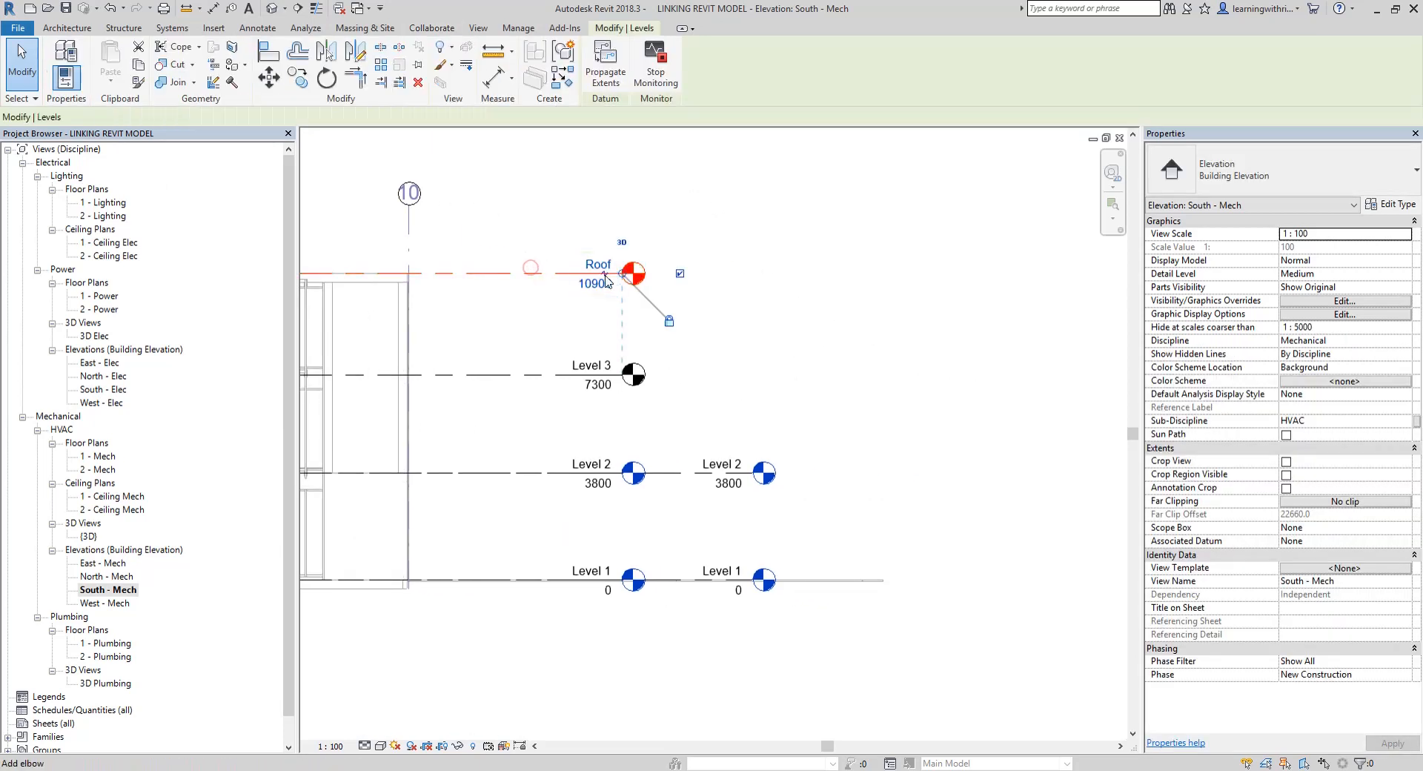
pyautogui.moveTo(623, 273); pyautogui.dragTo(753, 274)
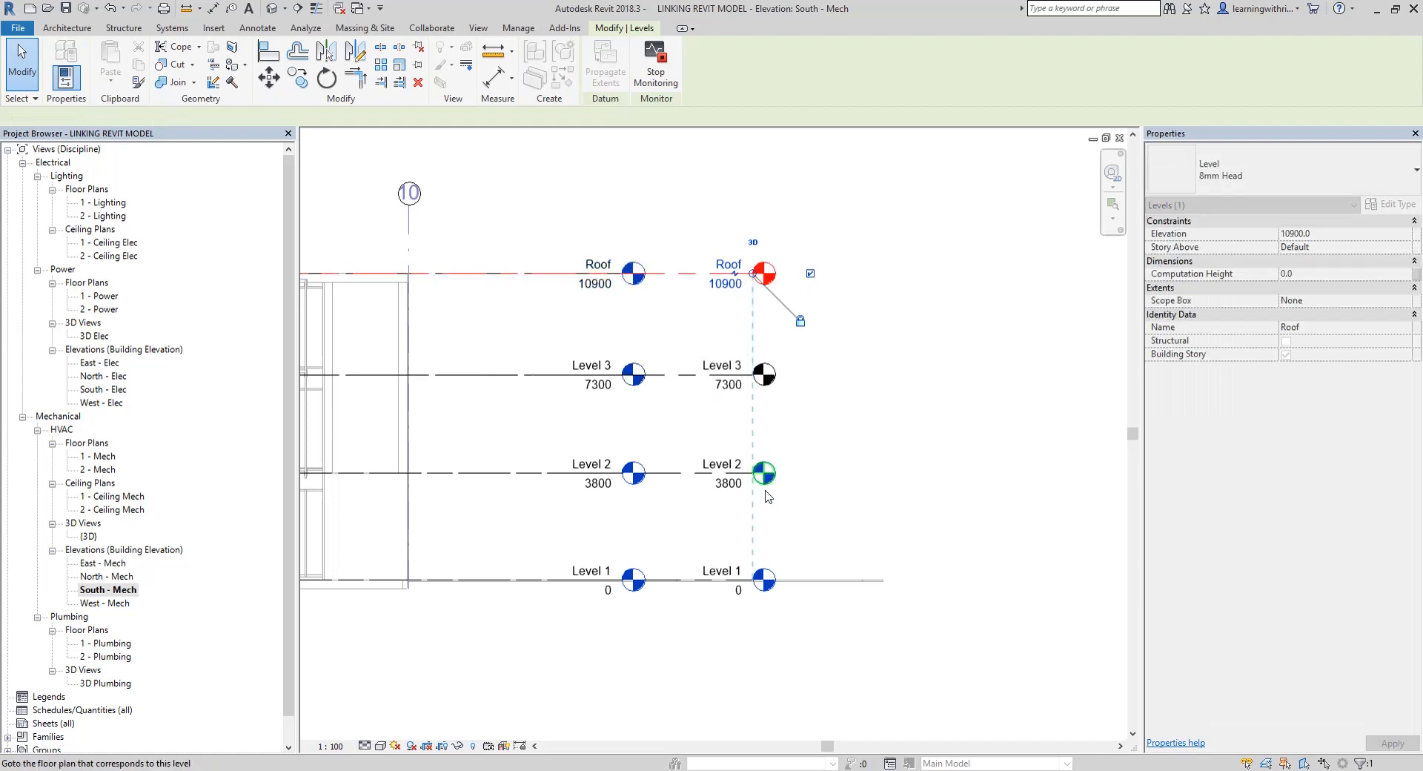
pyautogui.click(924, 427)
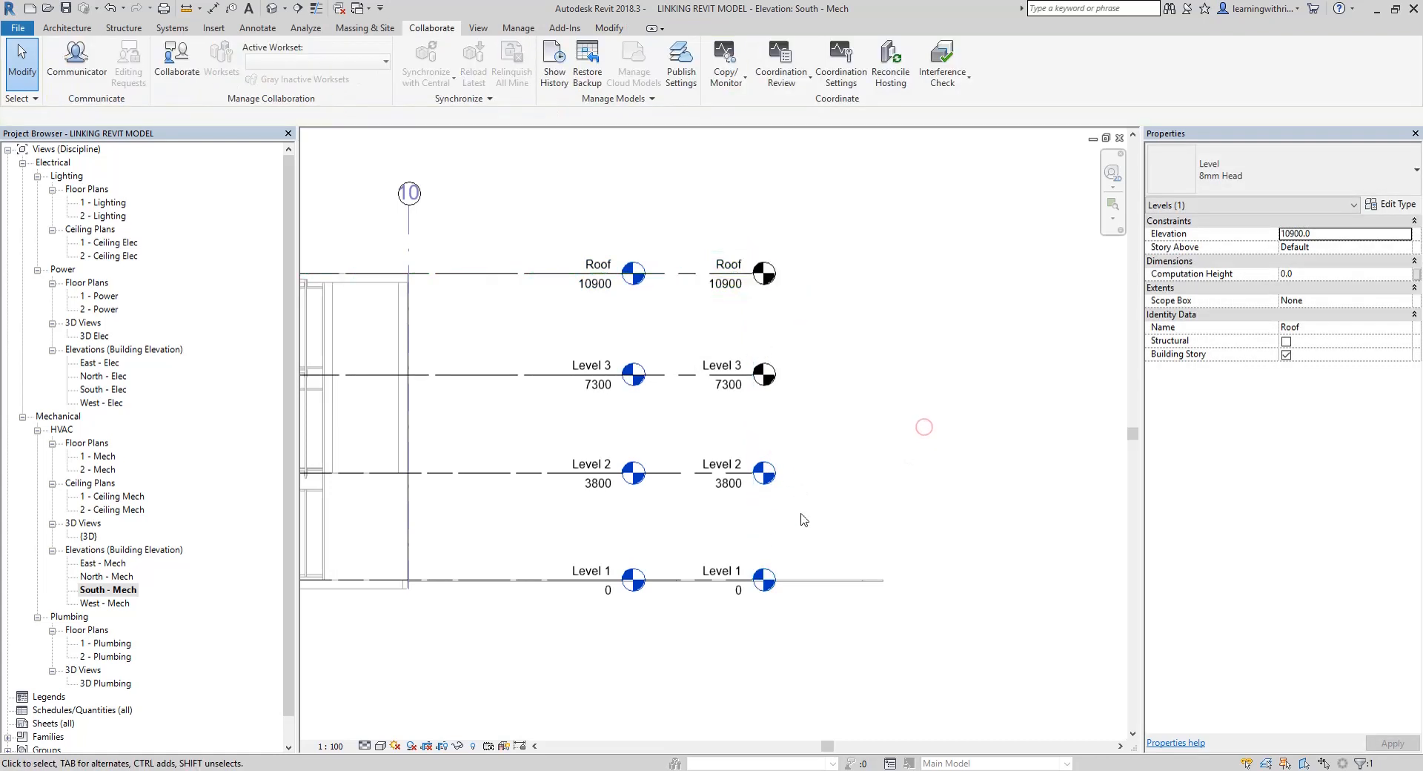
pyautogui.click(883, 379)
pyautogui.moveTo(799, 442); pyautogui.dragTo(890, 444, button='middle')
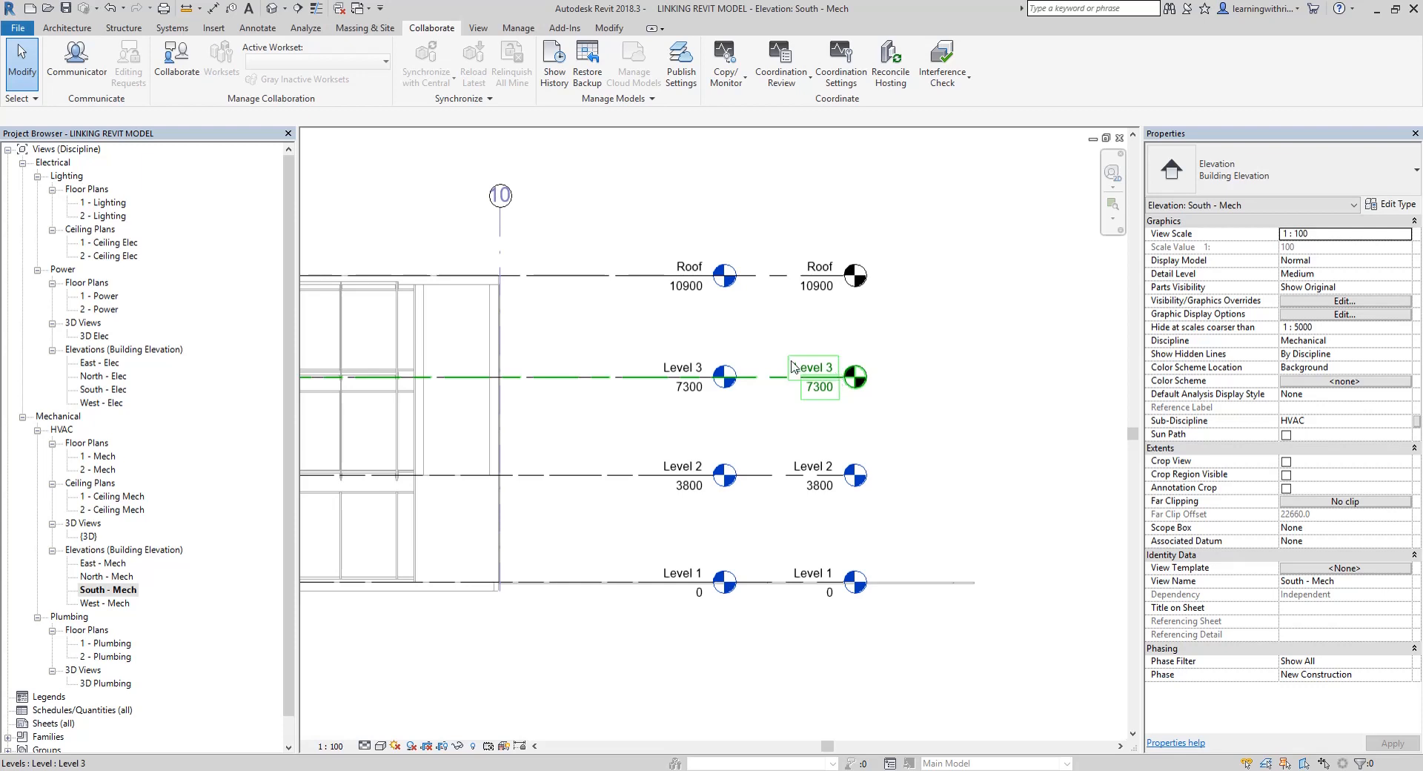
pyautogui.moveTo(771, 342); pyautogui.dragTo(803, 333, button='middle')
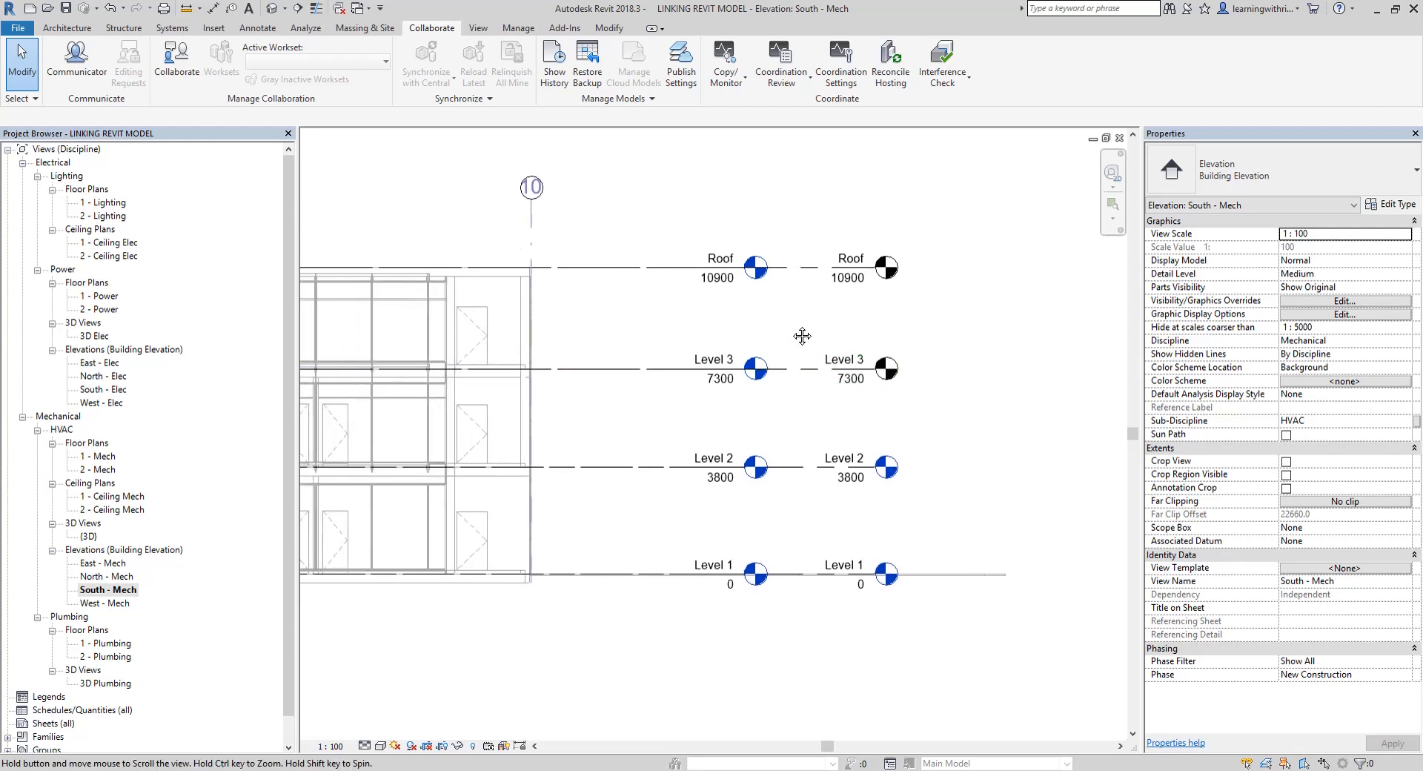
pyautogui.click(898, 363)
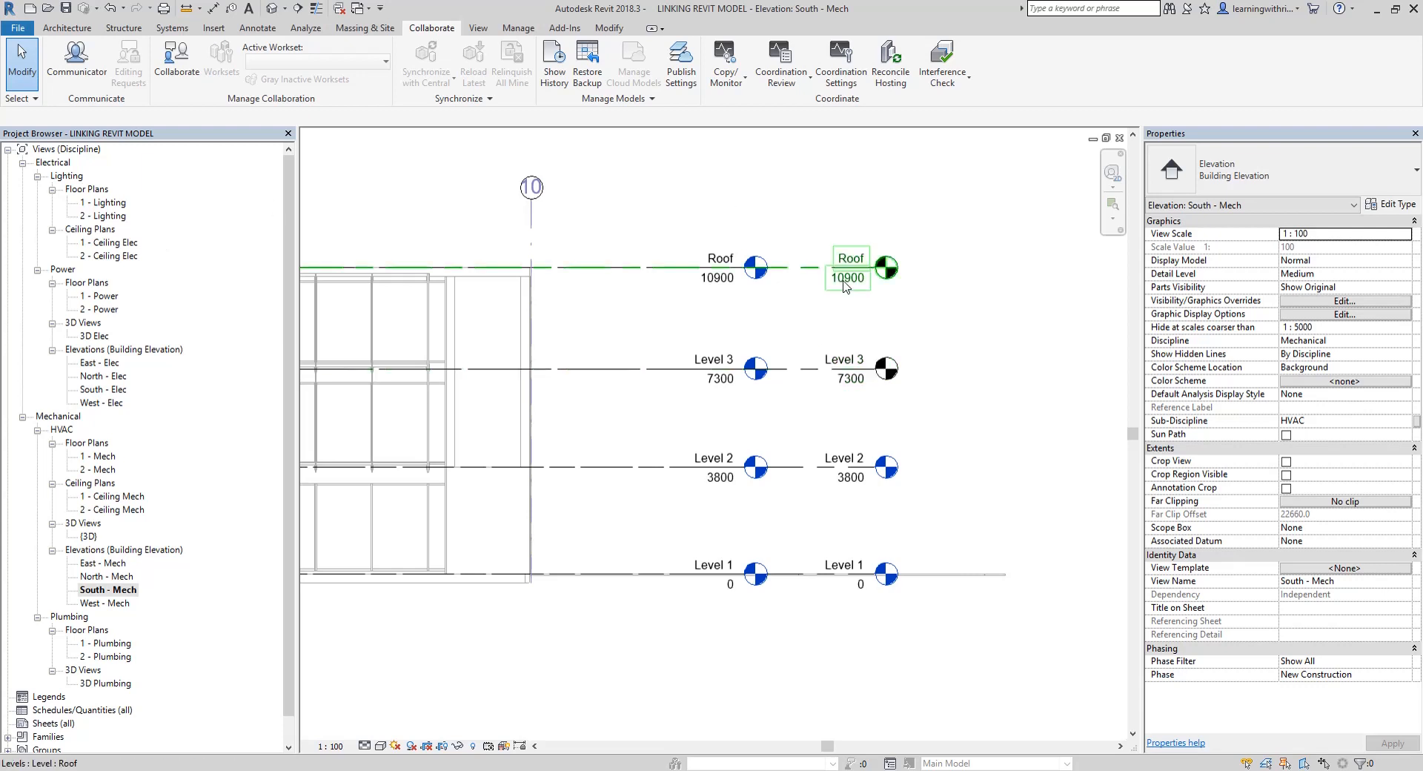
pyautogui.click(800, 407)
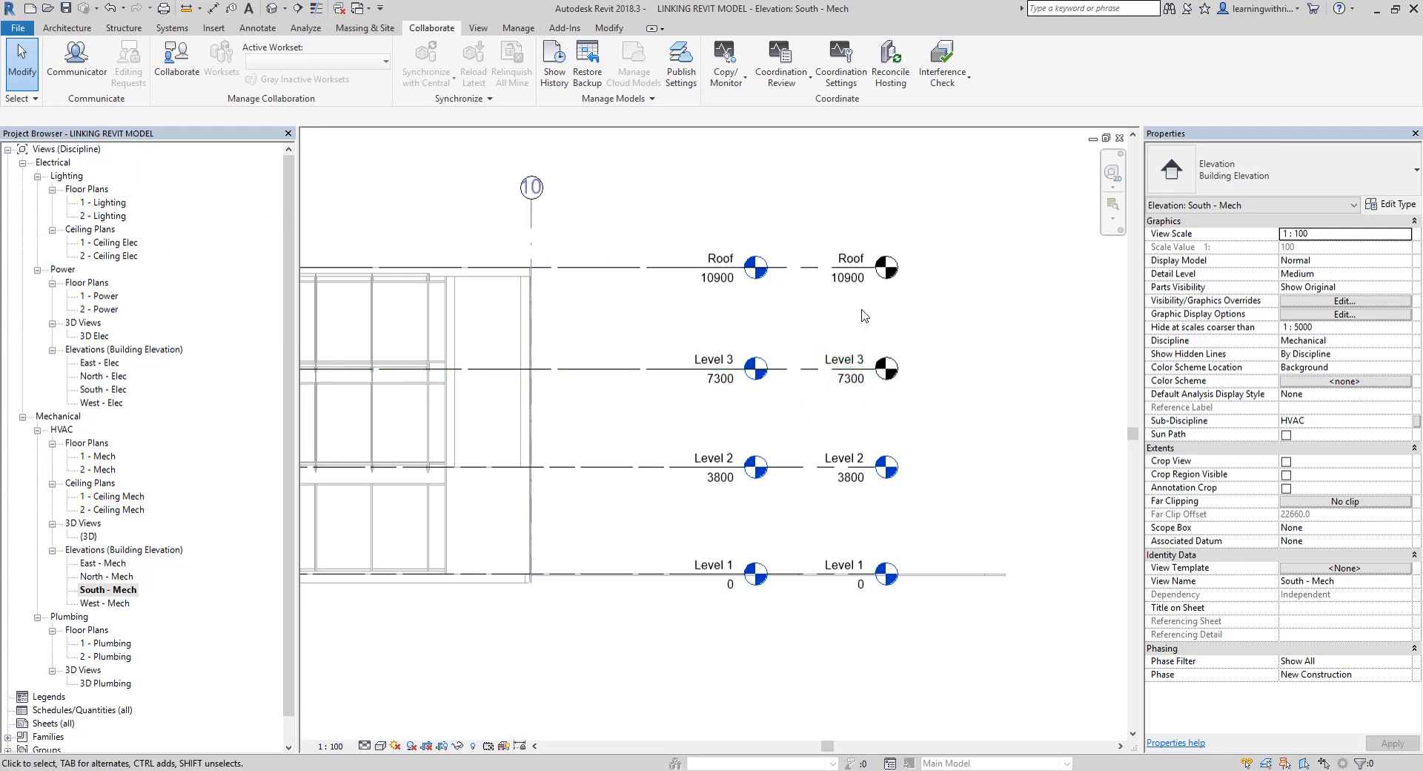
pyautogui.click(857, 280)
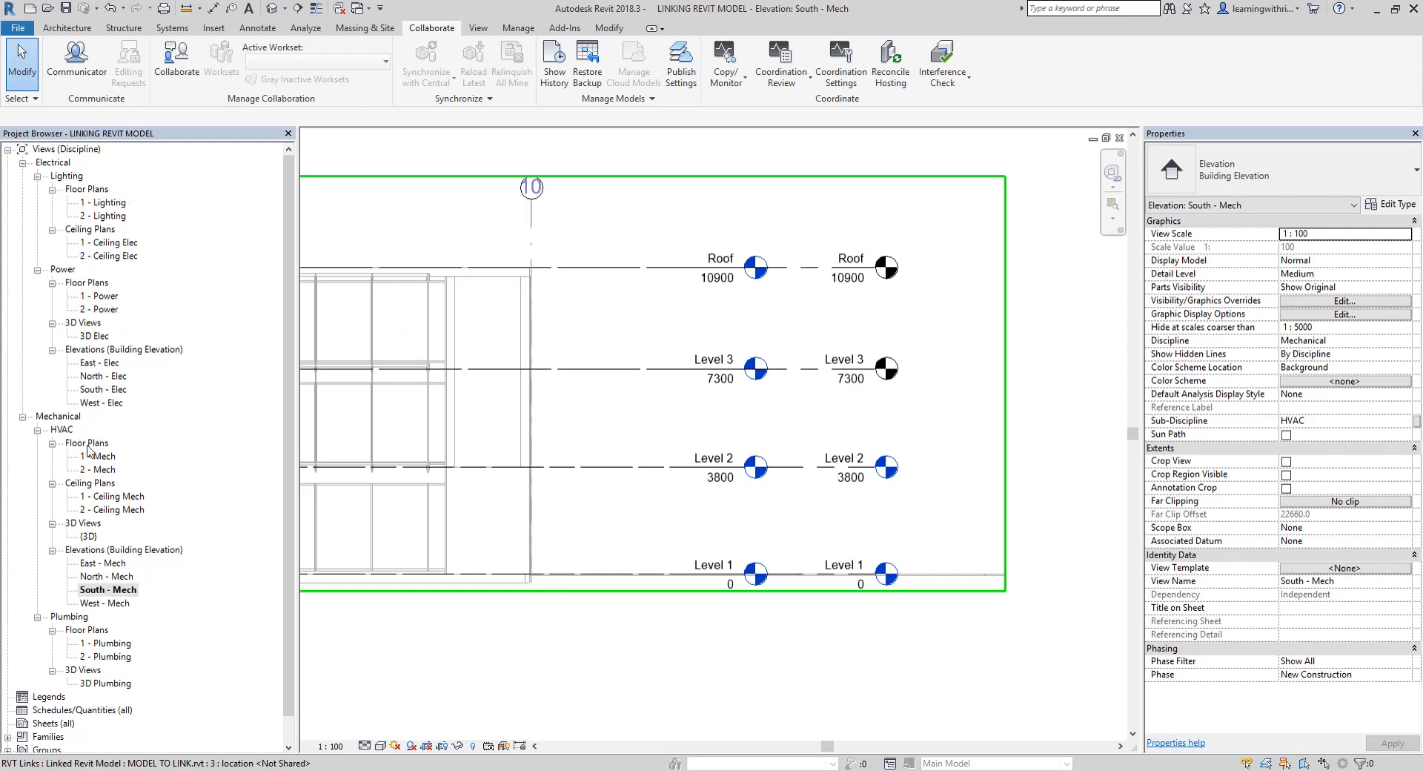
pyautogui.moveTo(1041, 399); pyautogui.dragTo(1014, 455, button='middle')
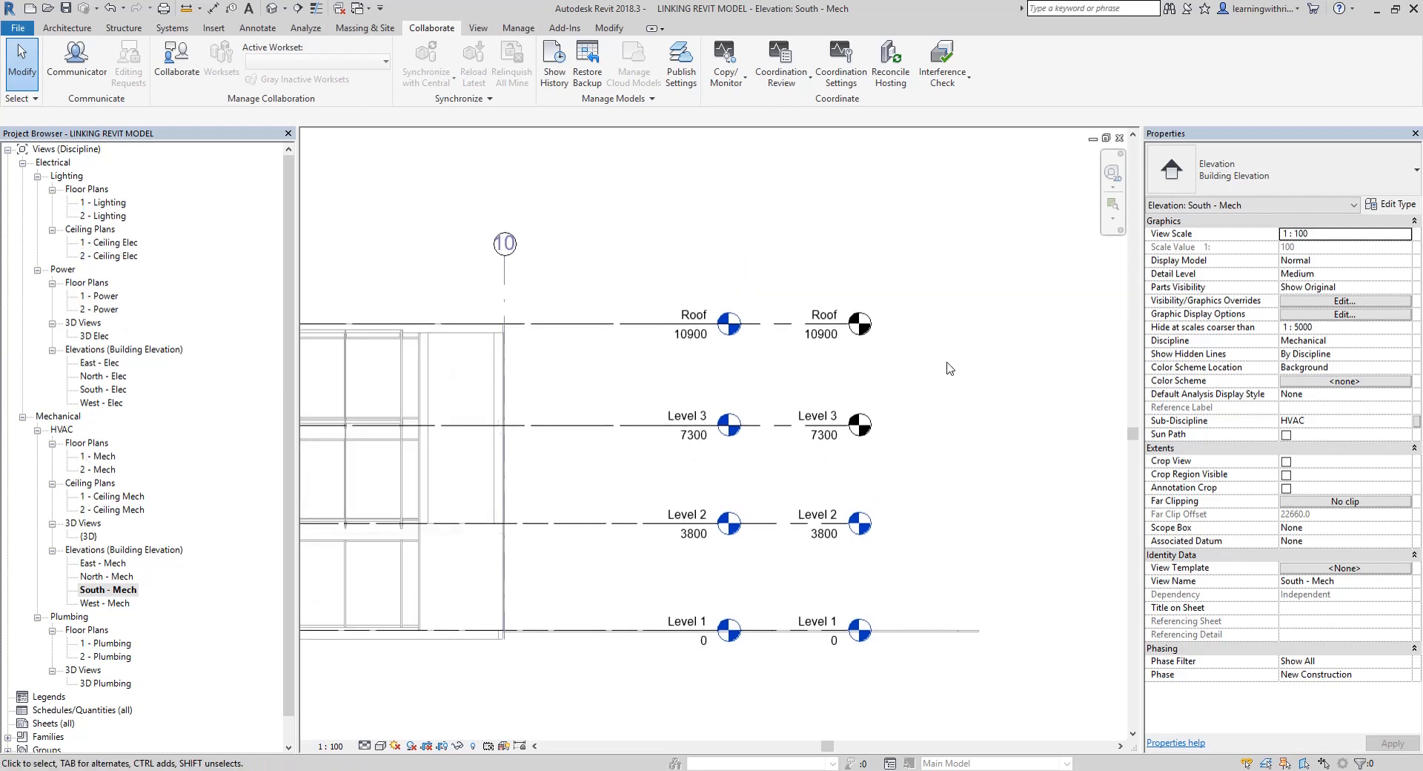
# Create new floor plan views for the copied Level 3 and Roof levels
pyautogui.click(478, 27)
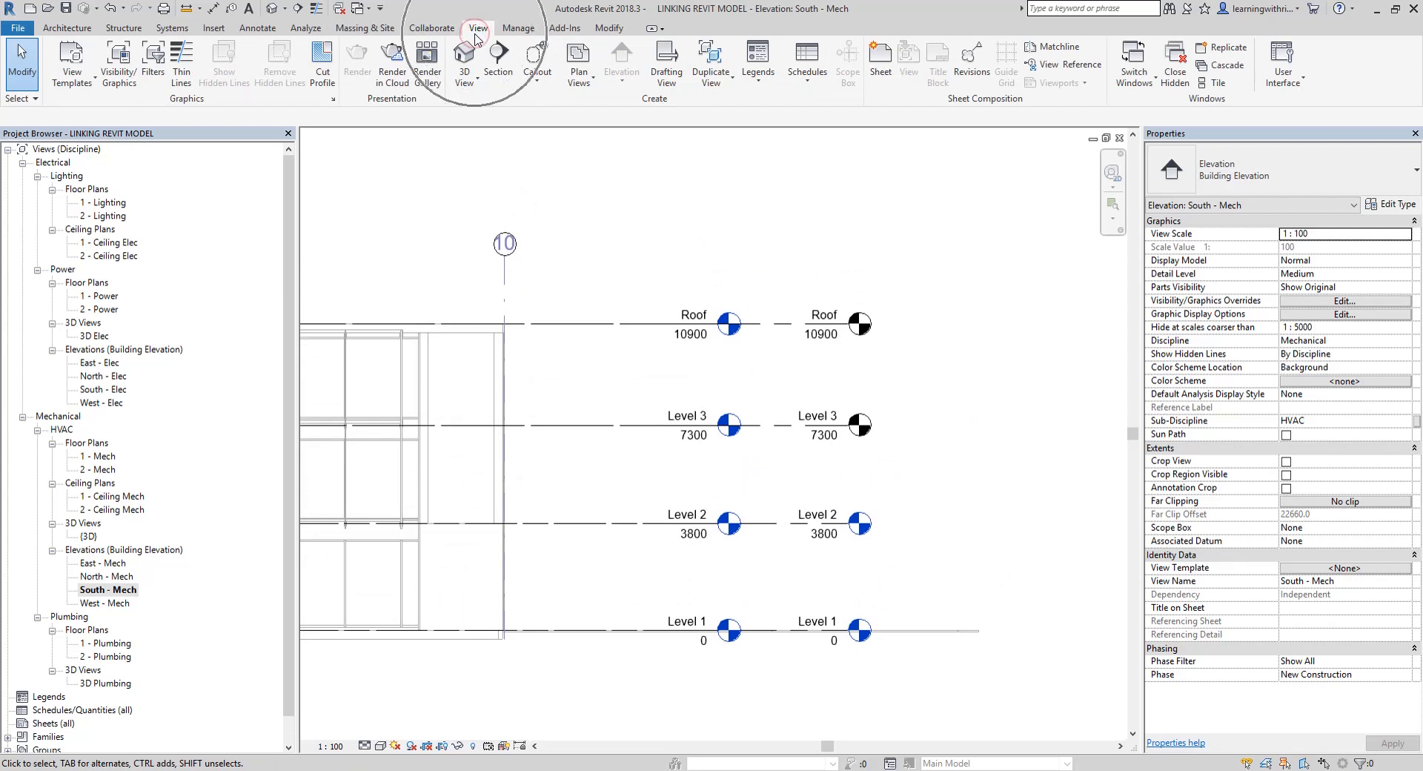
pyautogui.click(580, 79)
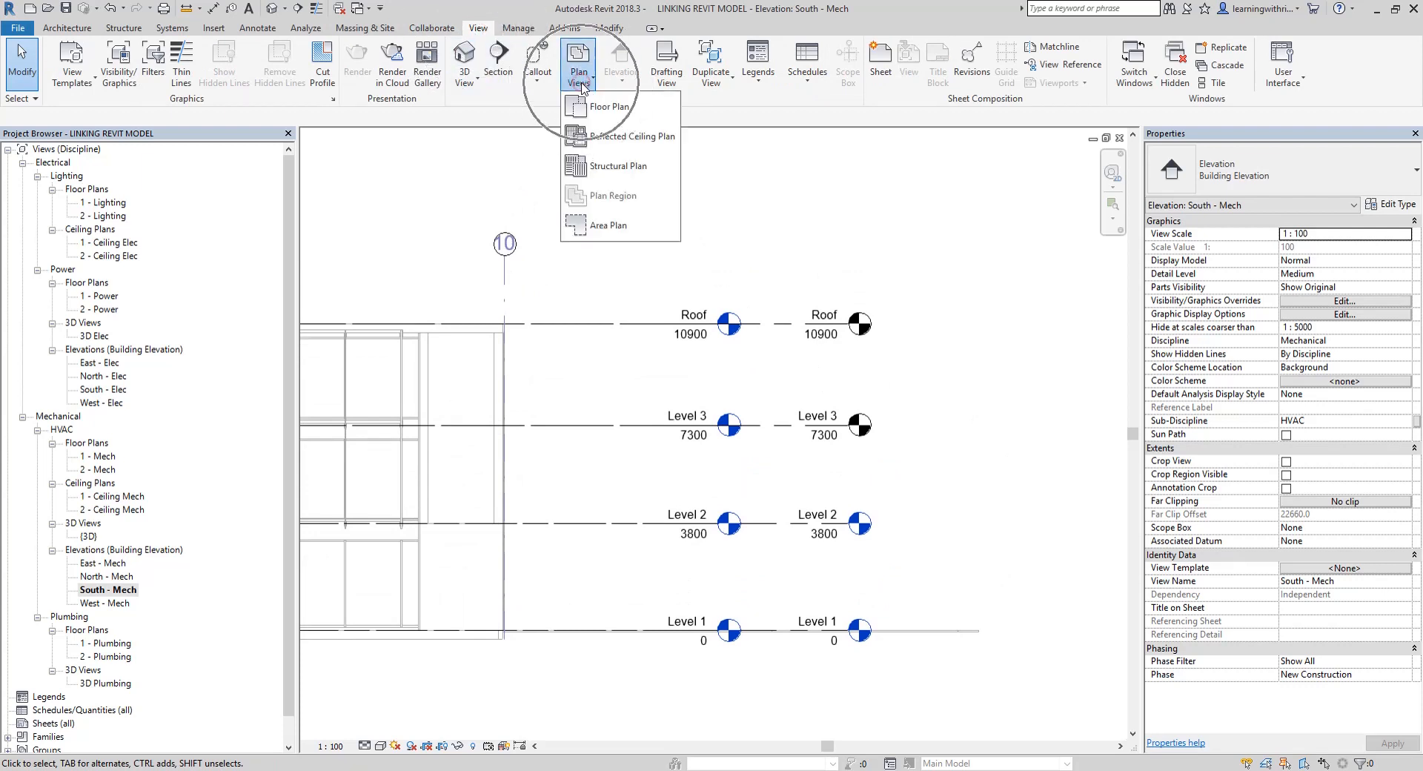
pyautogui.click(619, 108)
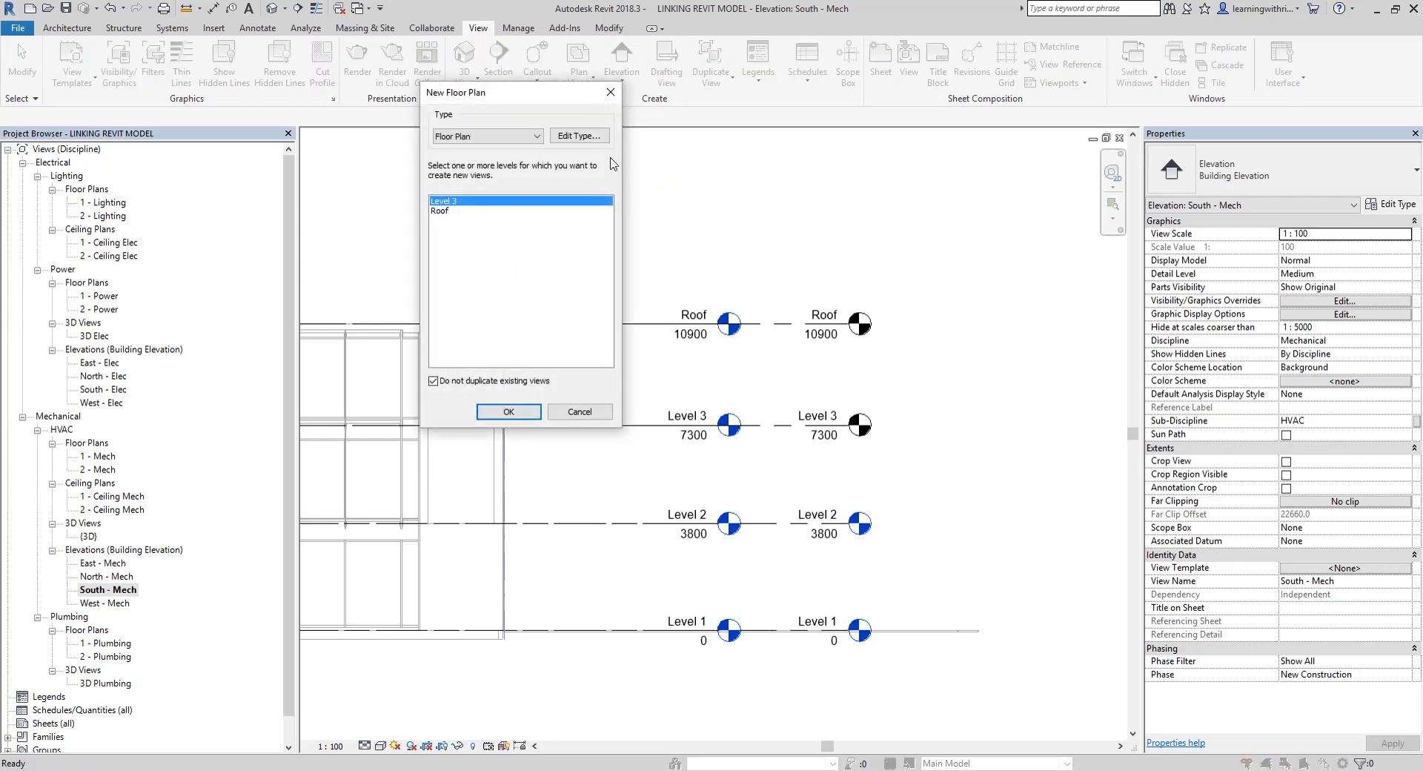
pyautogui.keyDown('shift'); pyautogui.click(443, 212); pyautogui.keyUp('shift')
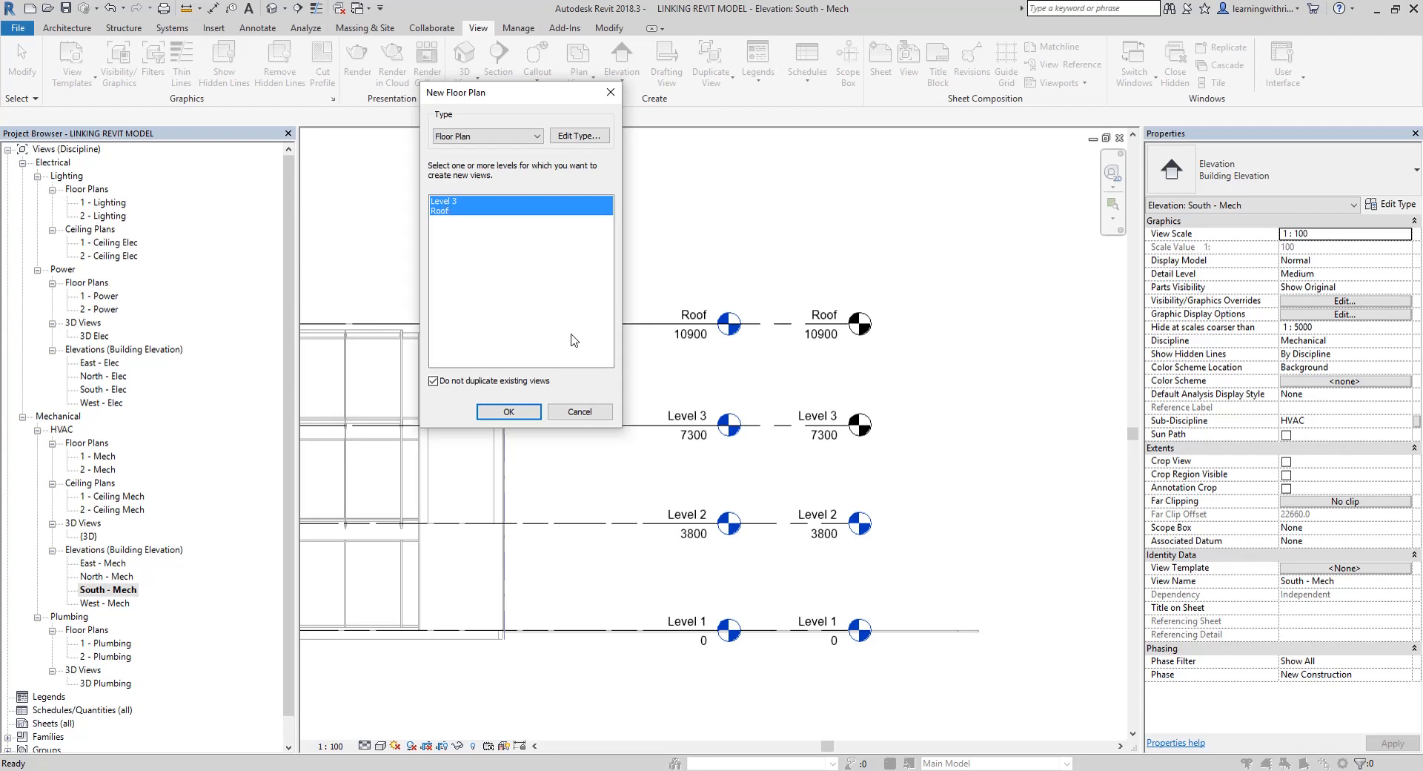
pyautogui.click(510, 412)
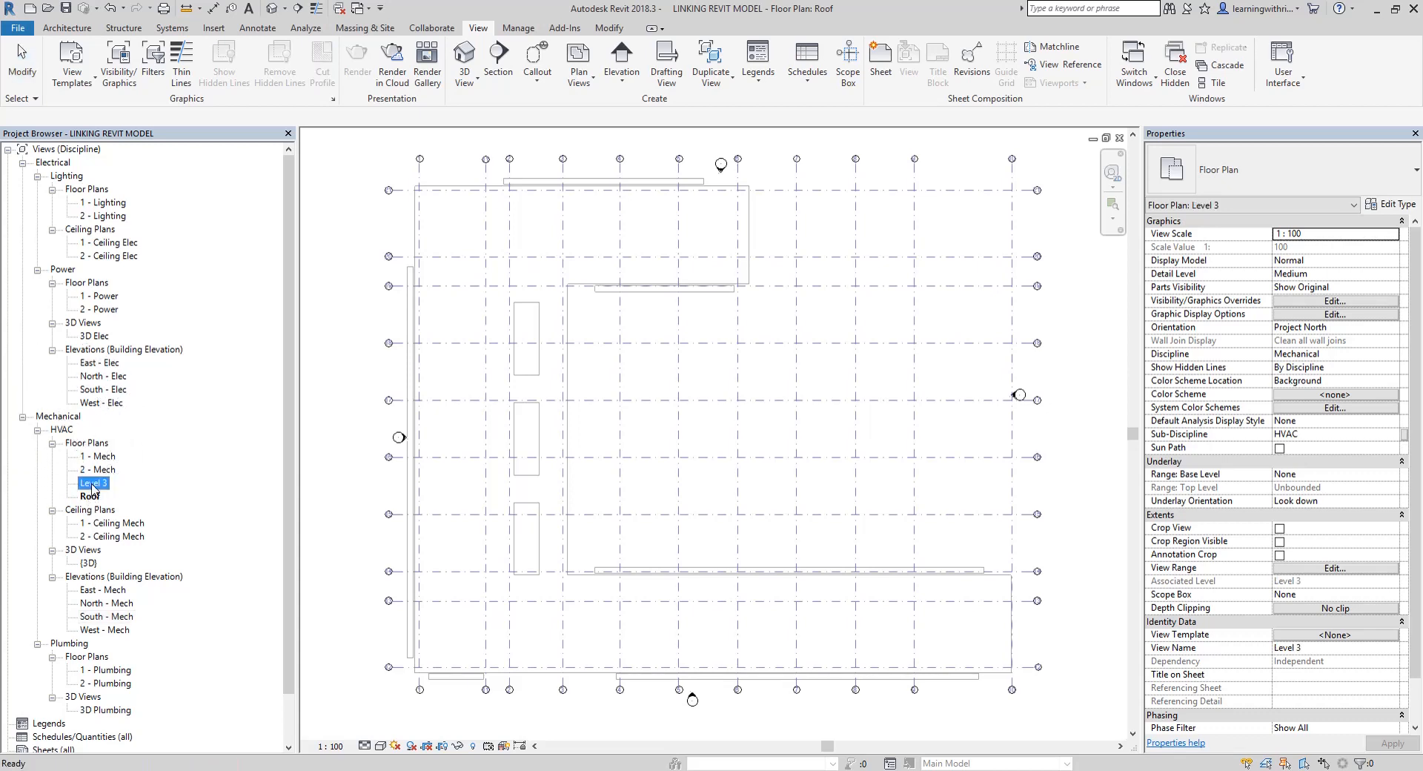
# Rename the mechanical Level 3 floor plan to "3 - Mech" without renaming the corresponding level and views
pyautogui.rightClick(90, 483)
pyautogui.click(166, 368)
pyautogui.write('3 - Mech')
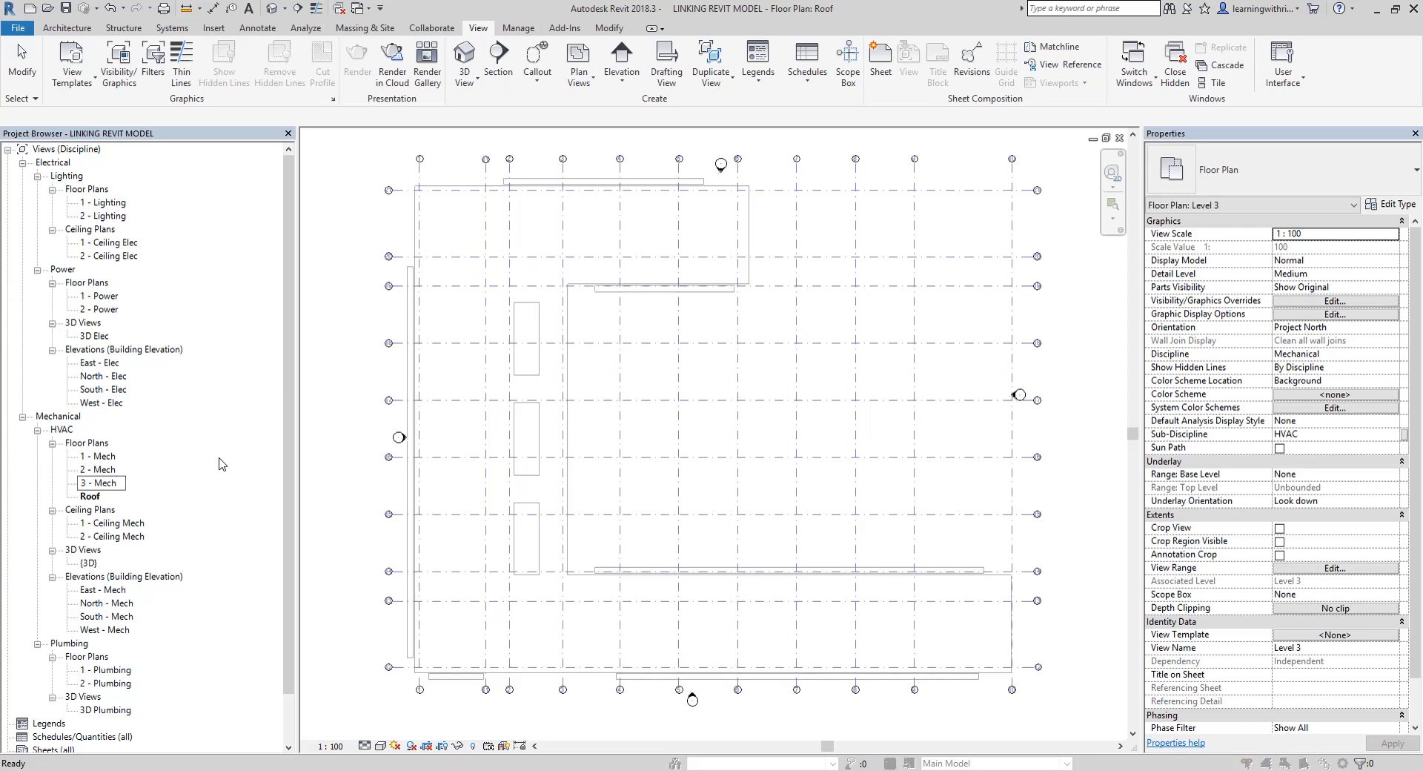
pyautogui.press('Return')
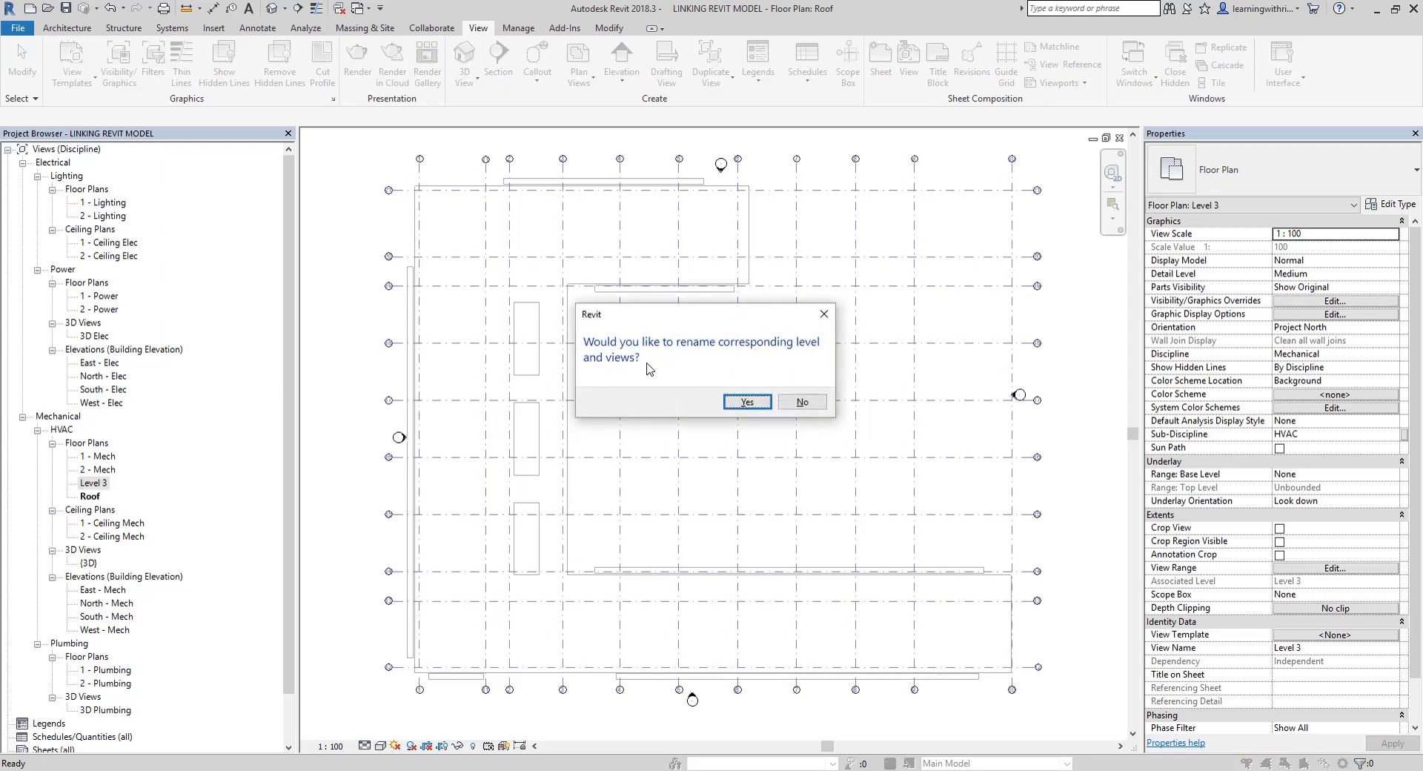
pyautogui.click(812, 405)
pyautogui.press('ctrl')
pyautogui.click(803, 403)
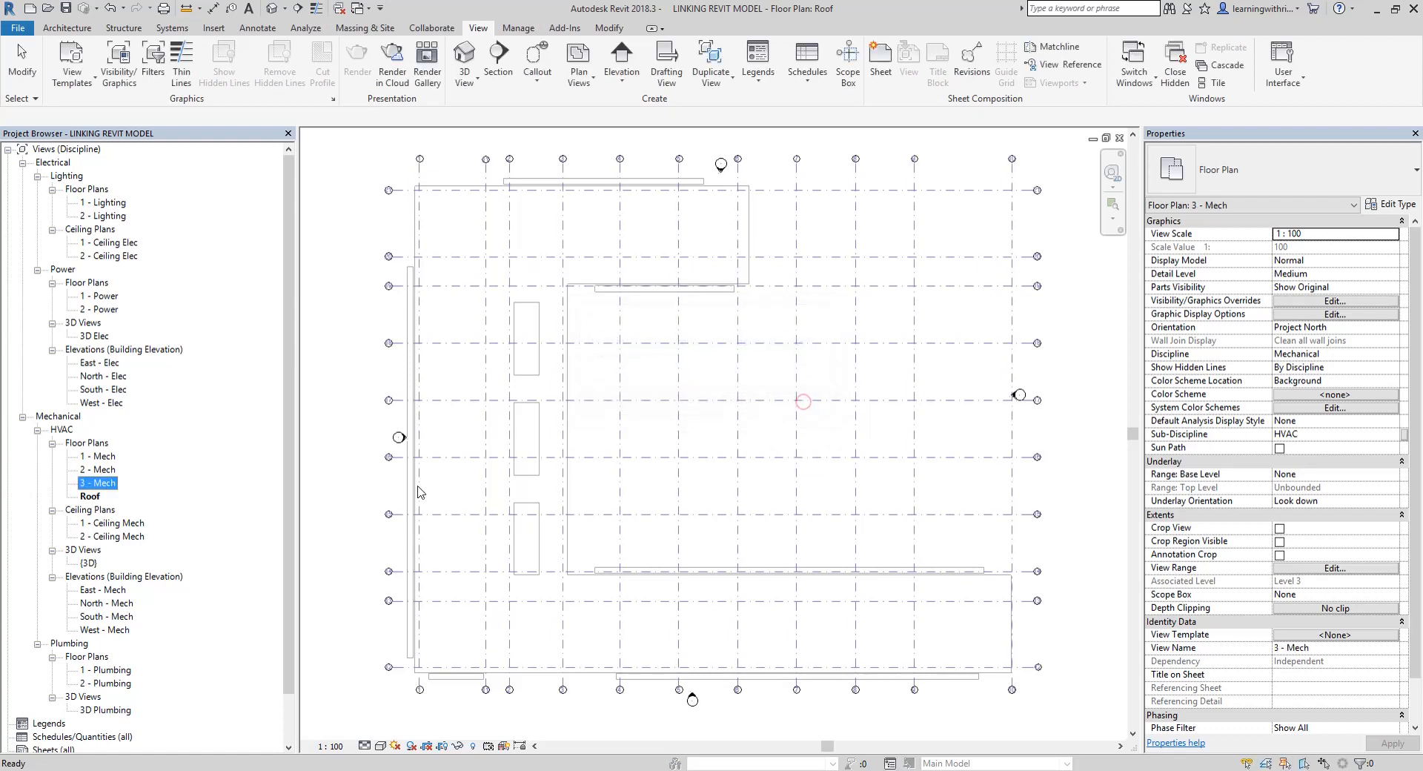
# Rename the mechanical Roof floor plan to "Roof - Mech" without renaming the corresponding level and views
pyautogui.rightClick(94, 496)
pyautogui.click(171, 369)
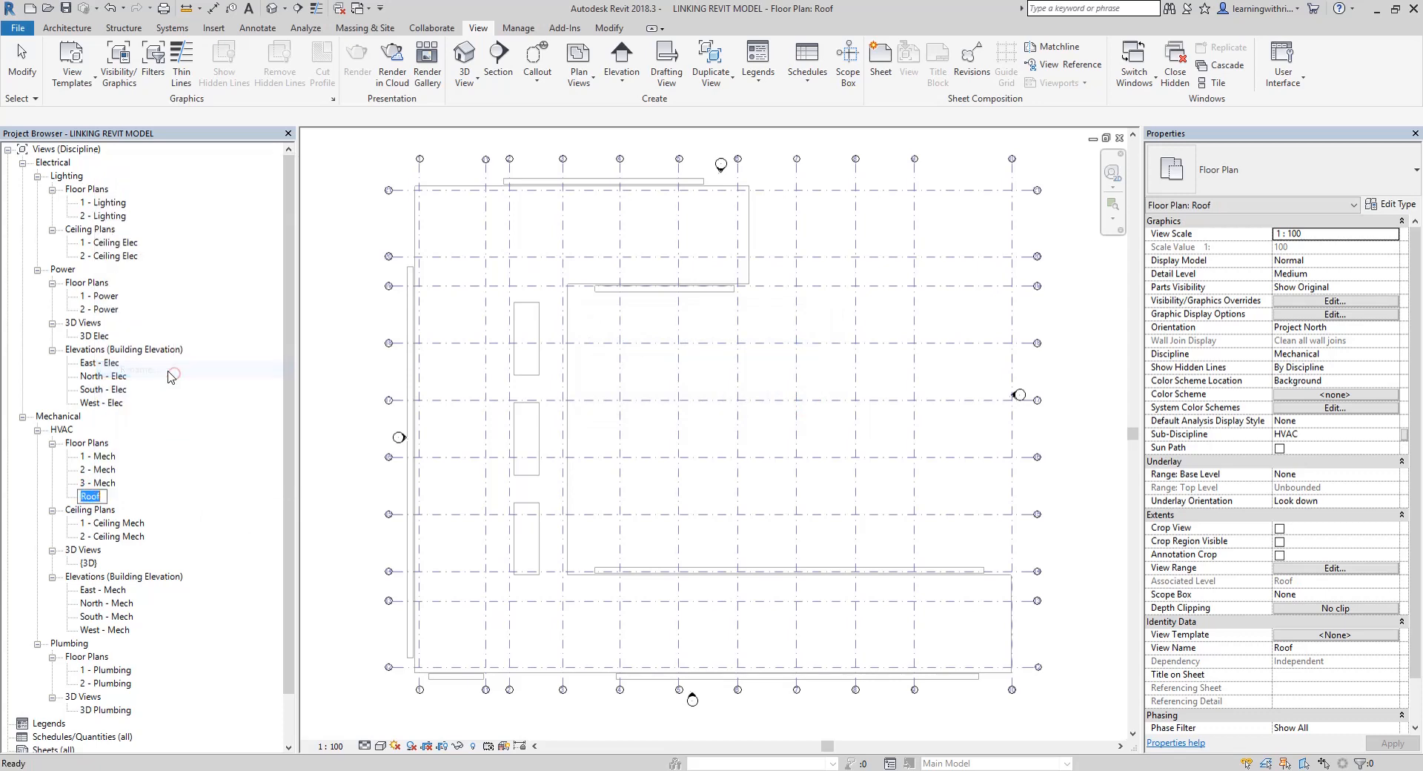
pyautogui.press('Right')
pyautogui.write('- M')
pyautogui.press('Return')
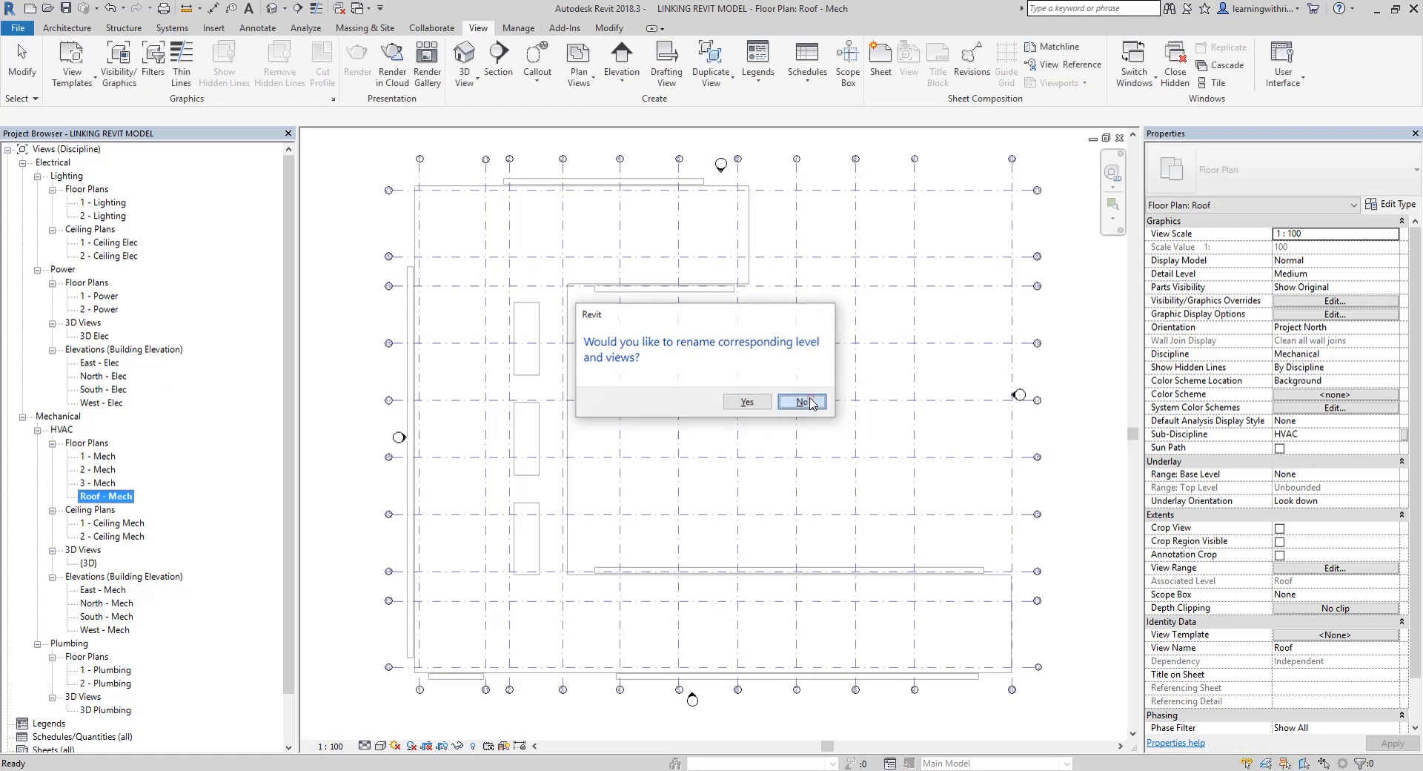
pyautogui.click(803, 401)
pyautogui.click(363, 398)
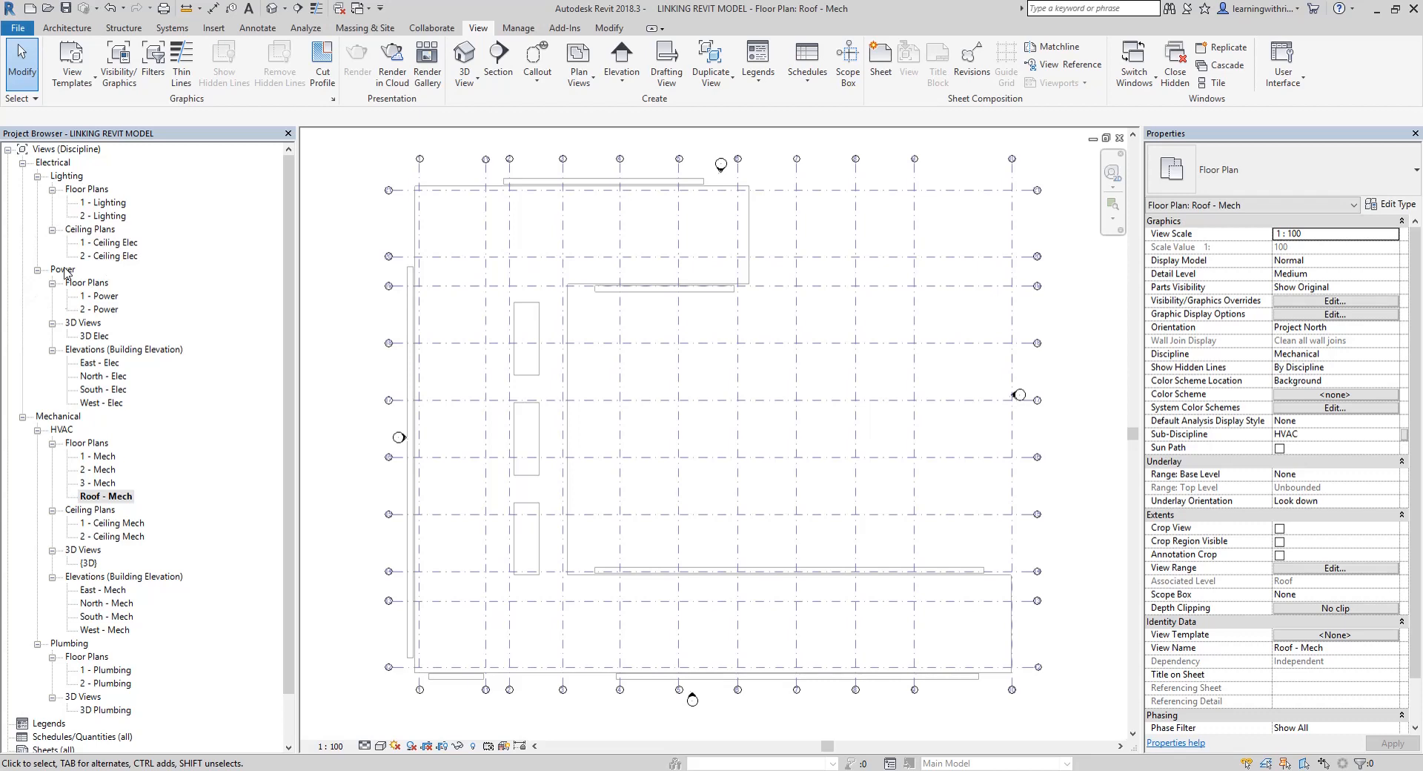
pyautogui.click(342, 268)
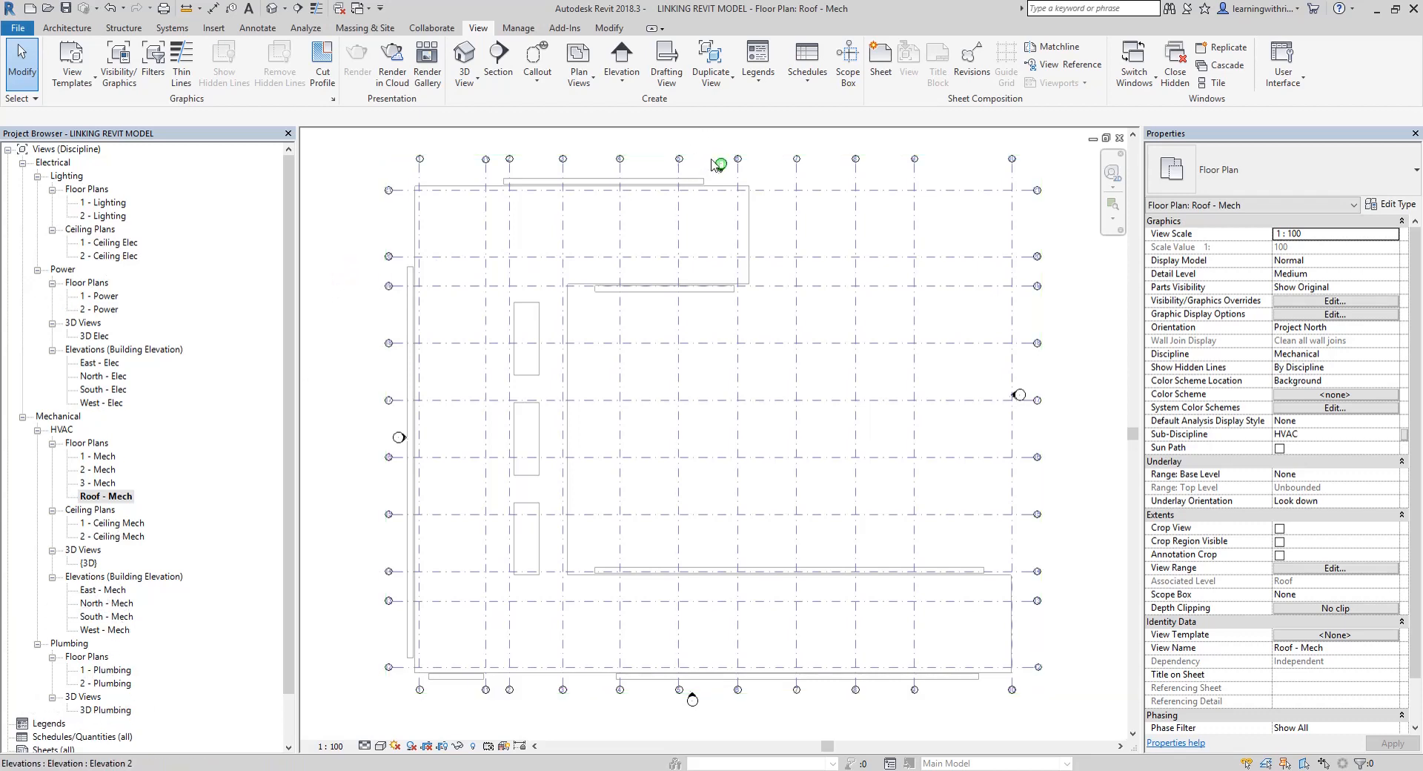
# Start another set of floor plans, allow duplicates of existing views, and select Level 3 and Roof
pyautogui.click(587, 83)
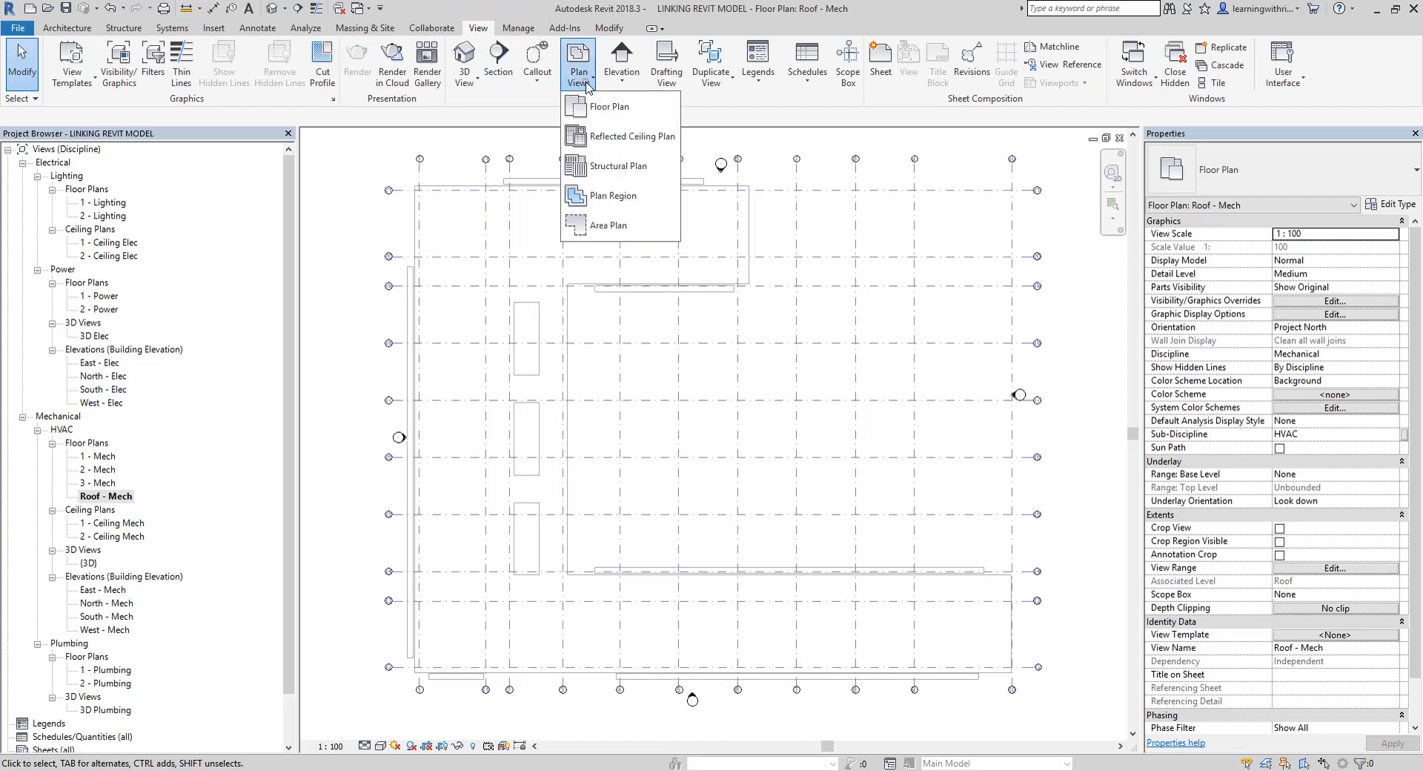
pyautogui.click(612, 109)
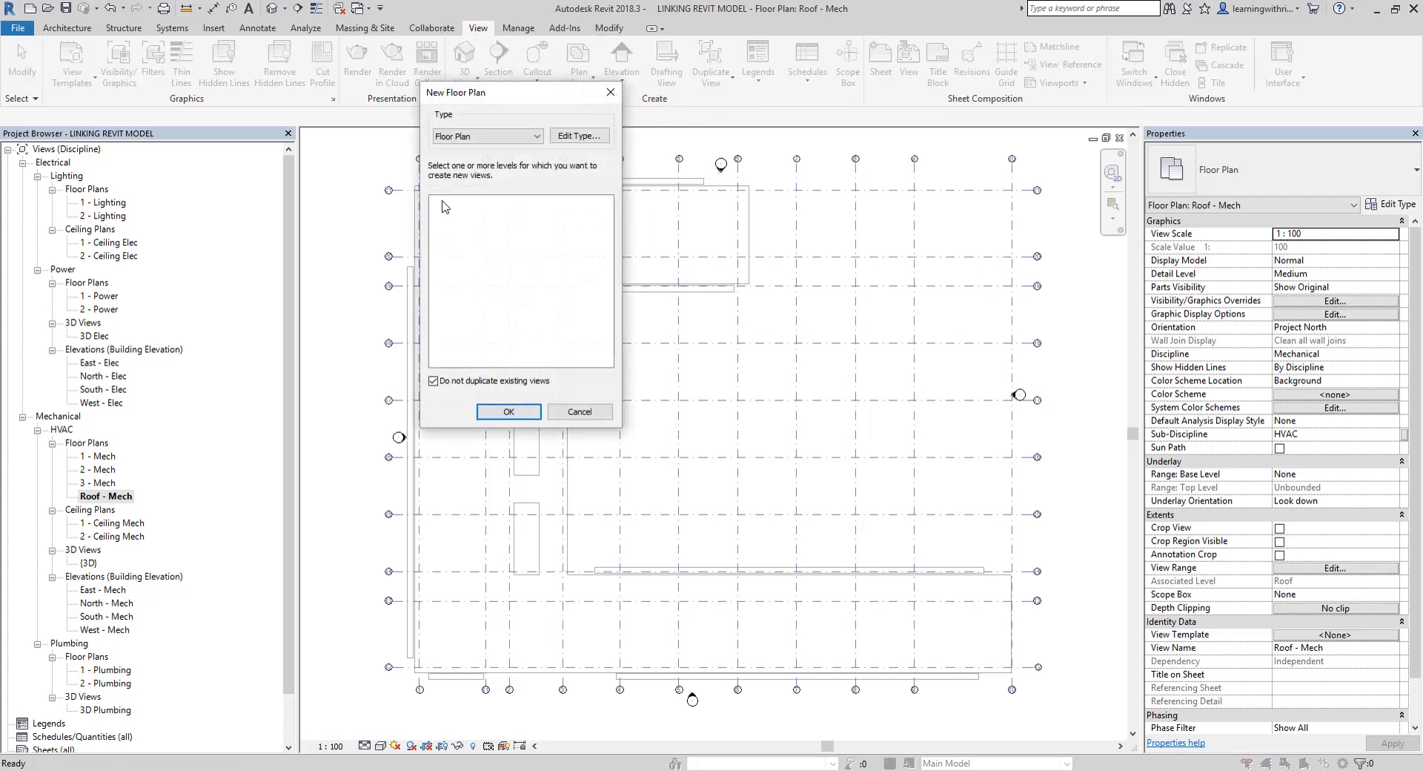
pyautogui.click(435, 382)
pyautogui.click(435, 381)
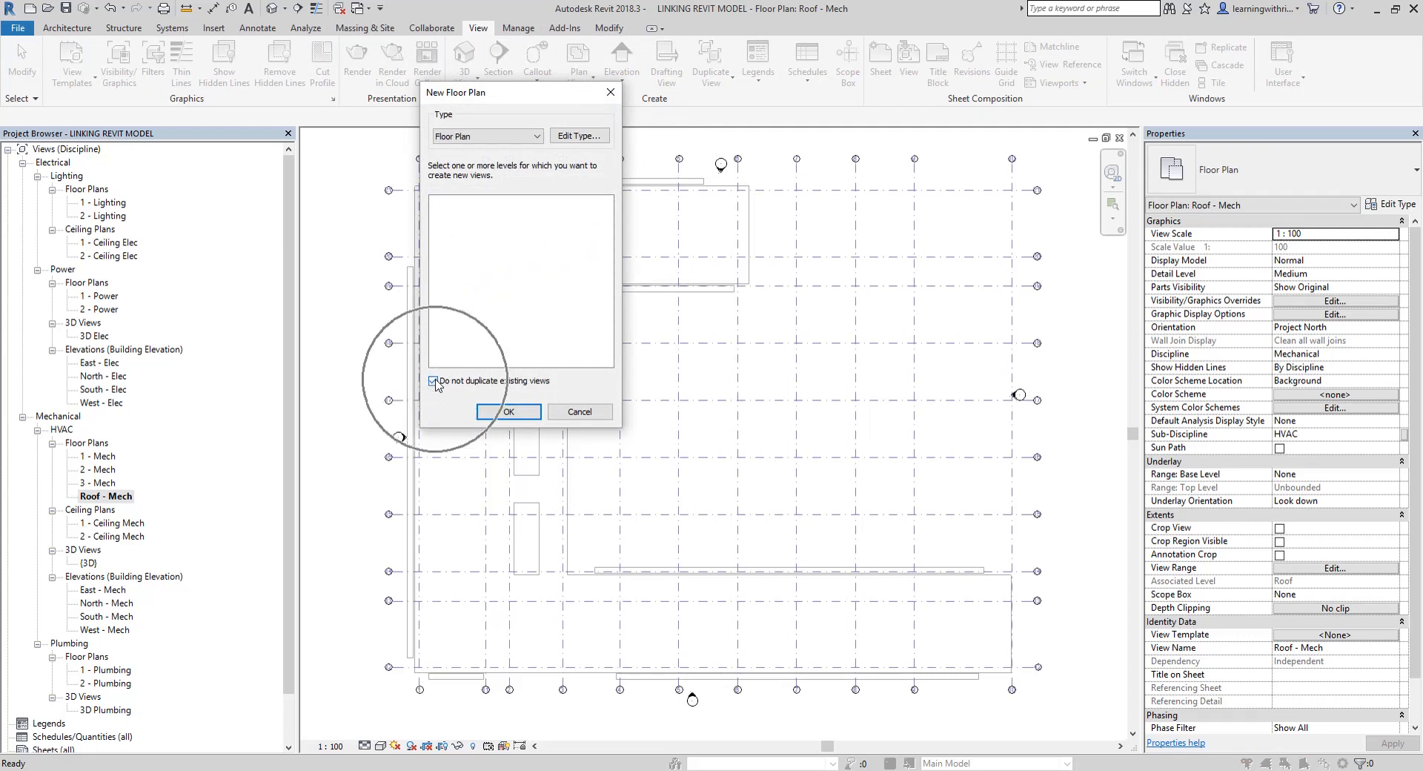
pyautogui.click(435, 382)
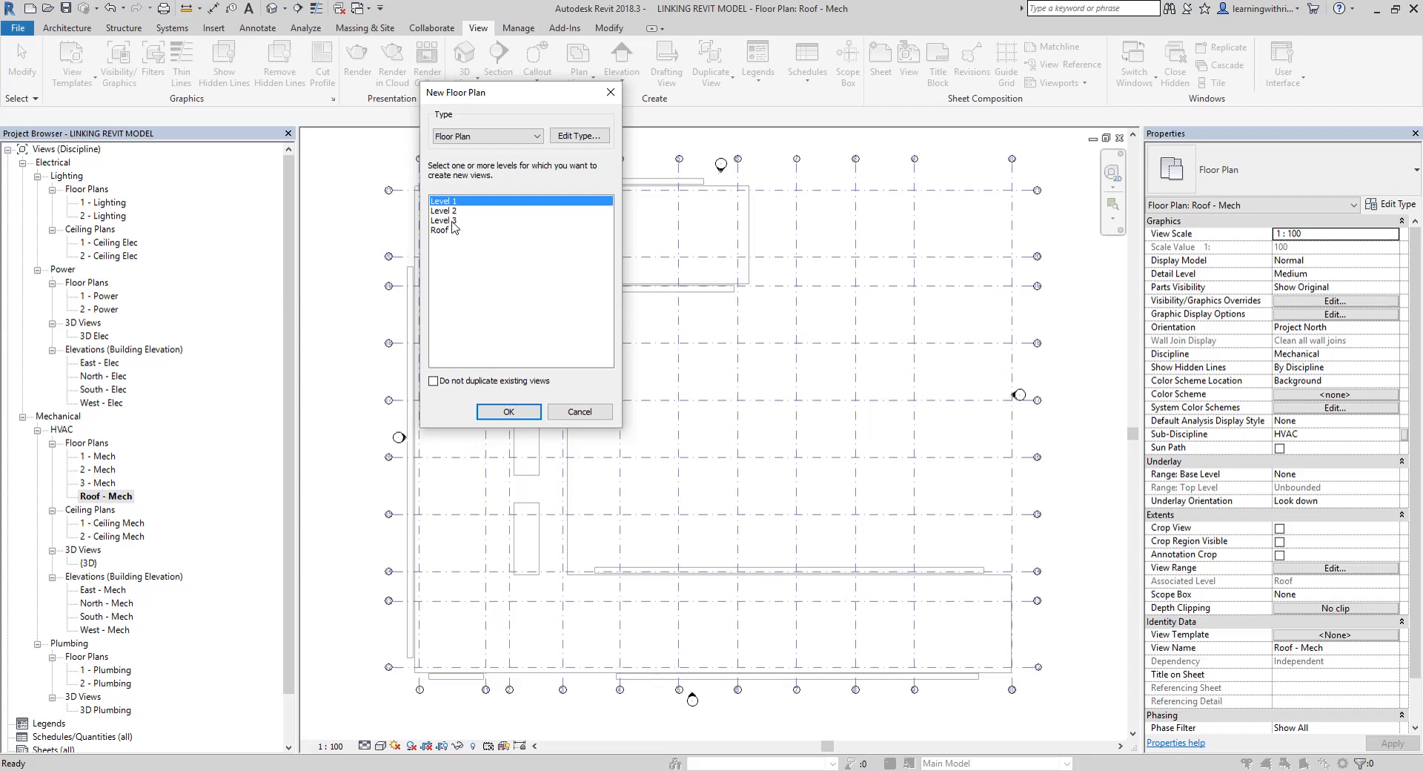
pyautogui.moveTo(451, 222); pyautogui.dragTo(448, 231)
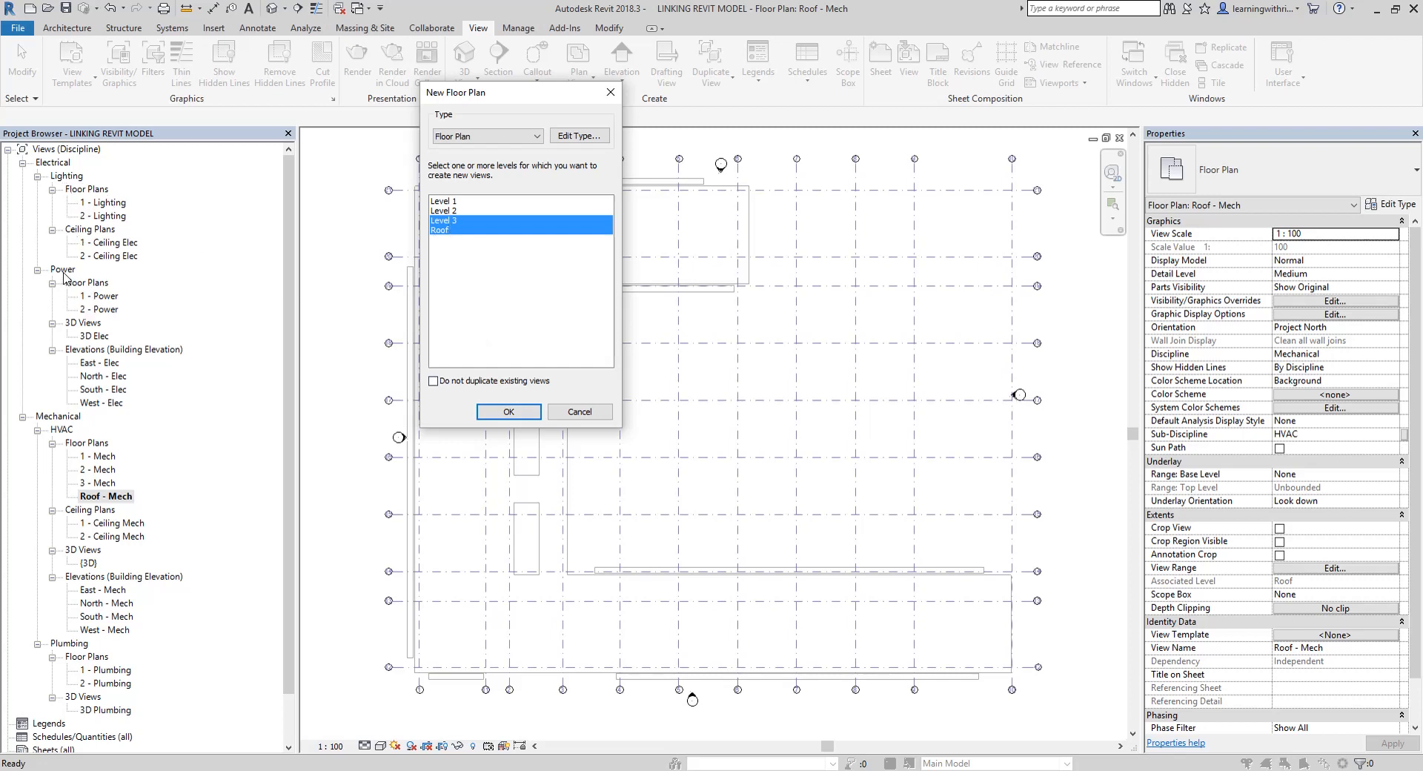
pyautogui.press('ctrl')
# Assign the Electrical Plan view template to new floor plans and create the Level 3 and Roof views
pyautogui.click(586, 137)
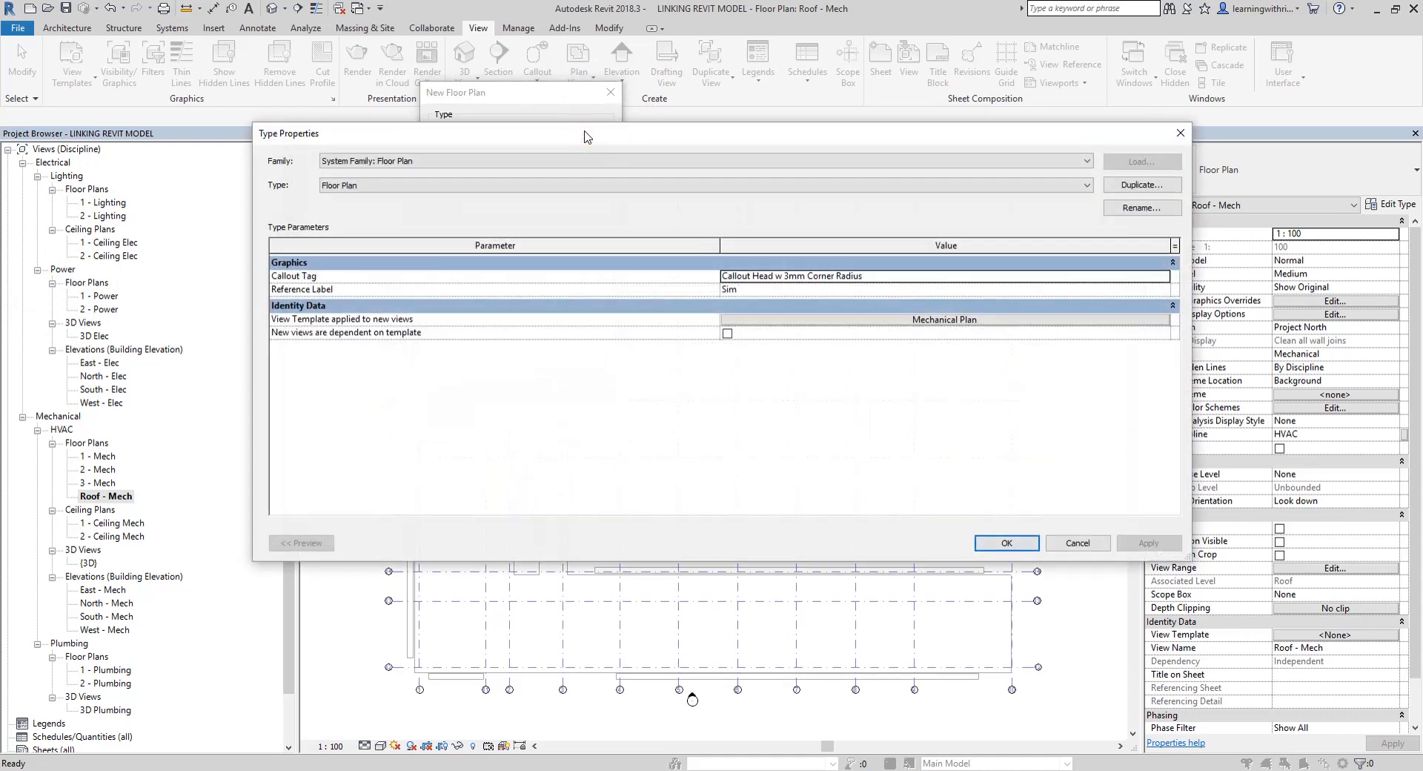
pyautogui.click(933, 321)
pyautogui.click(935, 323)
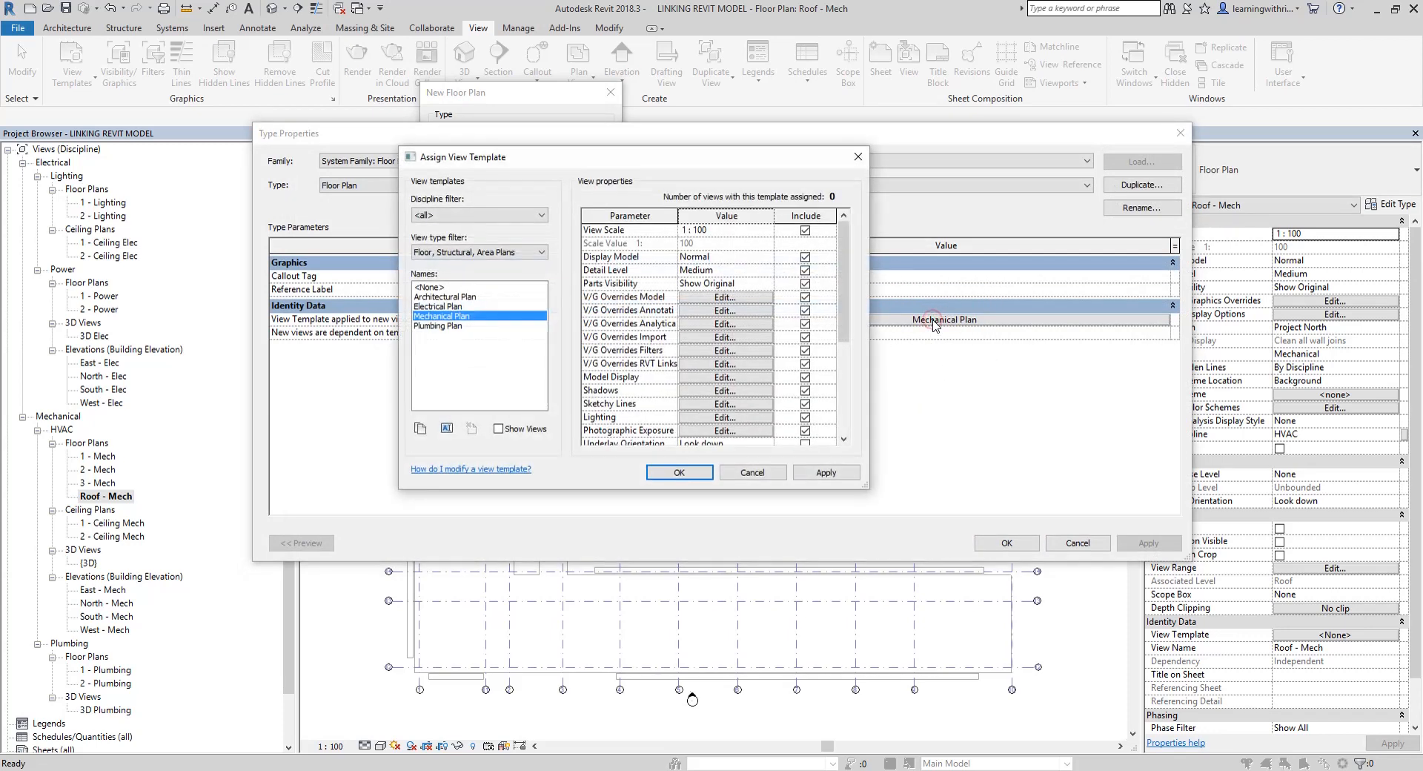
pyautogui.click(438, 307)
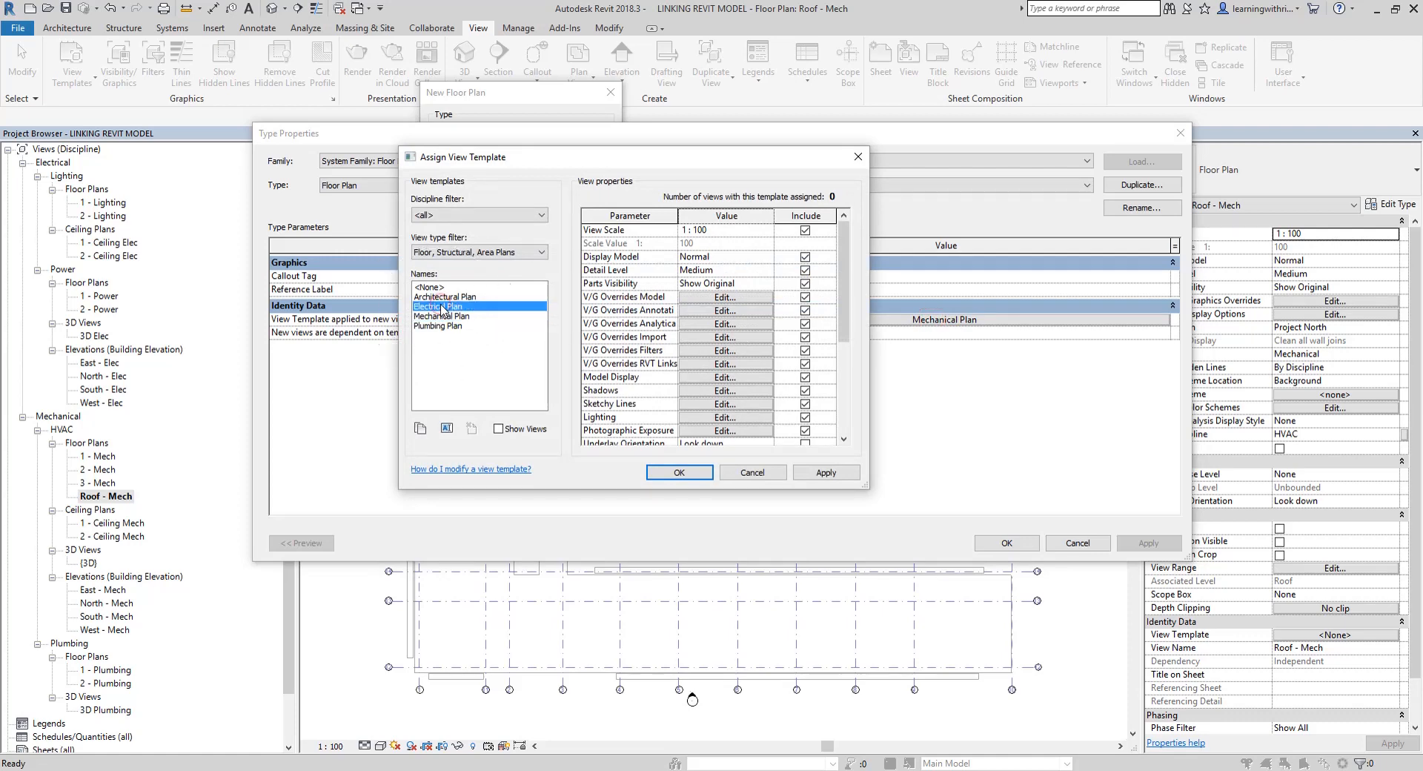
pyautogui.click(681, 471)
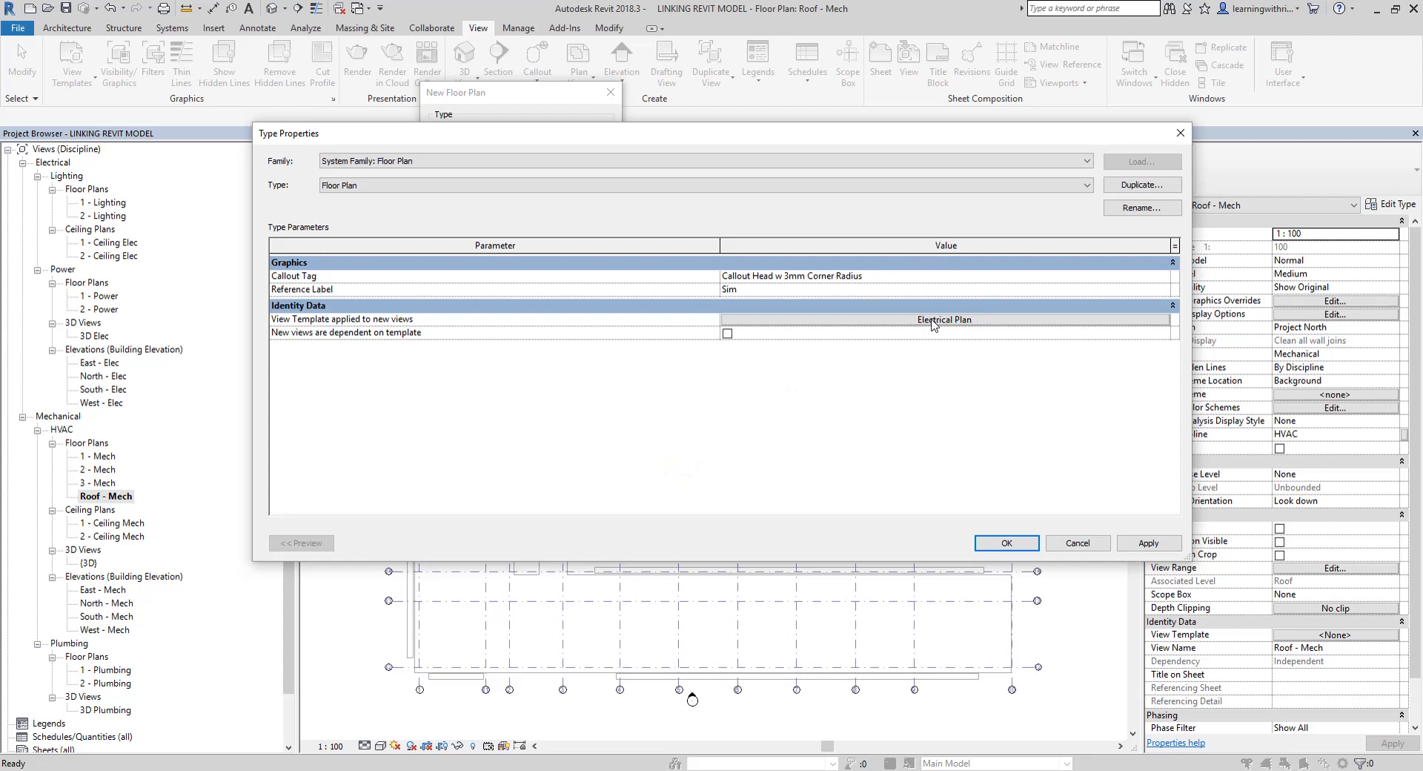
pyautogui.click(1007, 544)
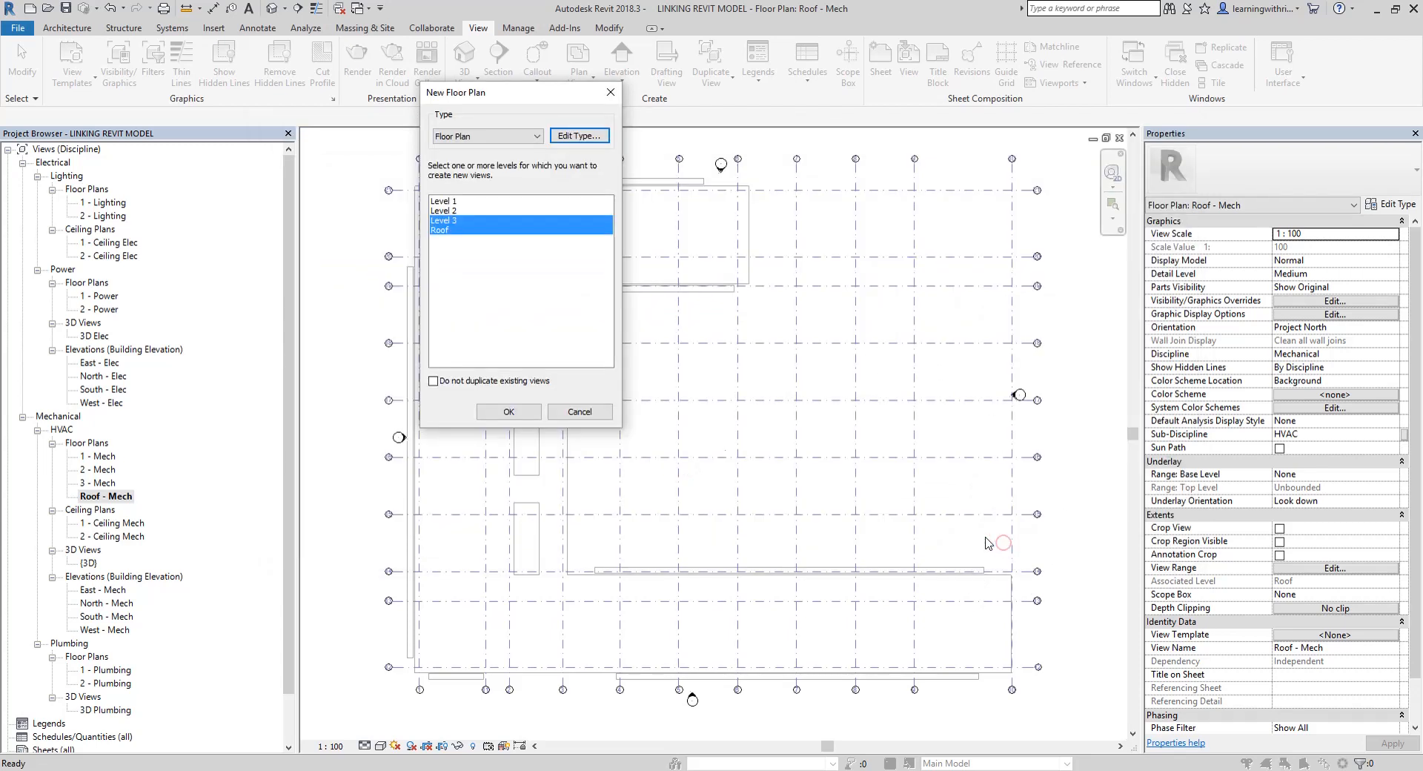
pyautogui.click(510, 412)
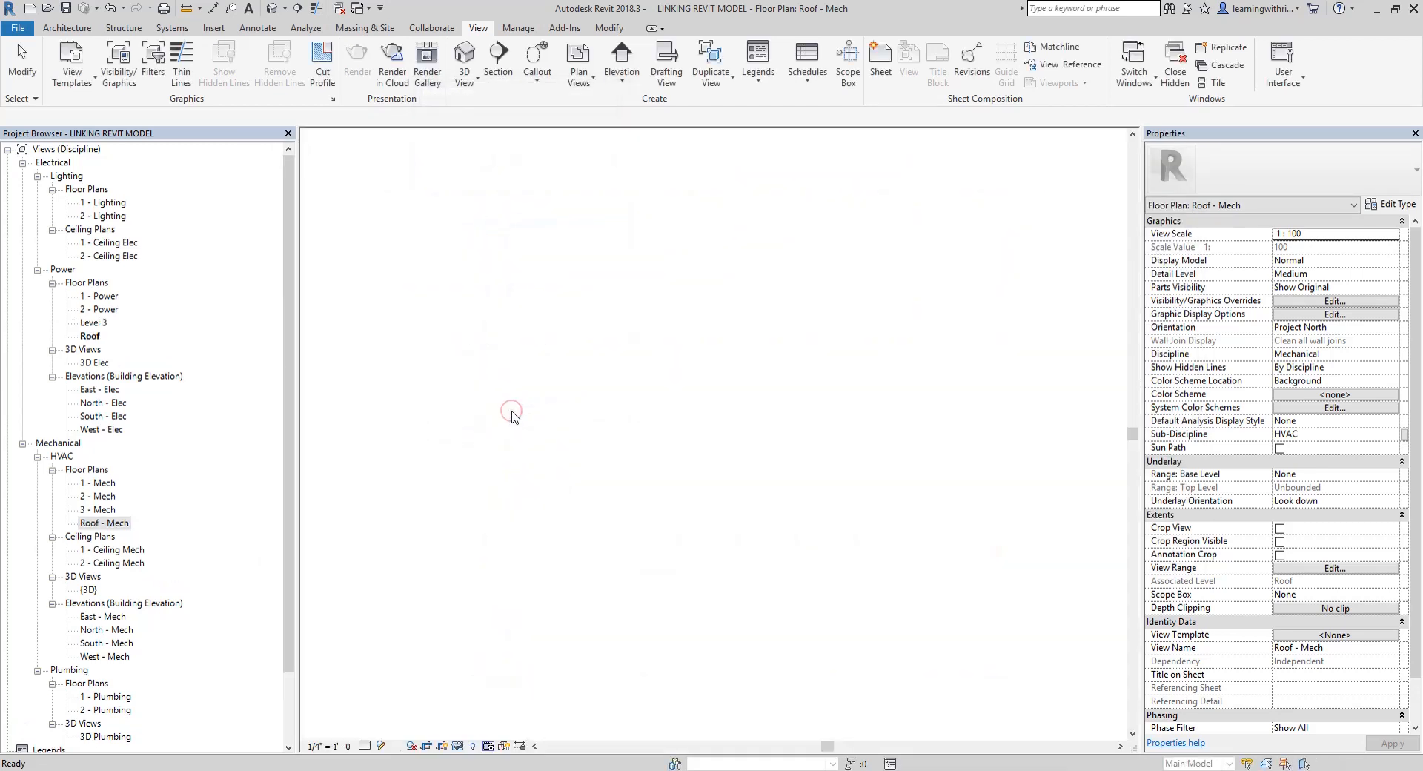
# Rename the Level 3 floor plan under Power to "3 - Power" without renaming the corresponding level and views
pyautogui.click(93, 323)
pyautogui.click(93, 323)
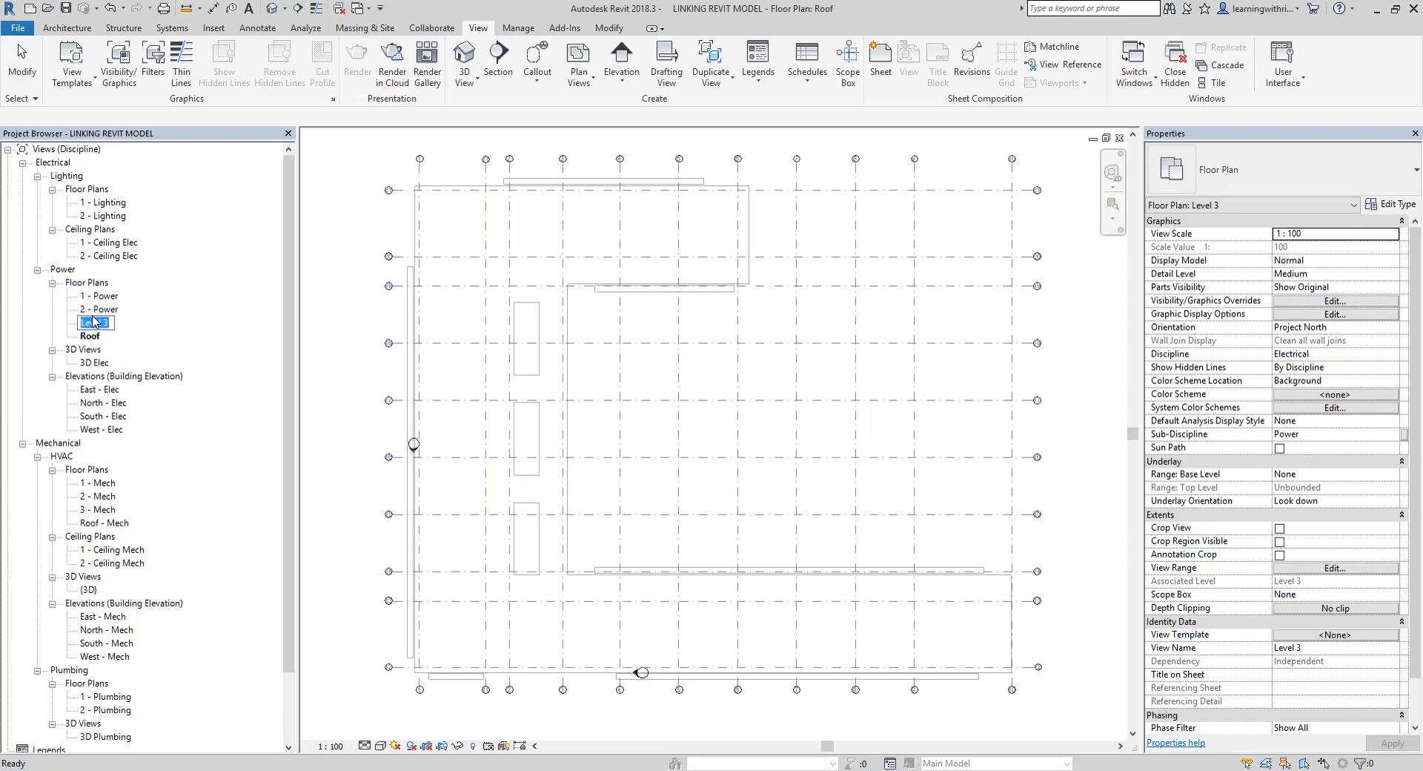
pyautogui.write('3 - Power')
pyautogui.press('Return')
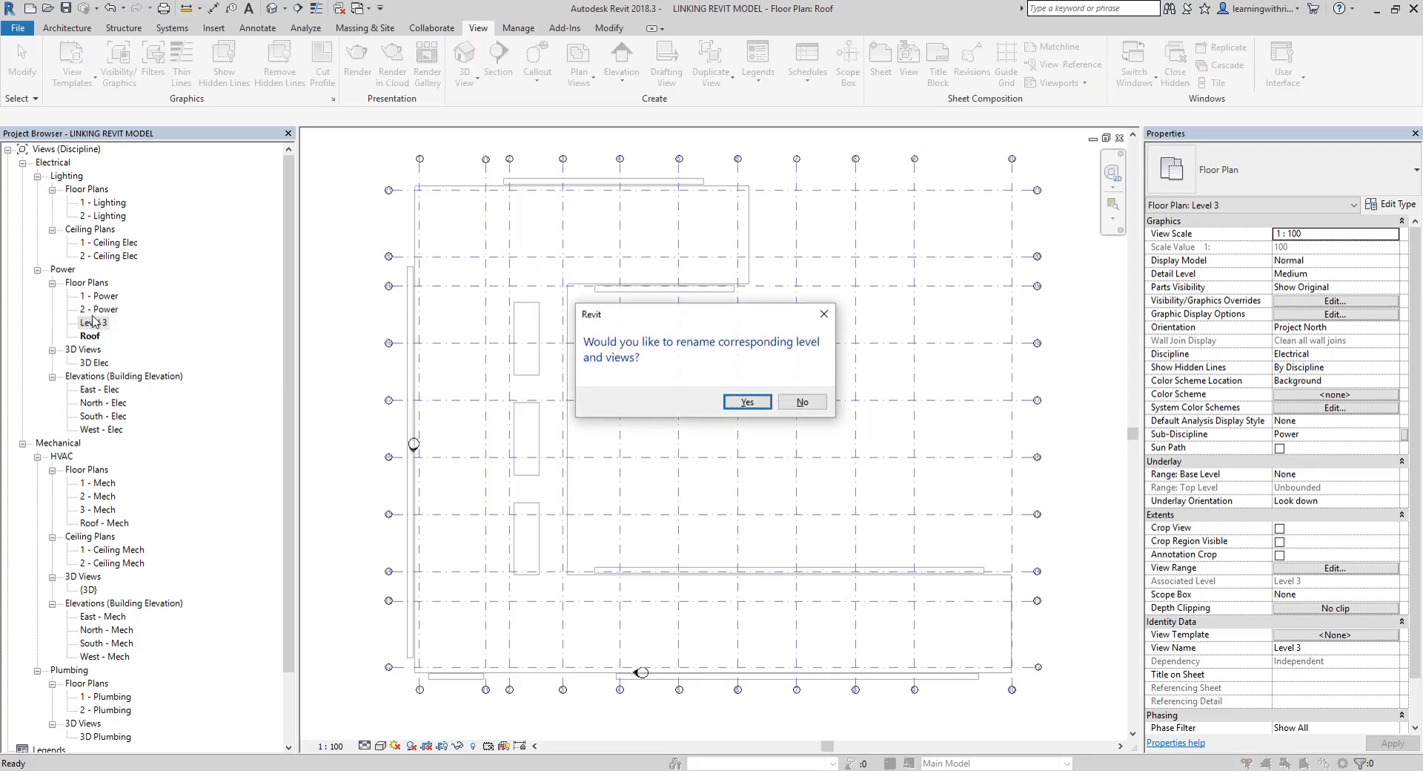
pyautogui.click(802, 402)
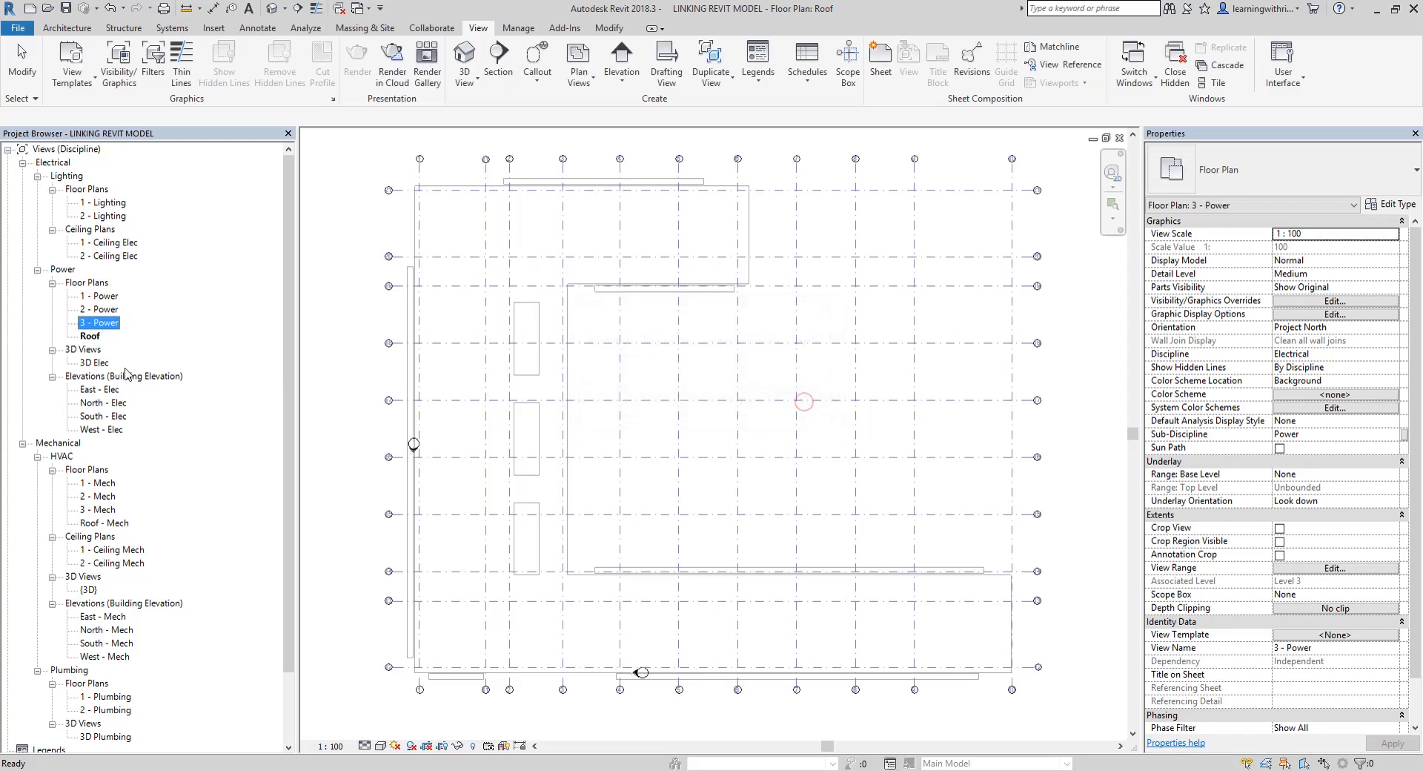
# Rename the Roof floor plan under Power to "Roof - Power" without renaming the corresponding level and views
pyautogui.click(90, 336)
pyautogui.rightClick(90, 338)
pyautogui.click(140, 554)
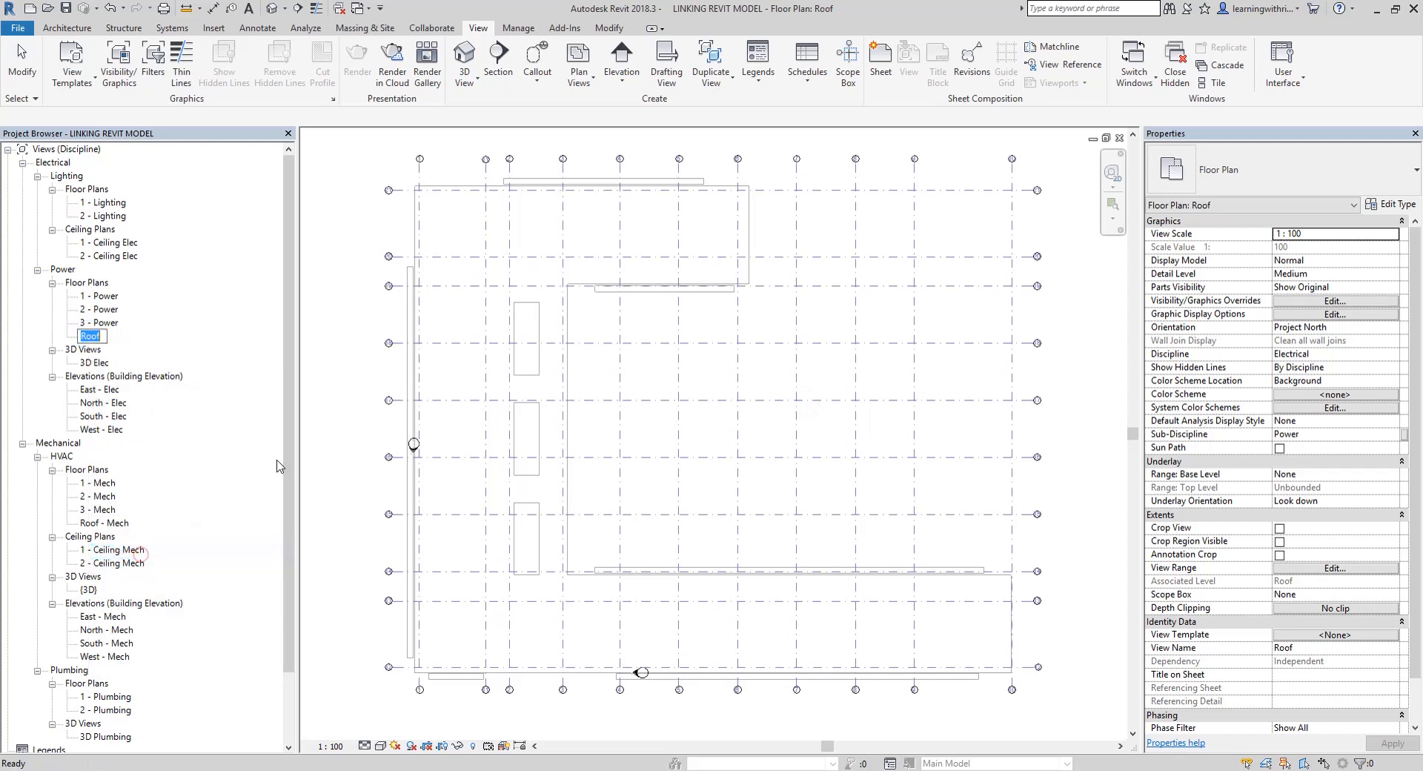
pyautogui.press('End')
pyautogui.write('- Power')
pyautogui.press('Return')
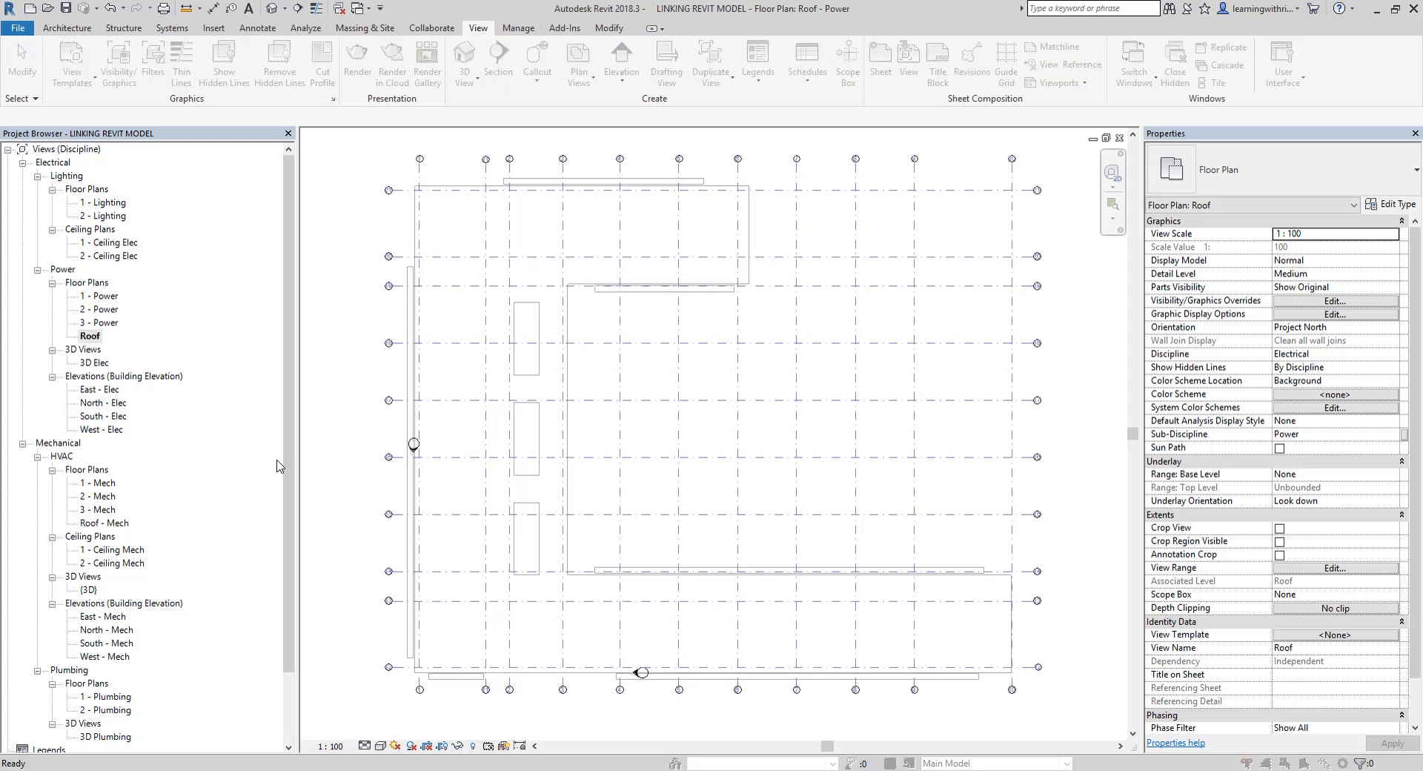
pyautogui.click(805, 402)
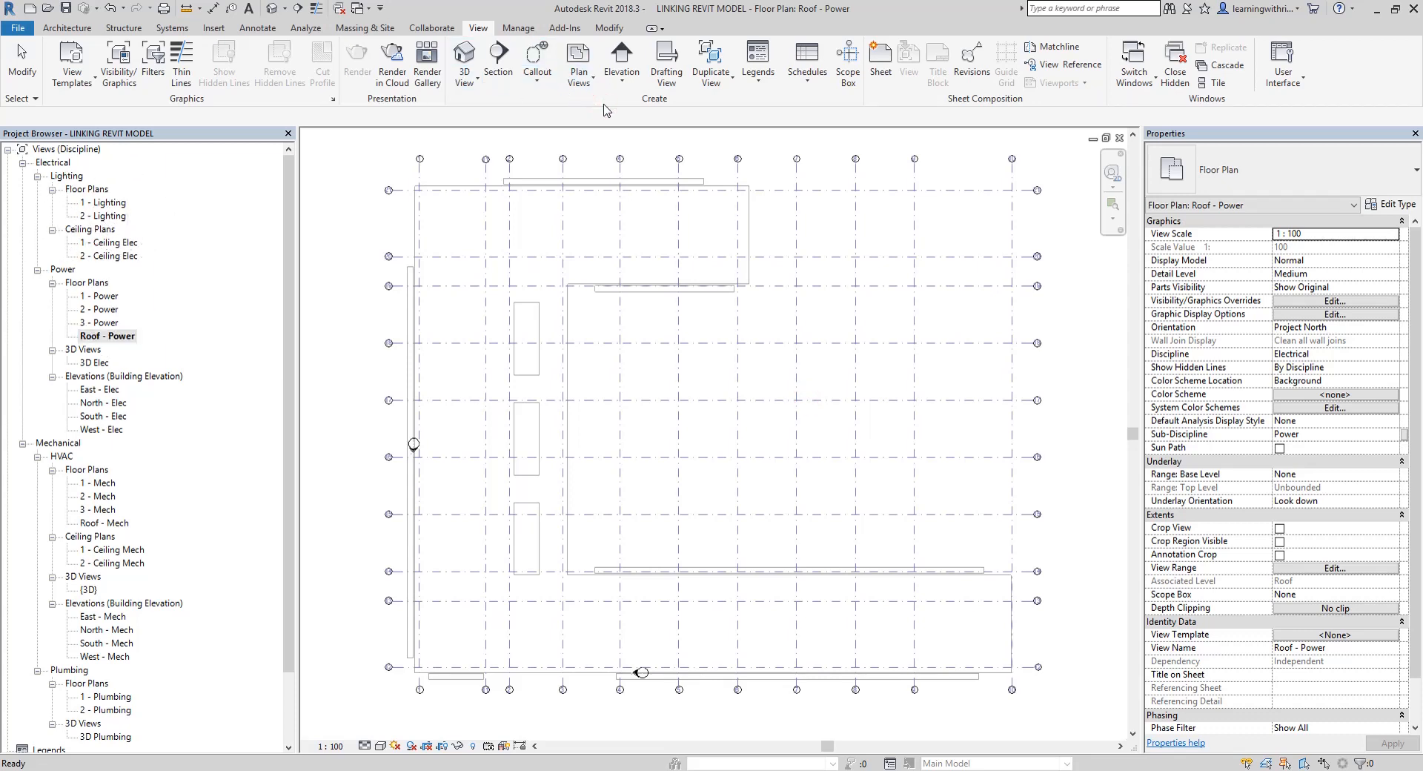
# Duplicate the 3 - Power and Roof - Power floor plans with detailing
pyautogui.click(579, 66)
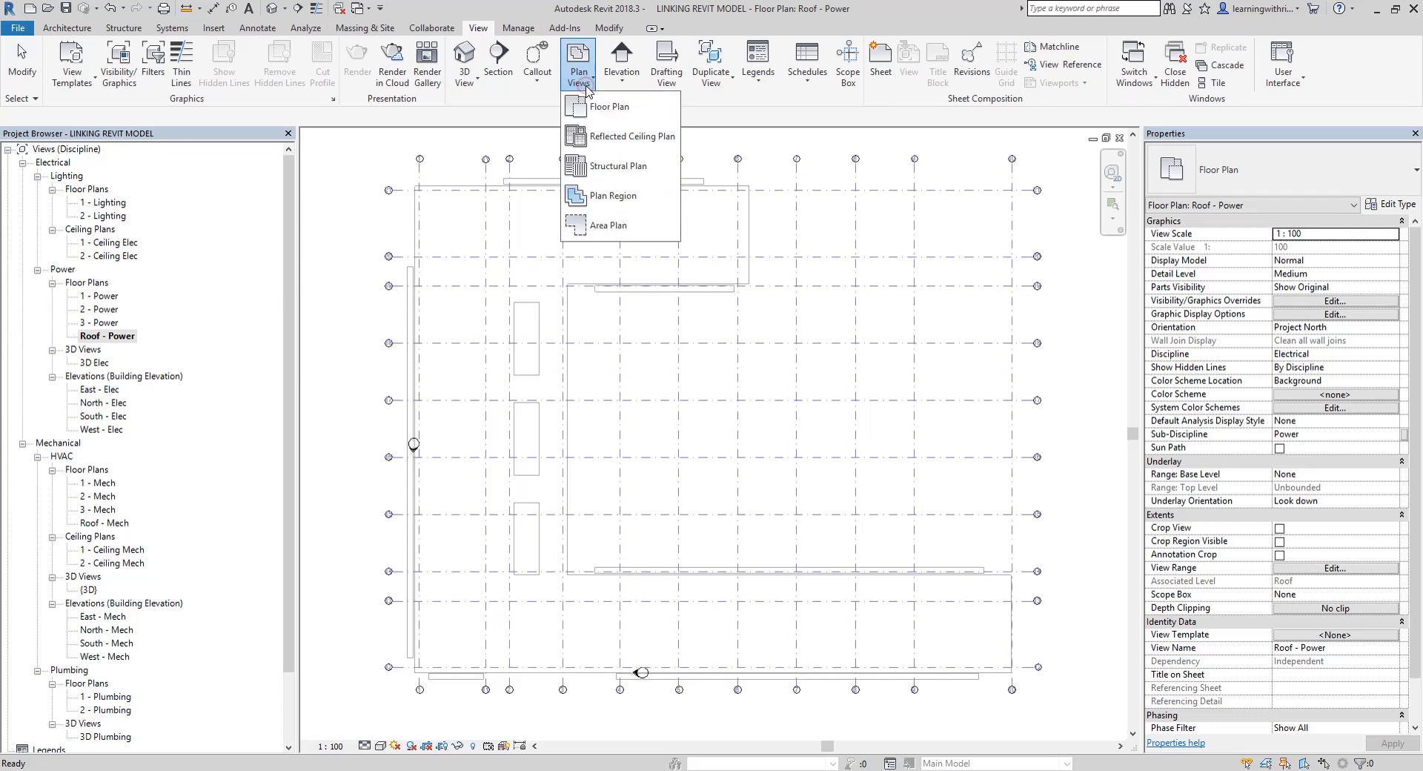
pyautogui.click(511, 119)
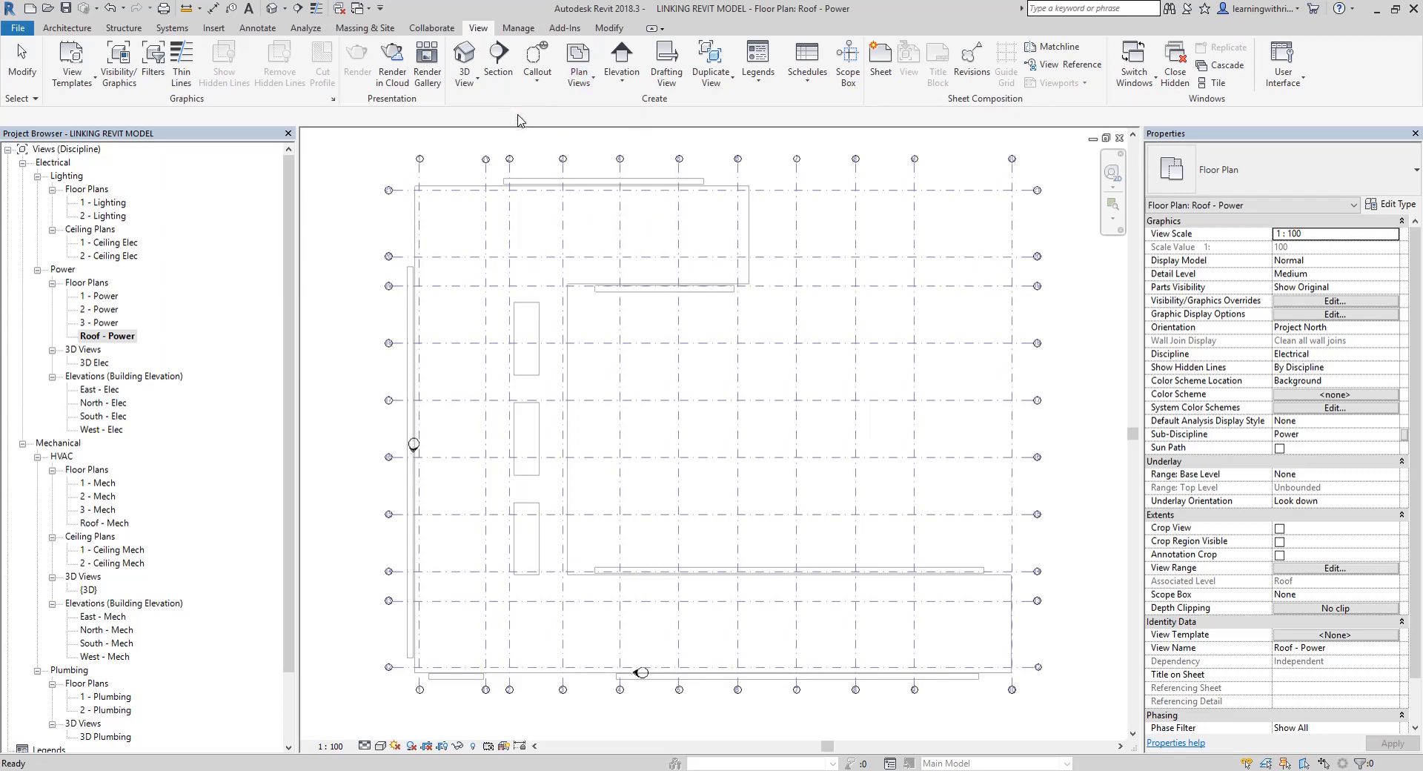
pyautogui.rightClick(108, 325)
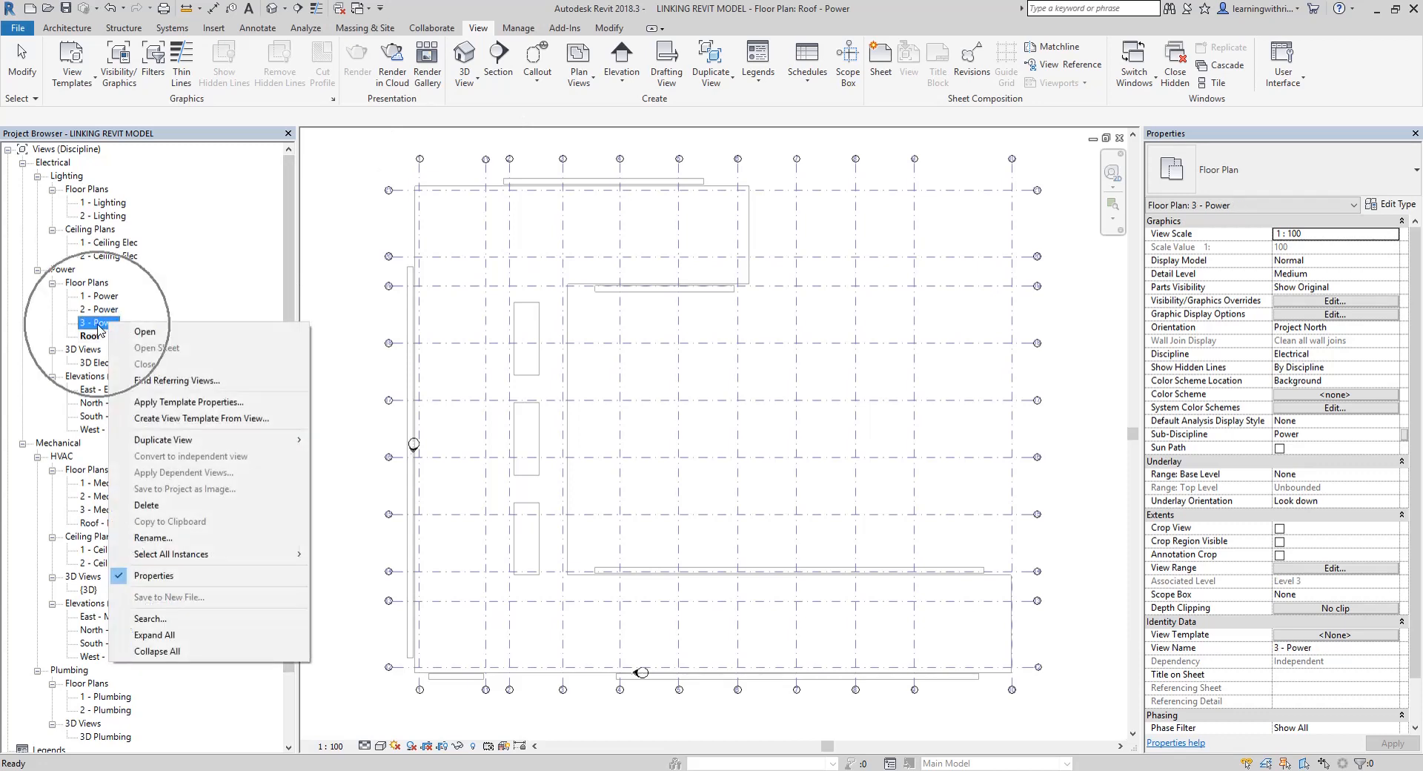
pyautogui.click(204, 439)
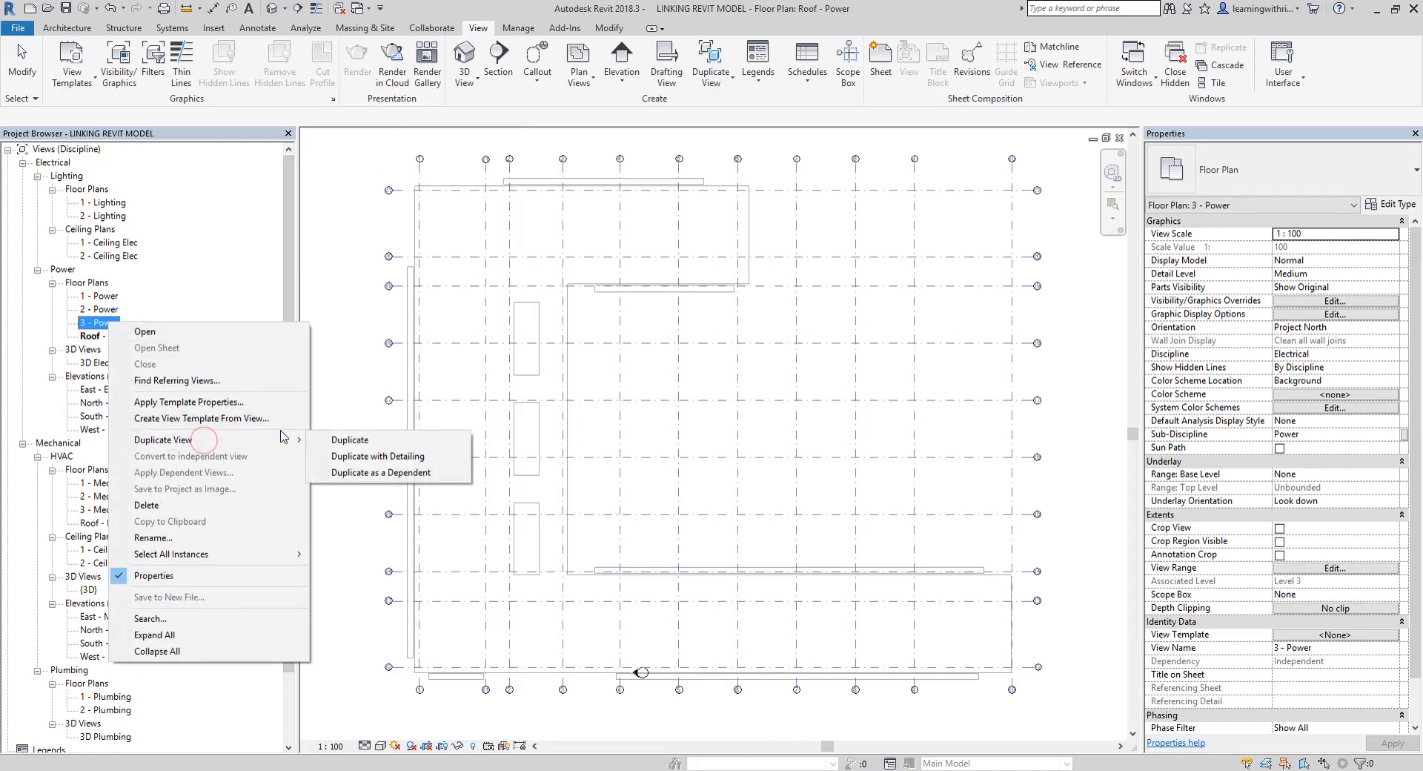
pyautogui.click(374, 457)
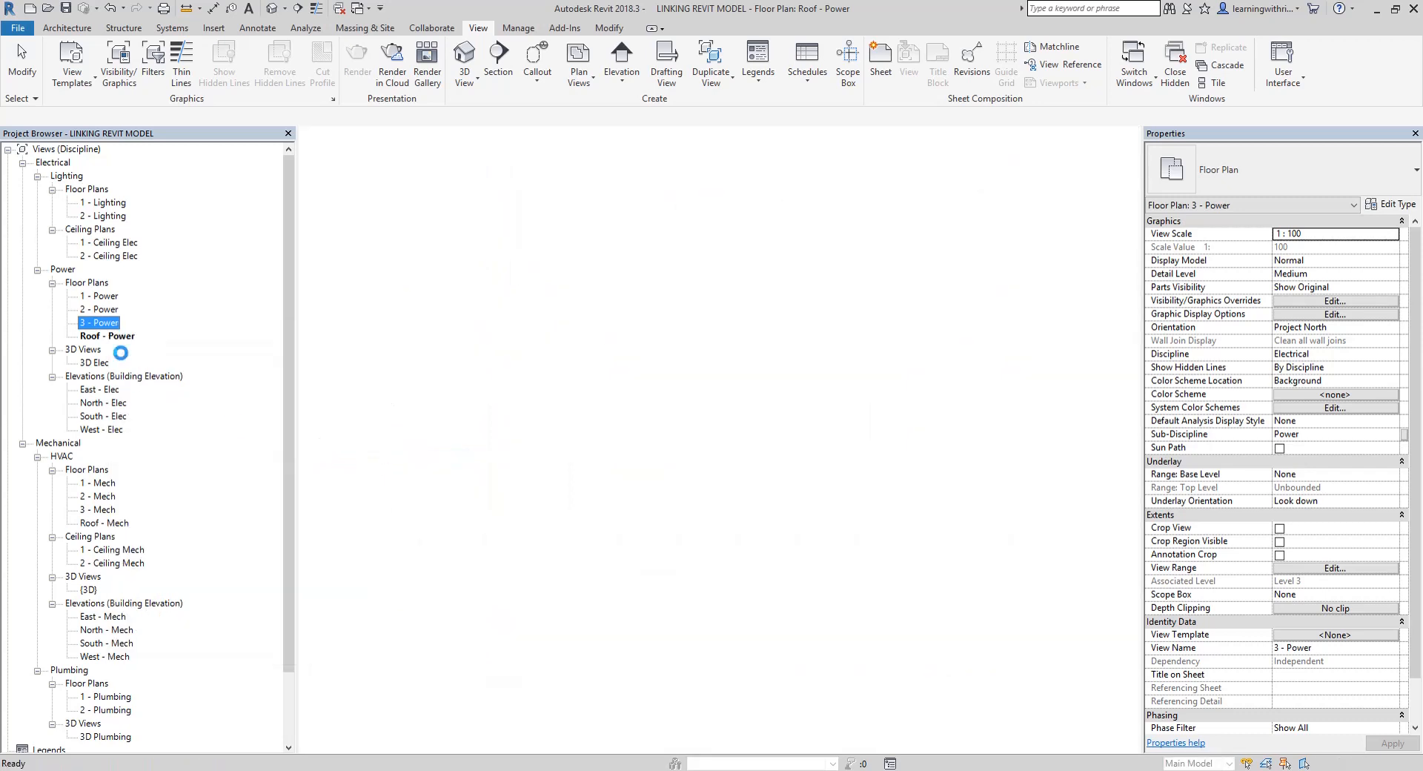
pyautogui.rightClick(112, 349)
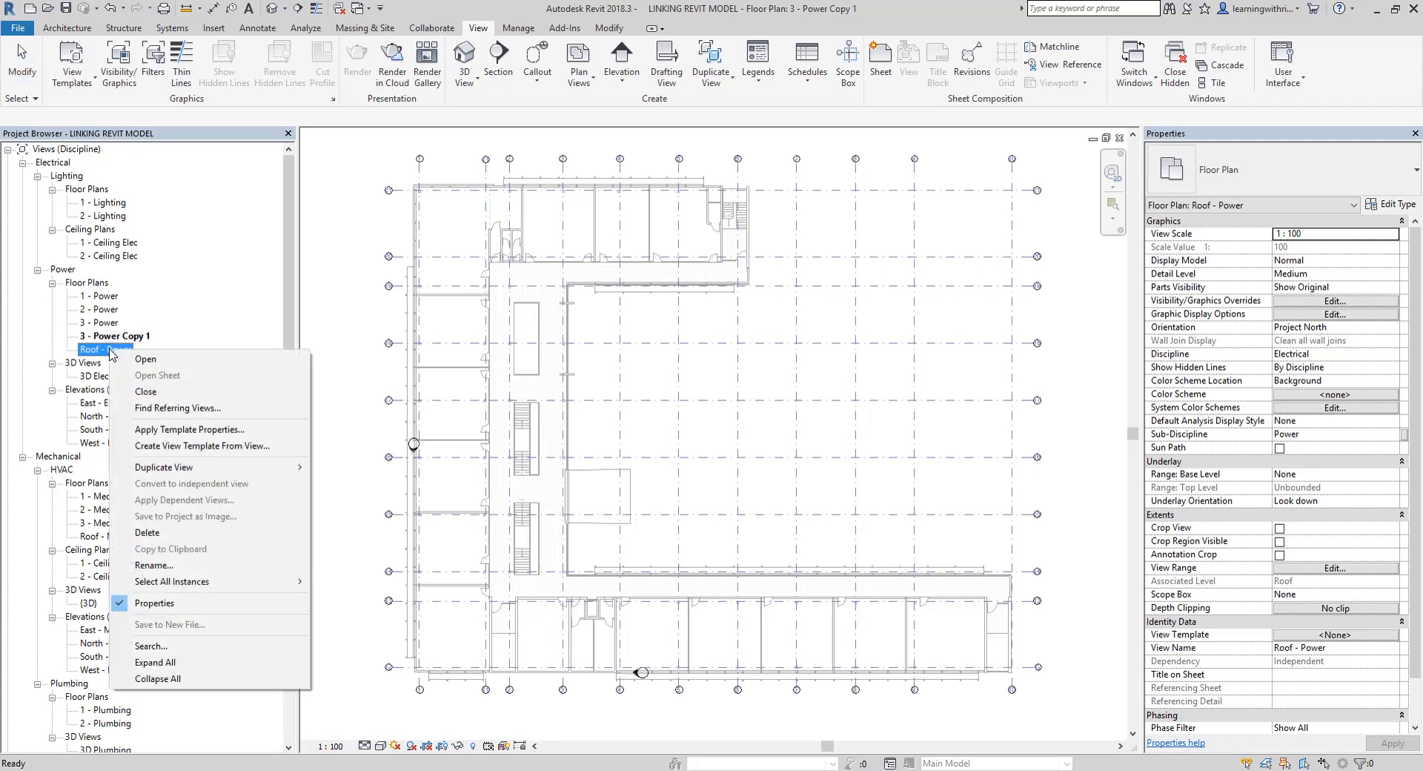
pyautogui.moveTo(189, 467)
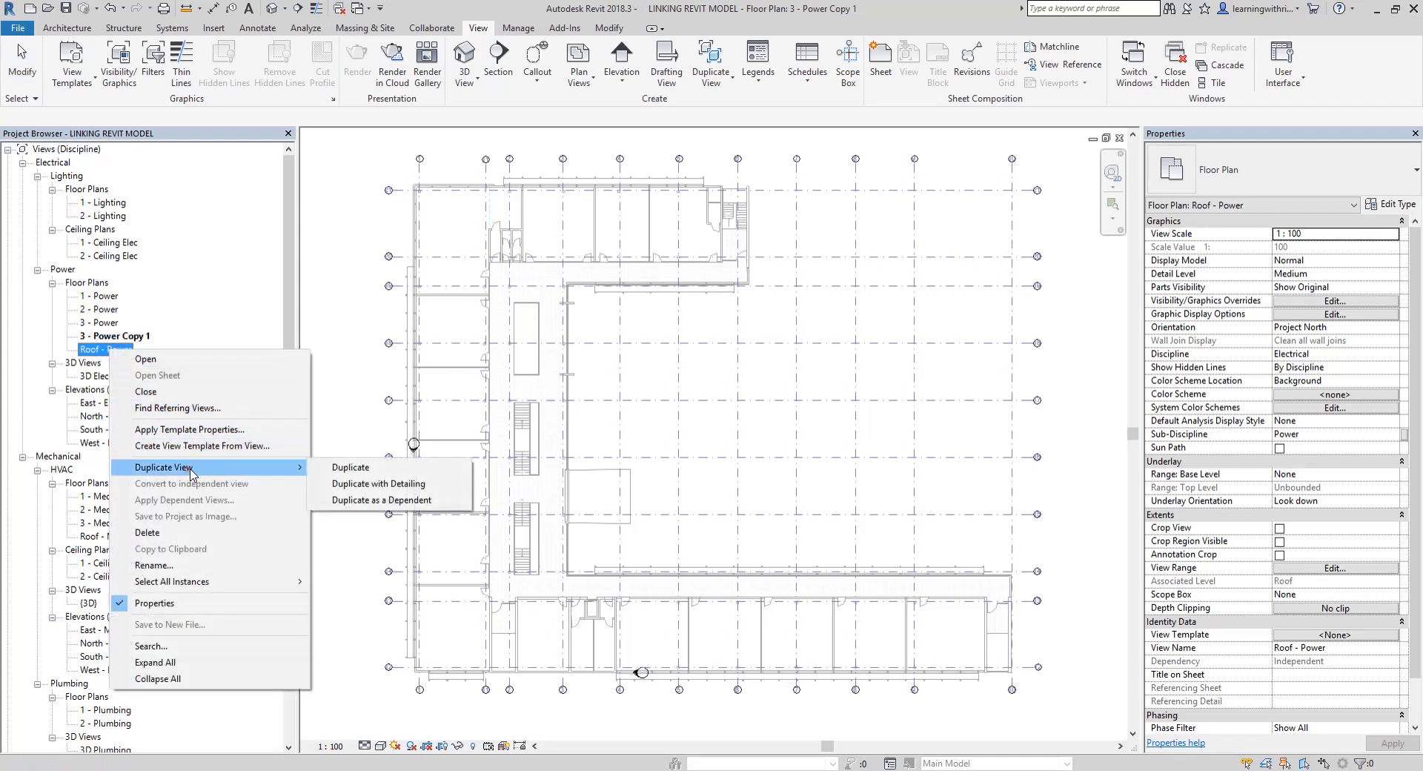
pyautogui.click(346, 483)
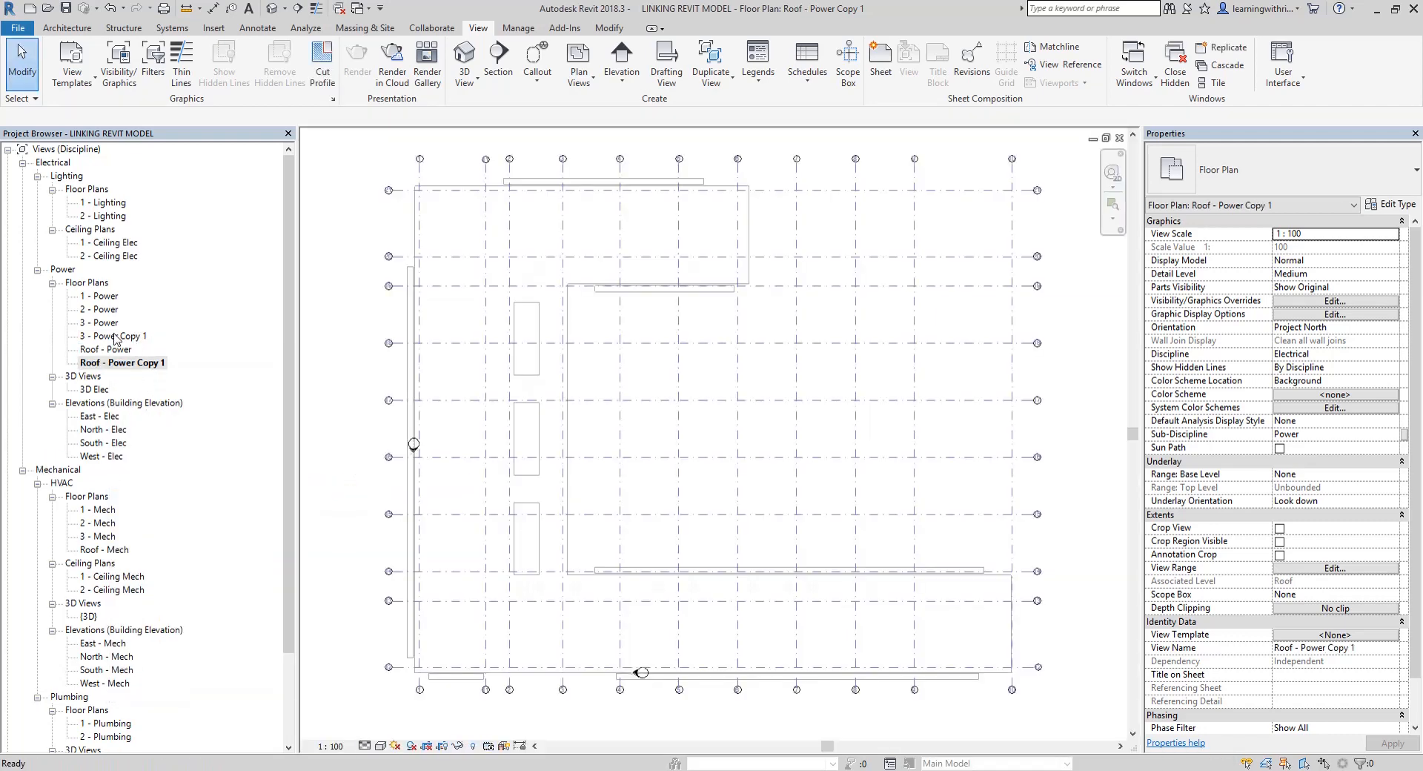
# Rename the duplicated Level 3 power plan, 3 - Power Copy 1, to "3 - Lighting"
pyautogui.rightClick(115, 337)
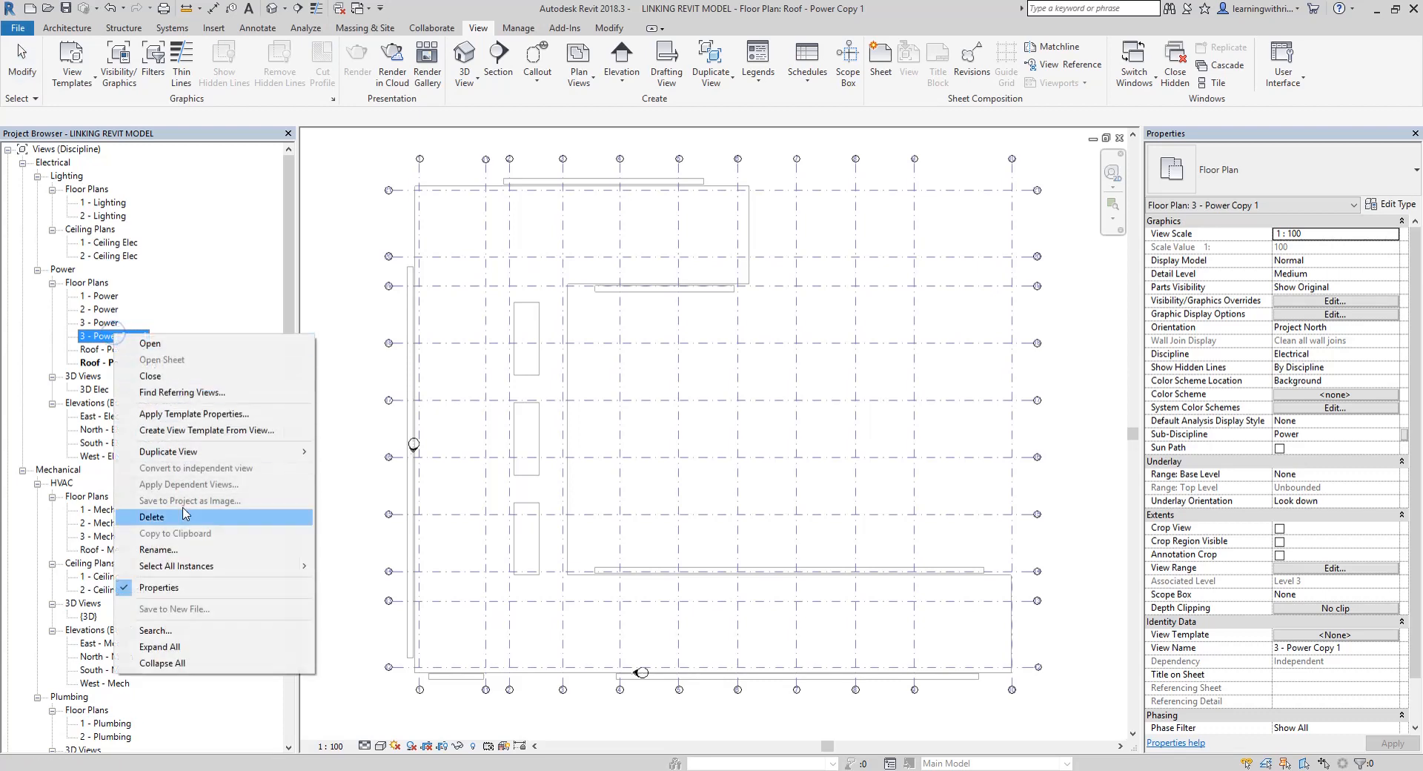
pyautogui.click(194, 553)
pyautogui.click(128, 337)
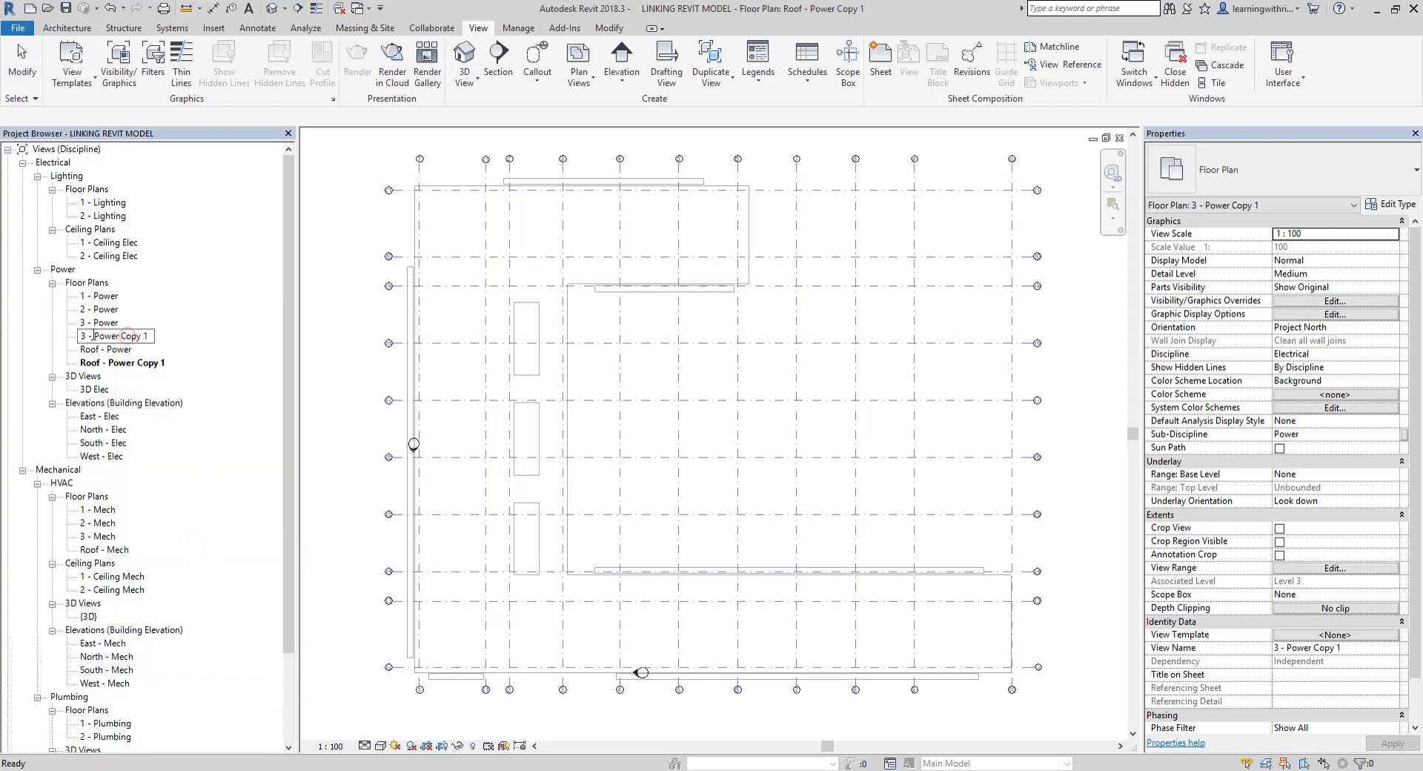
pyautogui.moveTo(94, 336); pyautogui.dragTo(162, 354)
pyautogui.write('Lighting')
pyautogui.press('Return')
# Rename the duplicated roof power plan, Roof - Power Copy 1, to "Roof - Lighting"
pyautogui.rightClick(131, 365)
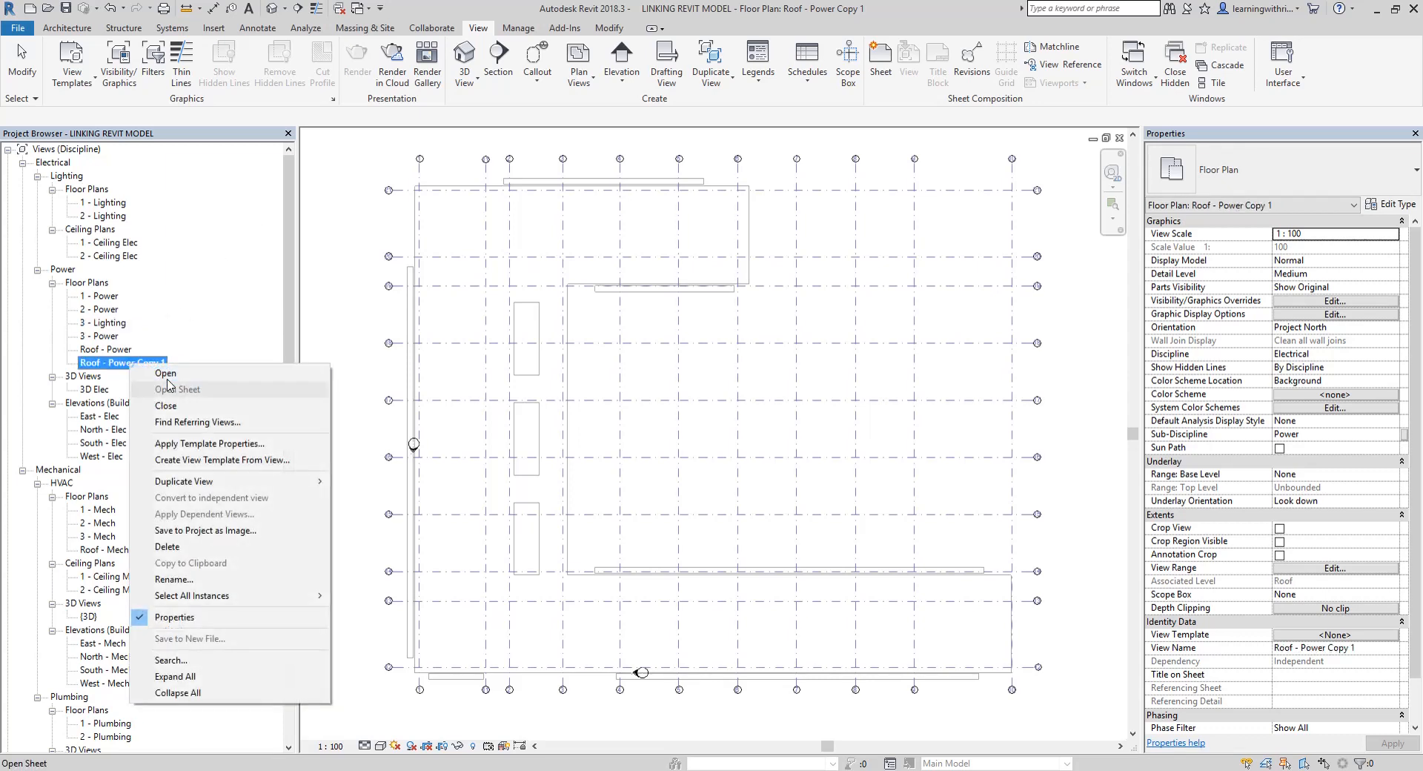
pyautogui.click(196, 582)
pyautogui.click(136, 363)
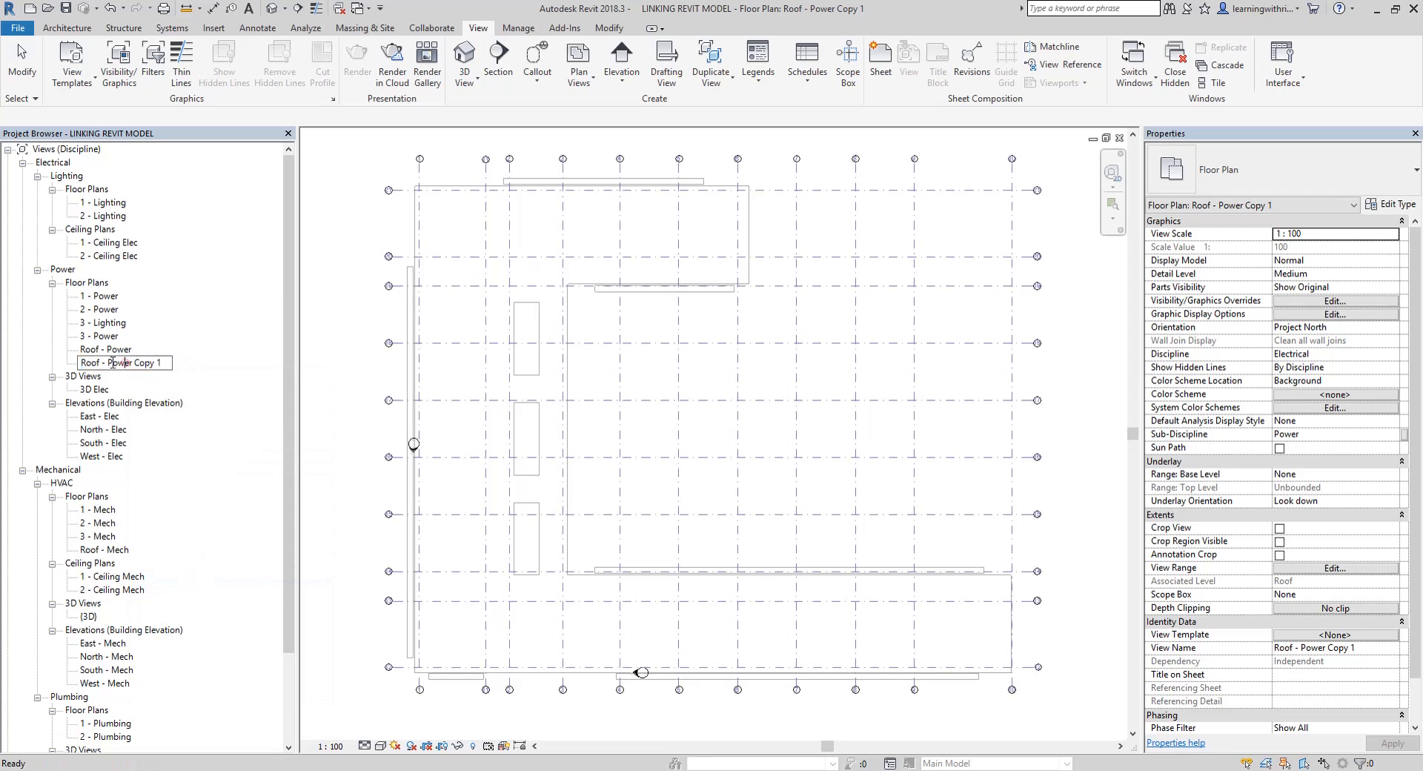
pyautogui.moveTo(109, 362); pyautogui.dragTo(165, 363)
pyautogui.write('Lighting')
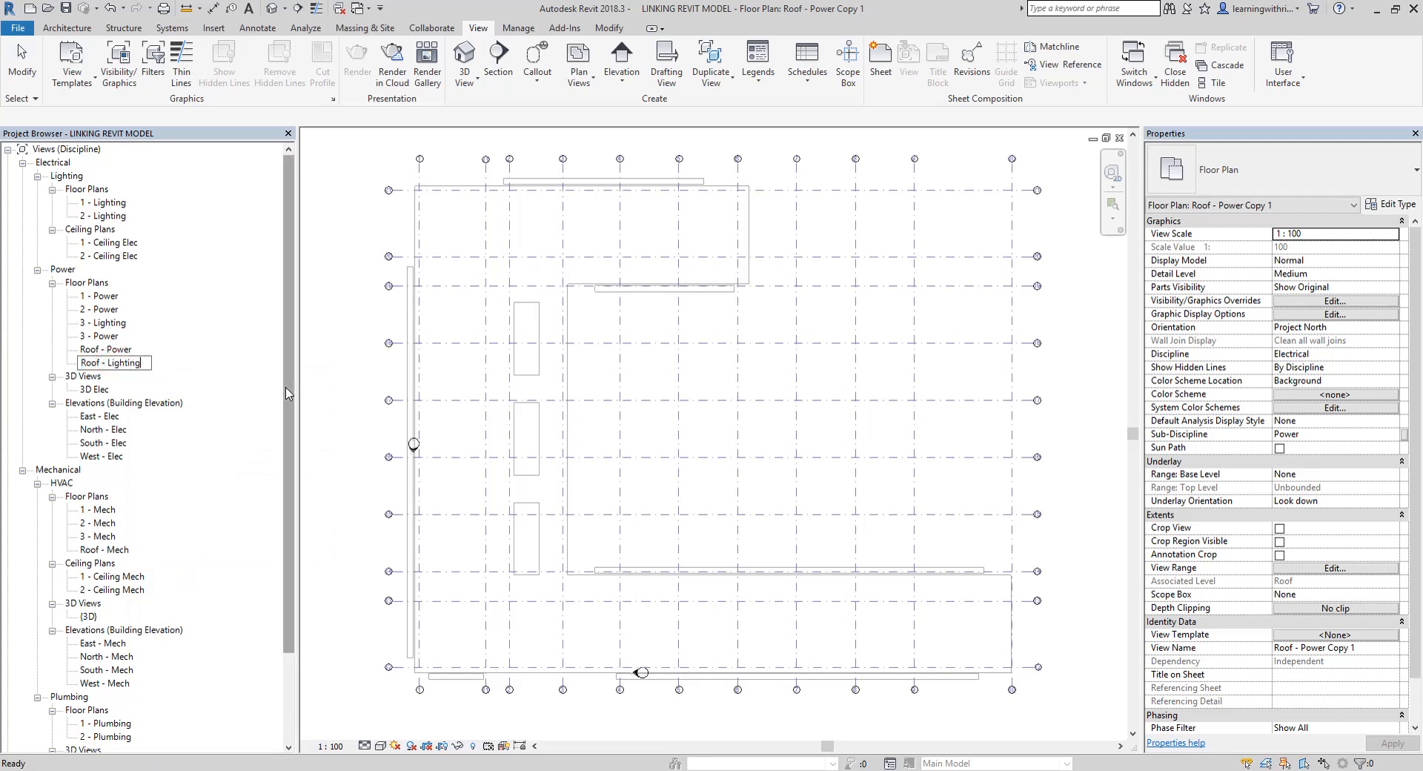
pyautogui.press('Return')
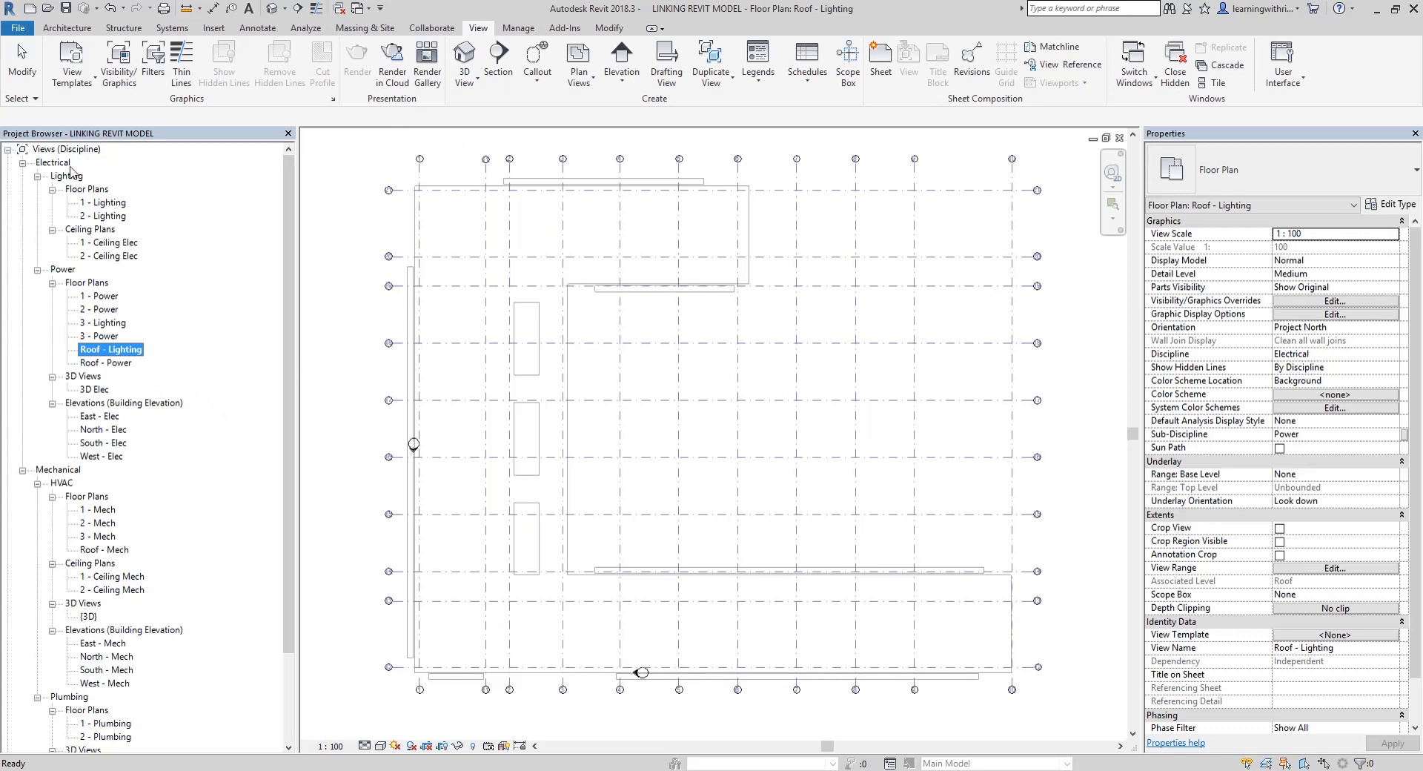
# Set the Sub-Discipline of the 3 - Lighting and Roof - Lighting floor plans to Lighting
pyautogui.click(111, 323)
pyautogui.keyDown('ctrl'); pyautogui.click(121, 350); pyautogui.keyUp('ctrl')
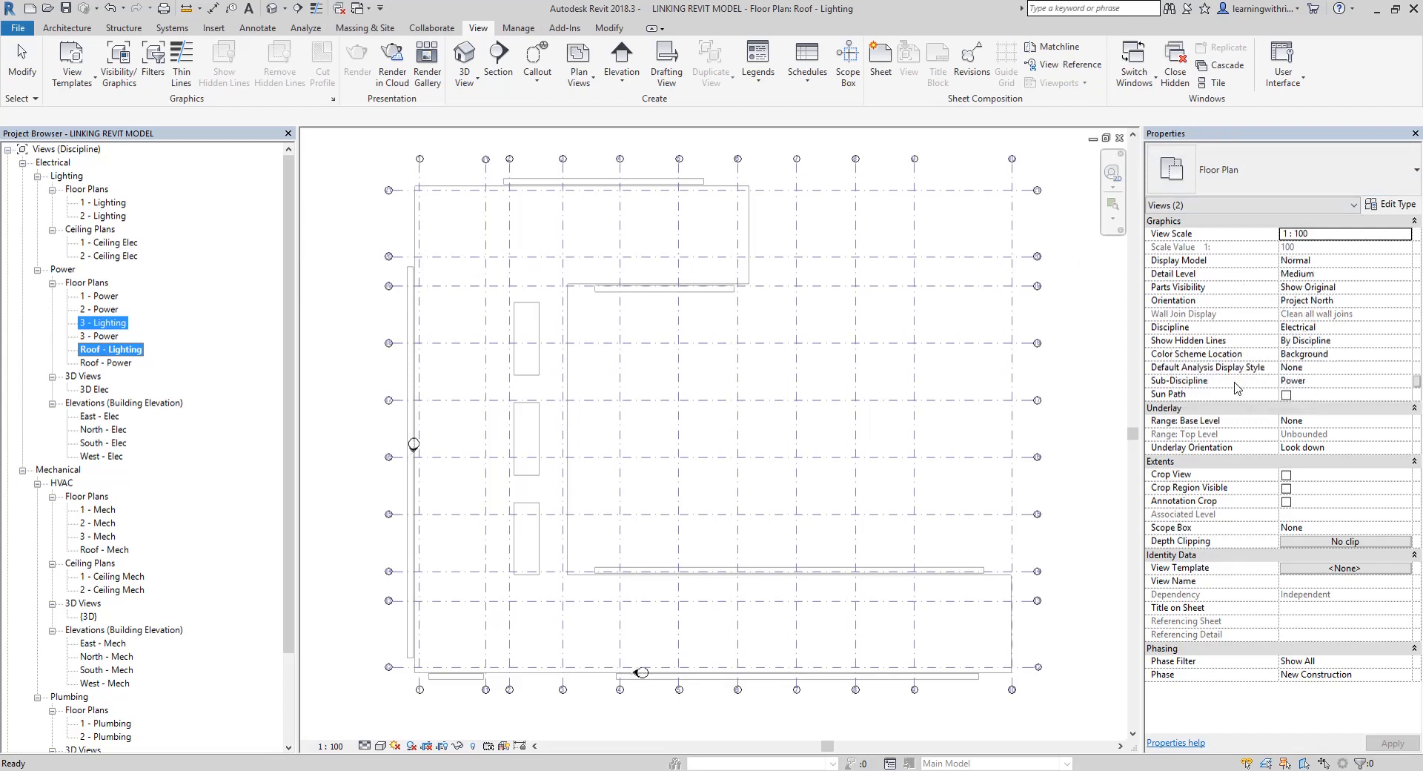
pyautogui.click(1326, 383)
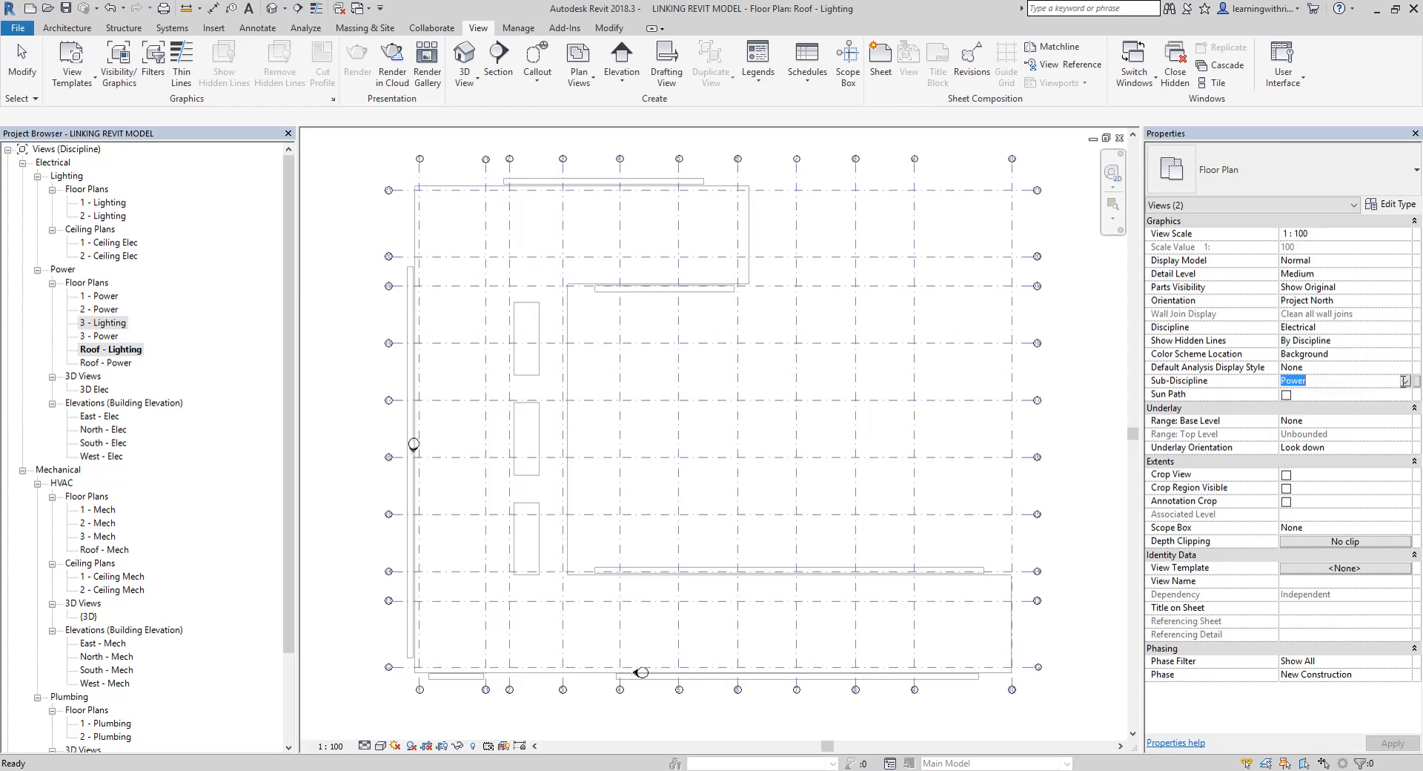
pyautogui.click(1405, 382)
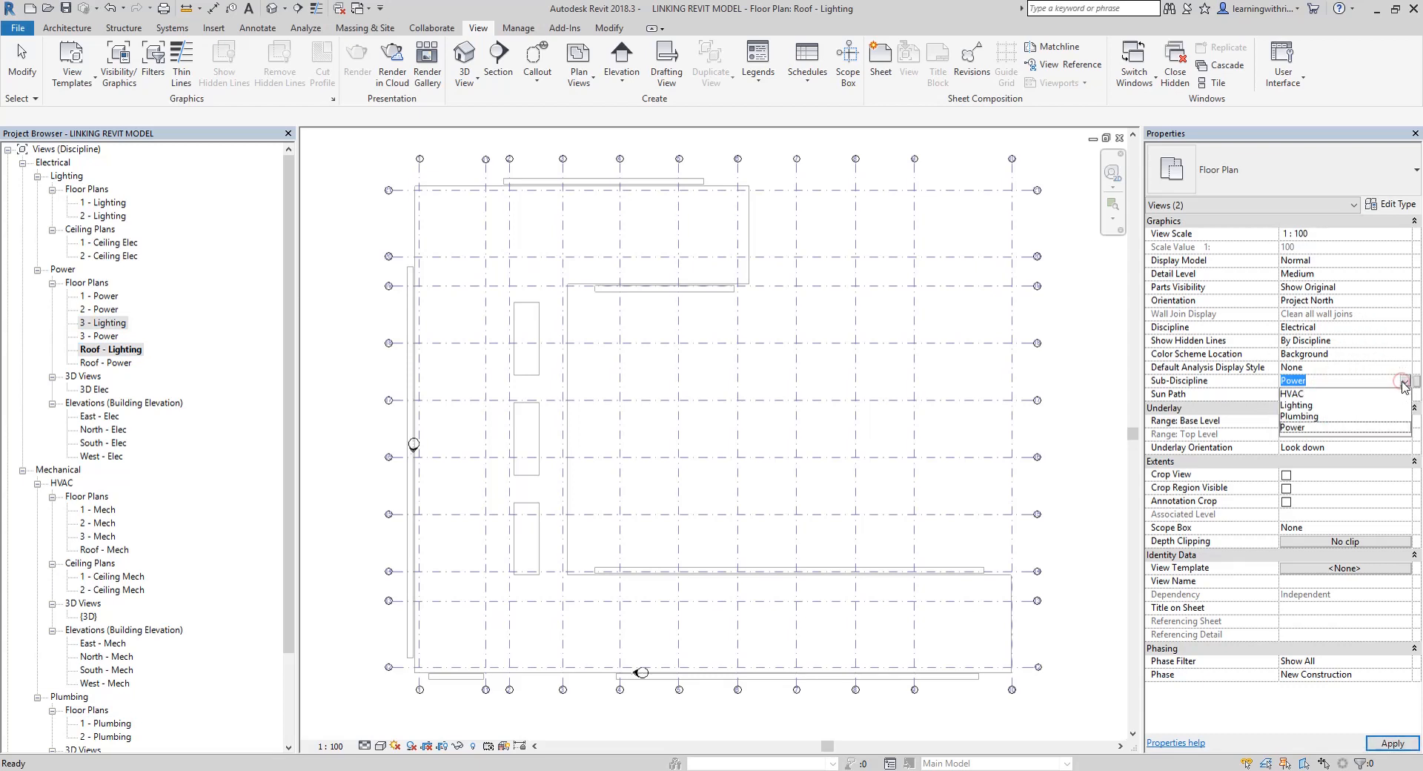
pyautogui.click(1308, 407)
pyautogui.click(1393, 742)
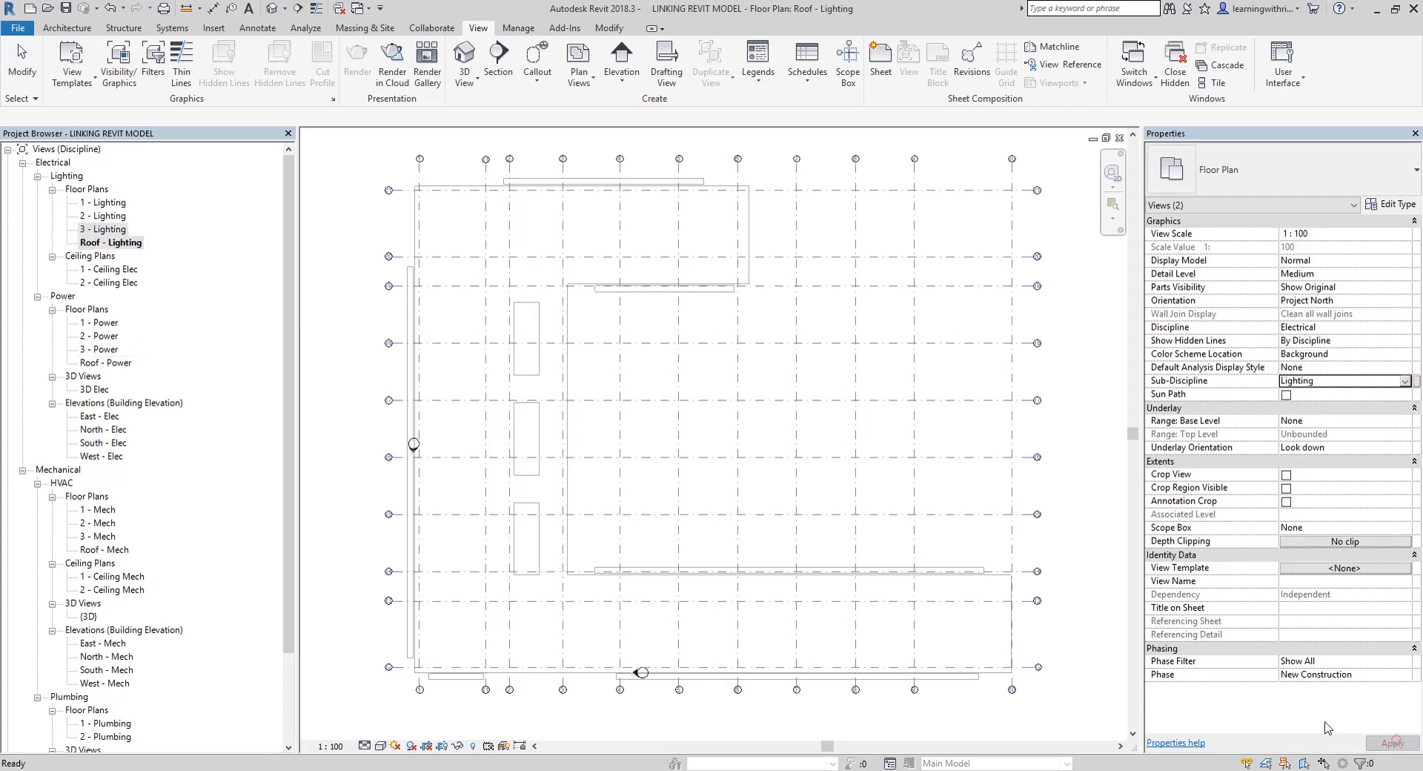
pyautogui.click(104, 229)
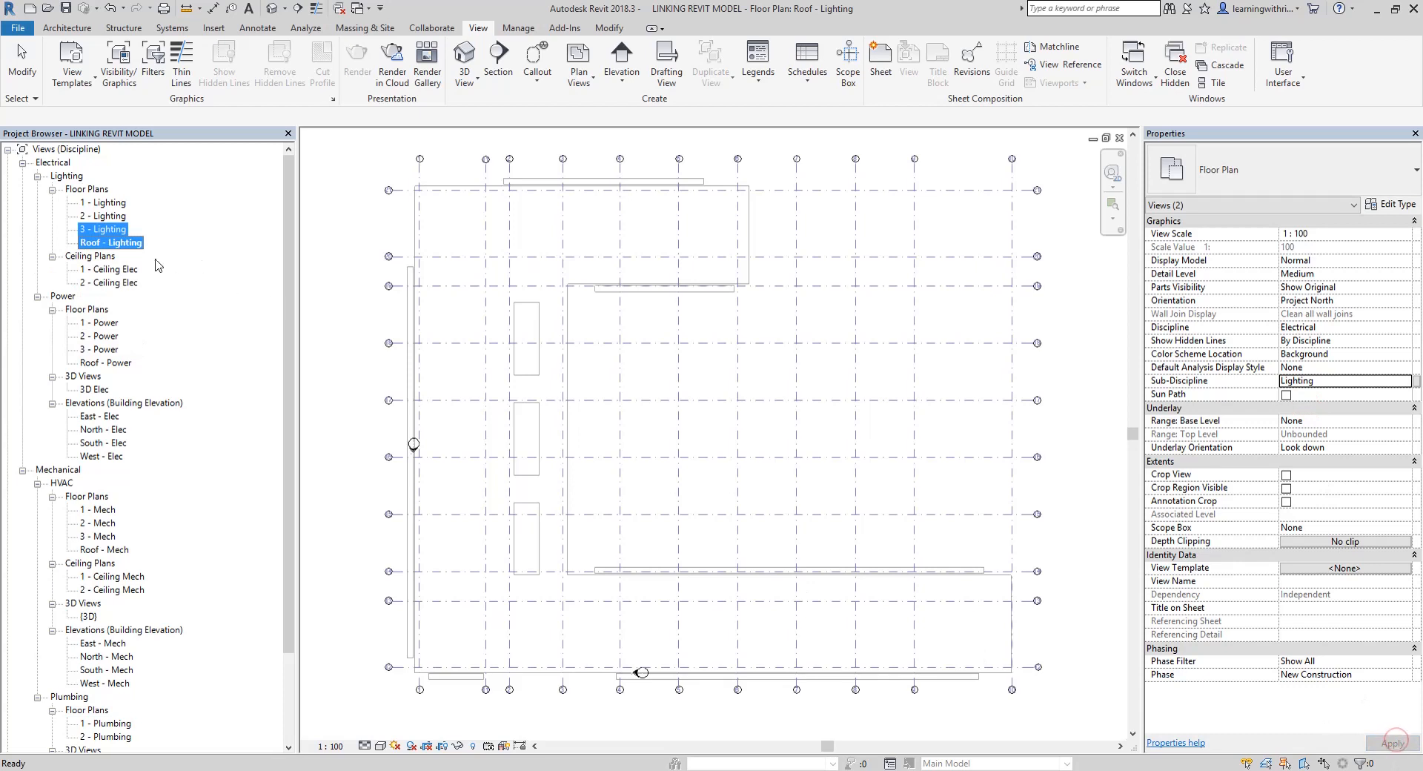
pyautogui.click(347, 309)
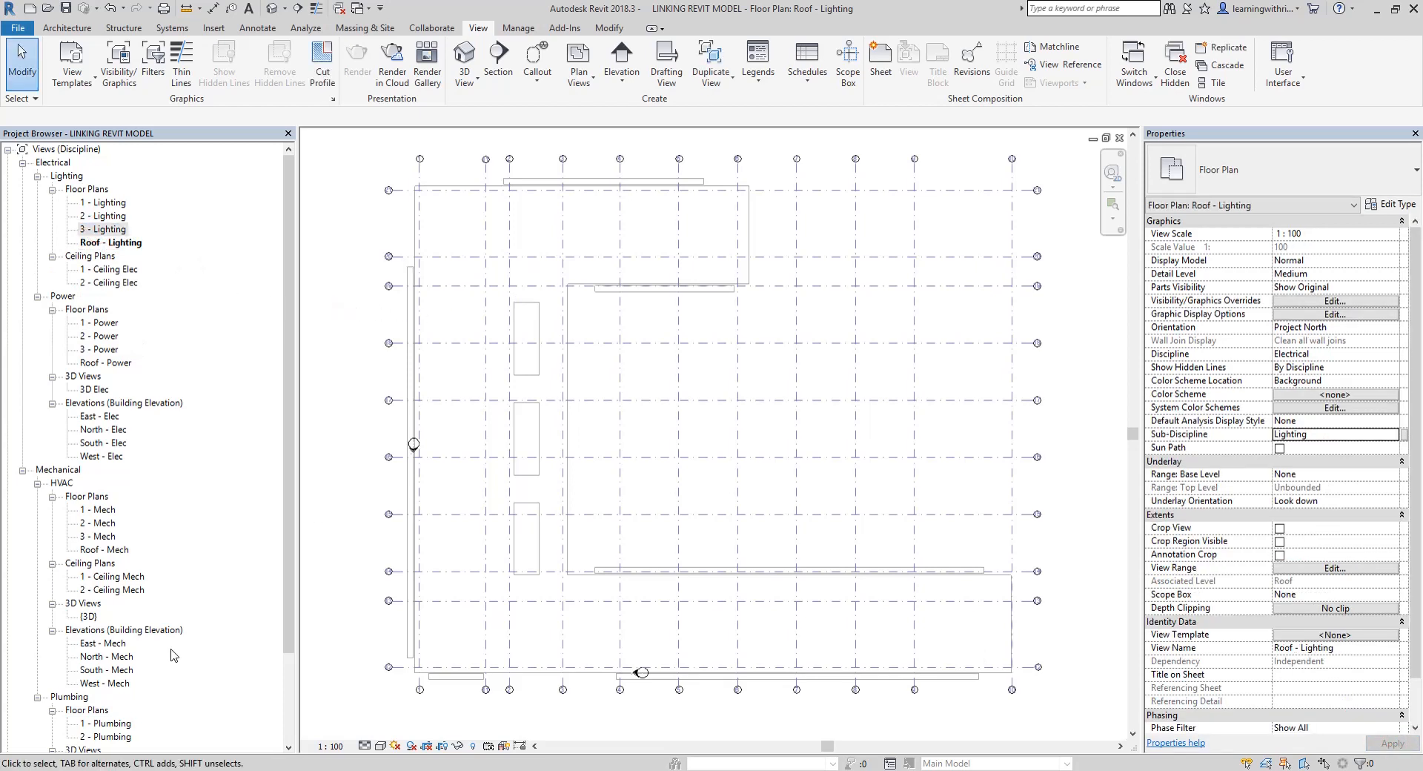
# Start a new set of floor plans for plumbing, allow duplicates of existing views, and select Level 3 and Roof
pyautogui.scroll(-1, 128, 692)
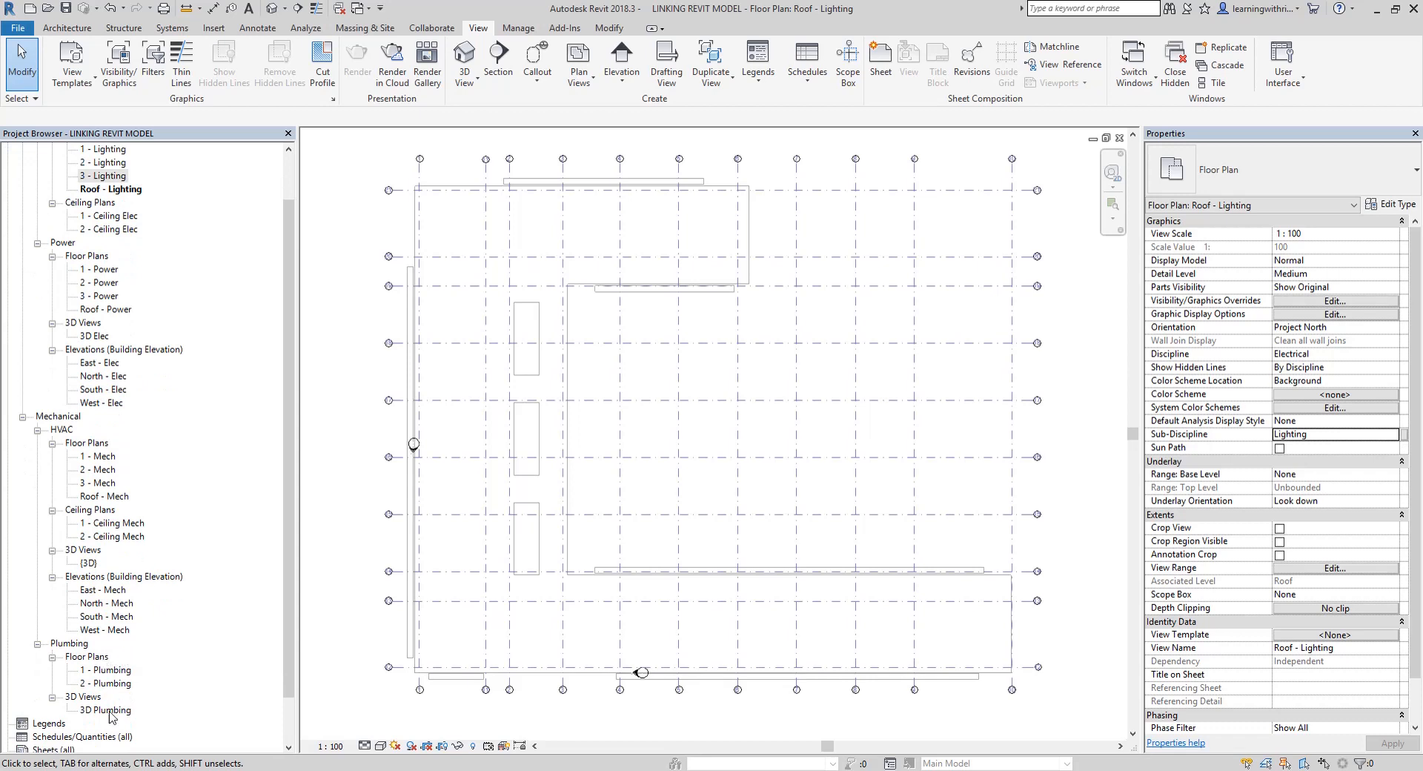
pyautogui.scroll(-1, 110, 717)
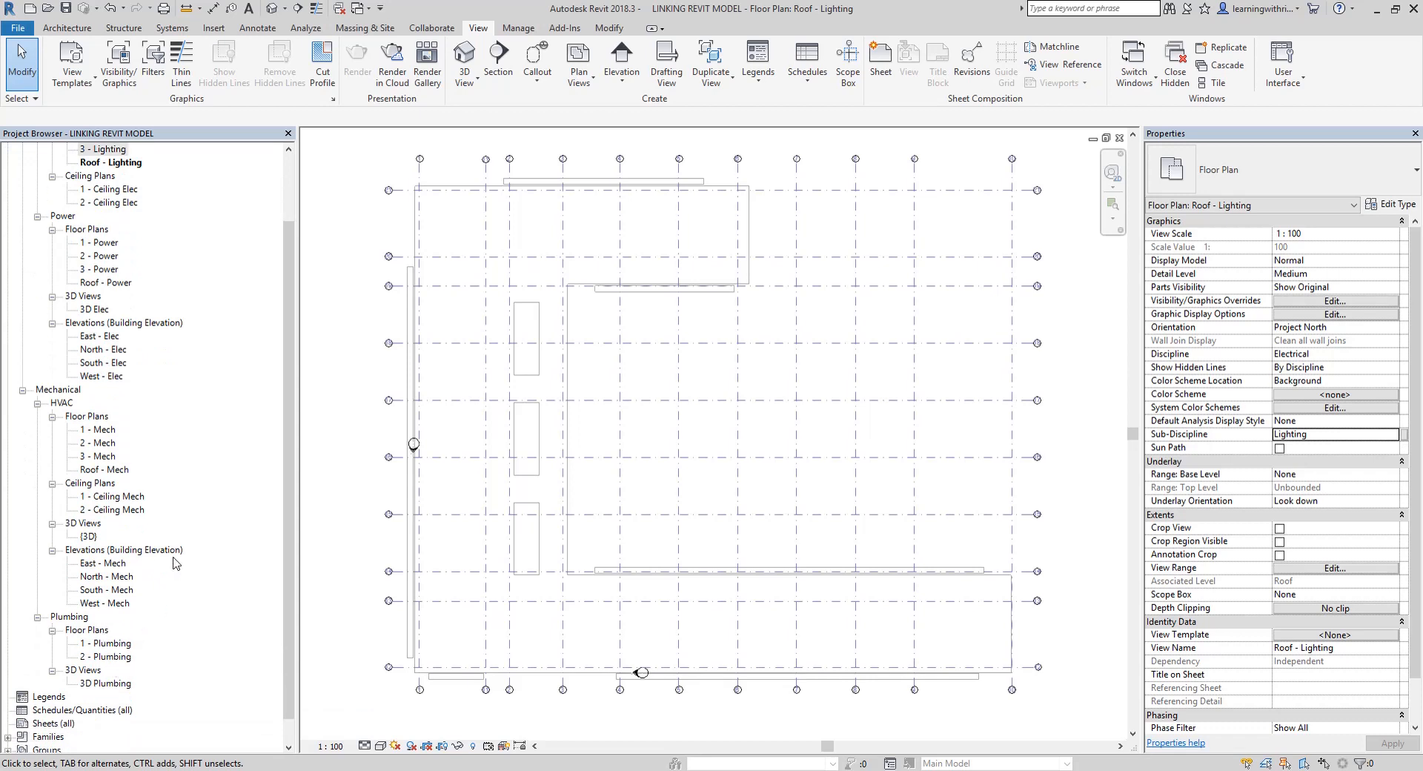
pyautogui.click(579, 74)
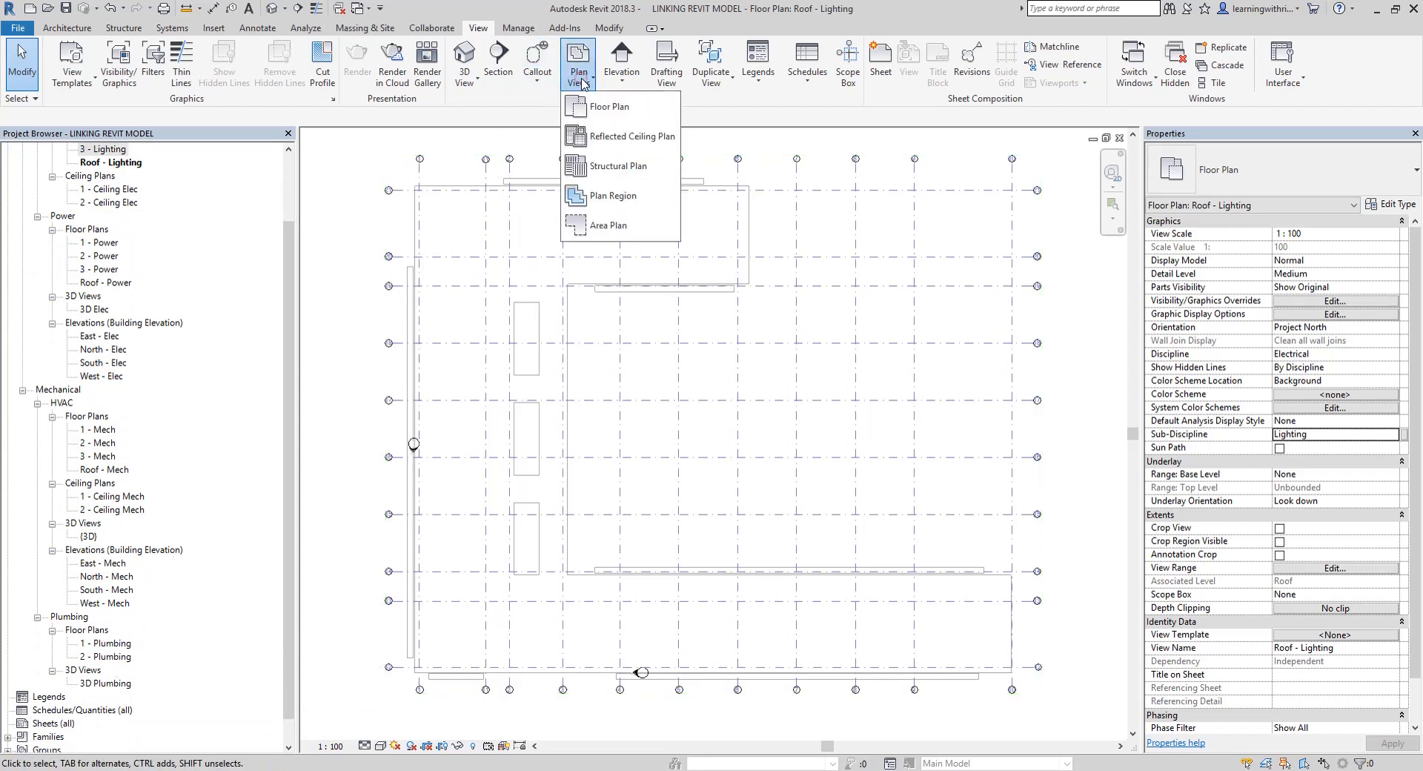
pyautogui.click(616, 108)
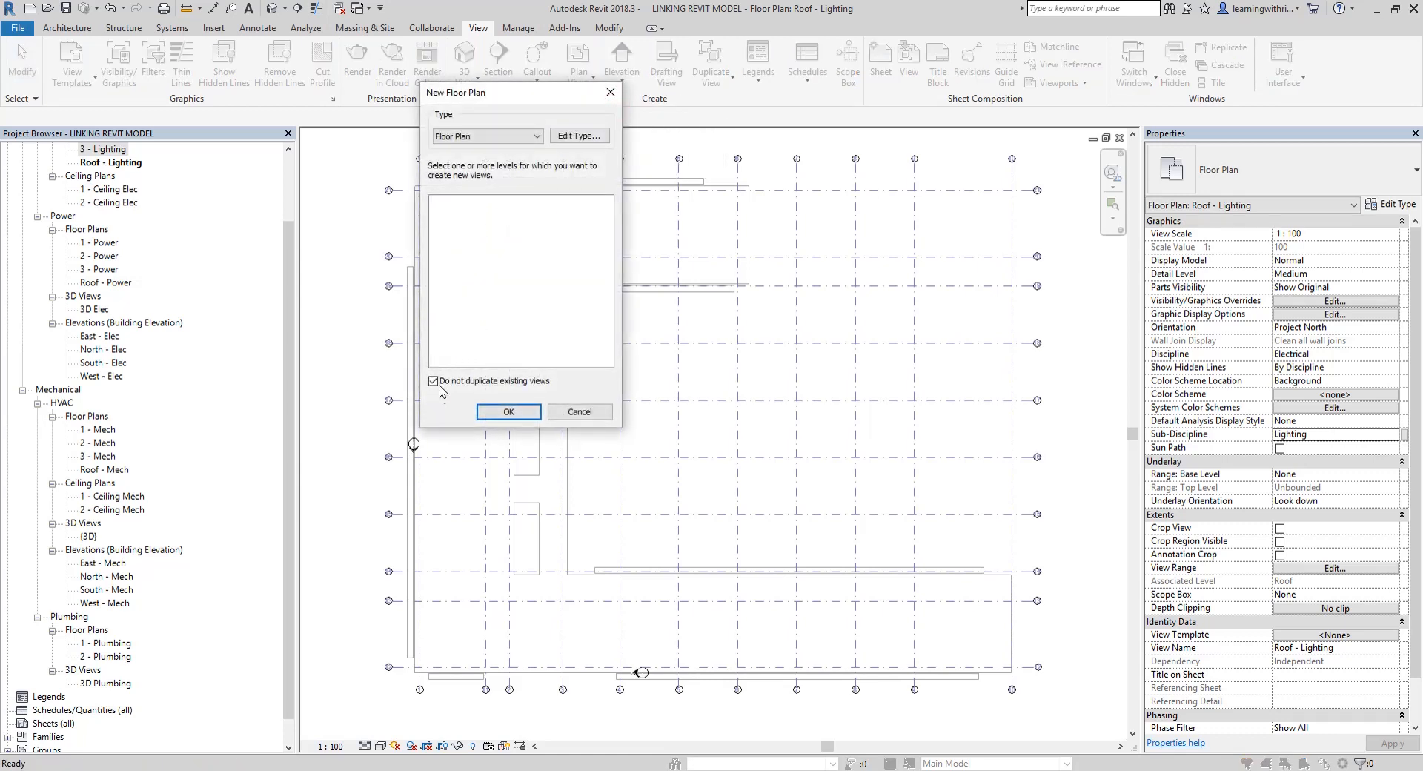
pyautogui.click(433, 382)
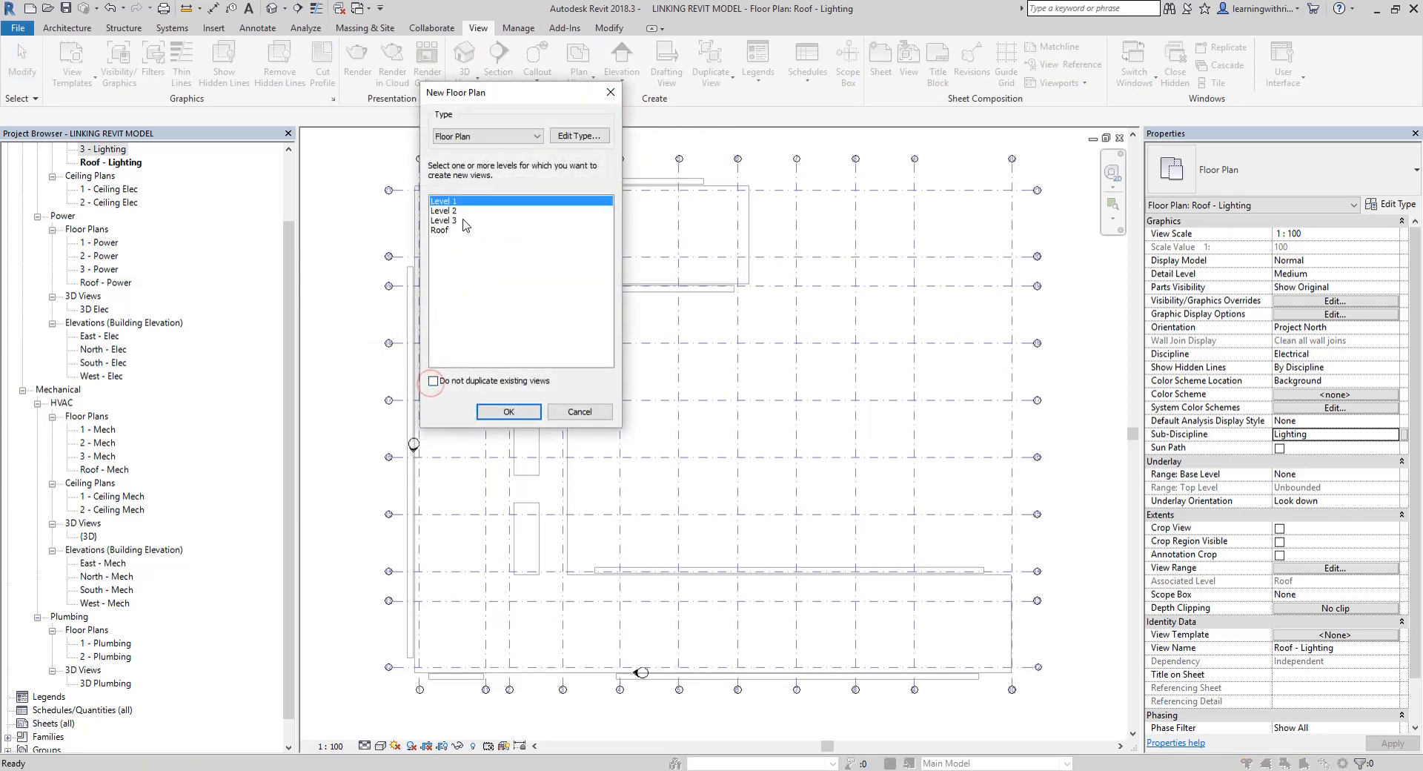
pyautogui.click(447, 220)
pyautogui.keyDown('shift'); pyautogui.click(443, 230); pyautogui.keyUp('shift')
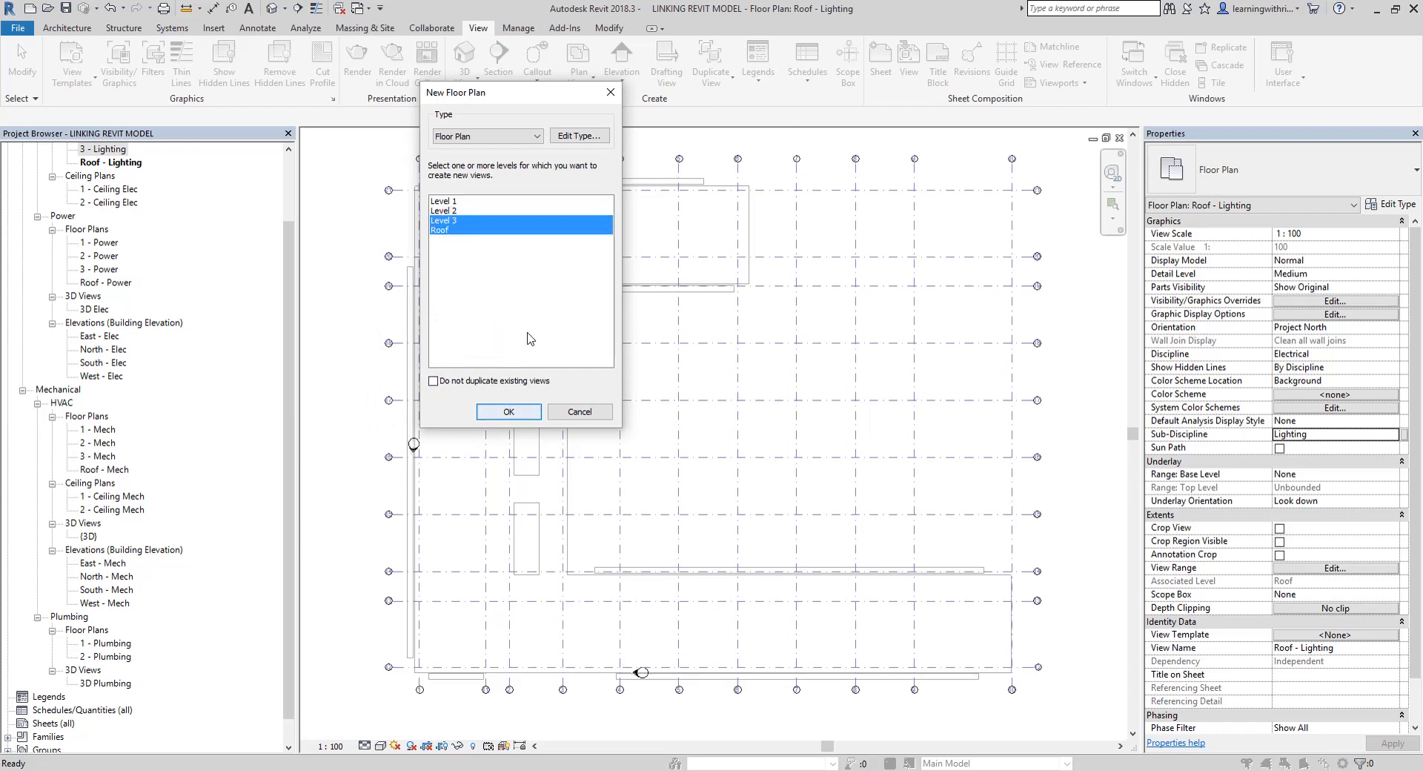
# Assign the Plumbing Plan view template to new floor plans and create the Level 3 and Roof views
pyautogui.click(573, 134)
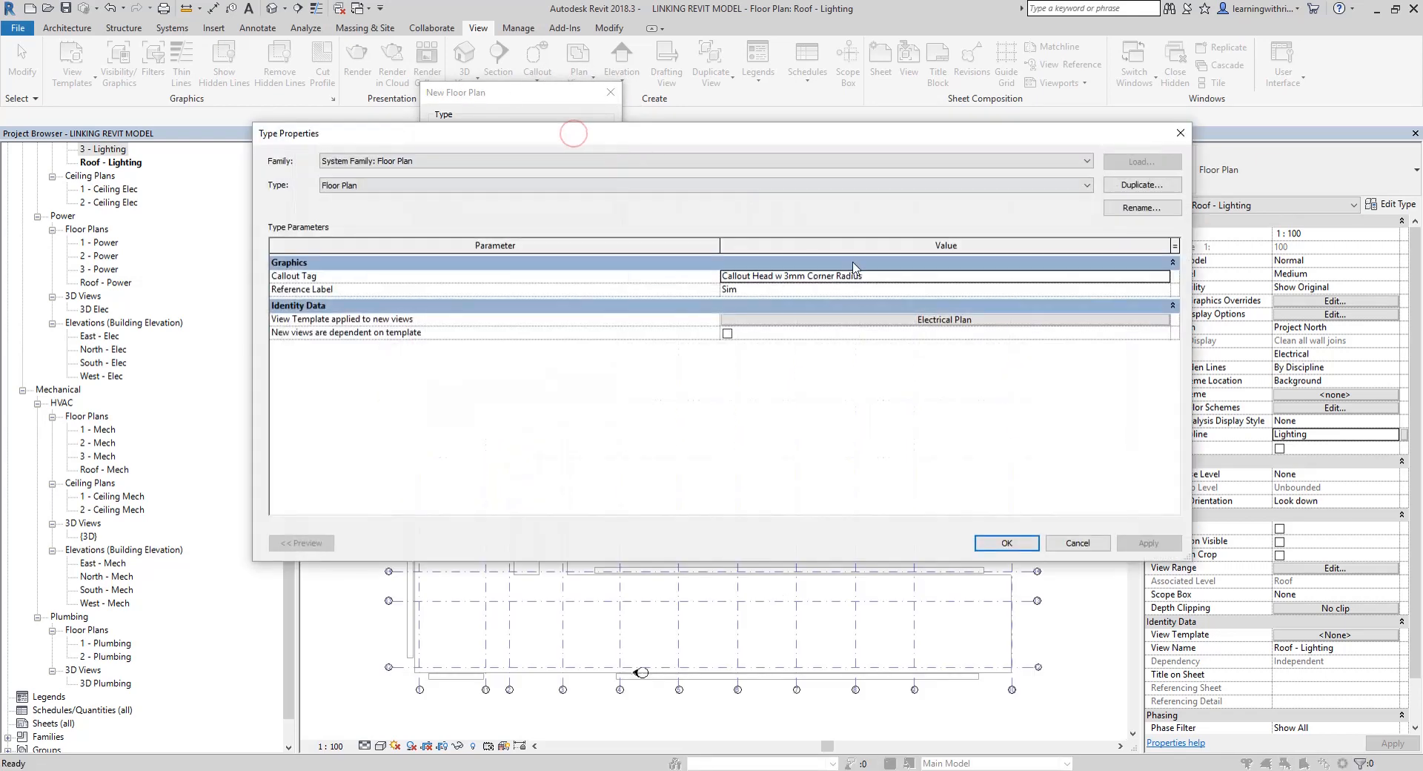
pyautogui.click(932, 324)
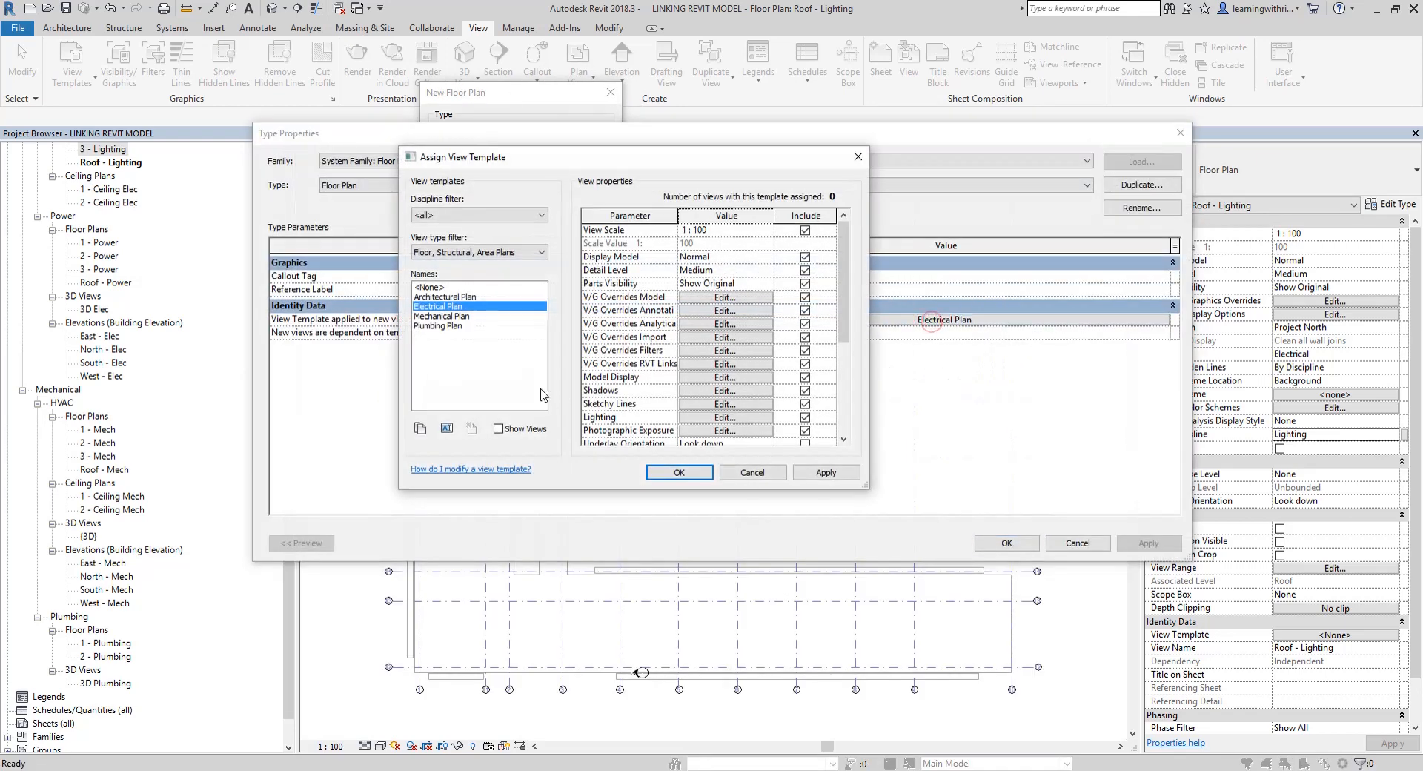
pyautogui.click(447, 327)
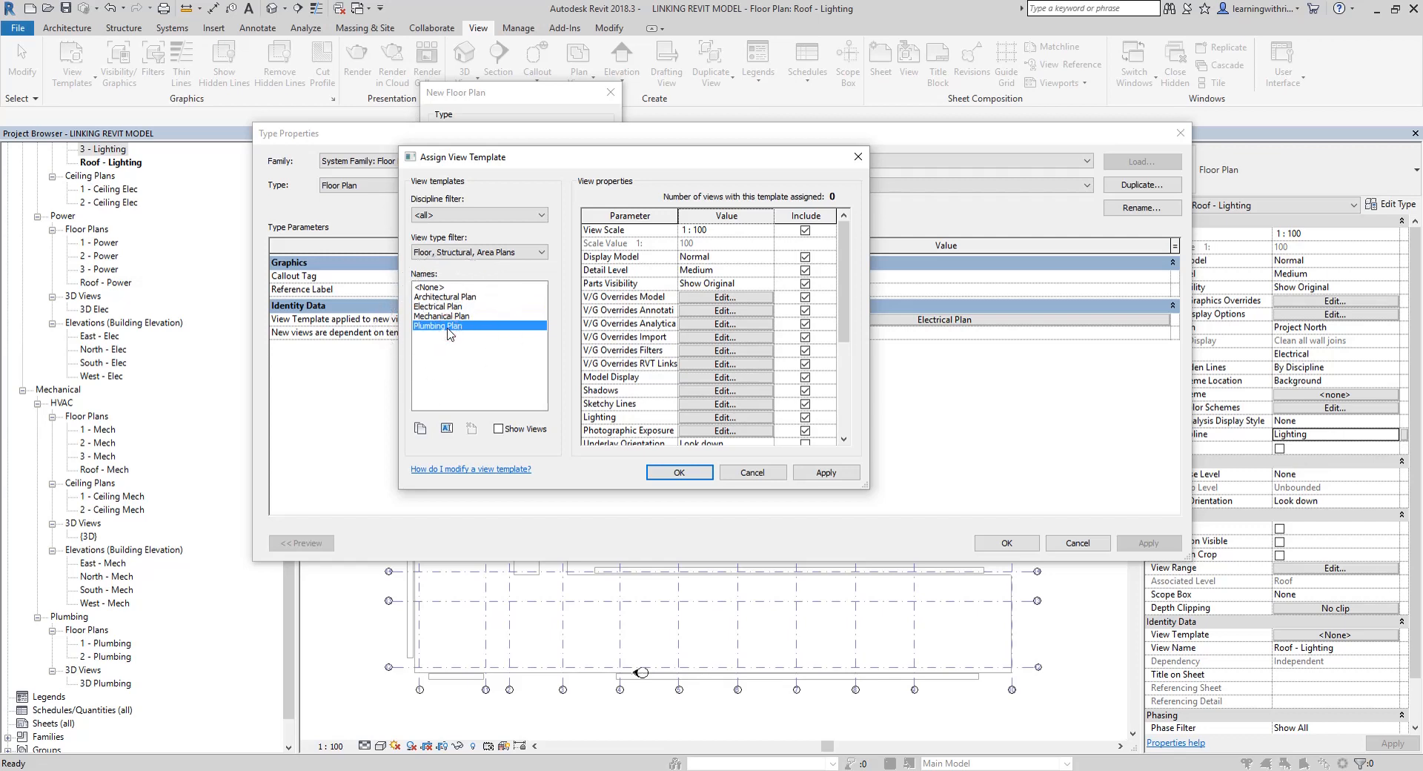
pyautogui.scroll(-4, 645, 348)
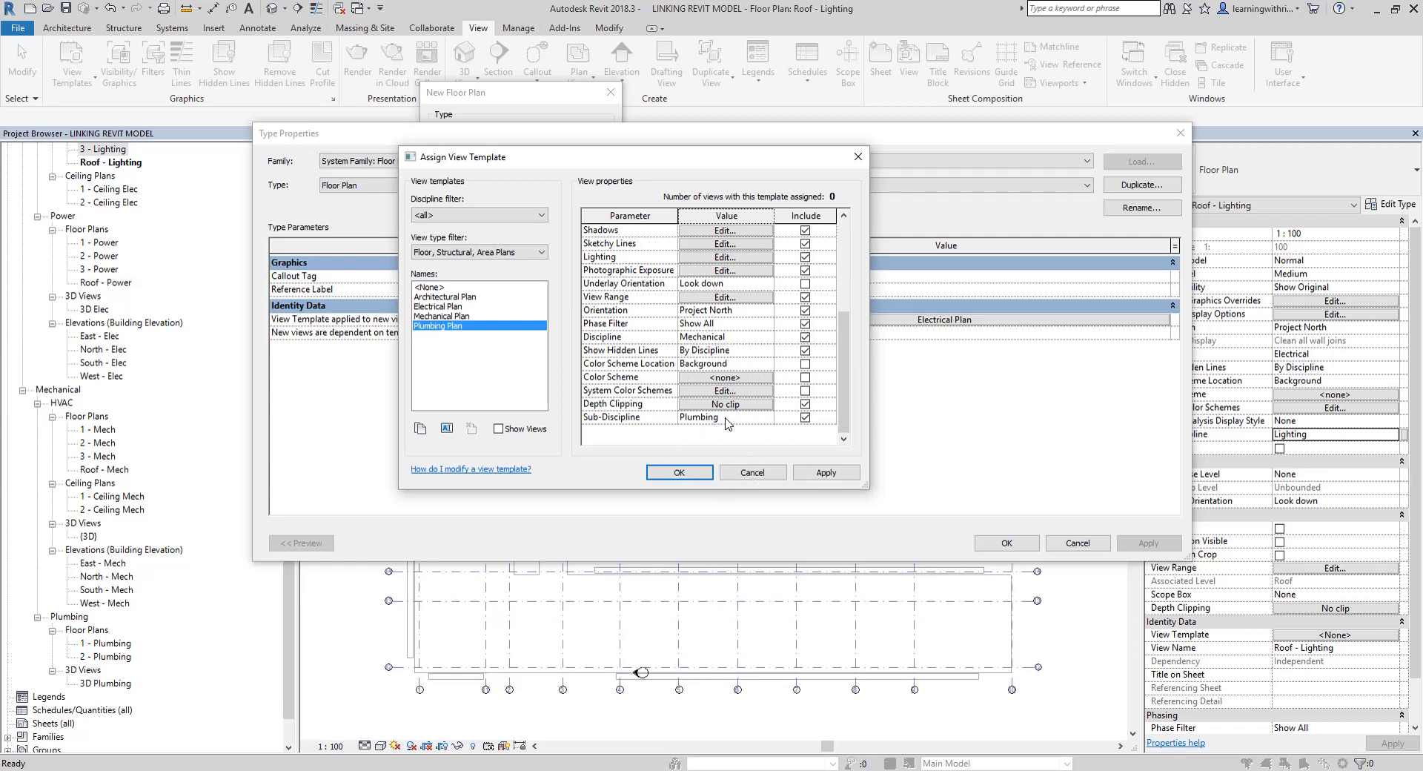
pyautogui.click(680, 473)
pyautogui.click(680, 473)
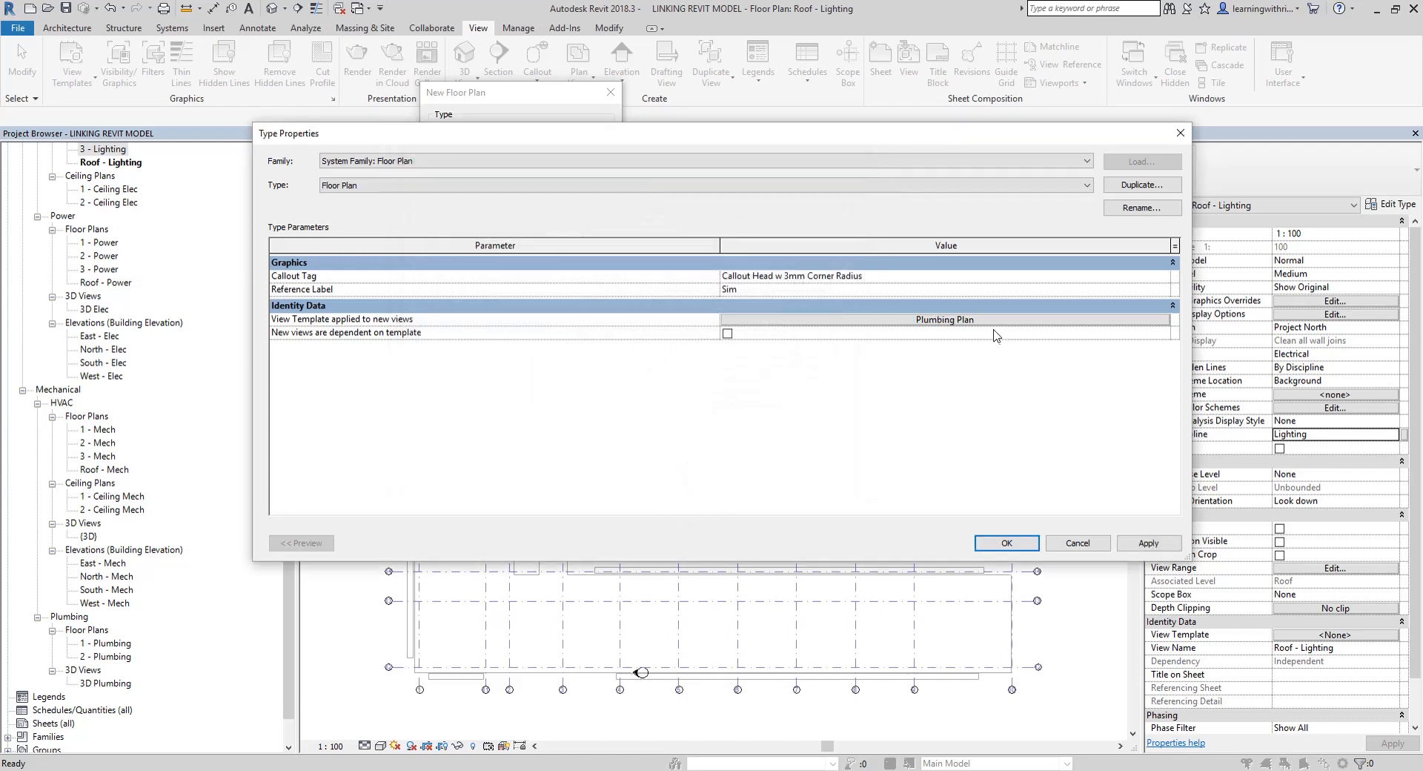
pyautogui.click(1005, 543)
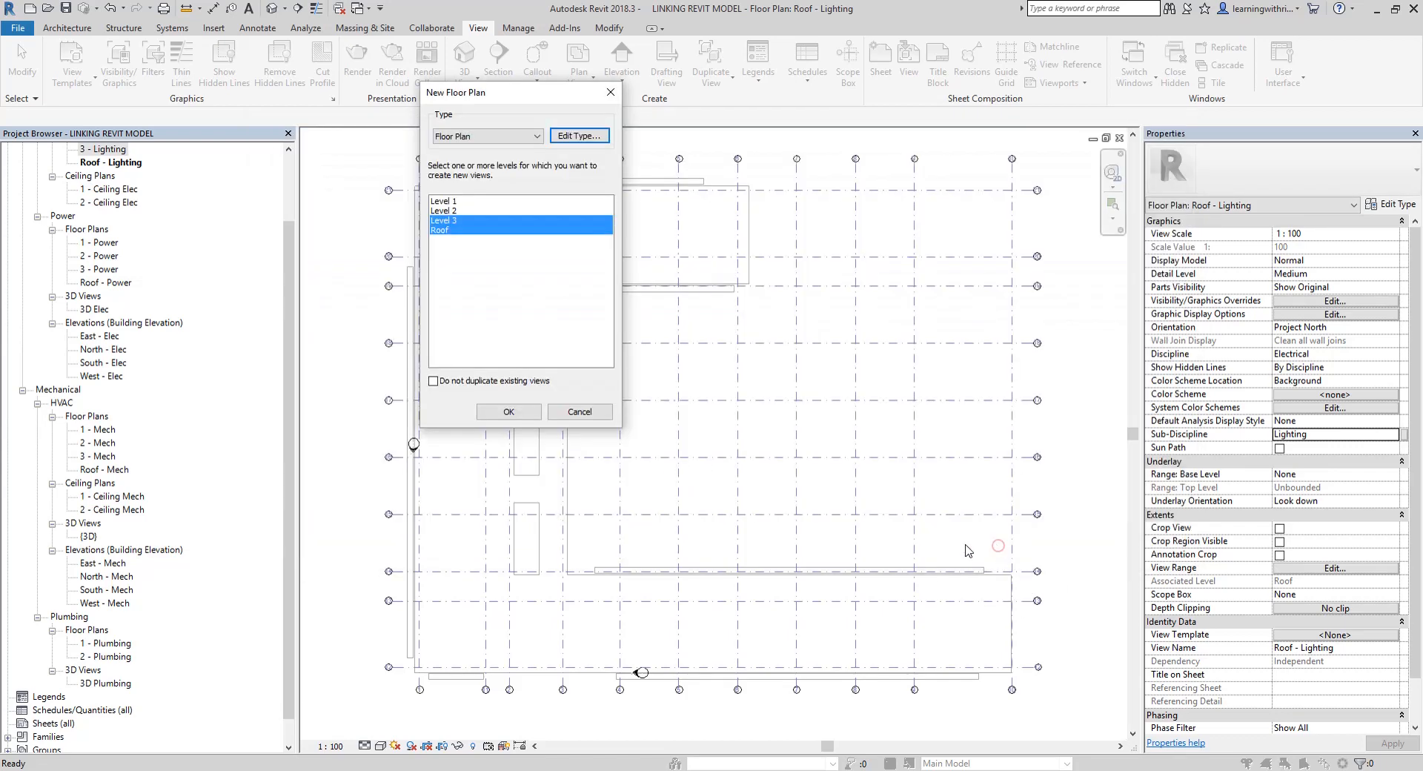
pyautogui.click(509, 412)
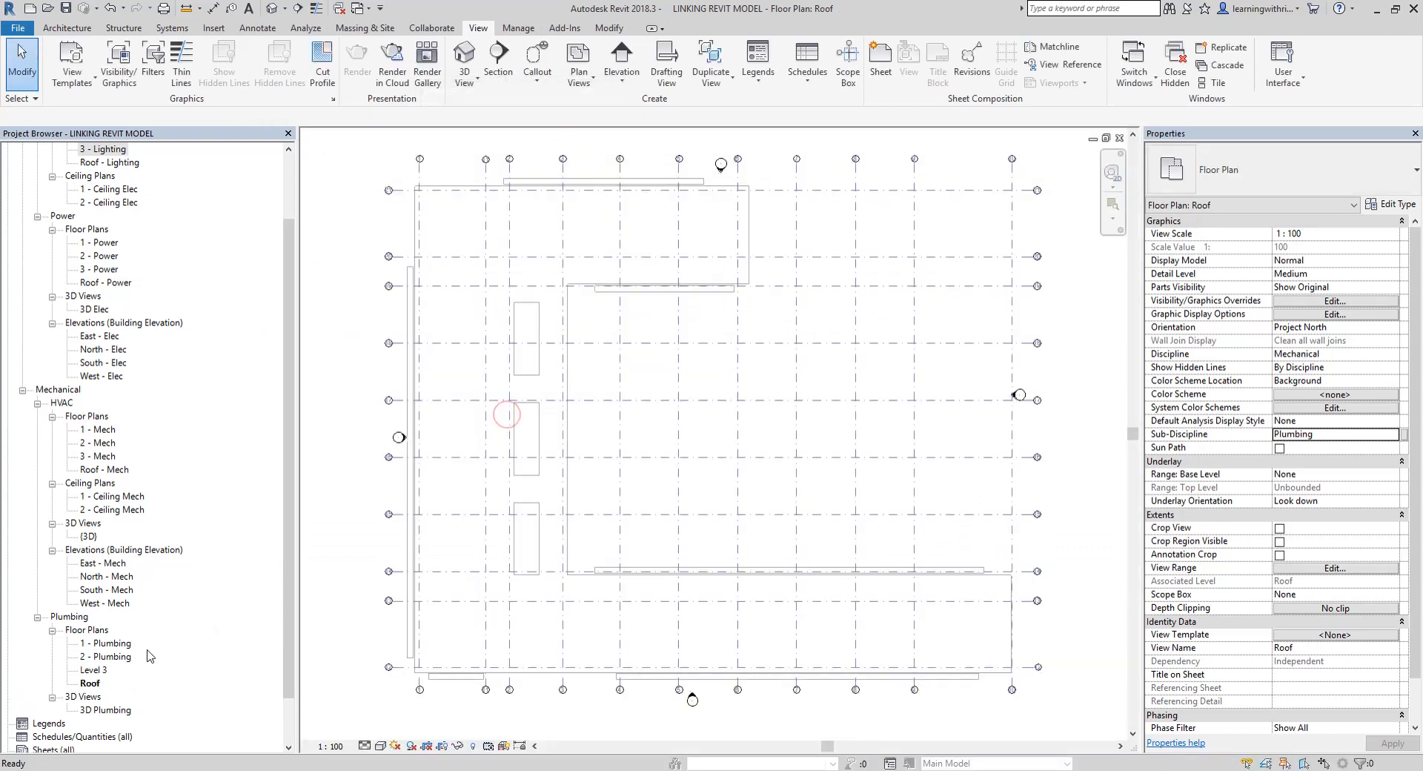
# Rename the Level 3 plumbing floor plan to "3 - Plumbing" without renaming the corresponding level and views
pyautogui.rightClick(89, 617)
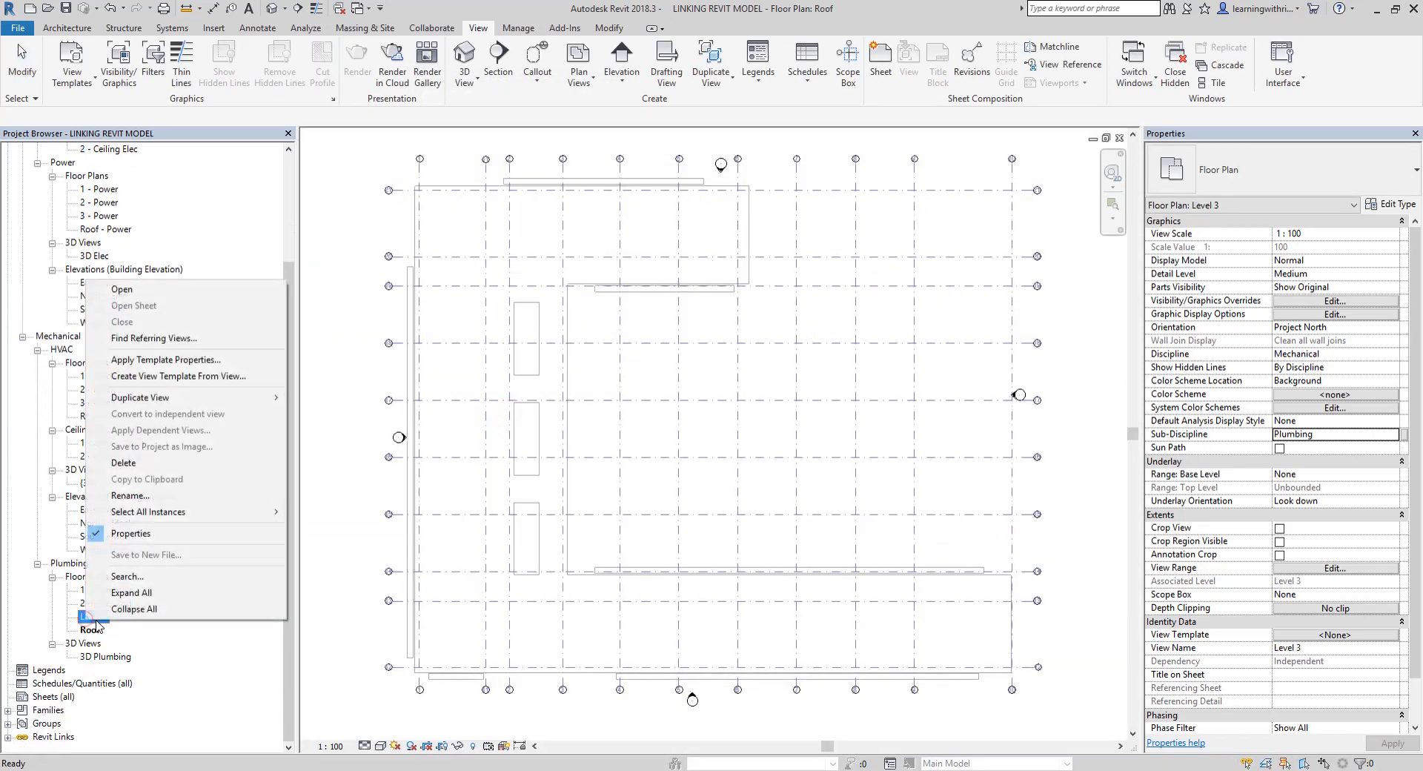
pyautogui.click(156, 495)
pyautogui.write('3 - Plumbing')
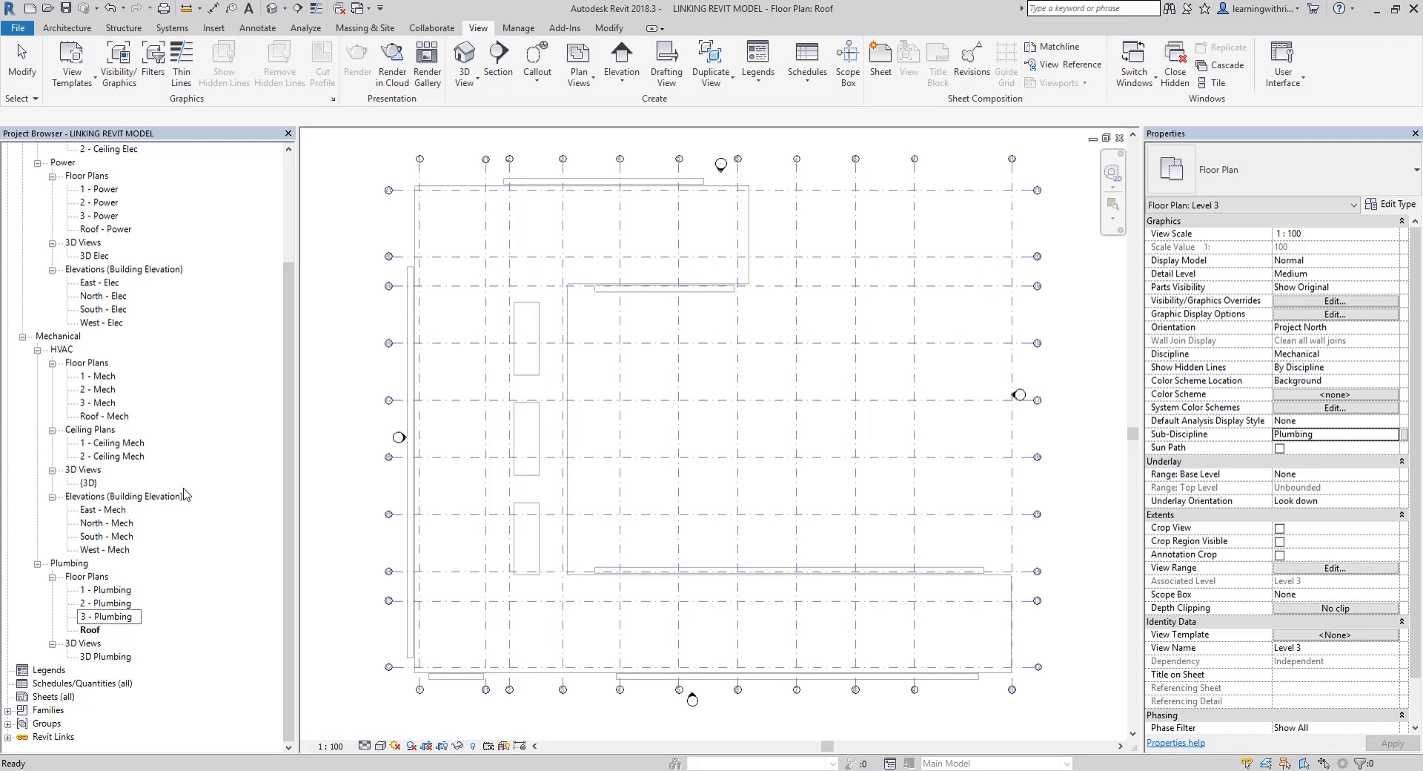
pyautogui.press('Return')
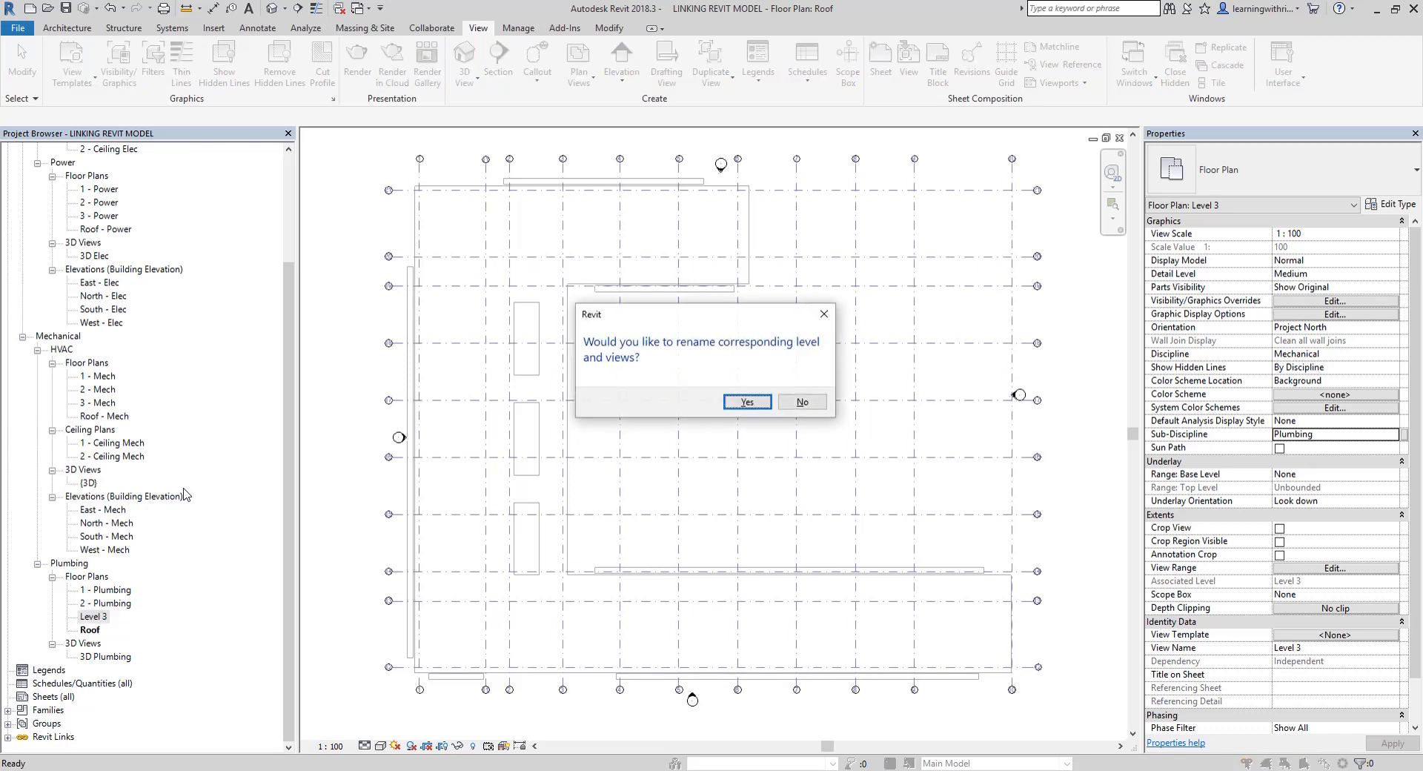
pyautogui.click(803, 402)
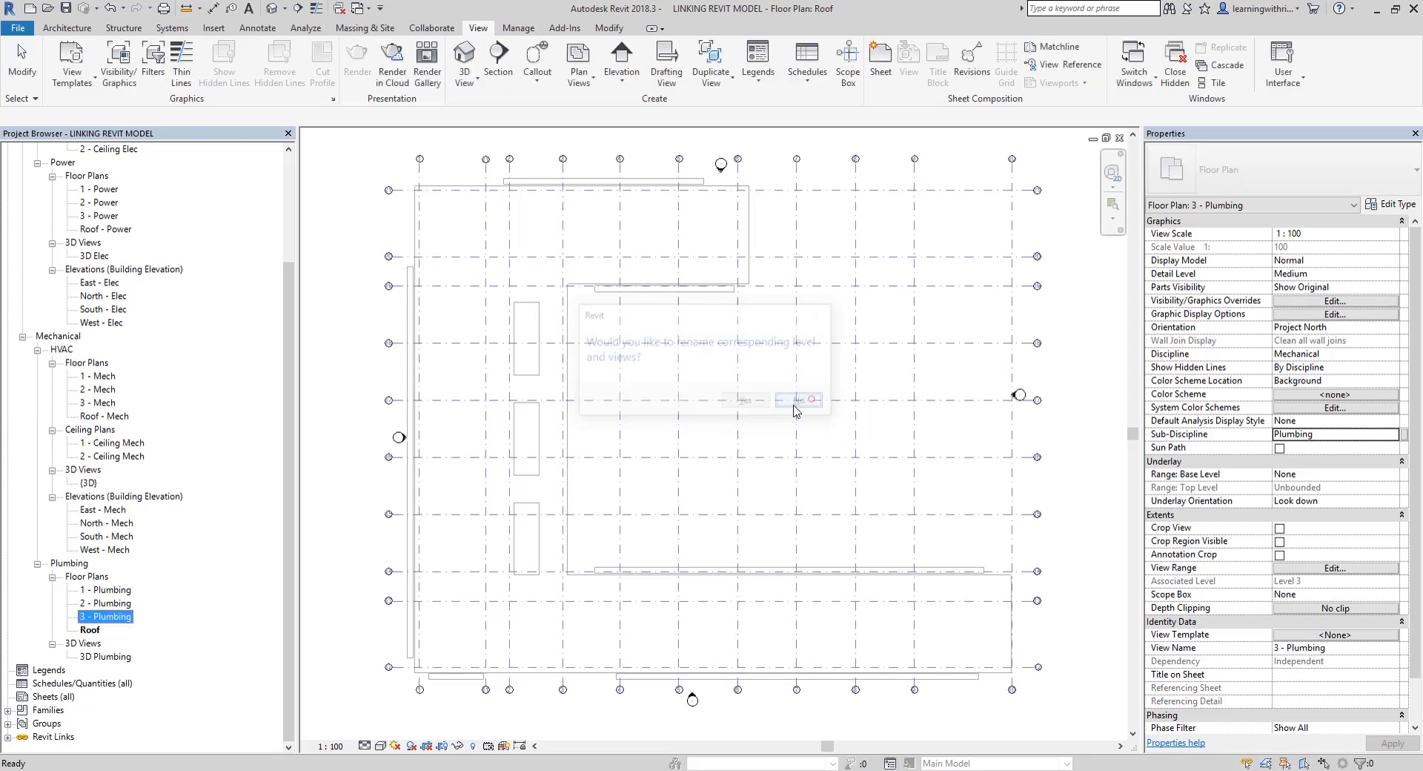
# Rename the Roof plumbing floor plan to "Roof - Plumbing" without renaming the corresponding level and views
pyautogui.click(89, 632)
pyautogui.rightClick(90, 632)
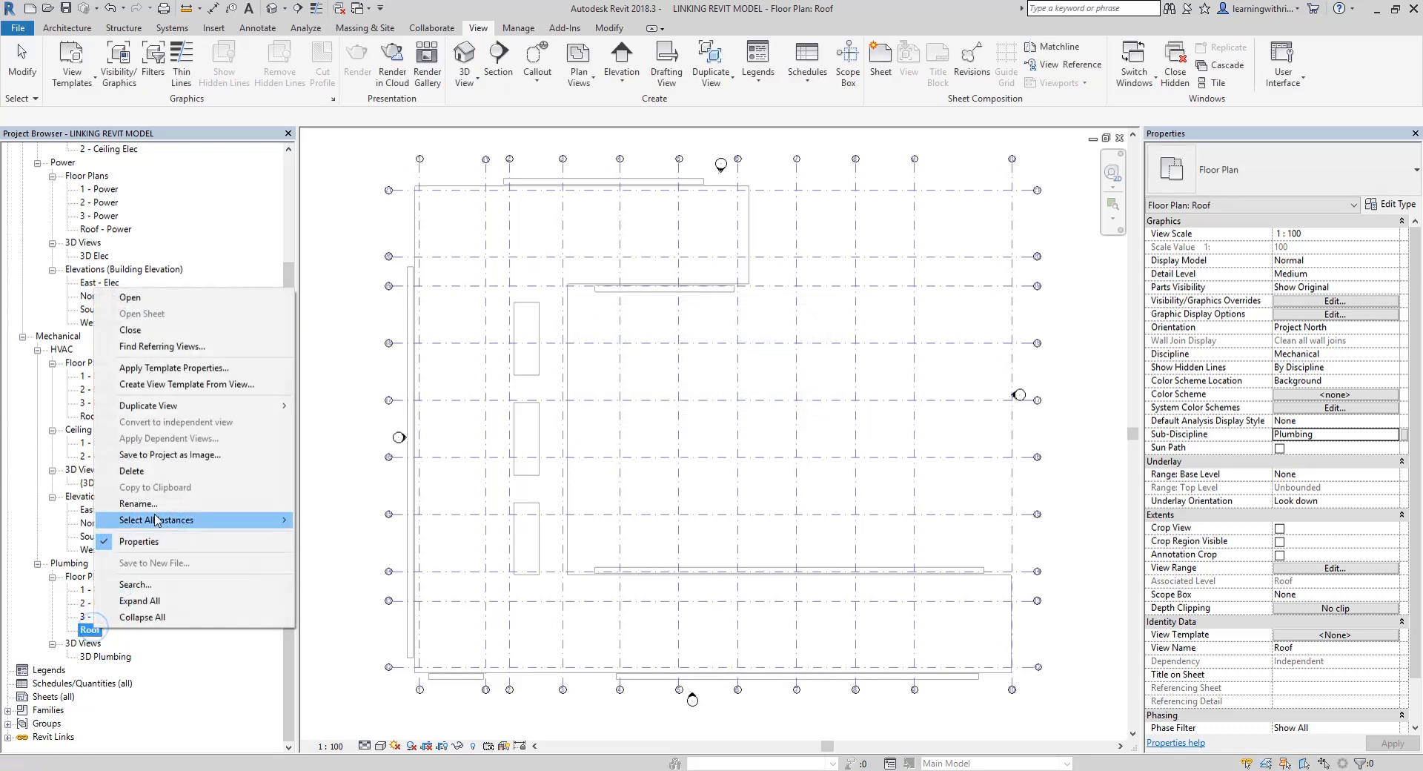
pyautogui.click(150, 506)
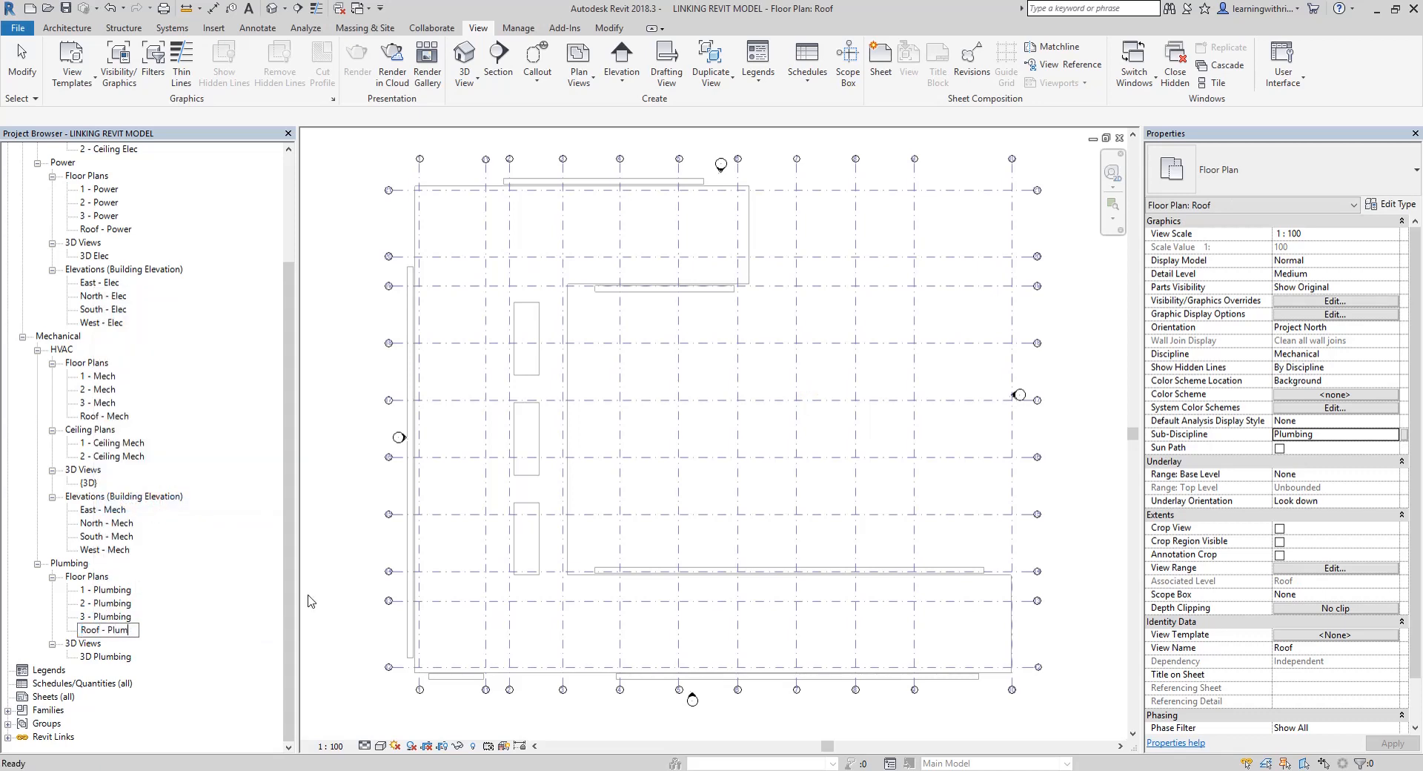
pyautogui.press('Return')
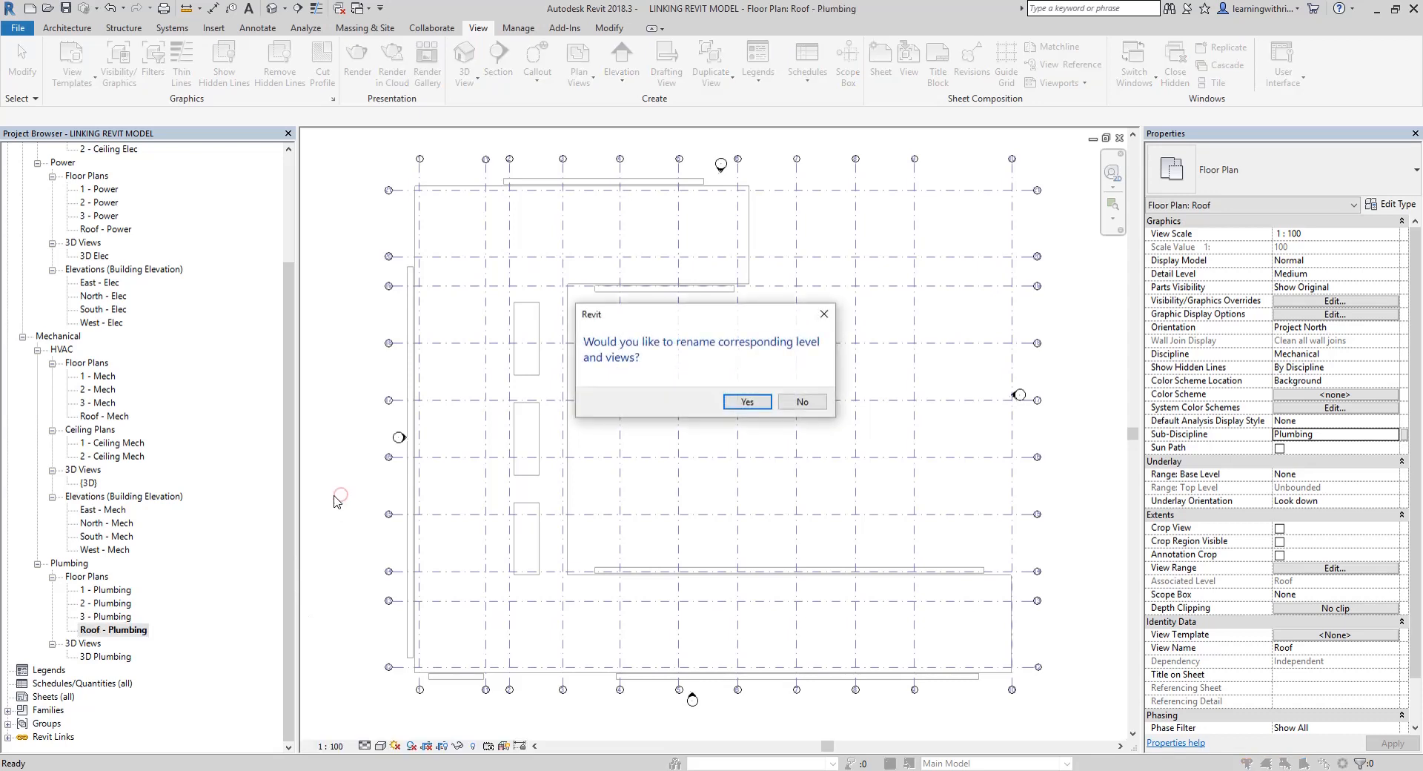
pyautogui.click(818, 402)
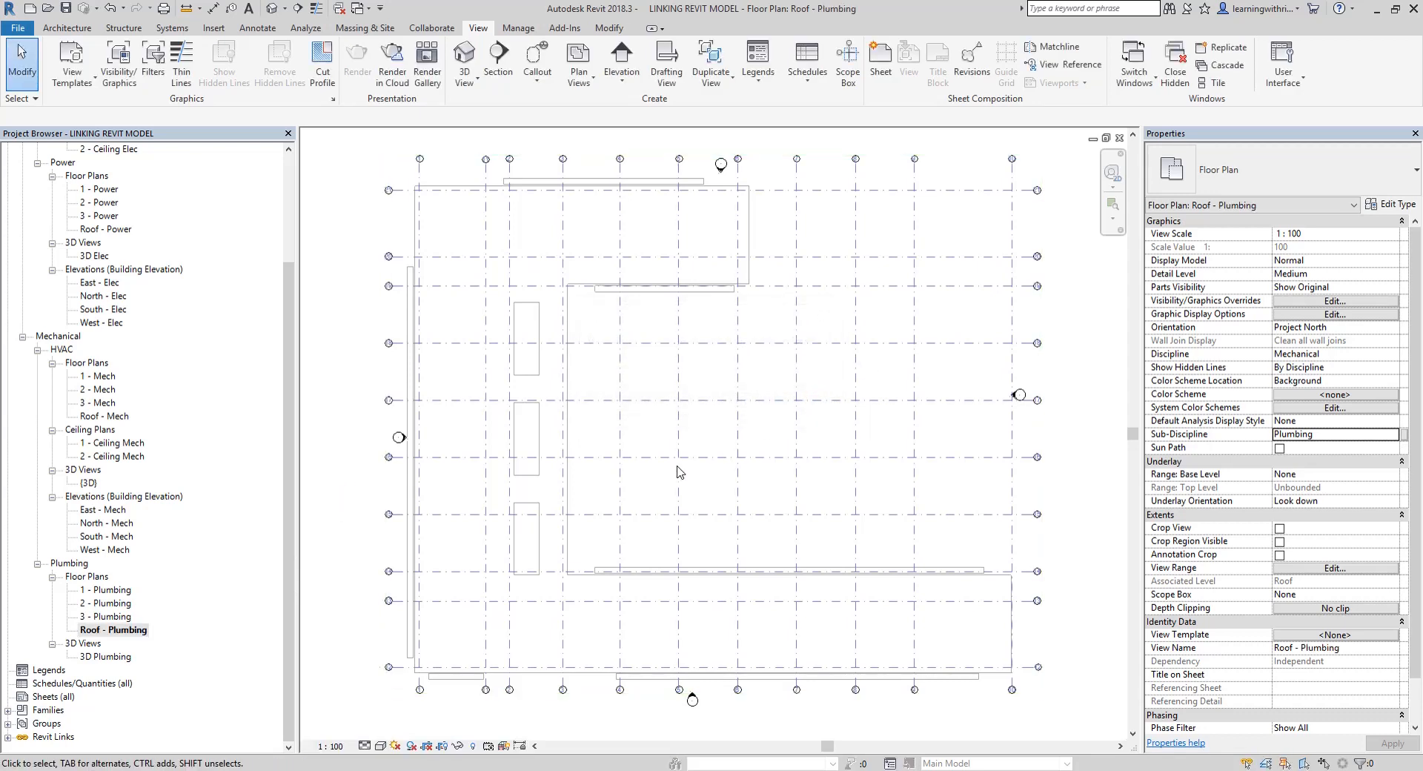
pyautogui.scroll(1, 593, 496)
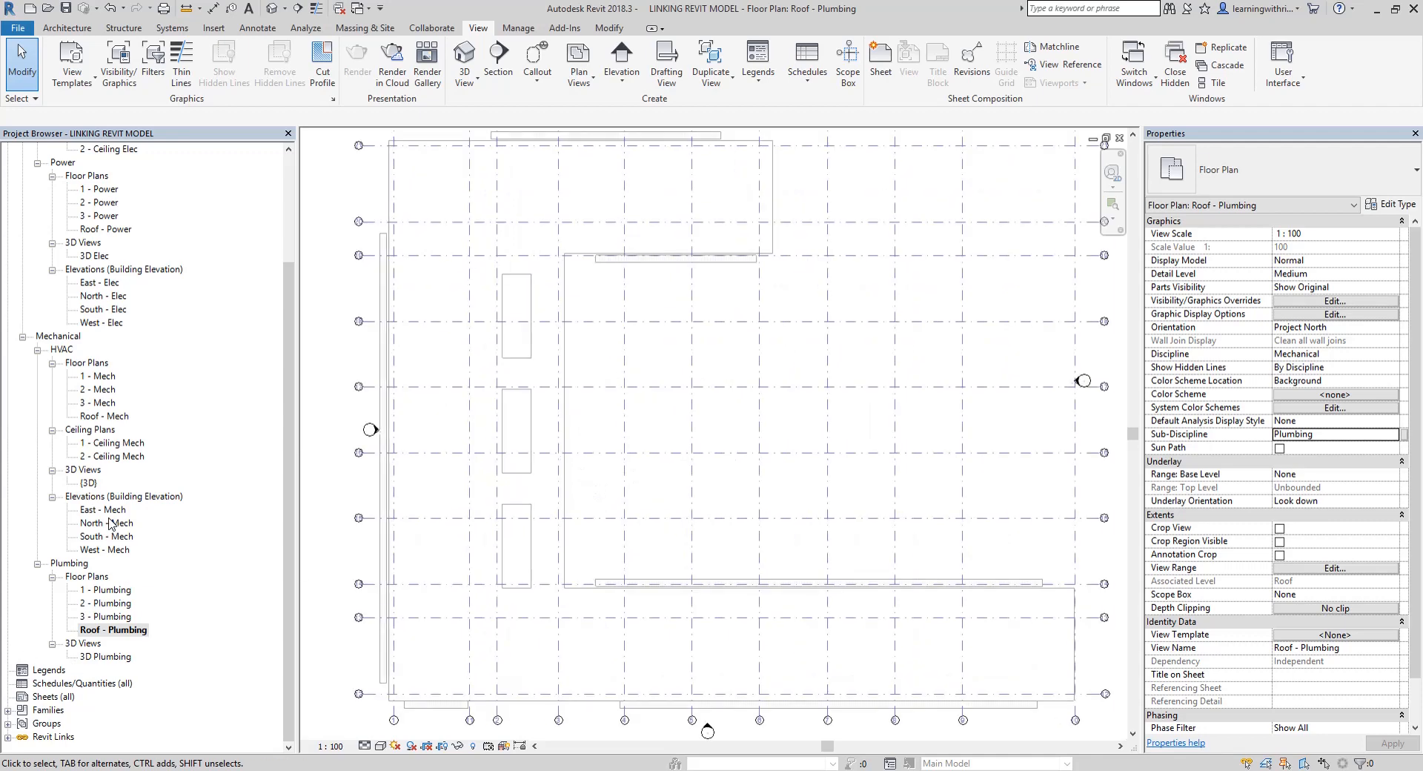
pyautogui.scroll(-2, 733, 356)
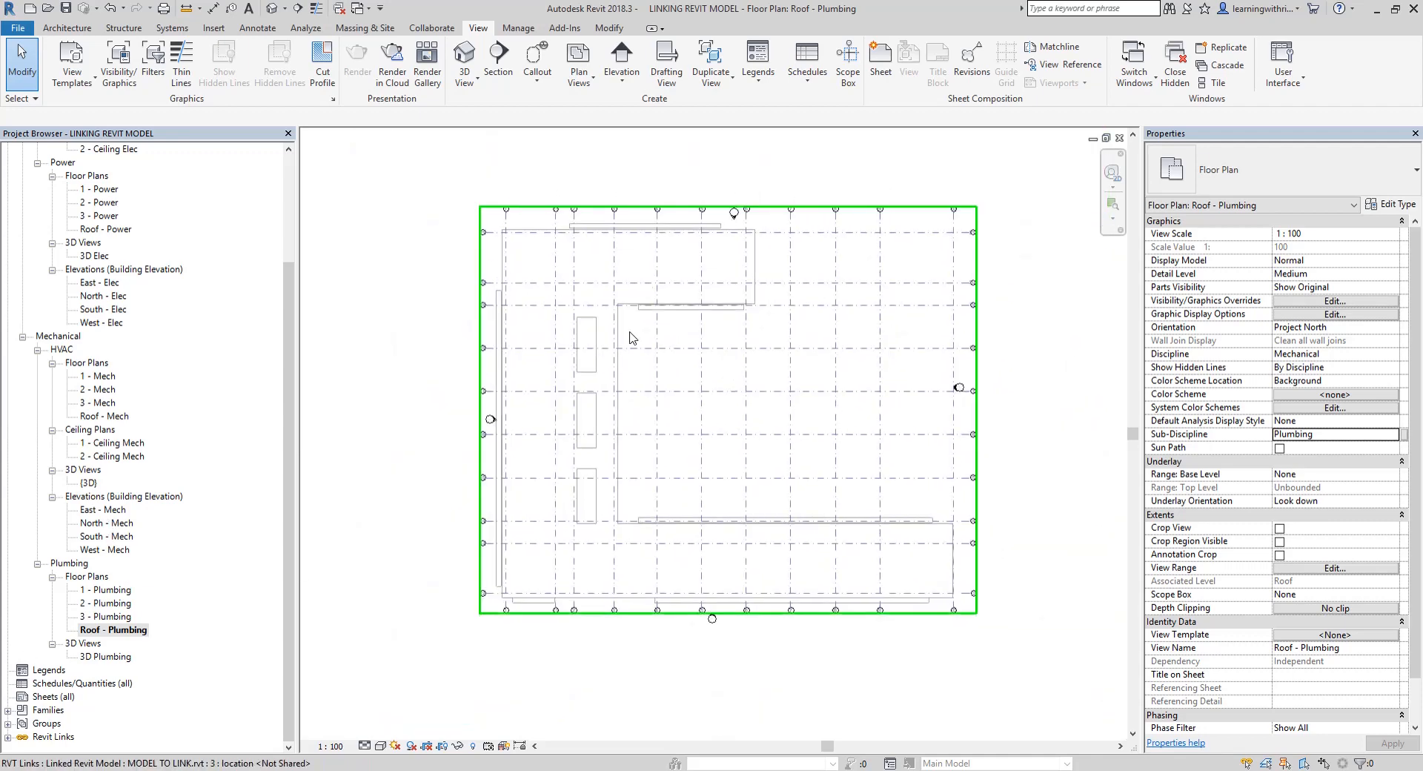
pyautogui.click(996, 329)
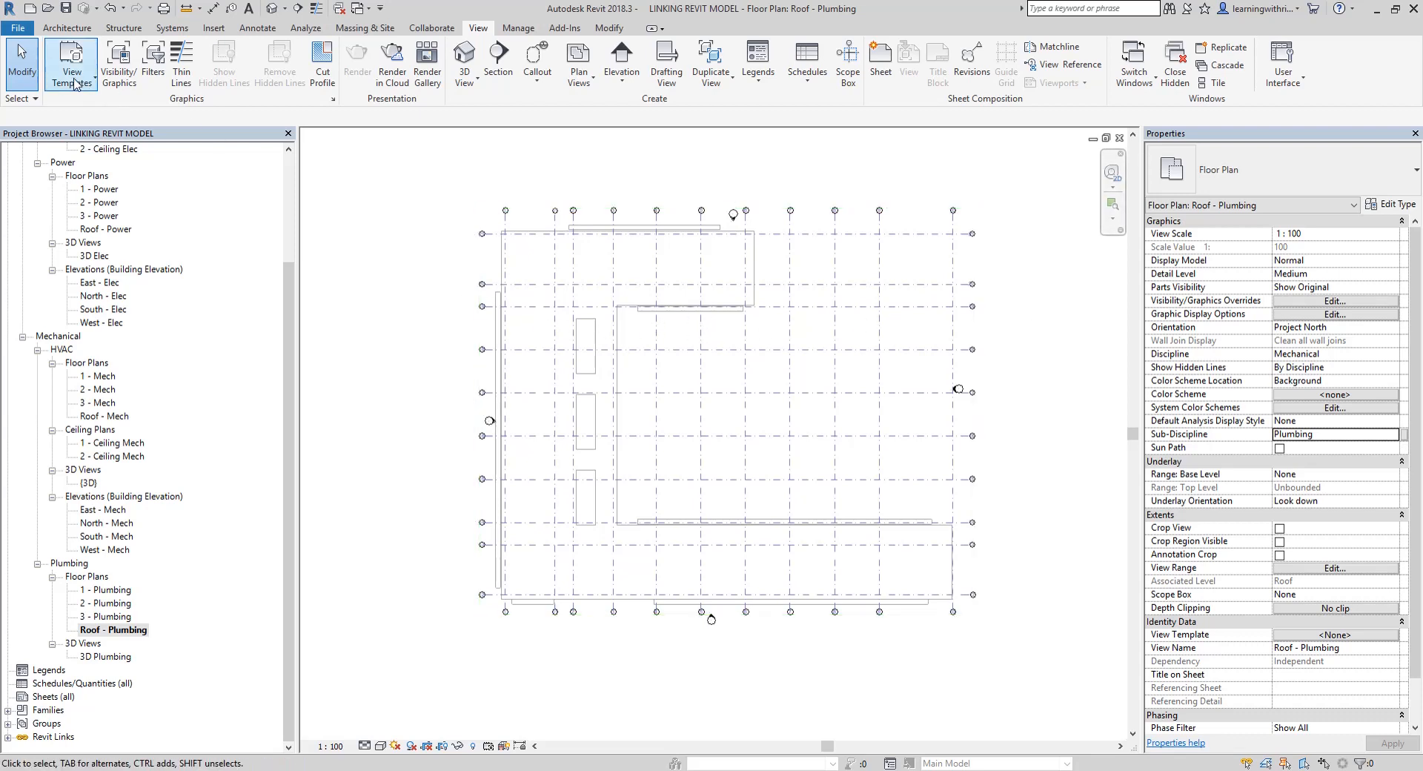
# Start saving the model as a new project file and create and open a PRACTICE folder inside Linking Revit Models
pyautogui.click(21, 28)
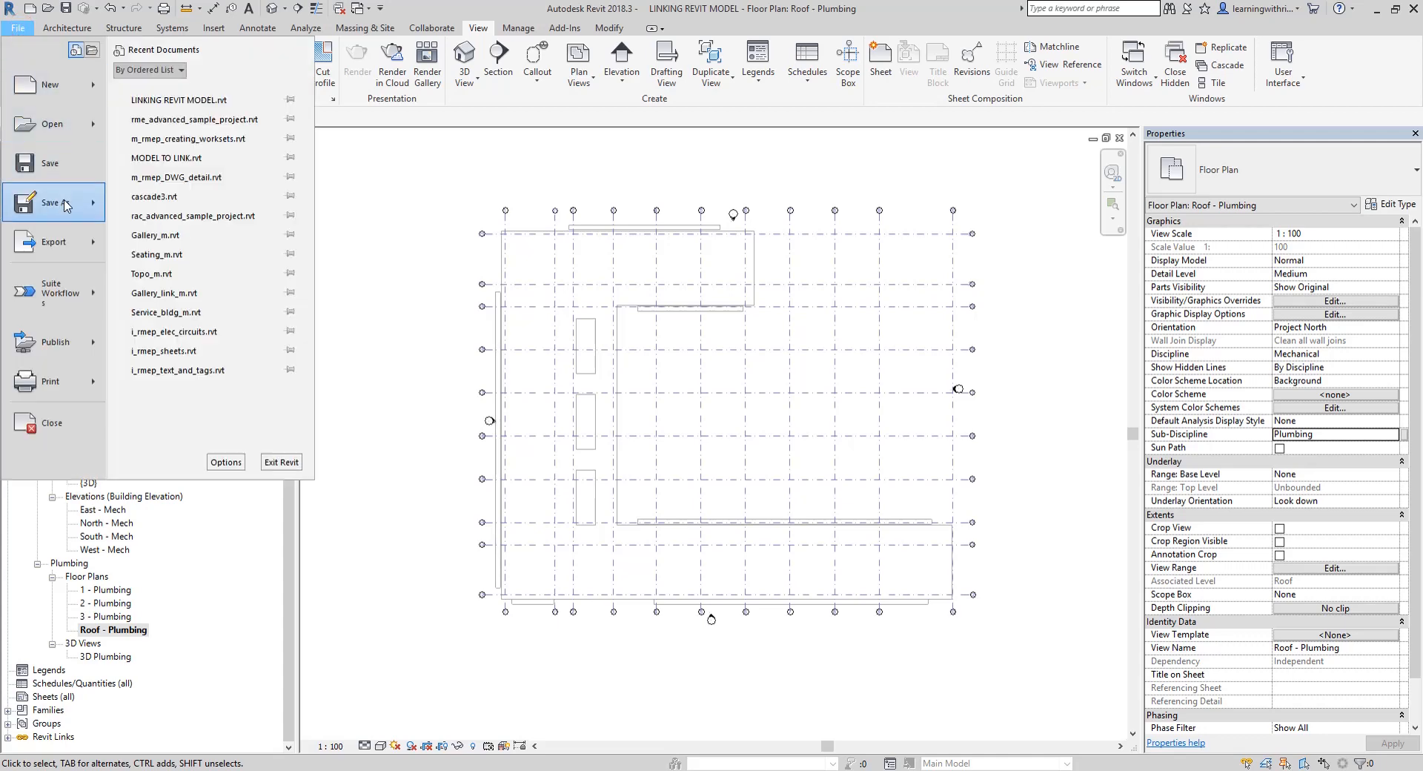
pyautogui.moveTo(63, 205)
pyautogui.click(202, 107)
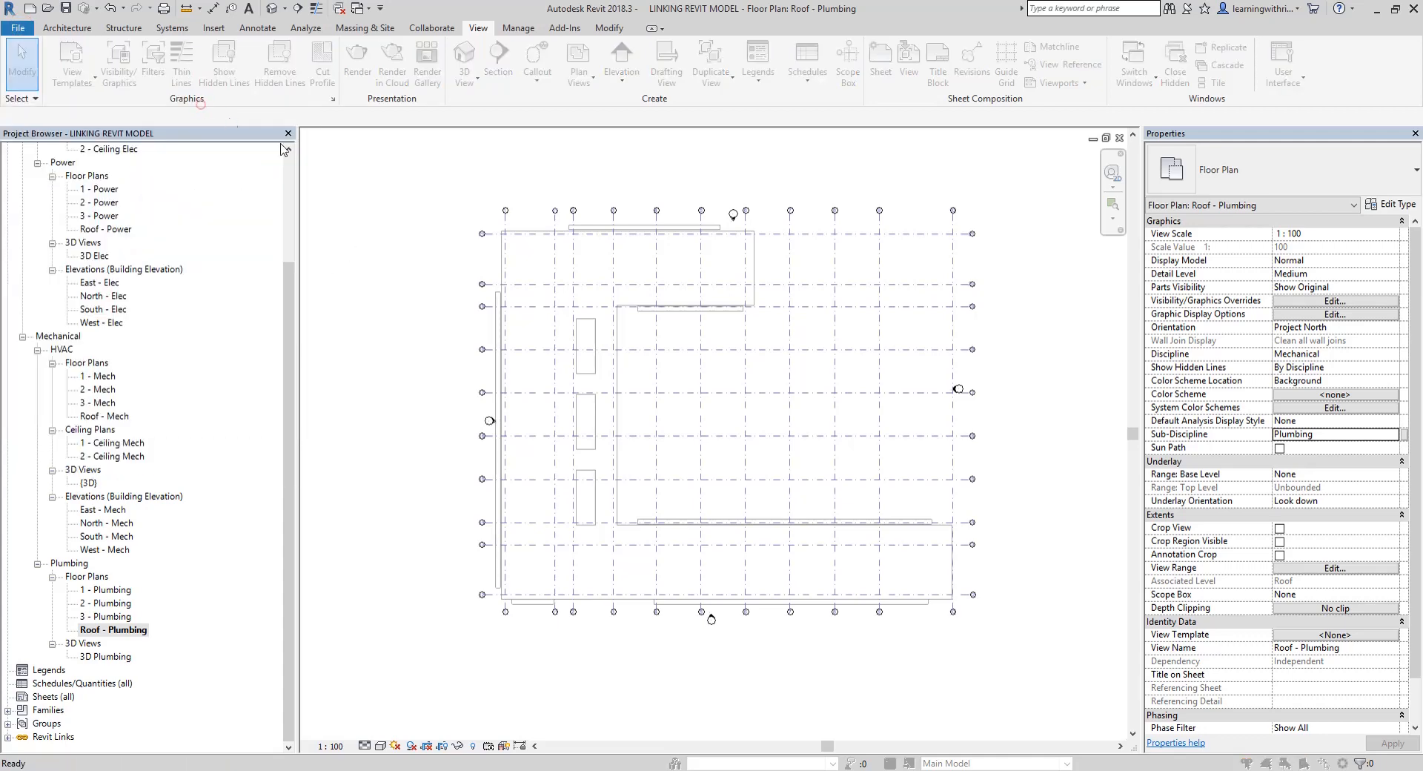
pyautogui.rightClick(450, 364)
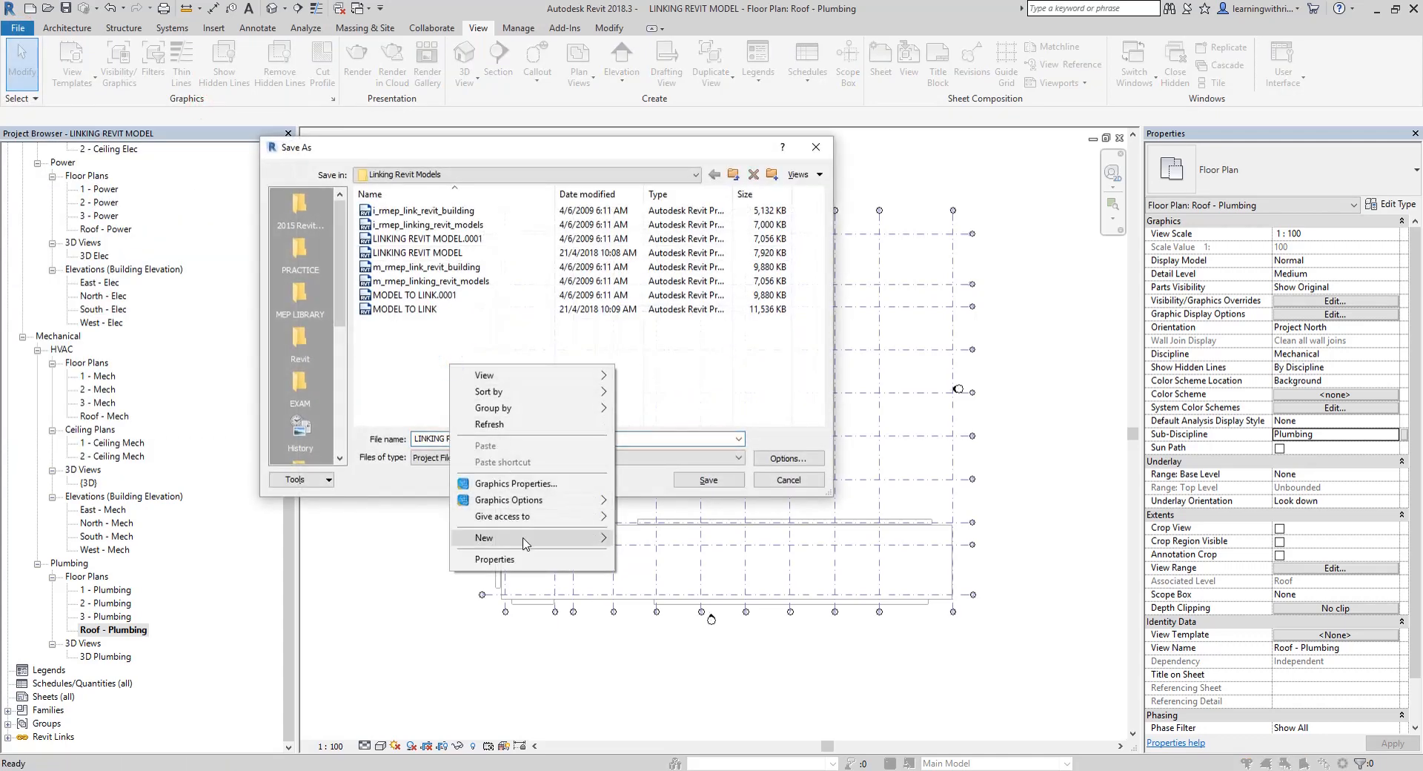
pyautogui.moveTo(519, 538)
pyautogui.click(652, 539)
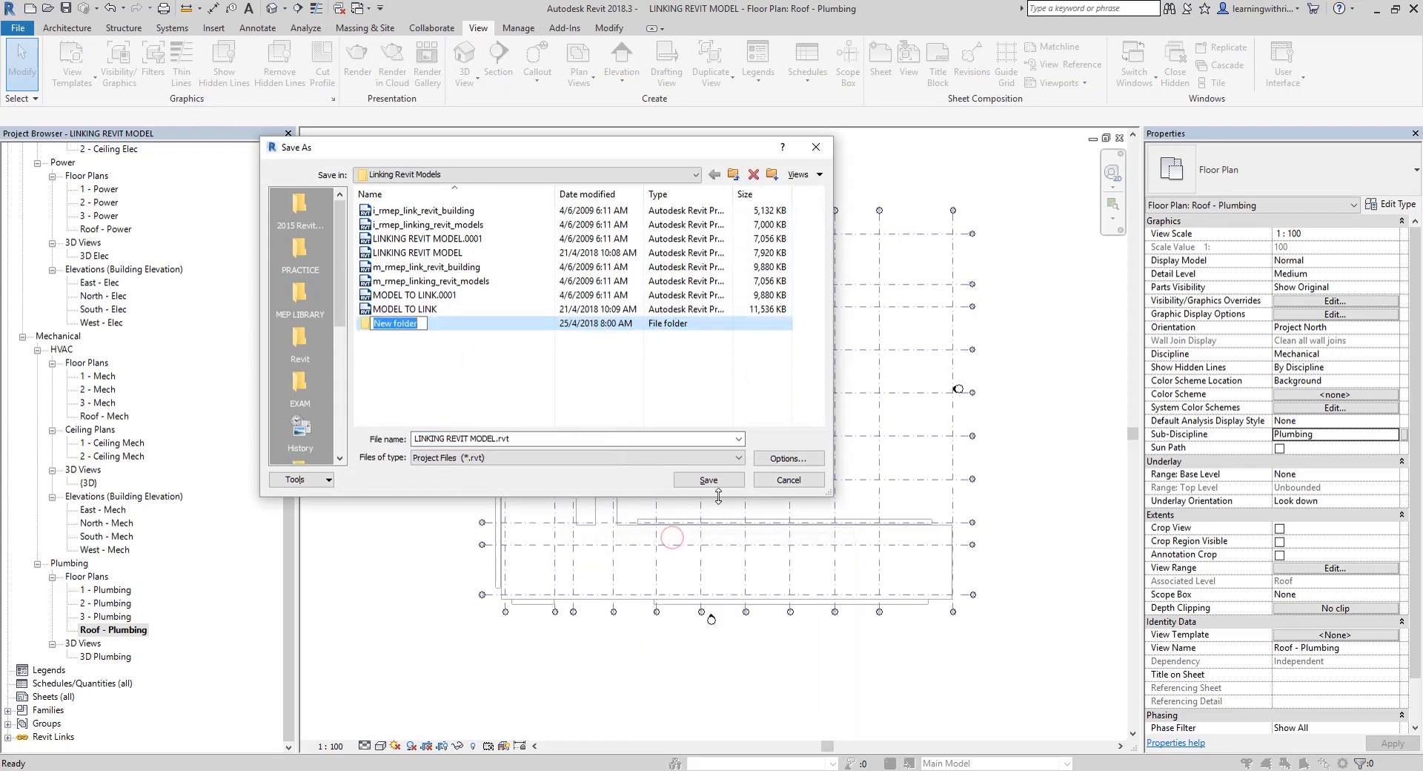
pyautogui.write('PRACTICE')
pyautogui.press('Return')
pyautogui.press('Return')
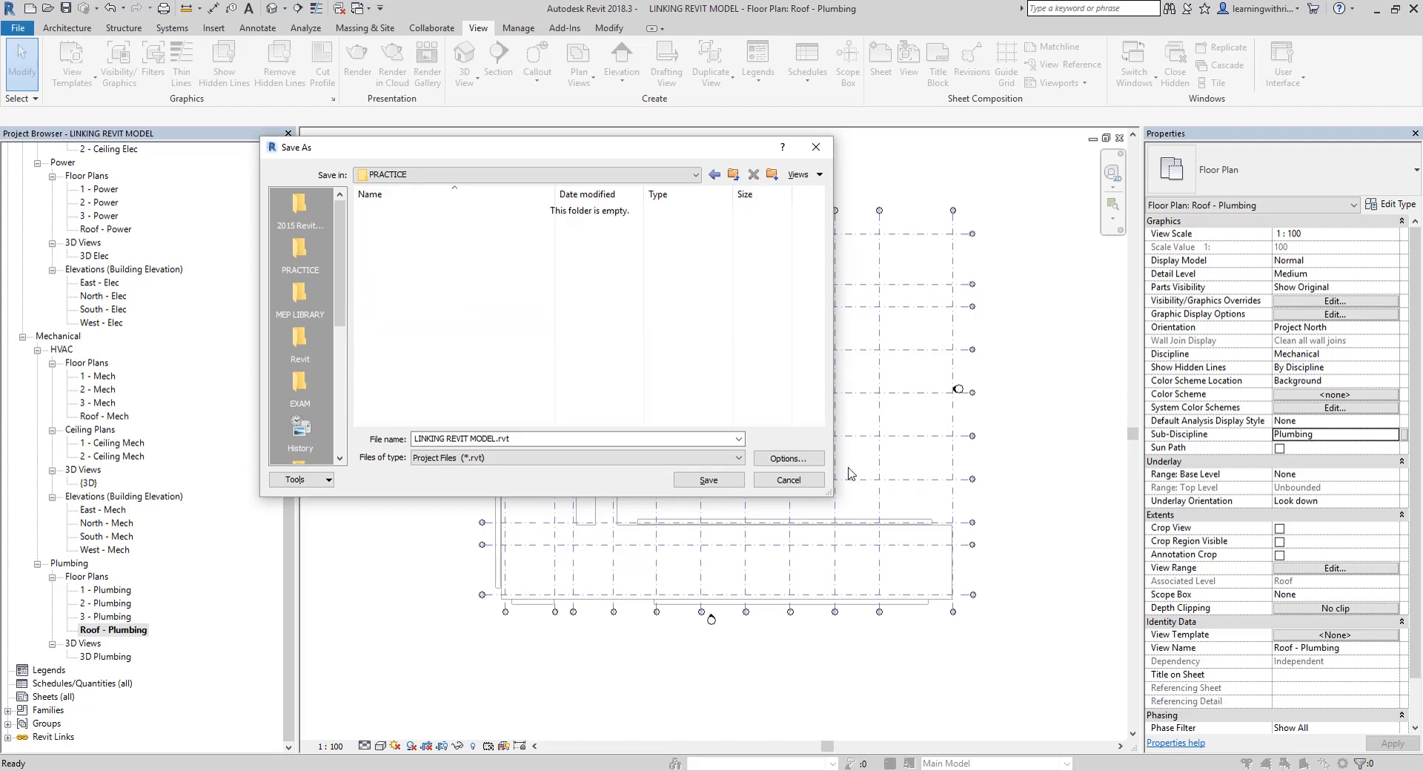
# Set the maximum number of backups to 1 in the file save options
pyautogui.click(788, 459)
pyautogui.write('1')
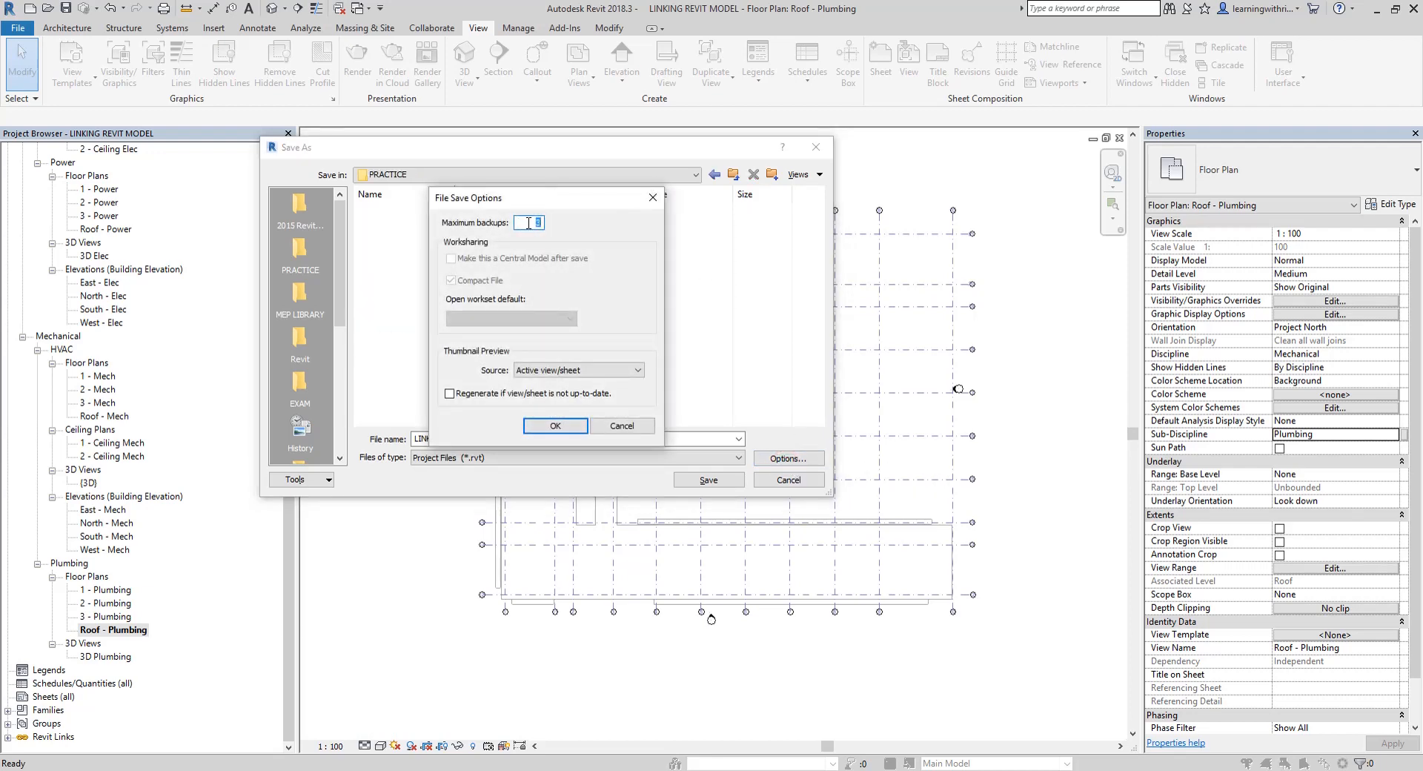
pyautogui.click(553, 428)
# Name the project file PROJECT_WORKSHARING and save it in the PRACTICE folder
pyautogui.click(525, 439)
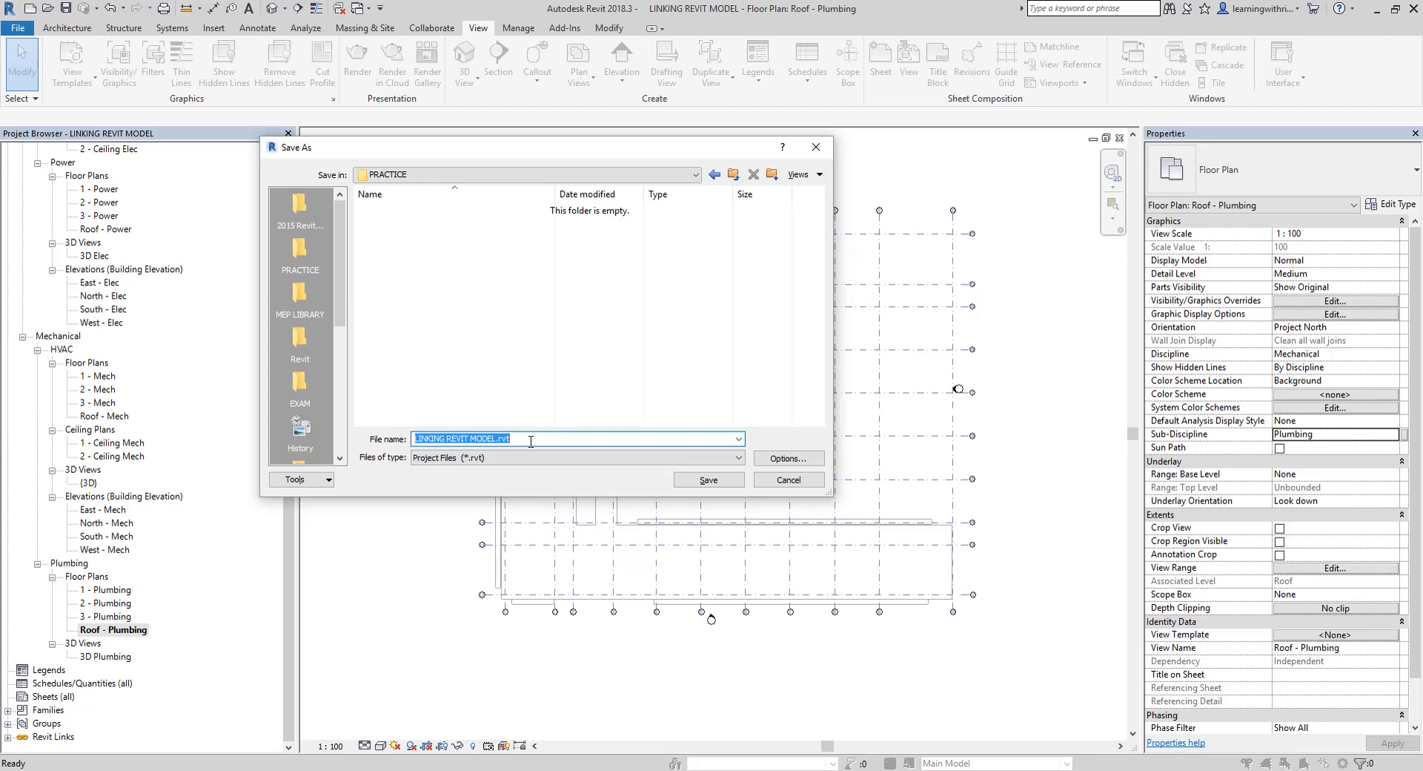
pyautogui.write('P')
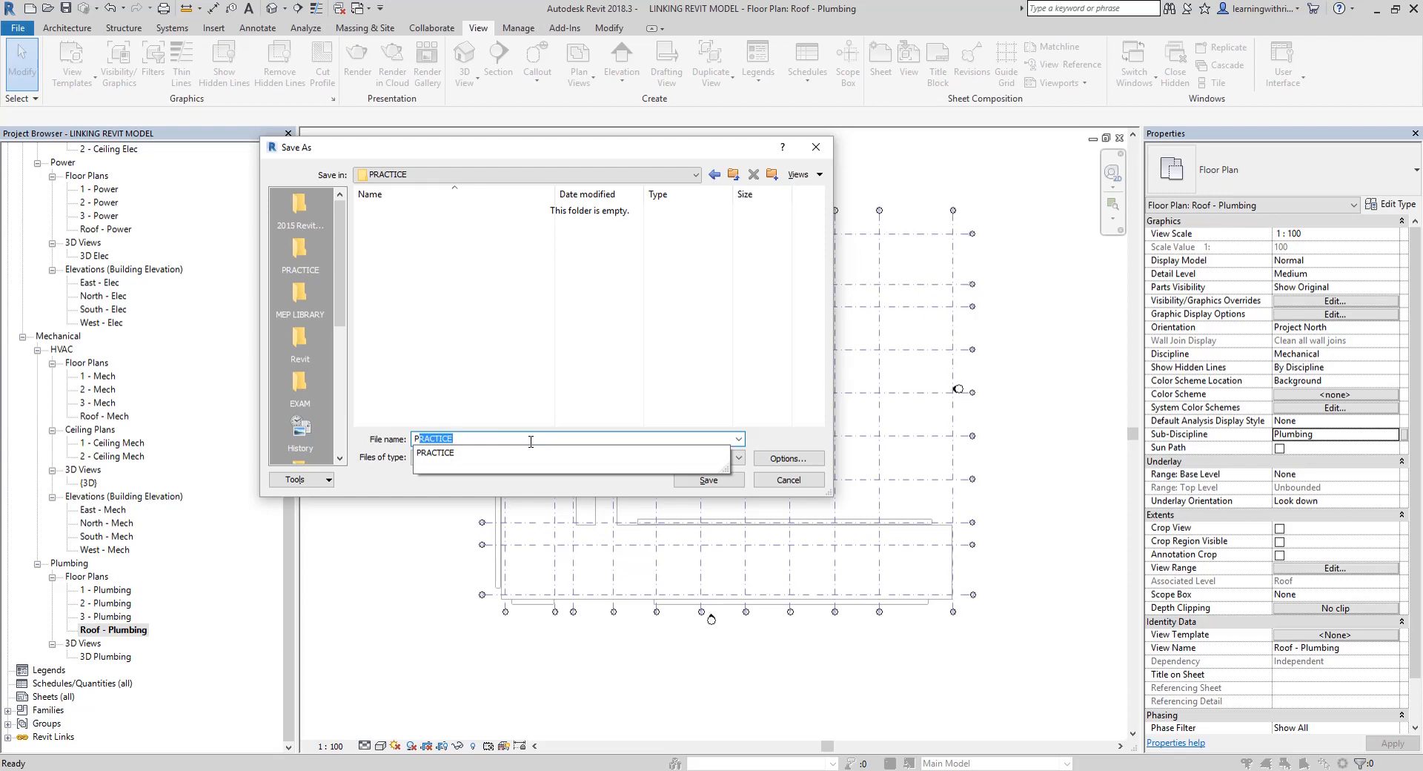
pyautogui.write('ROJECT')
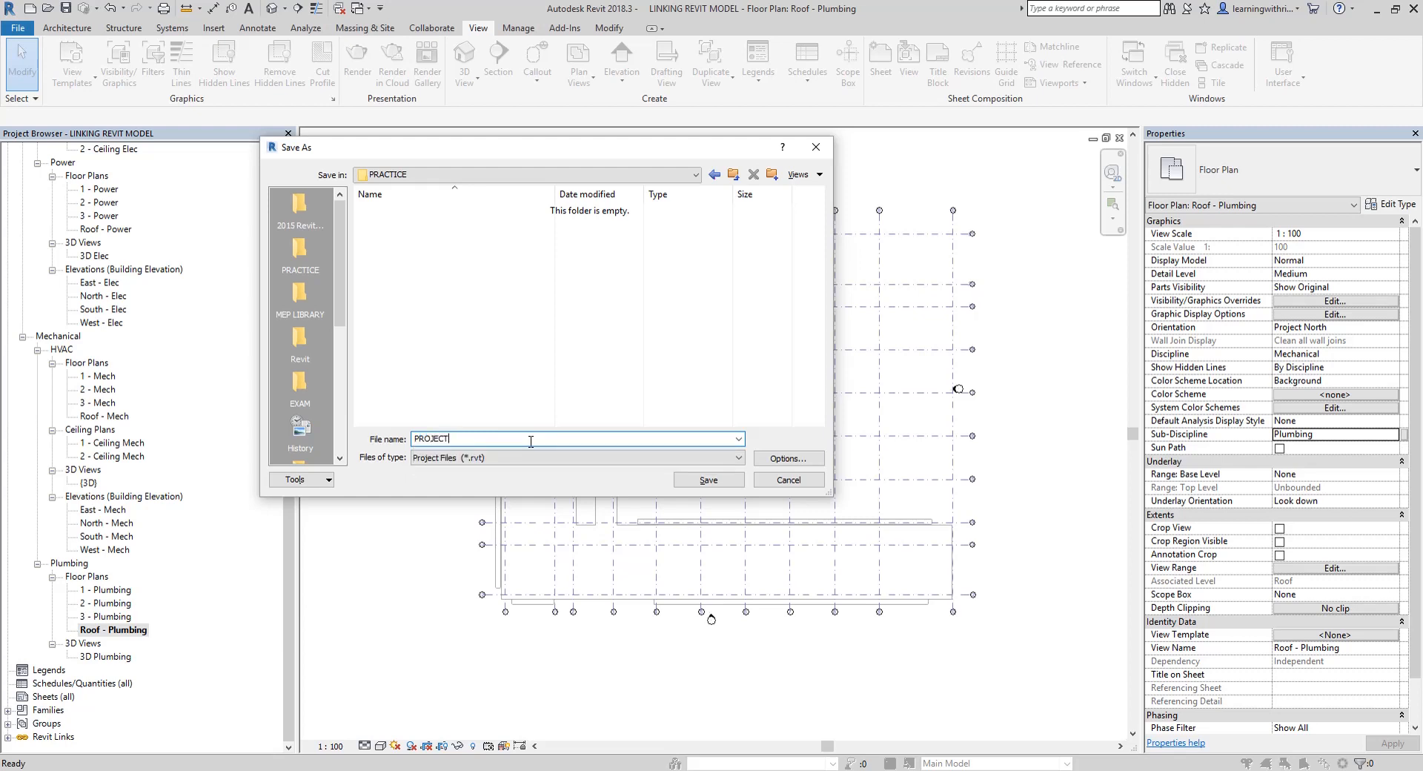
pyautogui.write('_WORKSHARING')
pyautogui.press('Tab')
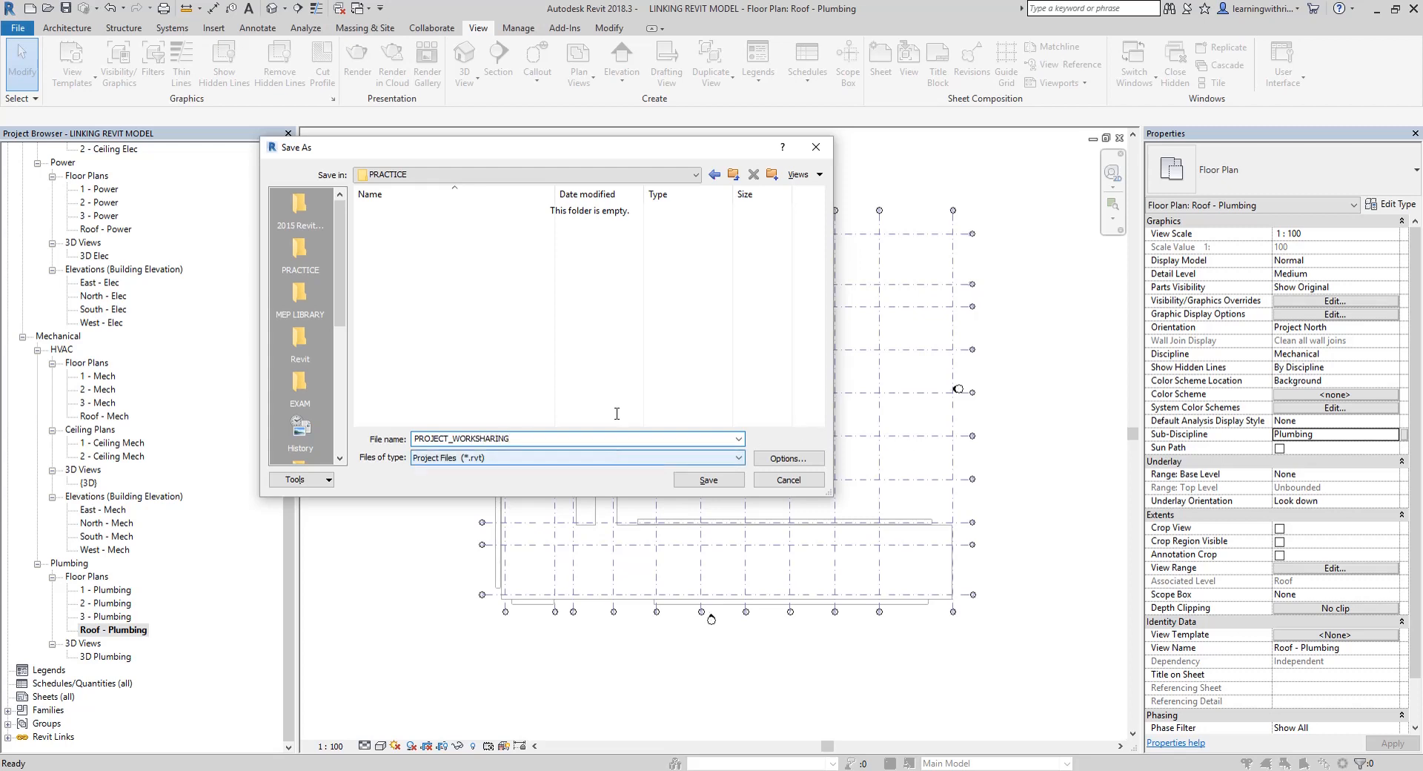
pyautogui.click(709, 479)
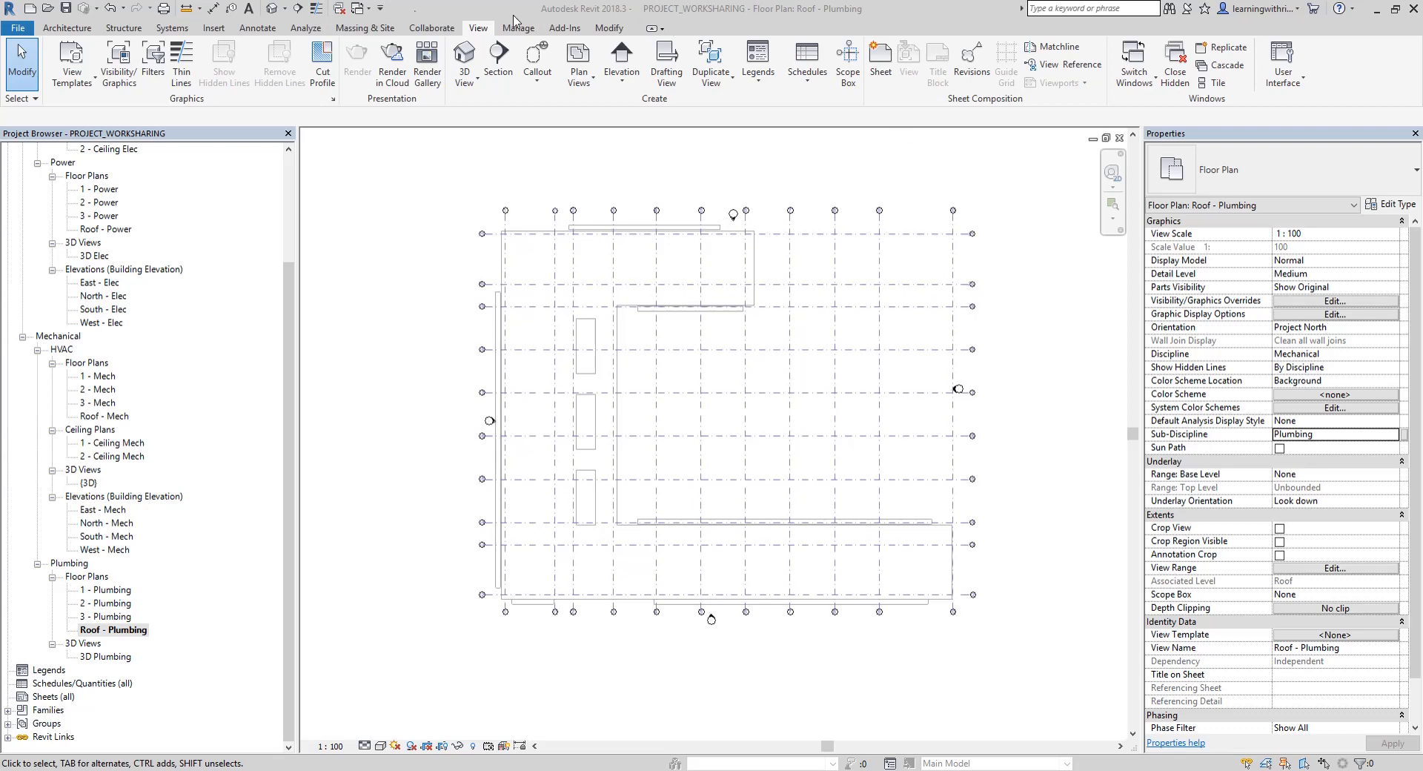
# Enable collaboration on the project with the Within your network option
pyautogui.click(434, 30)
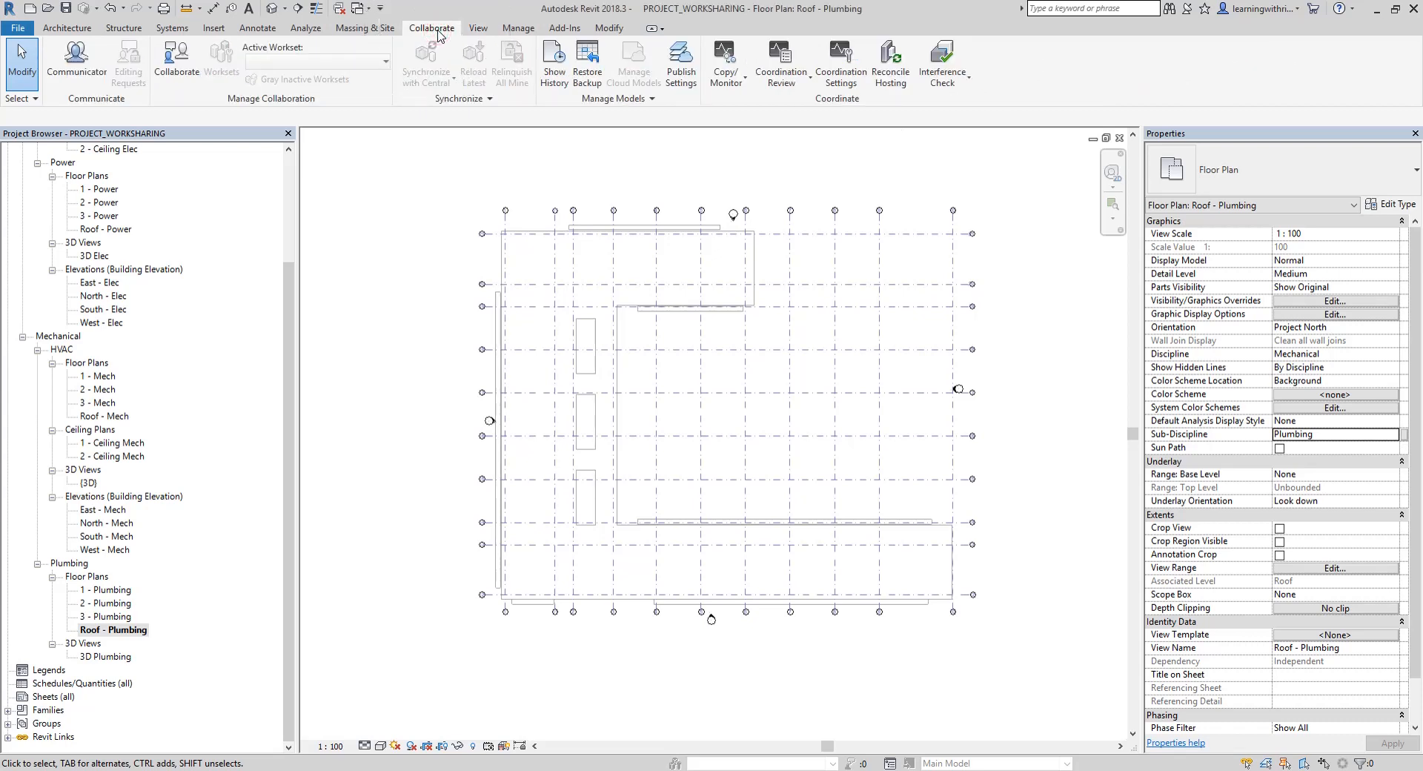
pyautogui.press('ctrl')
pyautogui.press('ctrl')
pyautogui.press('ctrl')
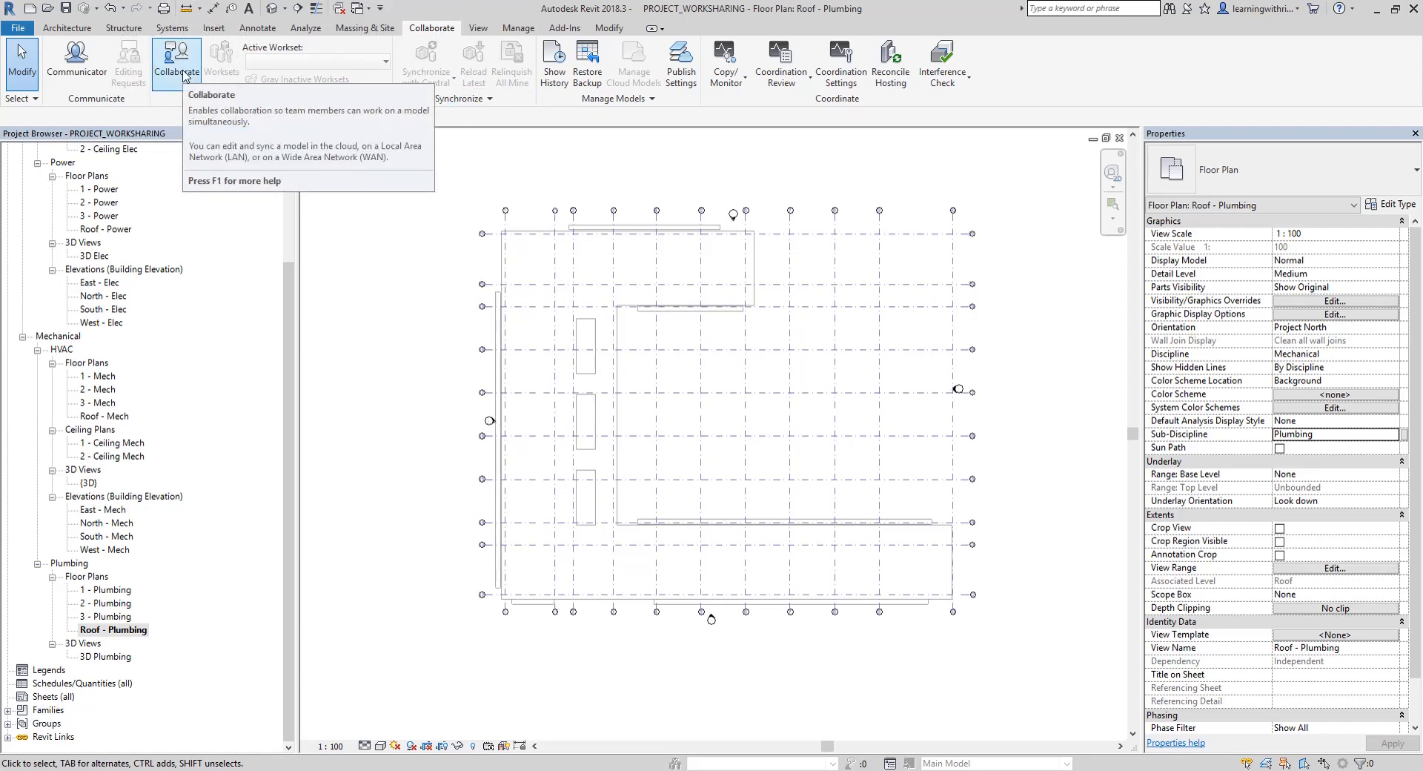
pyautogui.click(185, 75)
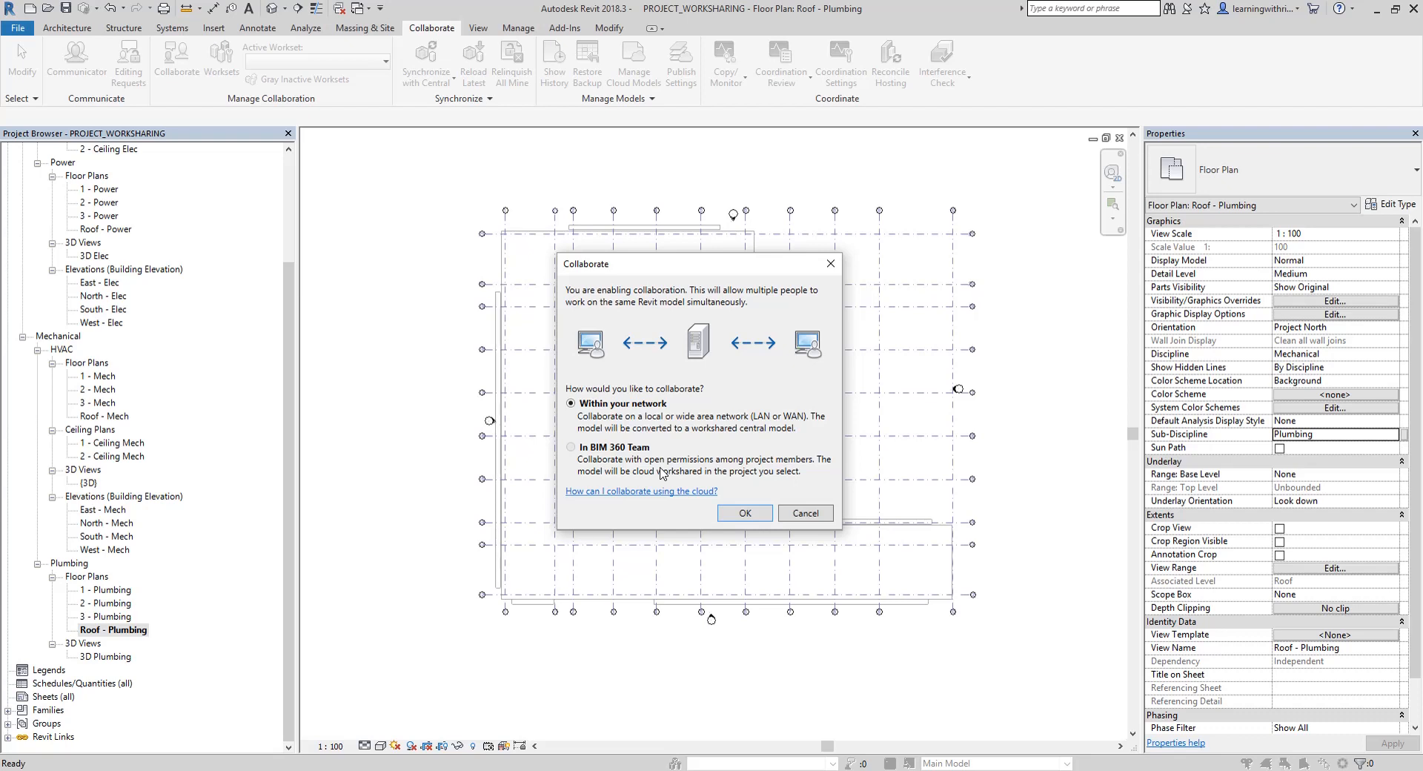
pyautogui.press('ctrl')
pyautogui.press('ctrl')
pyautogui.press('ctrl')
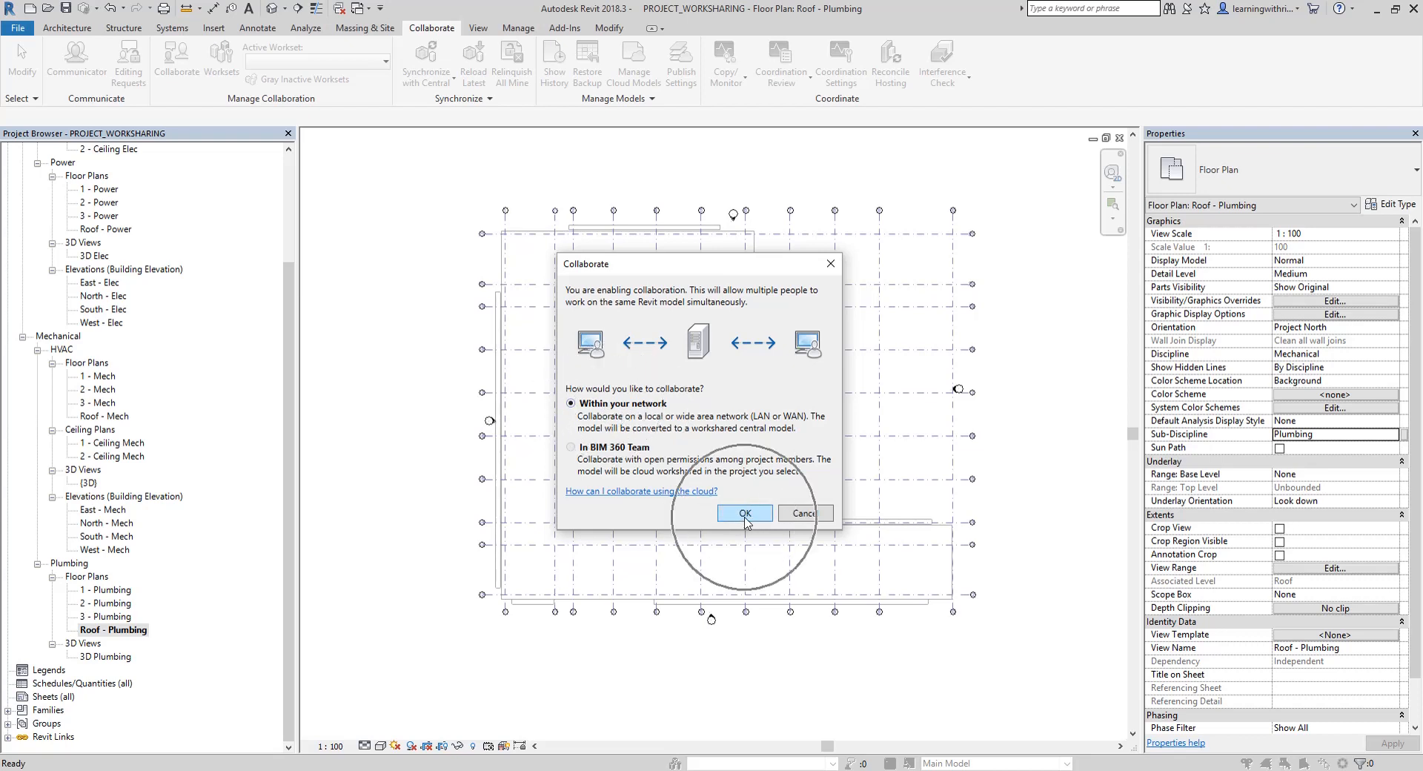
pyautogui.click(745, 513)
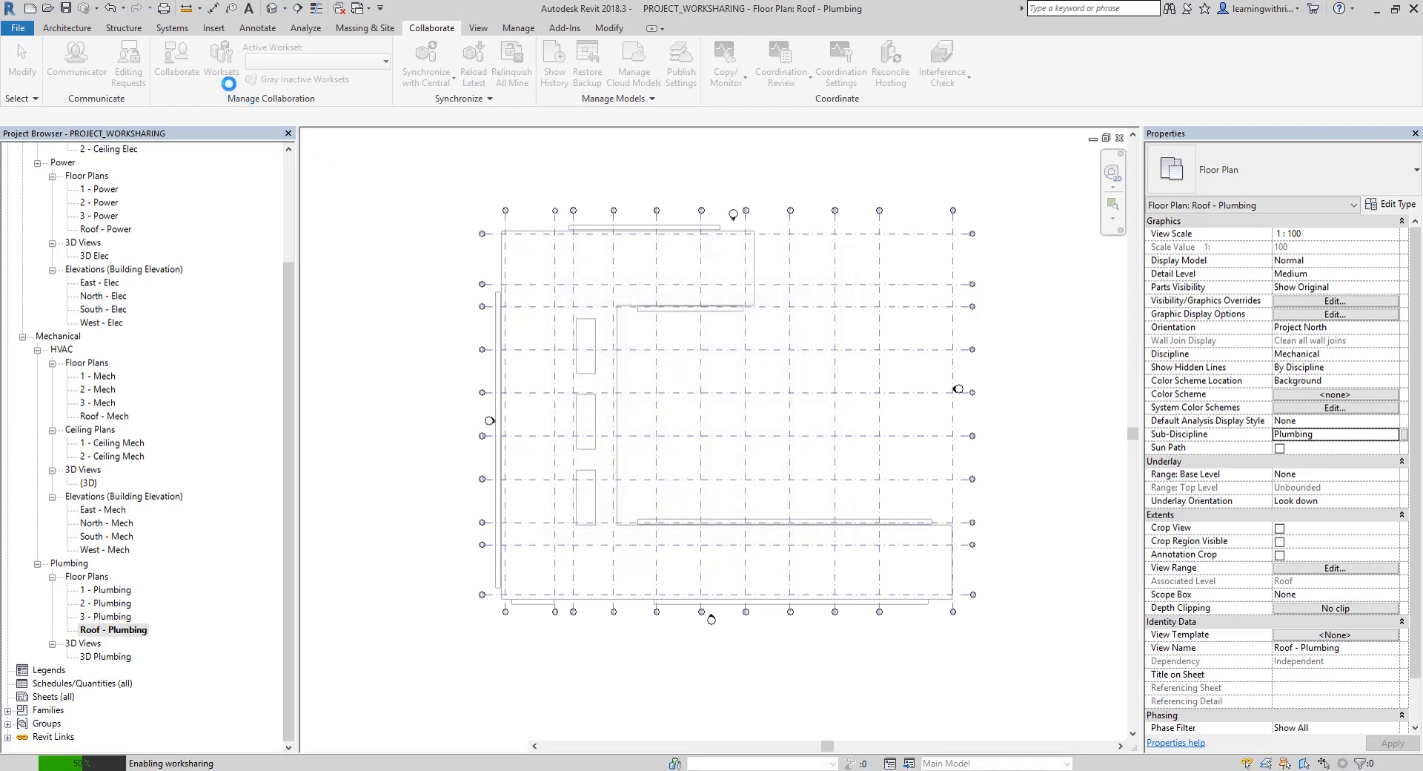
pyautogui.press('ctrl')
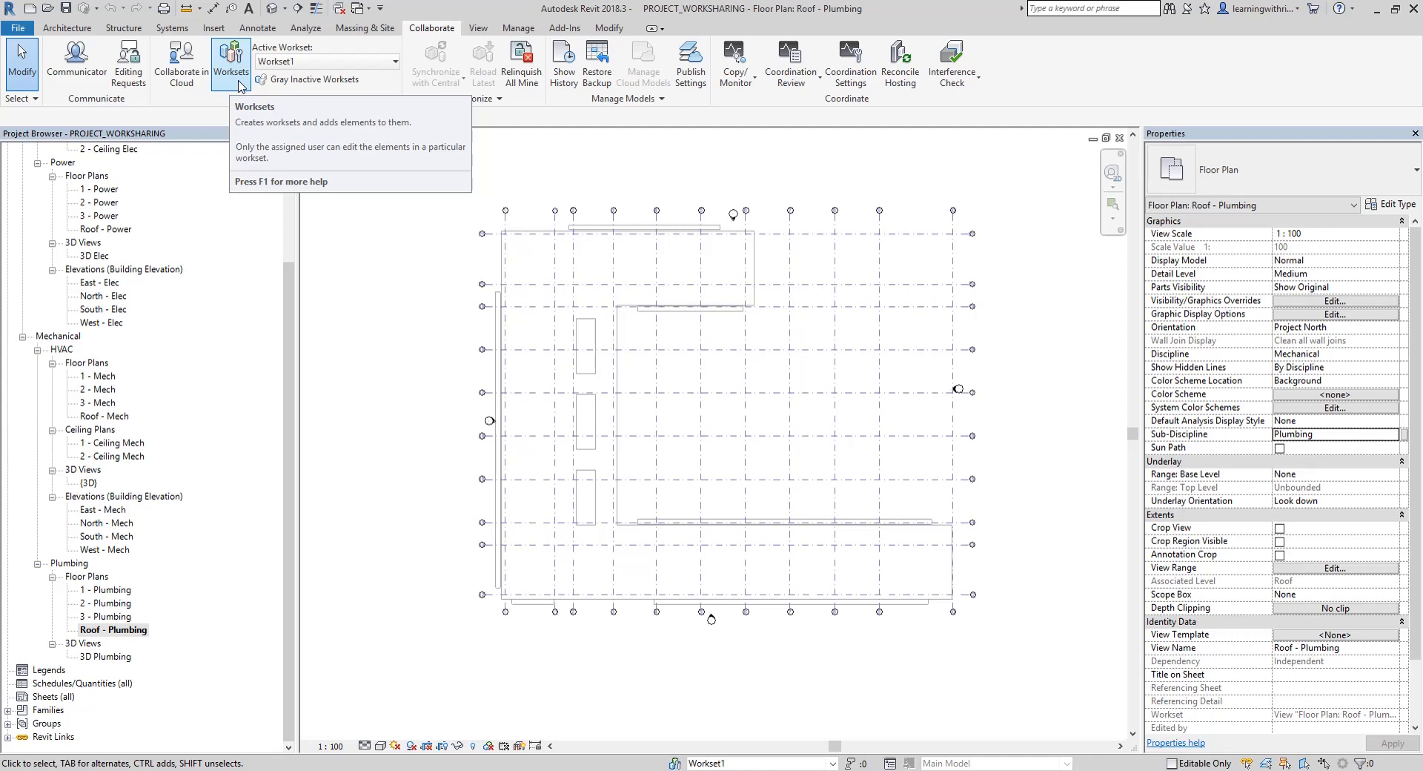
# Open the project's worksets and add a new workset named PIPING that is visible in all views
pyautogui.click(232, 65)
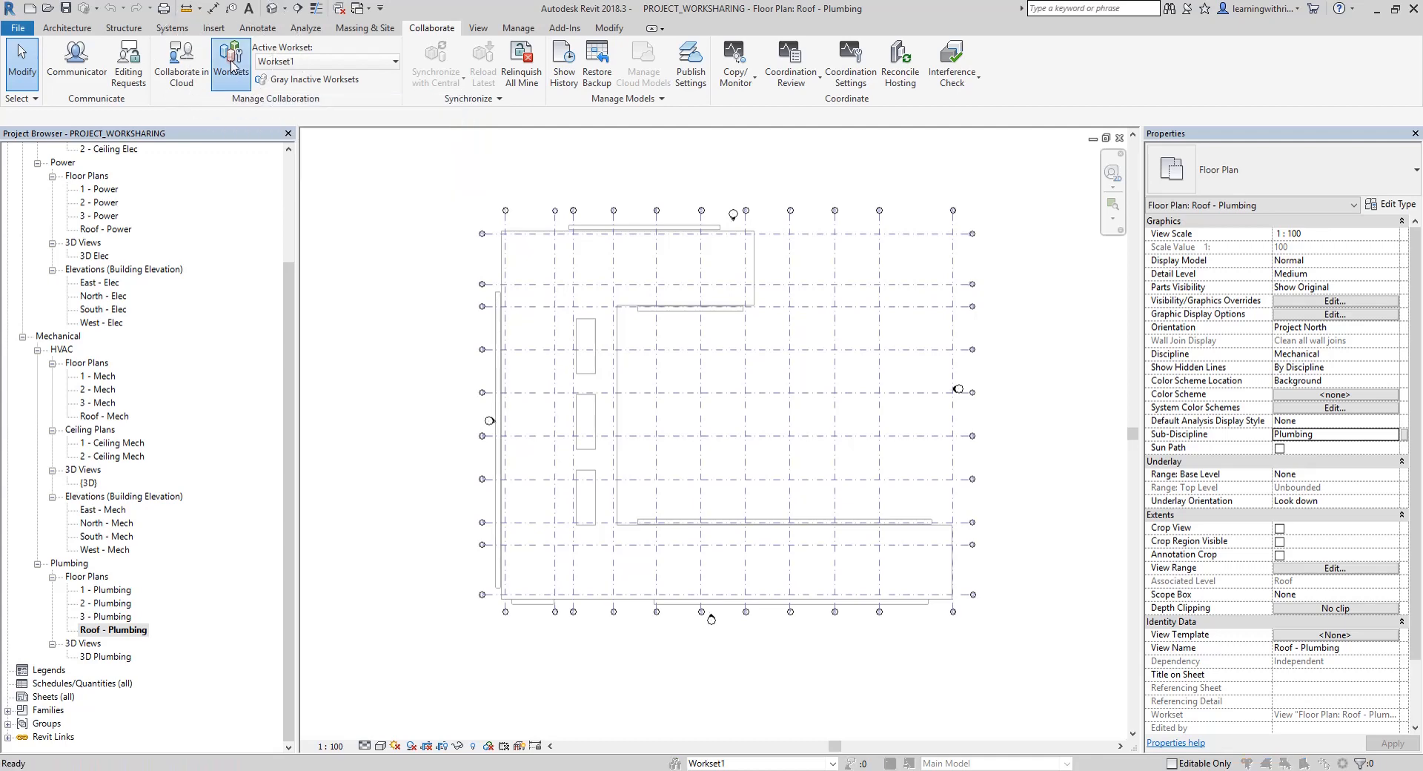
pyautogui.moveTo(331, 12); pyautogui.dragTo(660, 212)
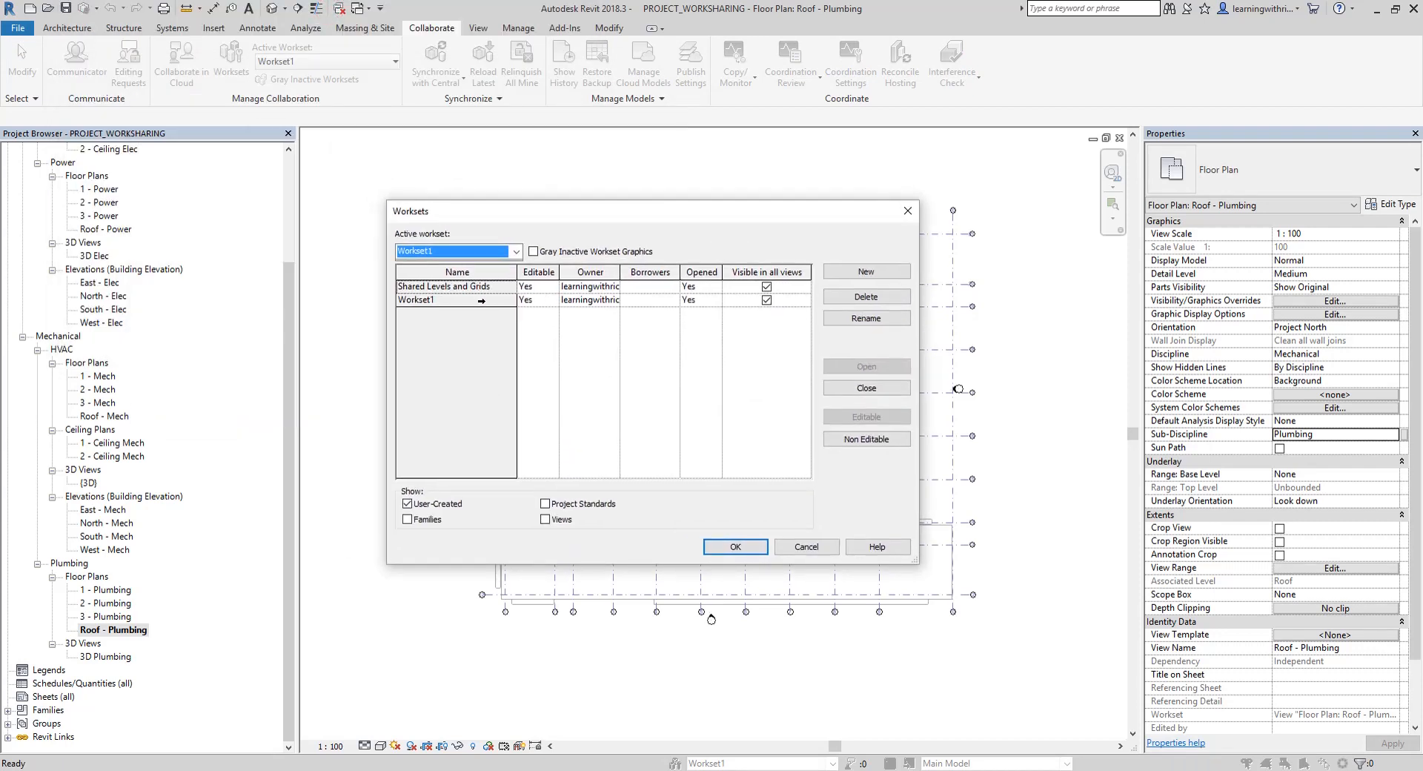
pyautogui.click(468, 286)
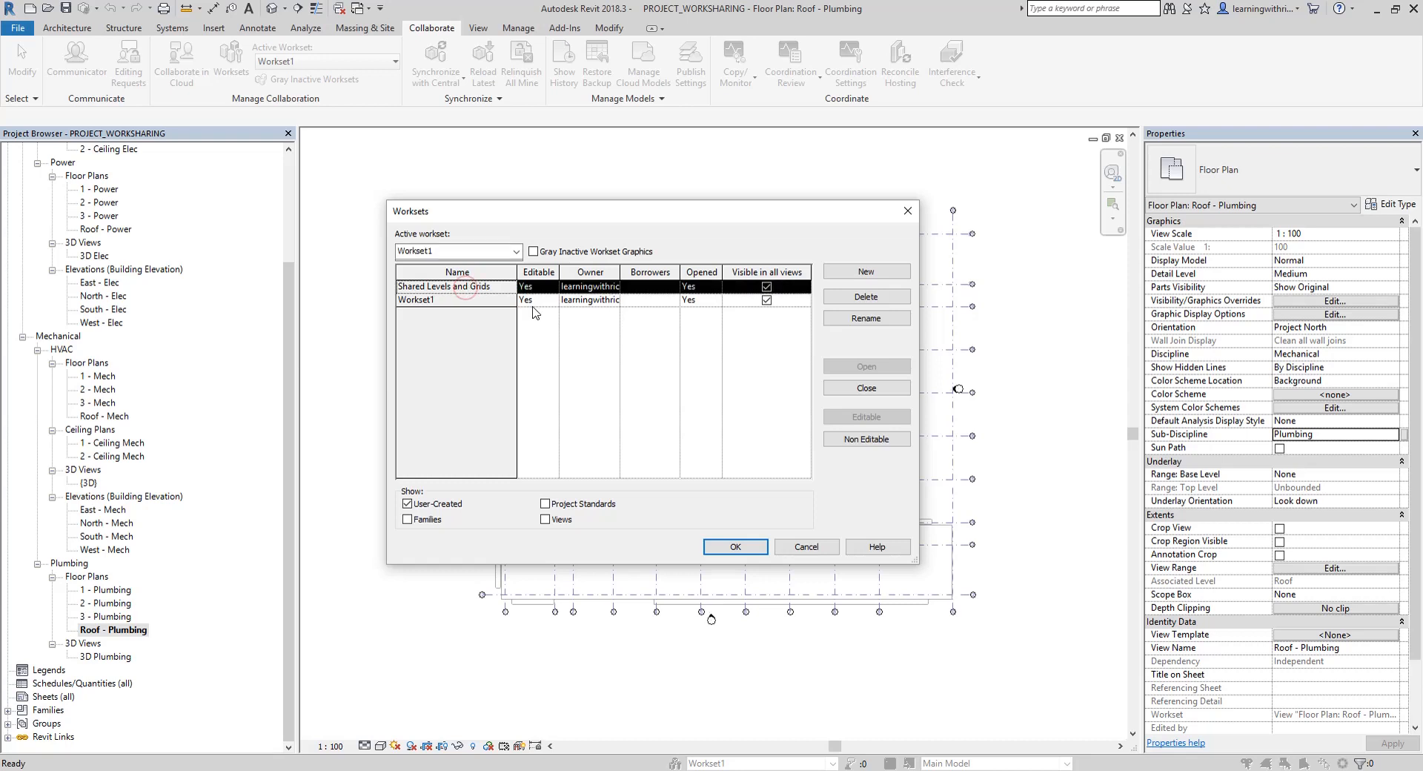
pyautogui.click(474, 301)
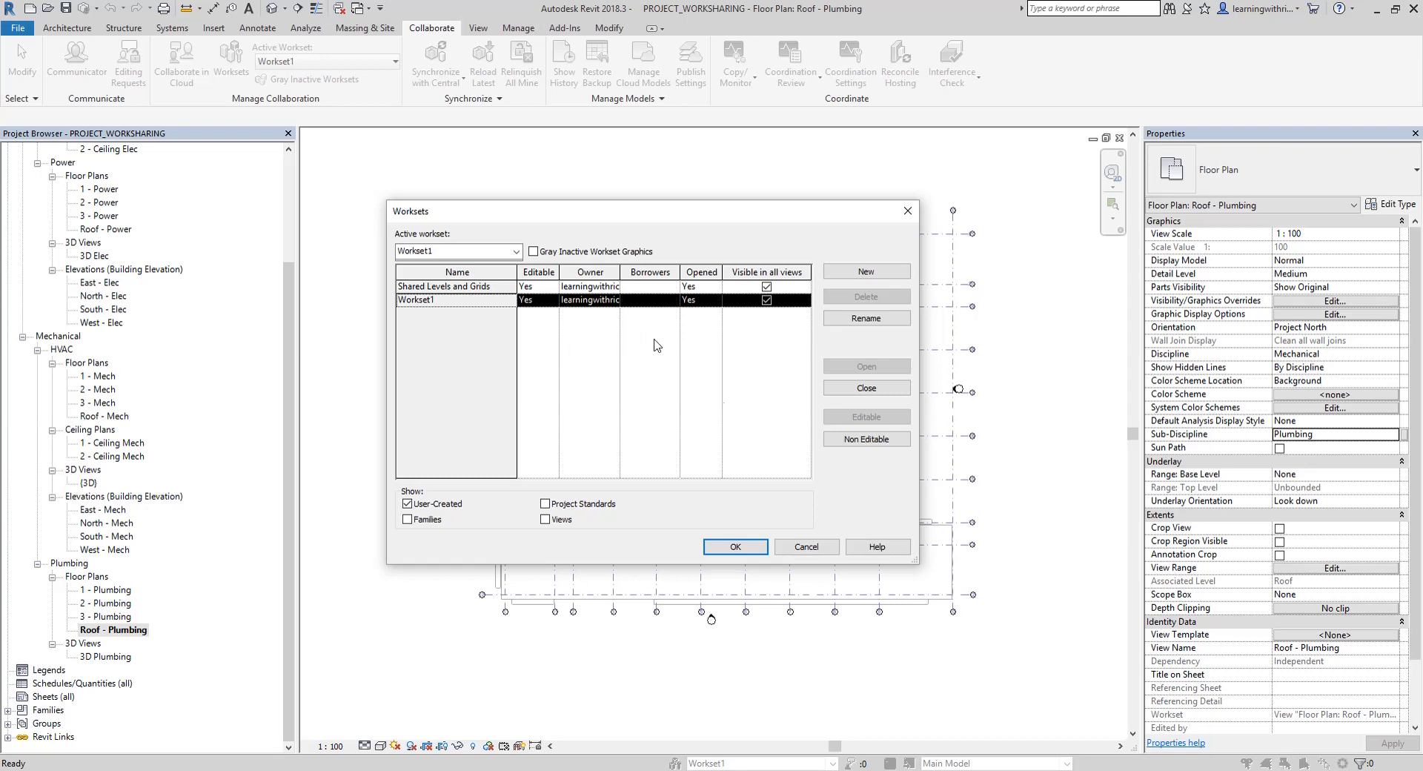
pyautogui.click(860, 276)
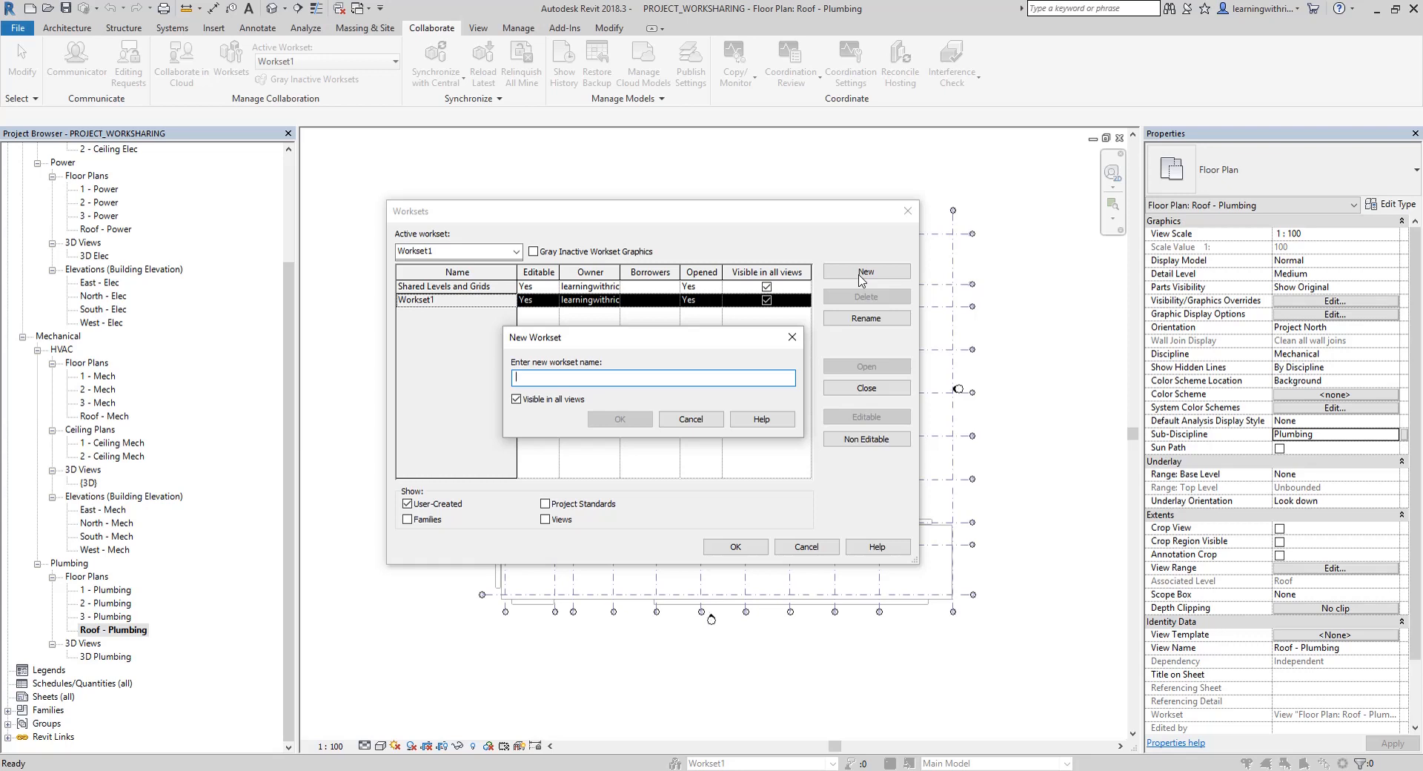
pyautogui.write('PIPING')
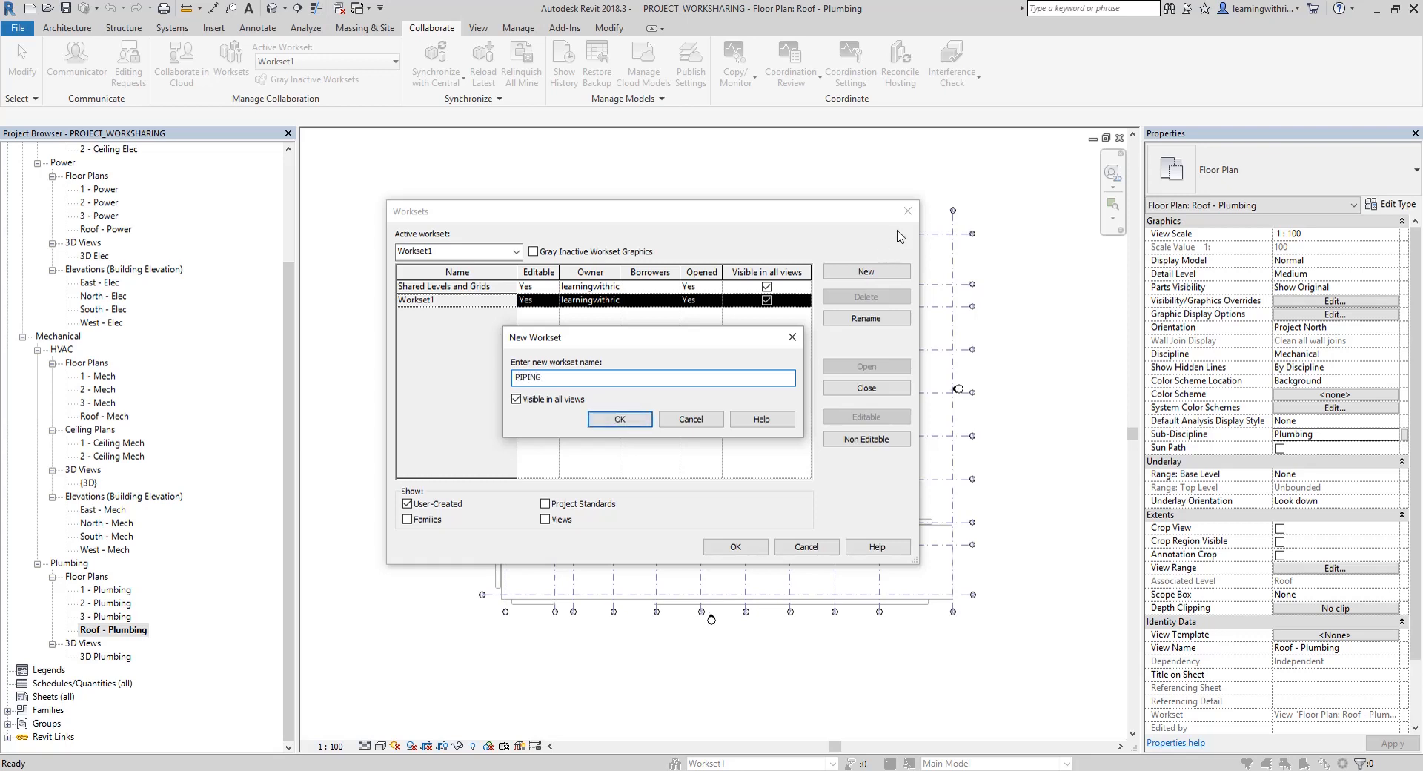
pyautogui.click(628, 419)
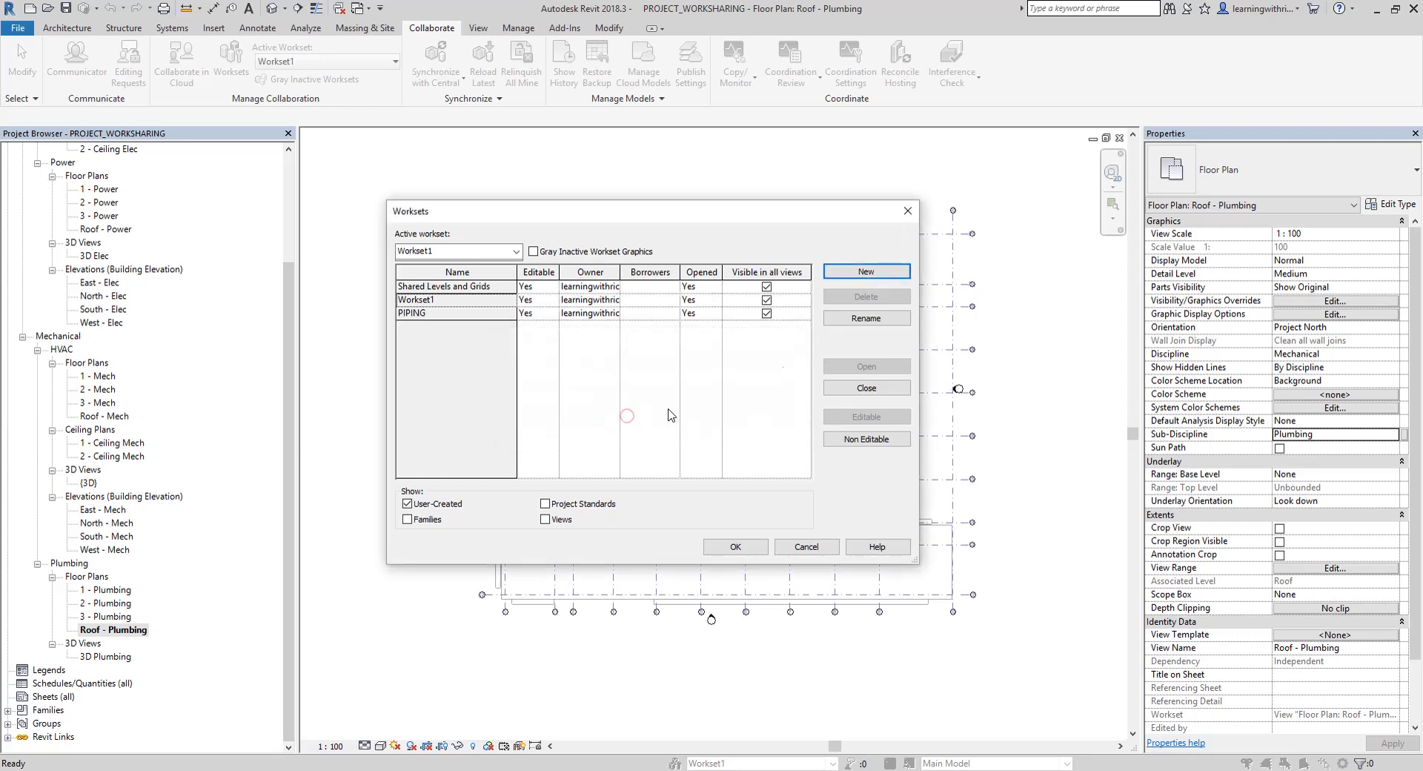
# Add two new worksets named HVAC and LIGHTING, both visible in all views
pyautogui.click(873, 271)
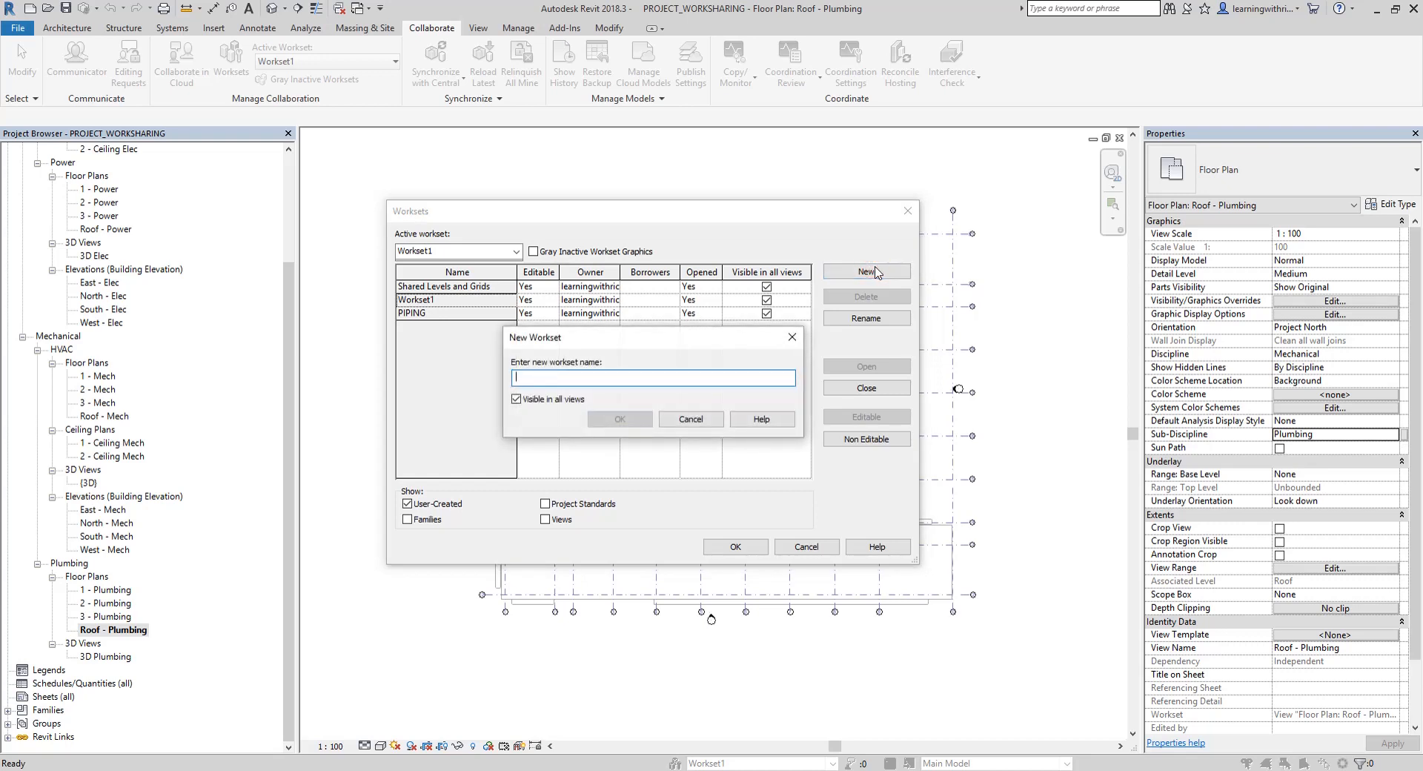
pyautogui.write('HVAC')
pyautogui.press('Return')
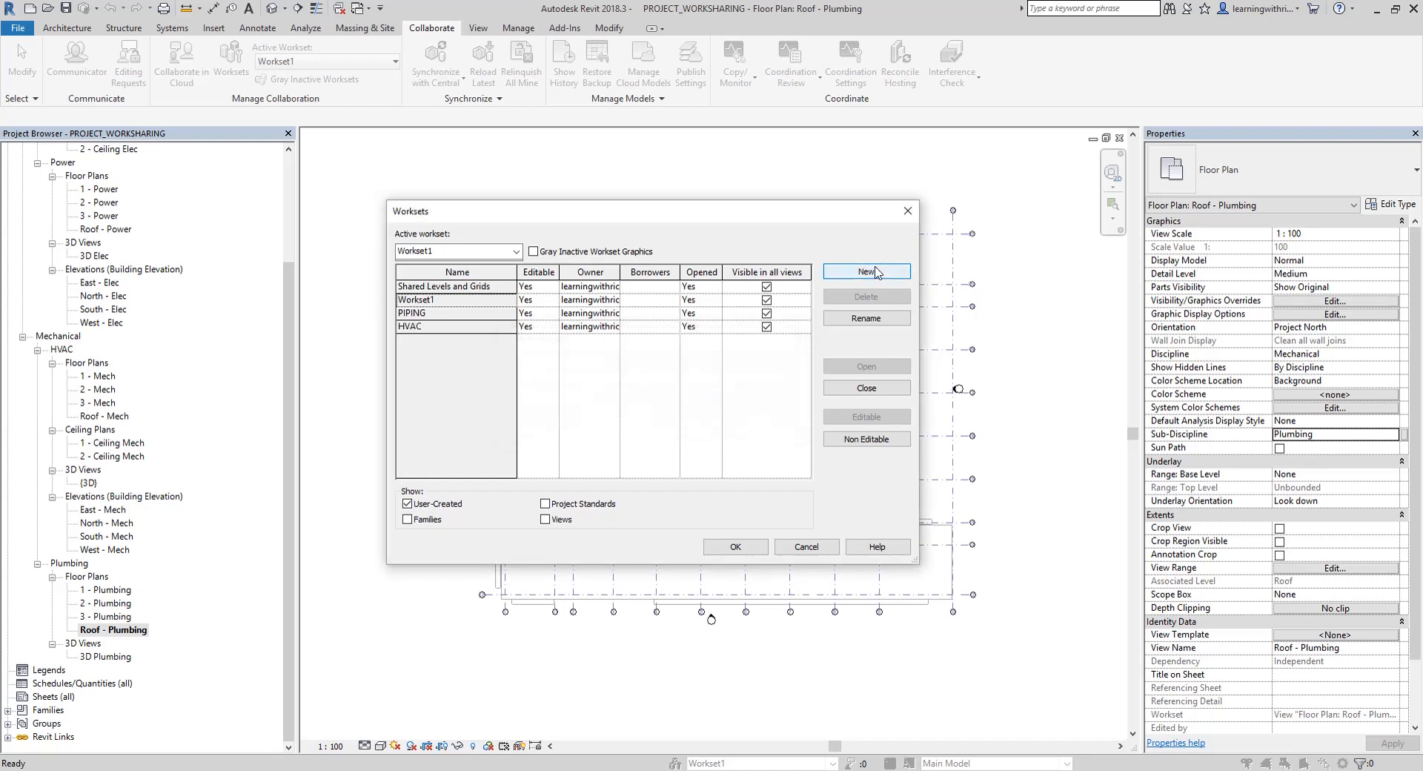
pyautogui.click(876, 271)
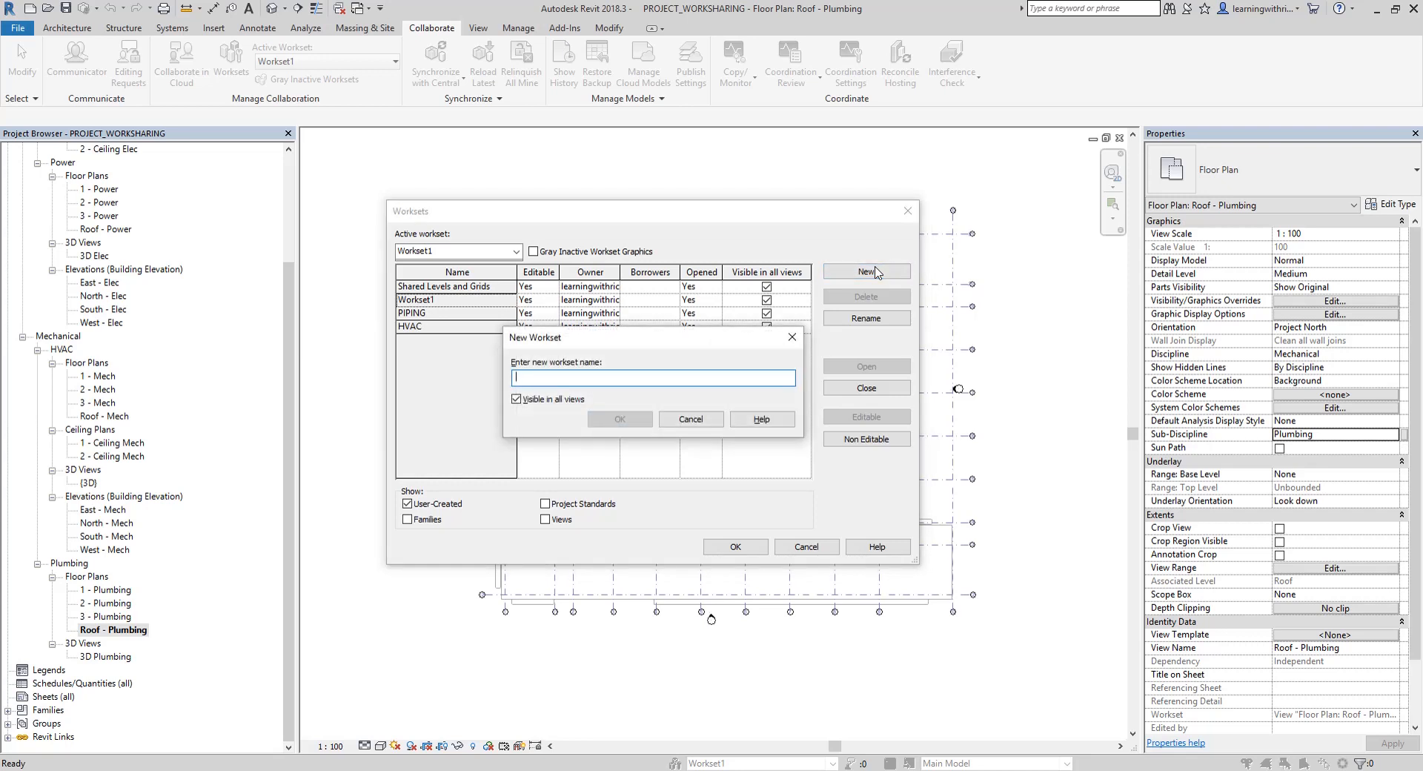
pyautogui.write('LIGH')
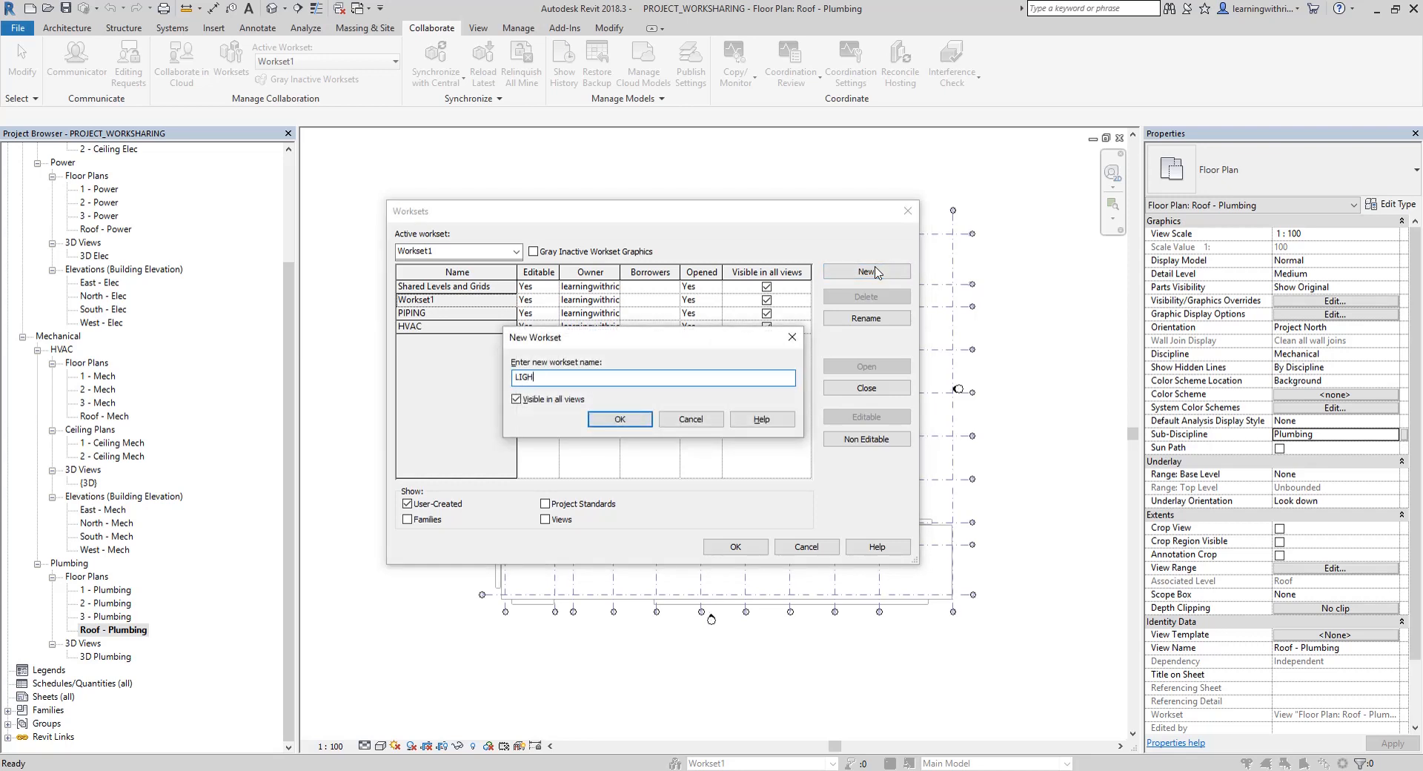
pyautogui.write('TING')
pyautogui.press('Return')
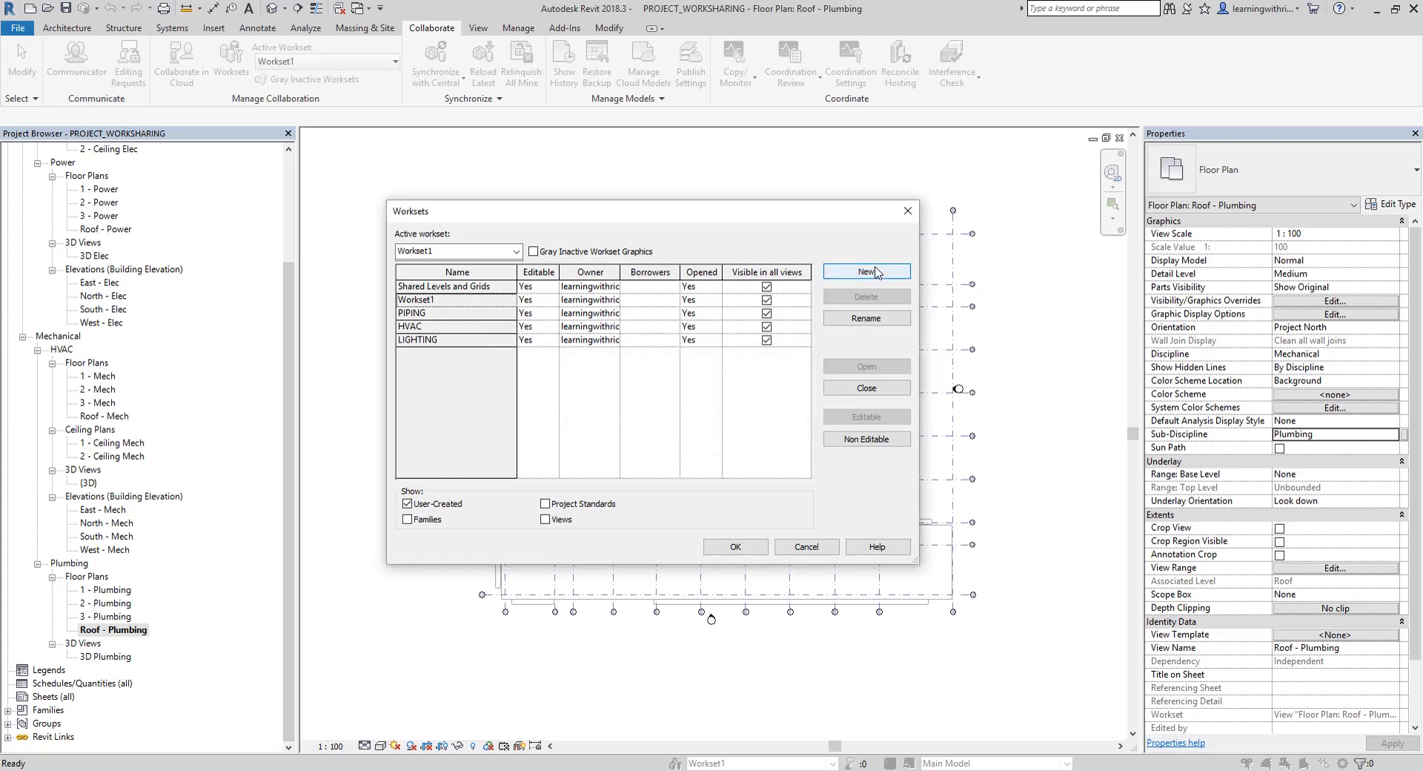
# Create the POWER and SANITARY worksets, both visible in all views
pyautogui.click(876, 271)
pyautogui.write('POWER')
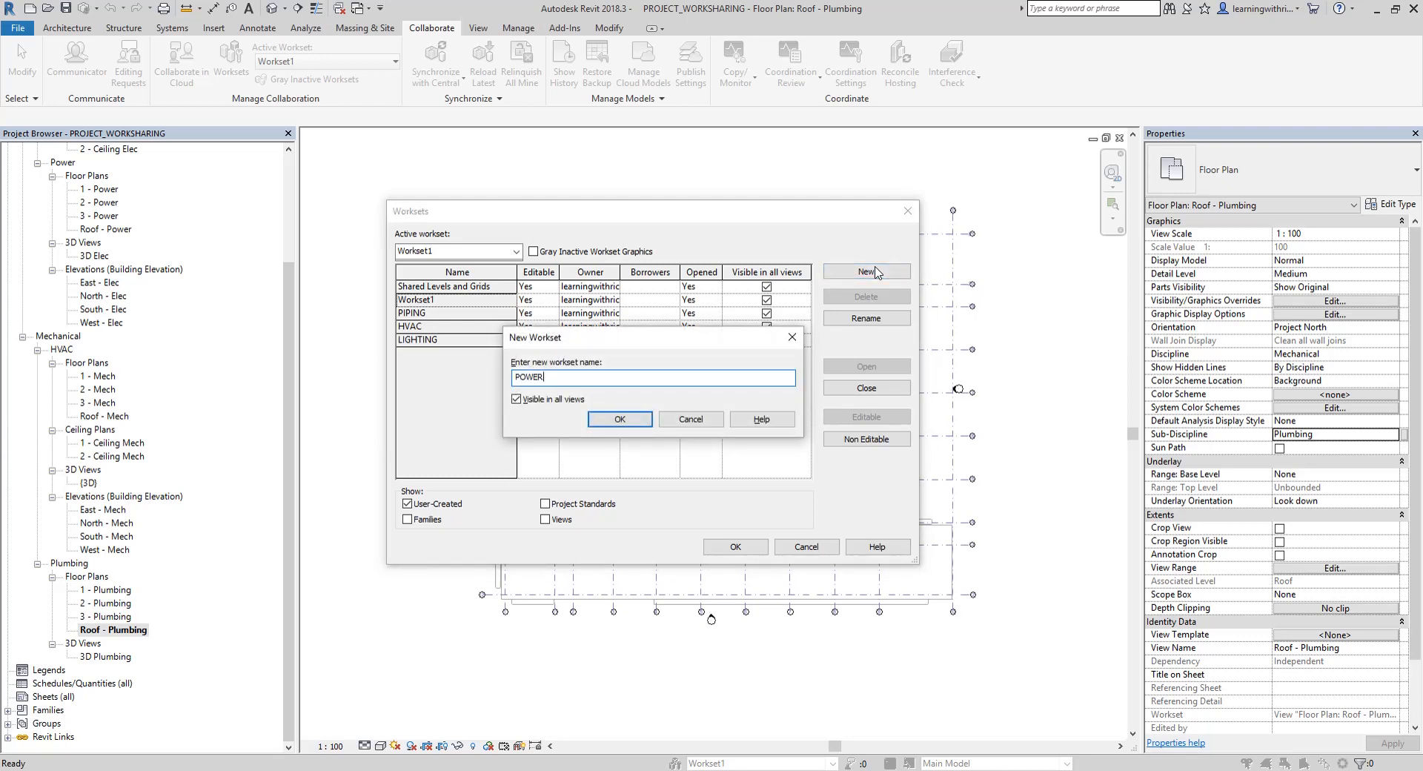
pyautogui.press('Return')
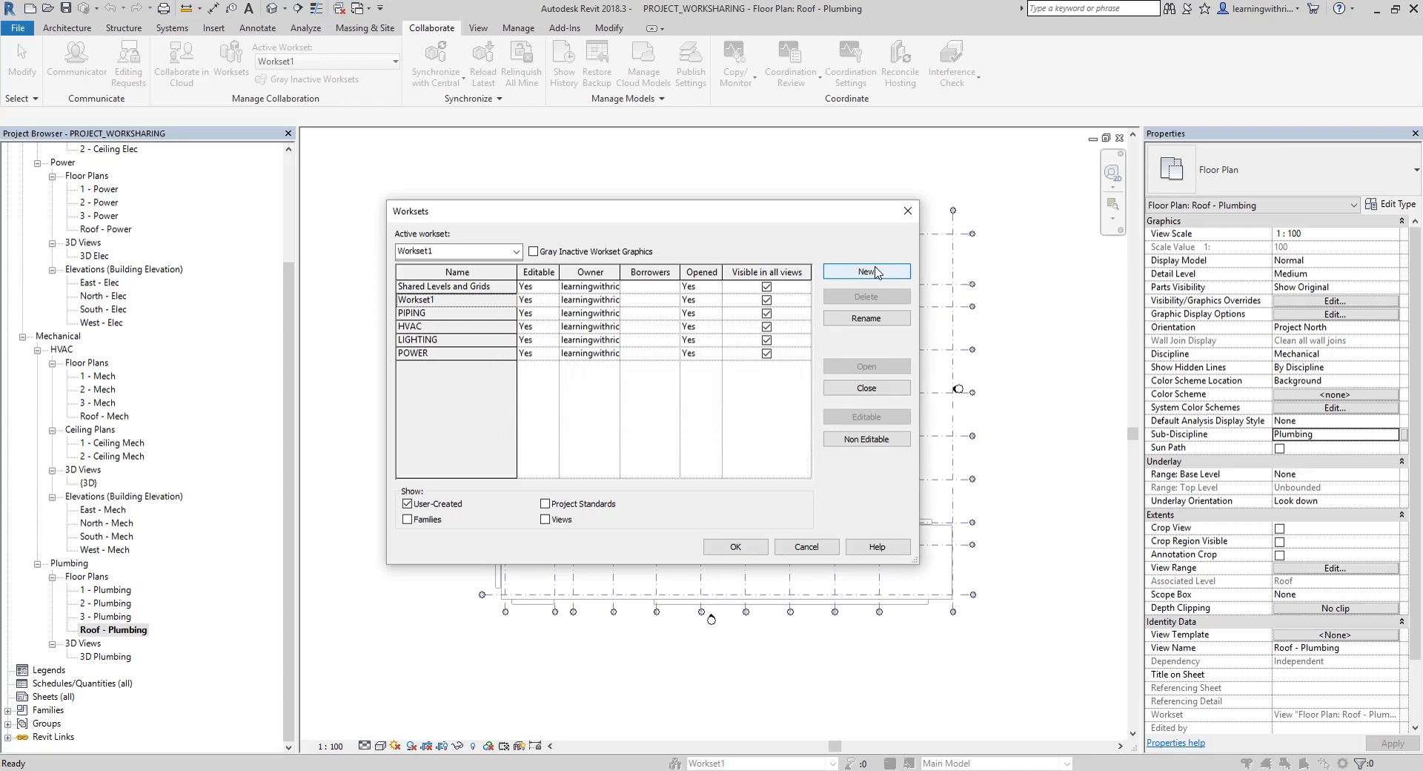
pyautogui.click(876, 271)
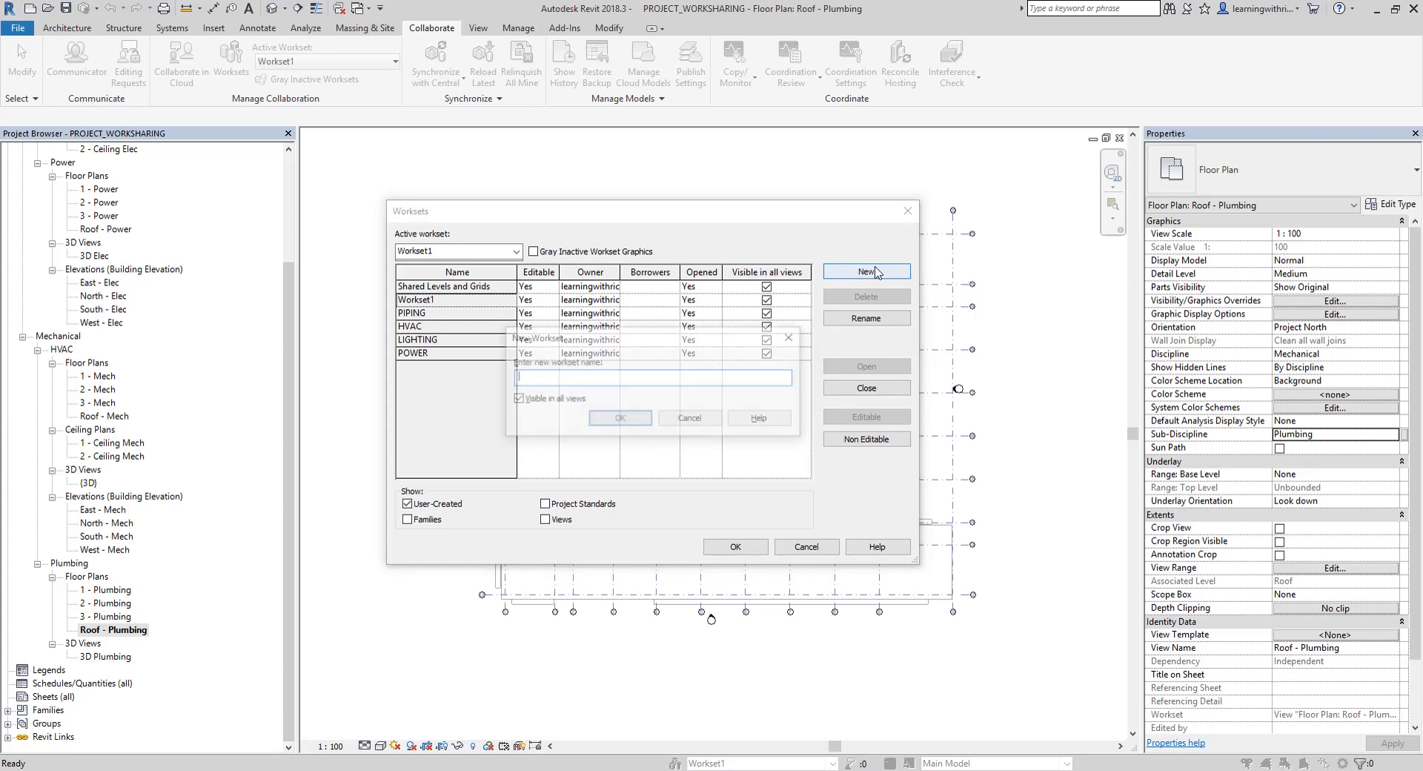
pyautogui.write('SANITA')
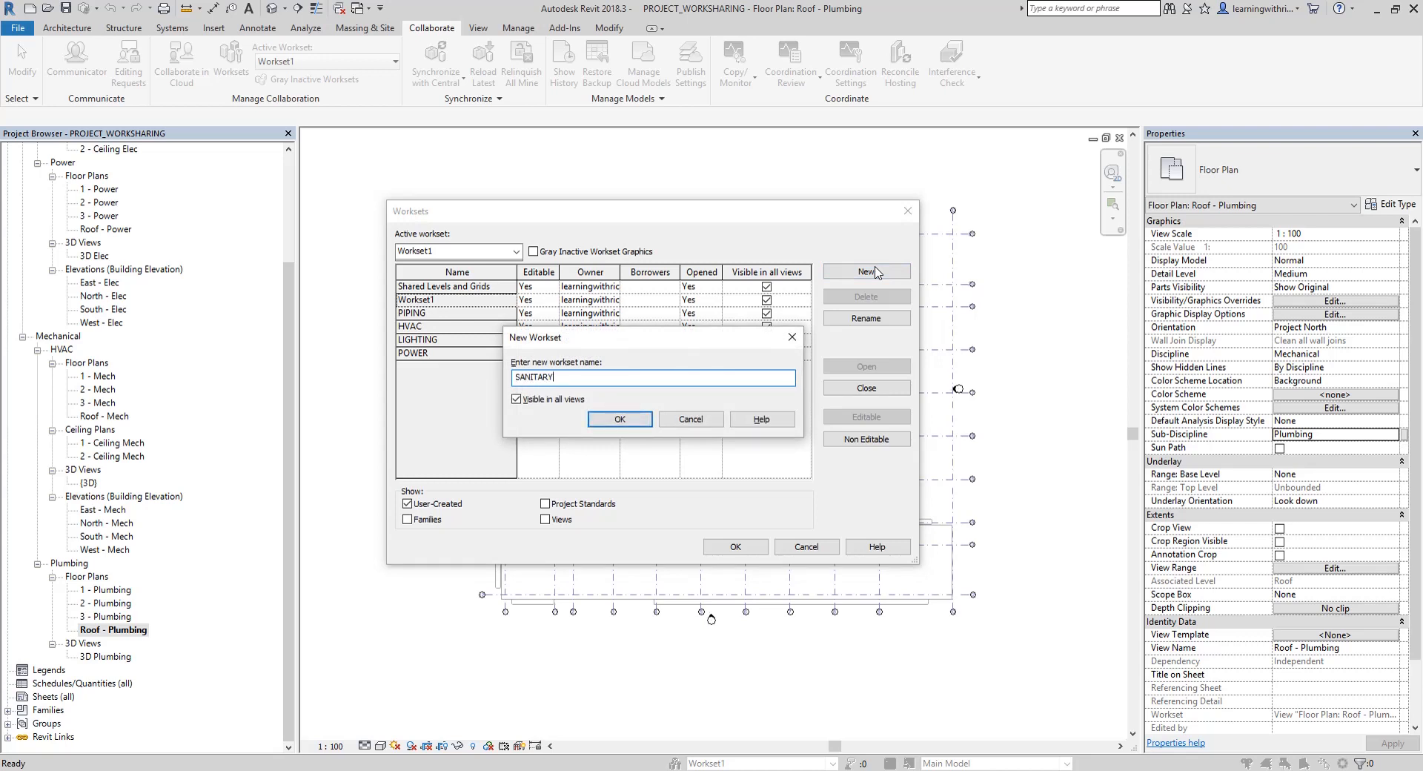
pyautogui.write('RY')
pyautogui.press('Return')
# Add the PLUMBING and ARCHITECTURAL worksets, both visible in all views
pyautogui.click(875, 271)
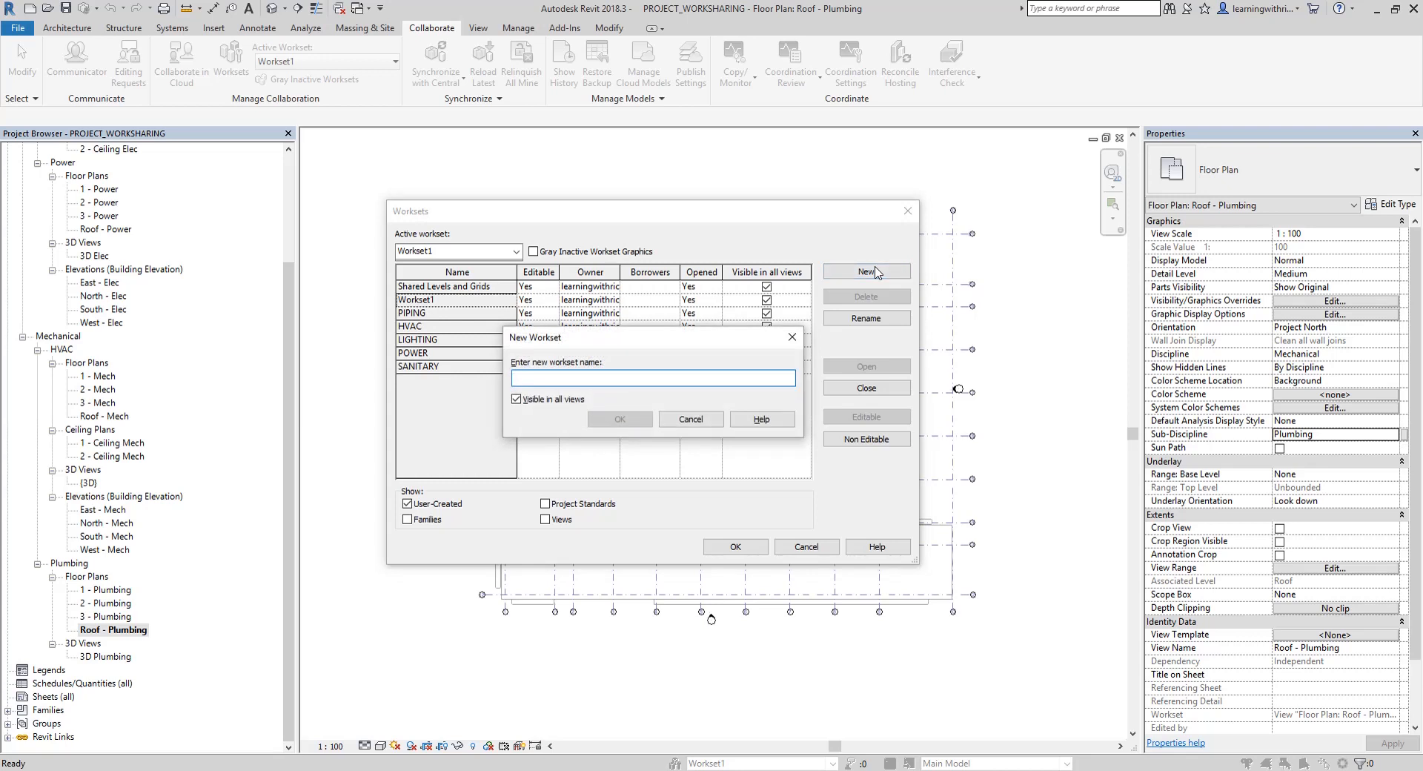
pyautogui.write('PLUMBING')
pyautogui.press('Return')
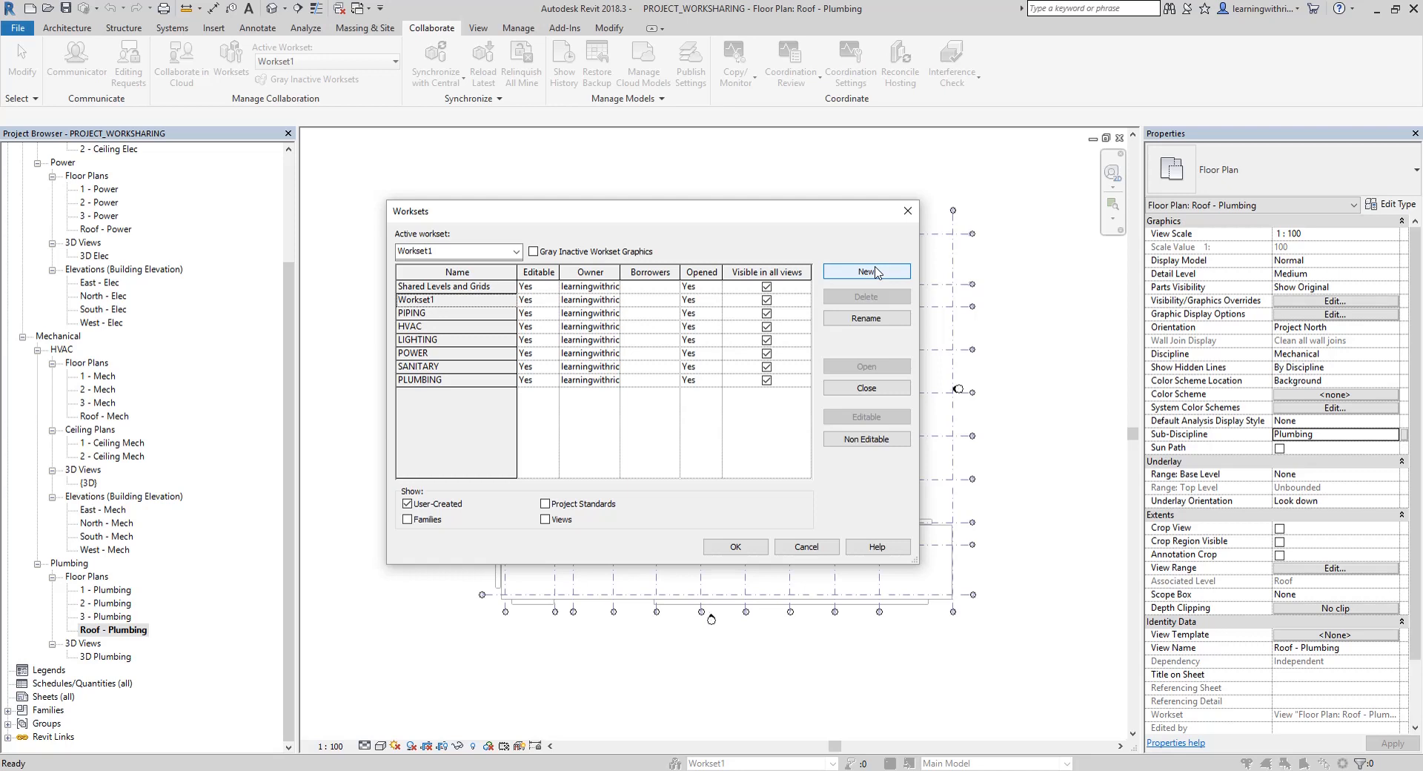
pyautogui.click(877, 273)
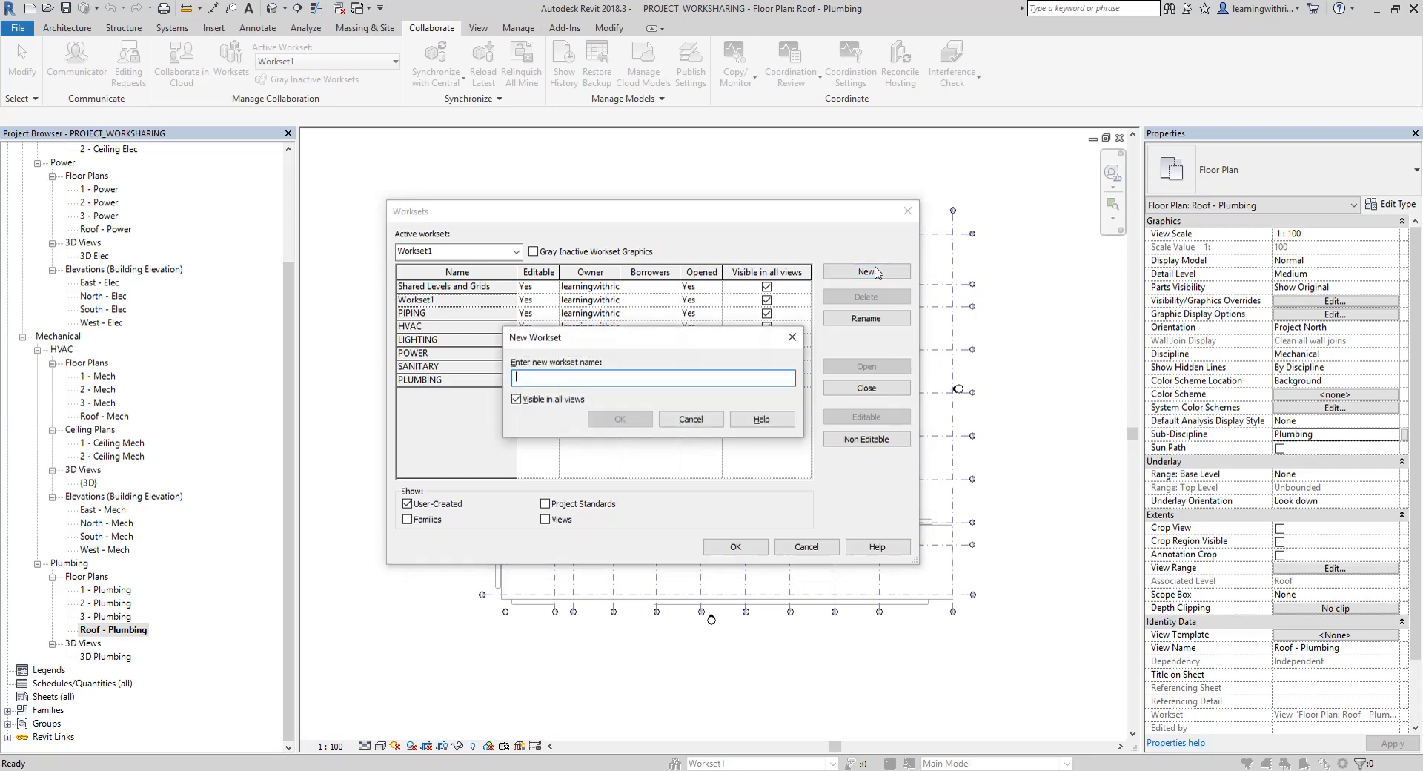
pyautogui.write('ARCHITECT')
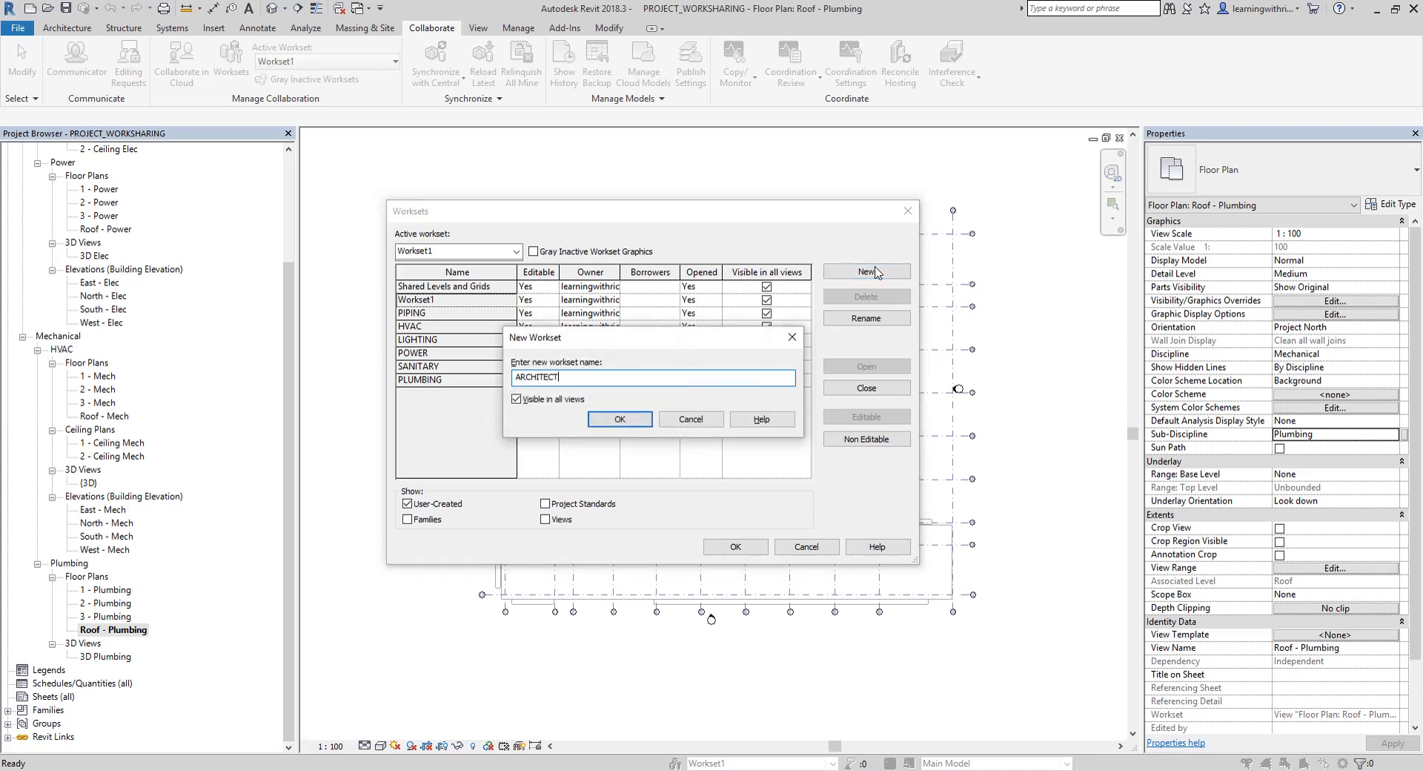
pyautogui.write('URAL')
pyautogui.click(616, 418)
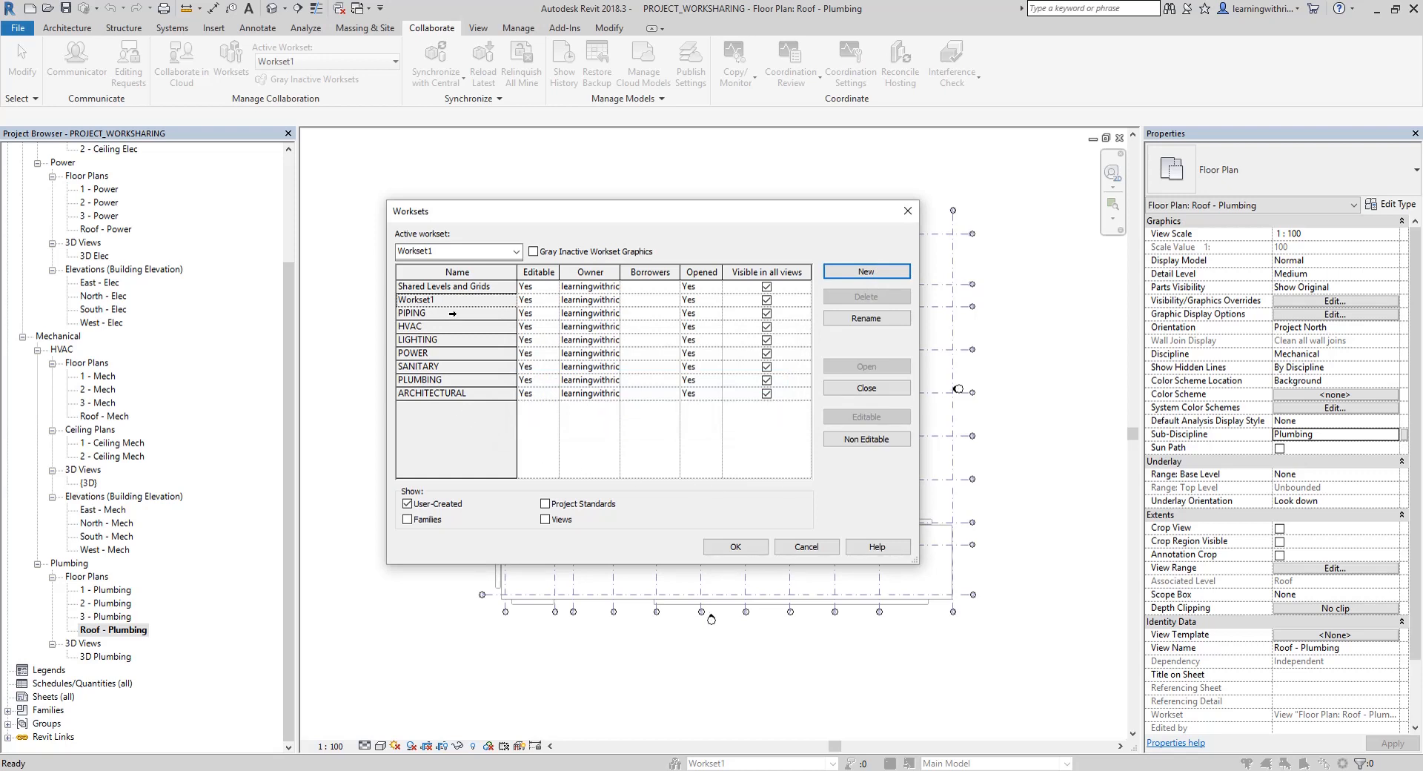
# Add a workset named FIRE PROTECTION and make HVAC the active workset
pyautogui.click(866, 271)
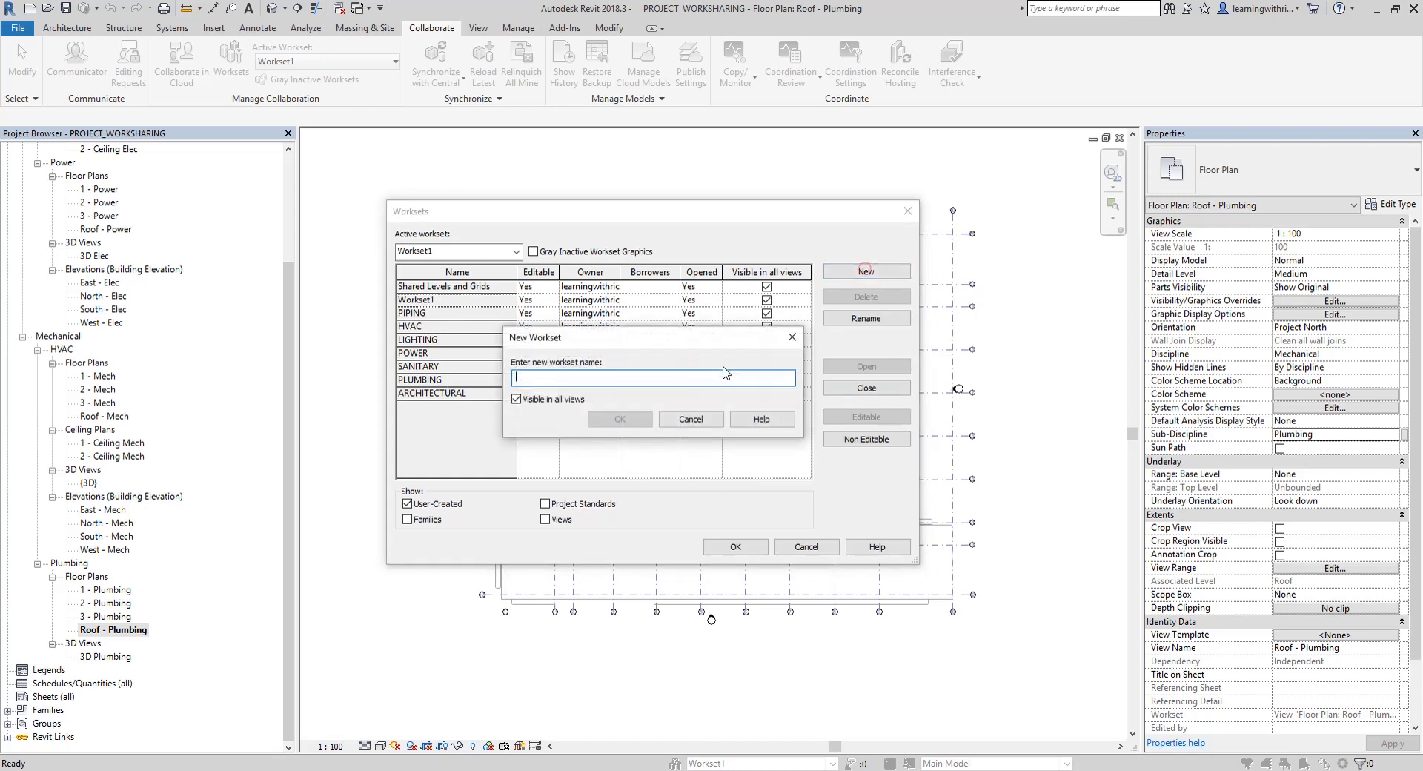
pyautogui.write('FIRE PRO')
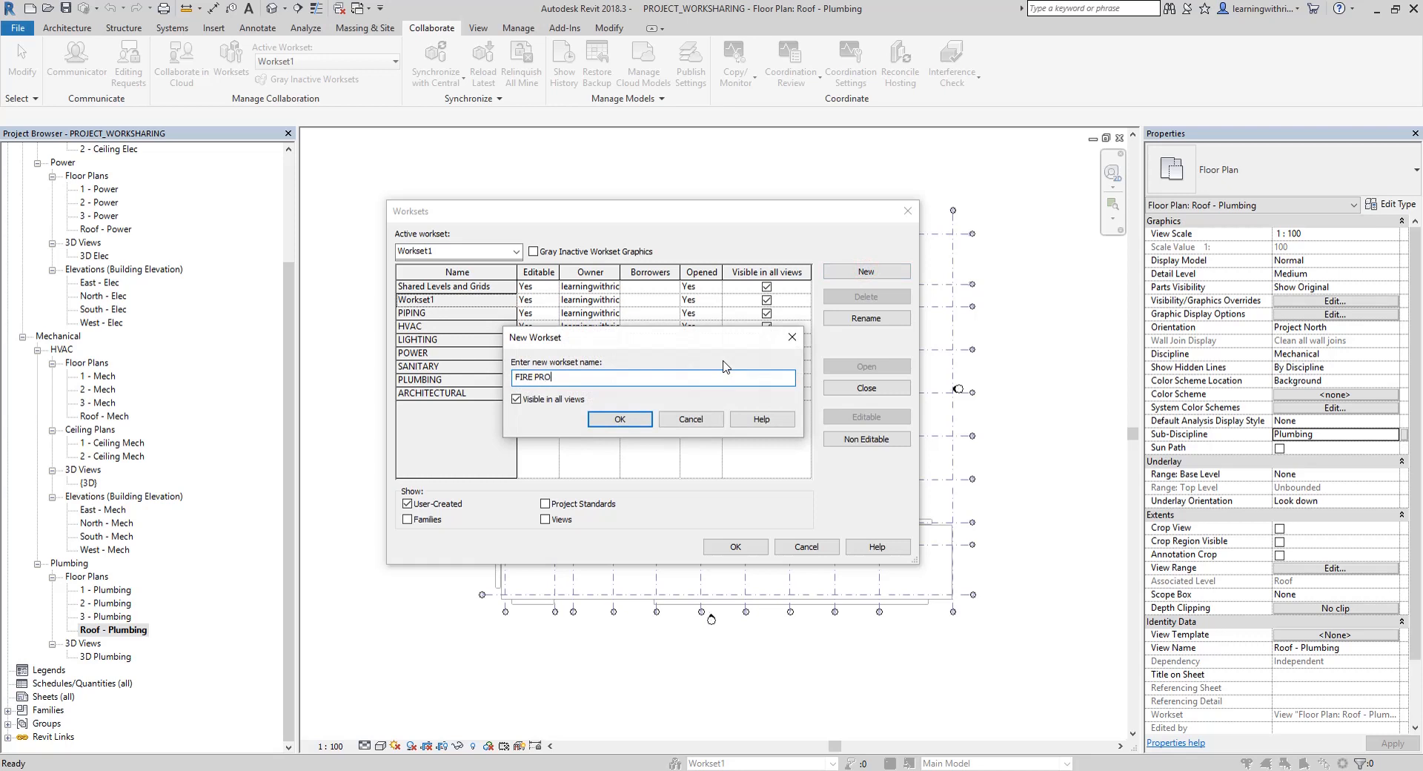
pyautogui.write('TECTION')
pyautogui.click(605, 423)
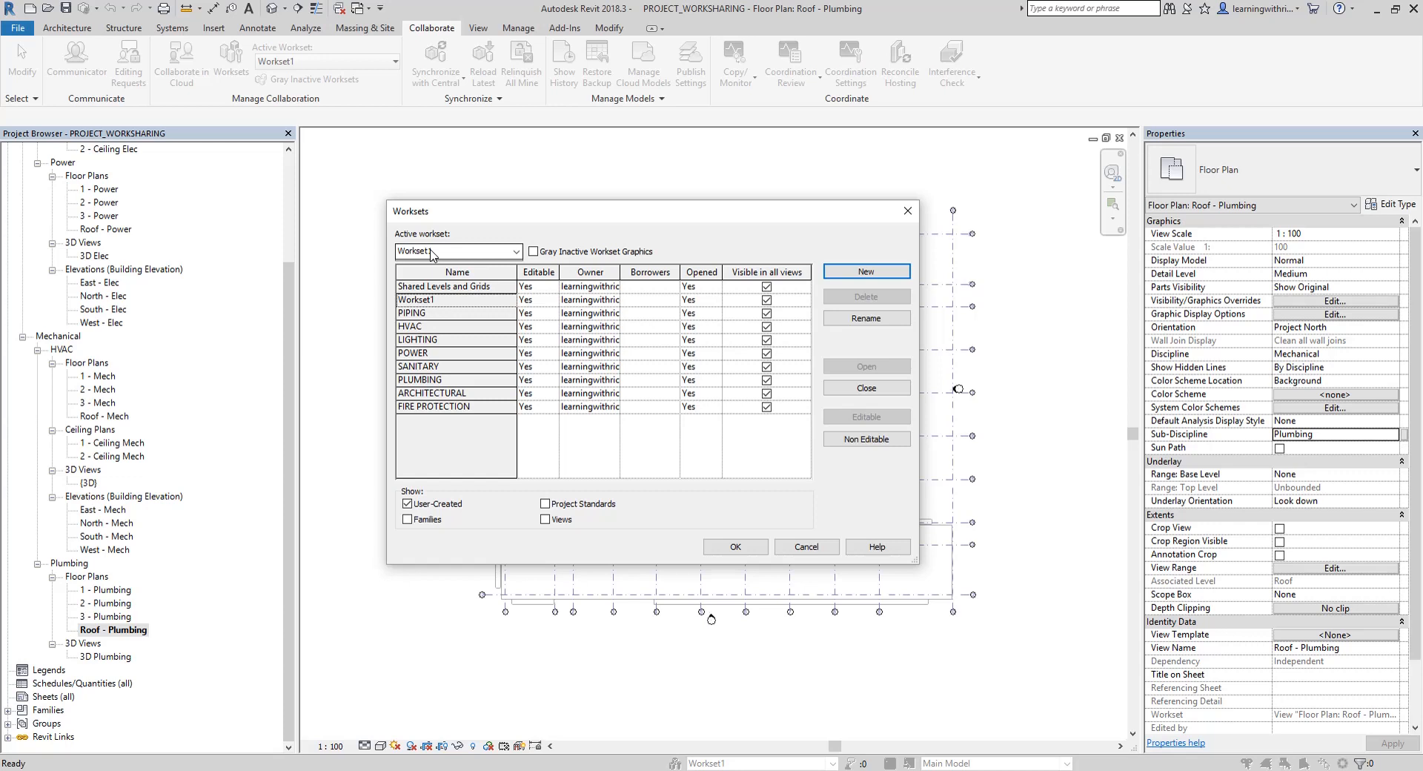
pyautogui.click(432, 254)
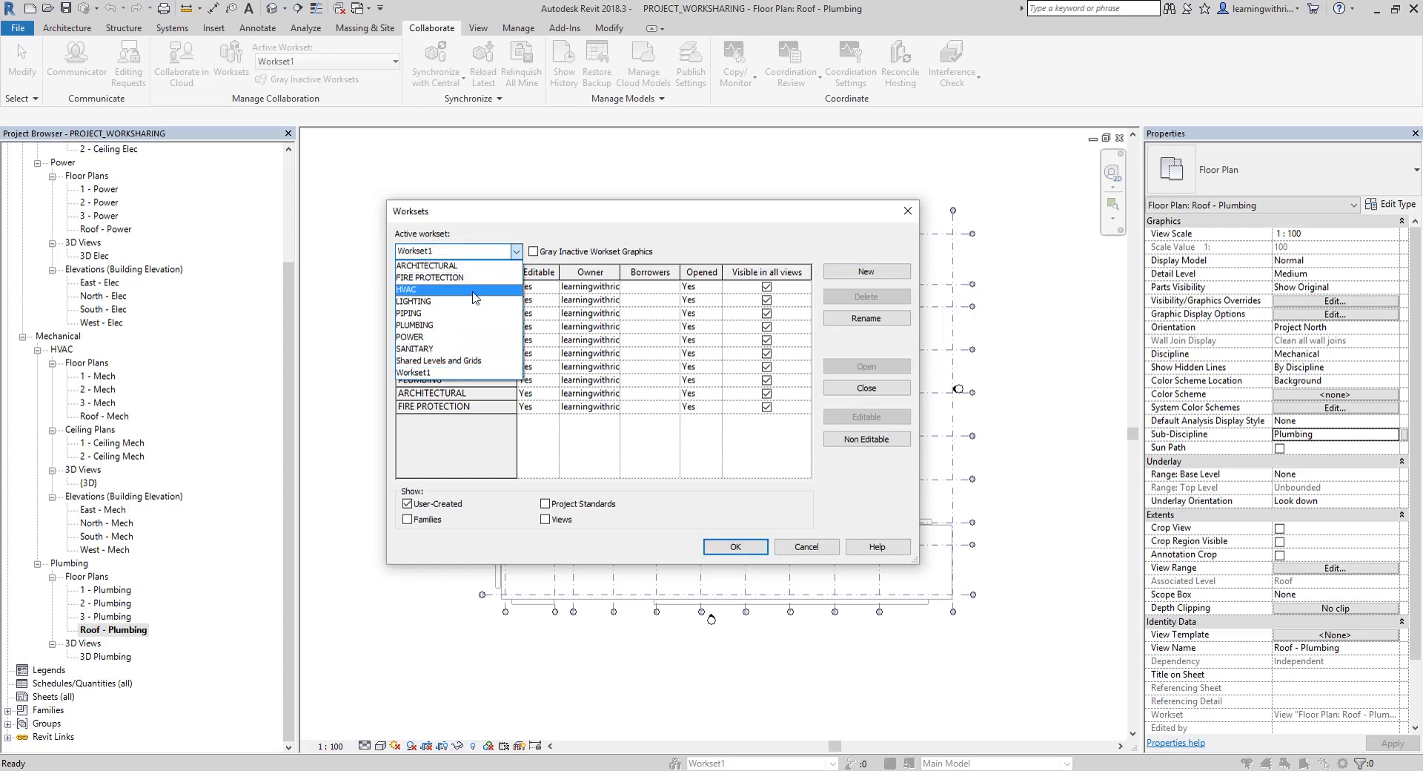
pyautogui.click(410, 288)
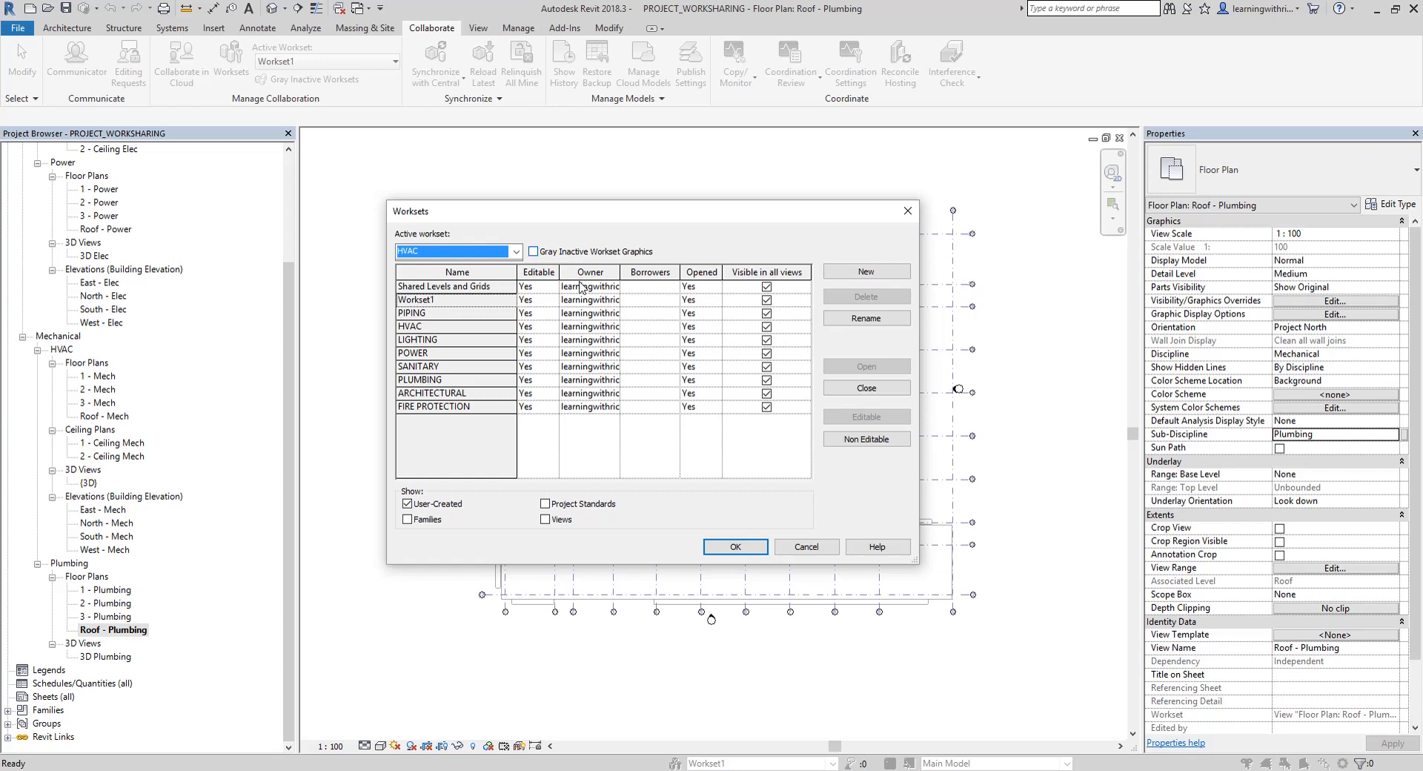
# Rename Workset1 to STRUCTURAL and accept the workset setup
pyautogui.click(428, 301)
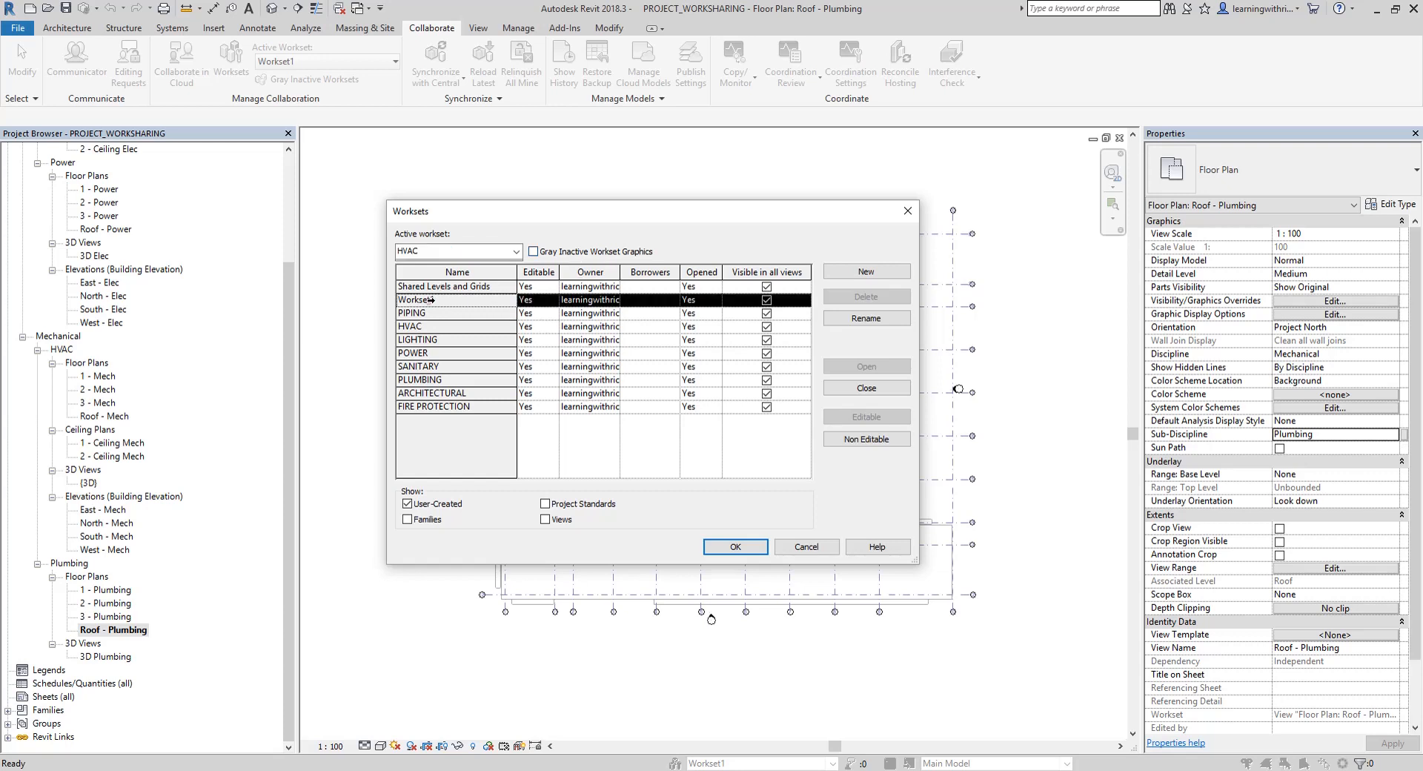
pyautogui.click(867, 318)
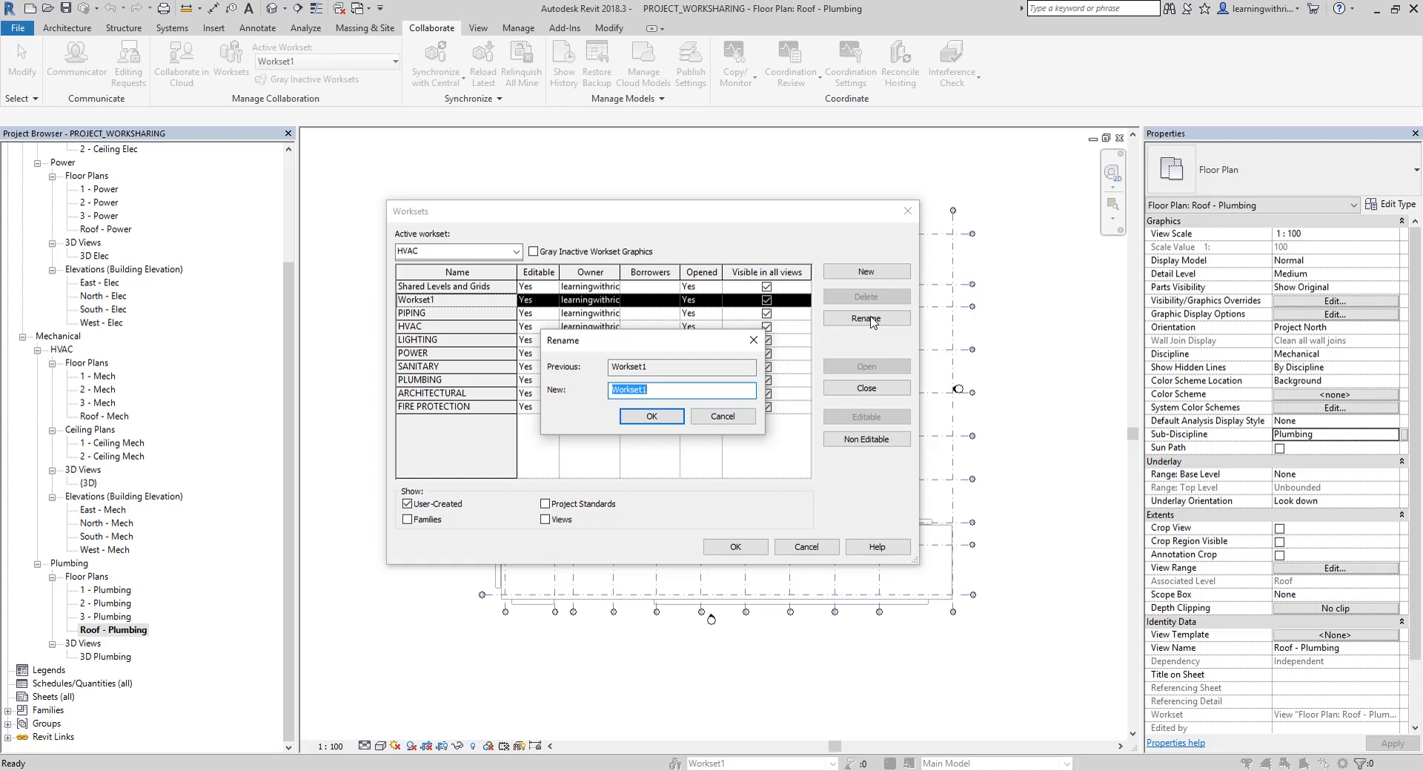
pyautogui.write('STRUCTURAK')
pyautogui.click(638, 420)
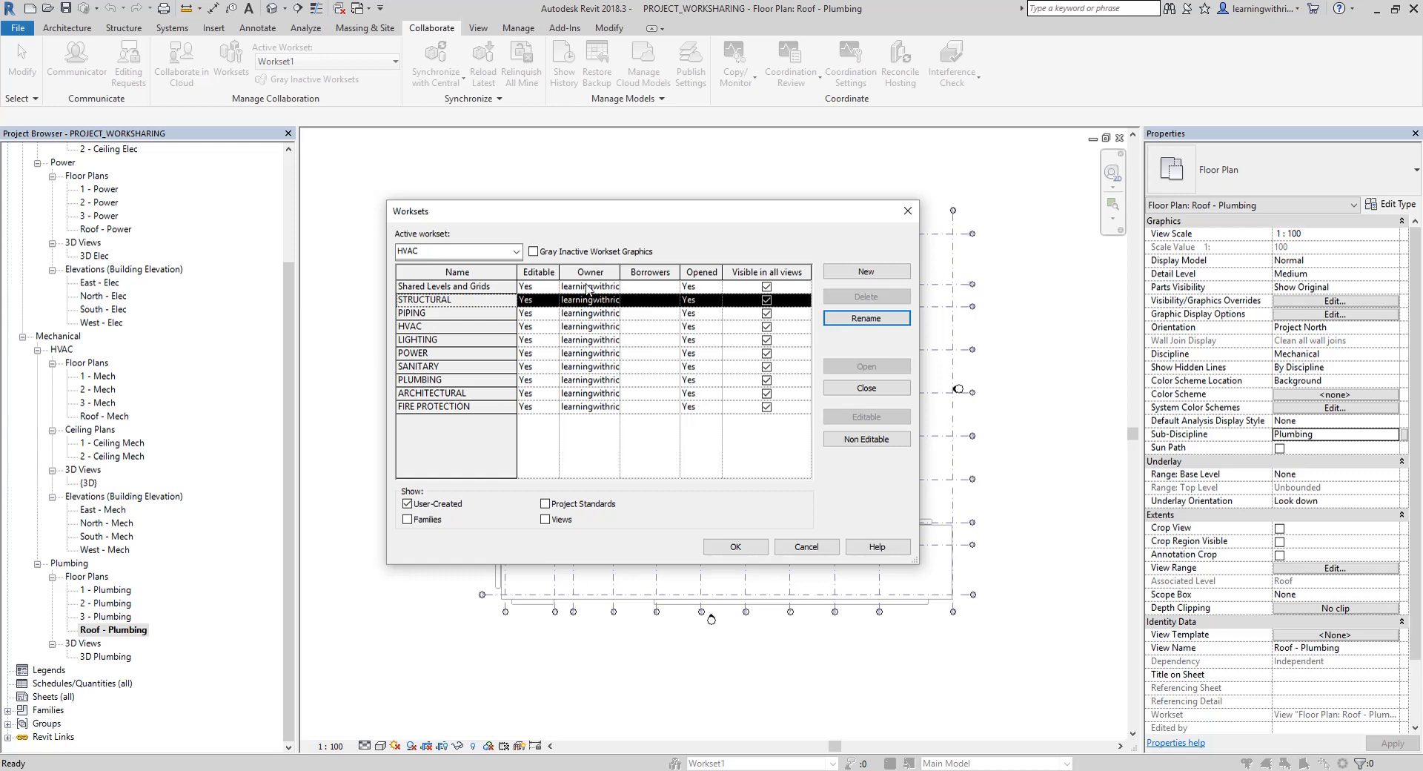
pyautogui.click(473, 286)
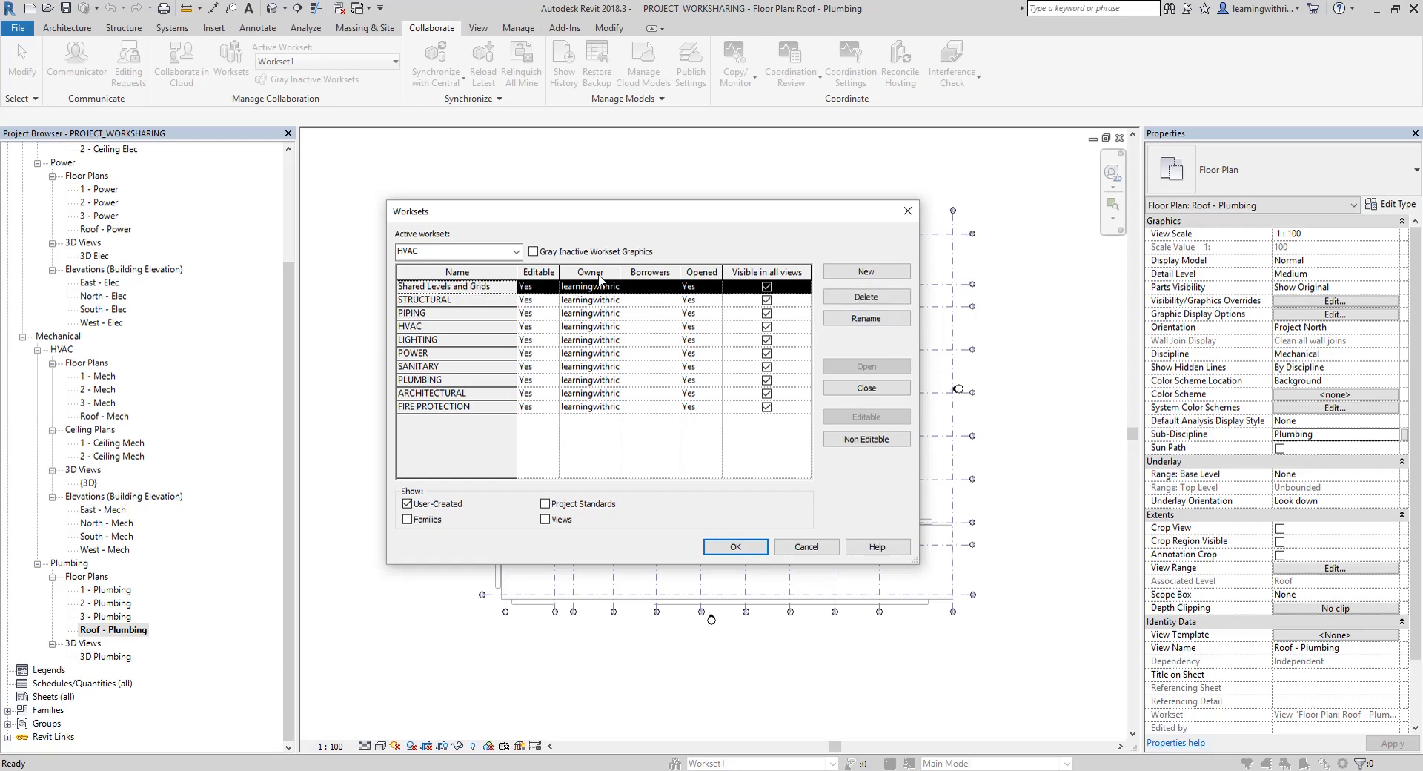
pyautogui.click(435, 300)
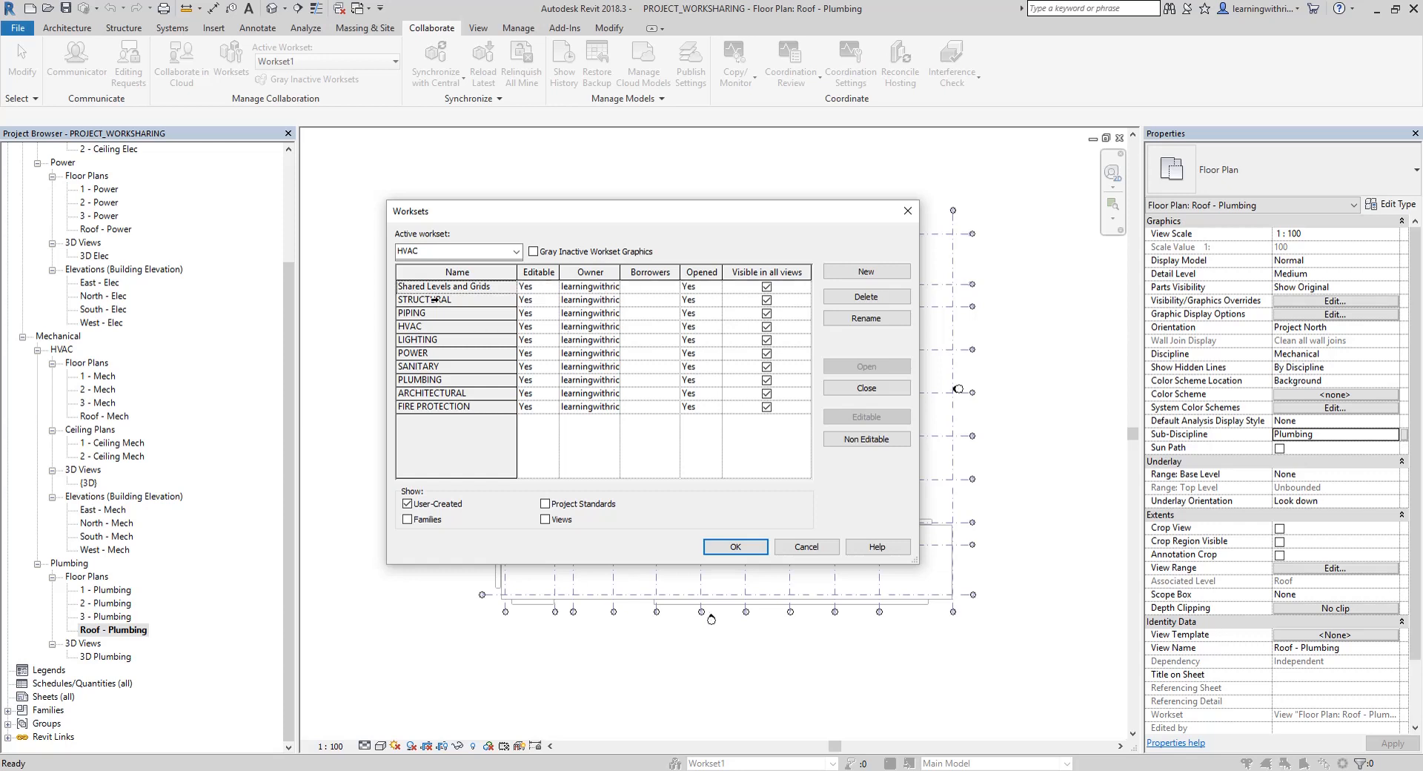
pyautogui.click(436, 300)
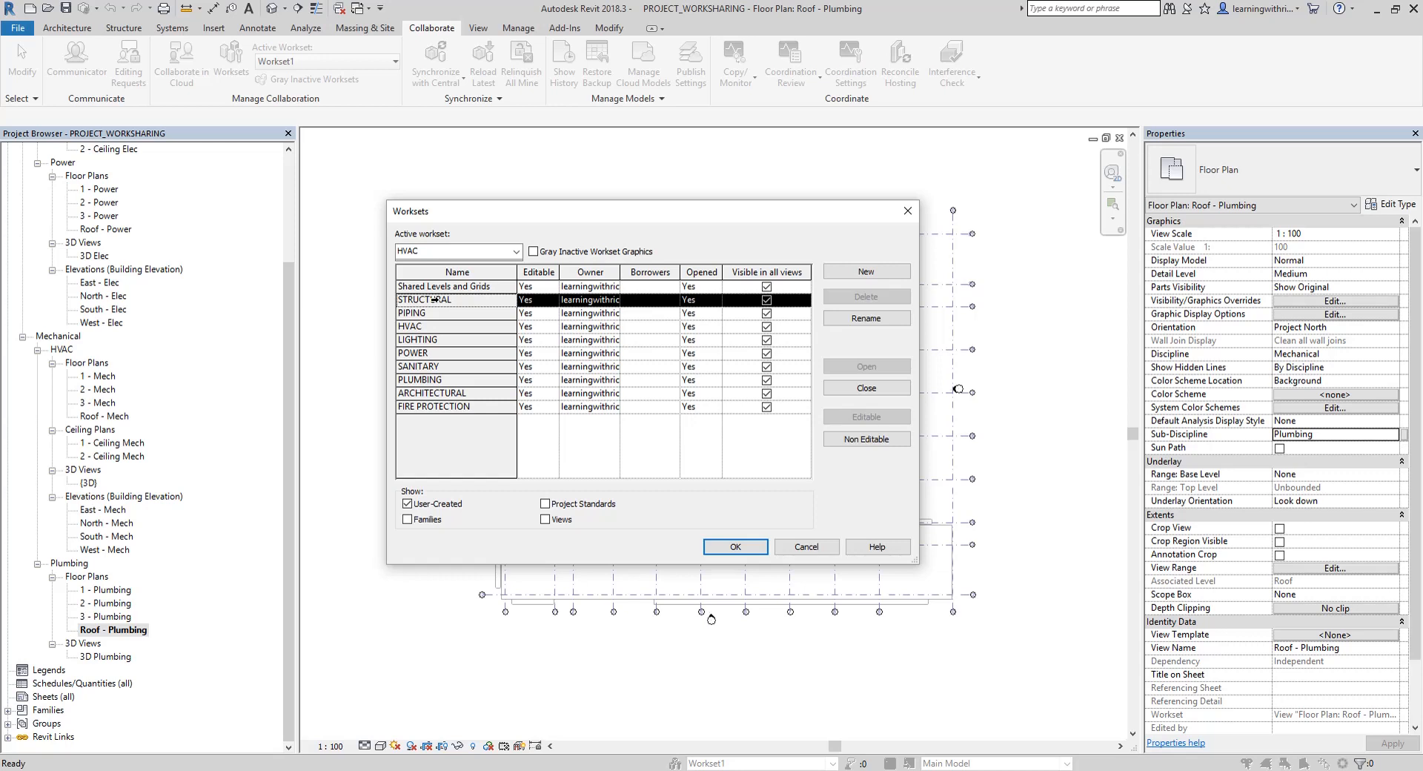
pyautogui.click(735, 547)
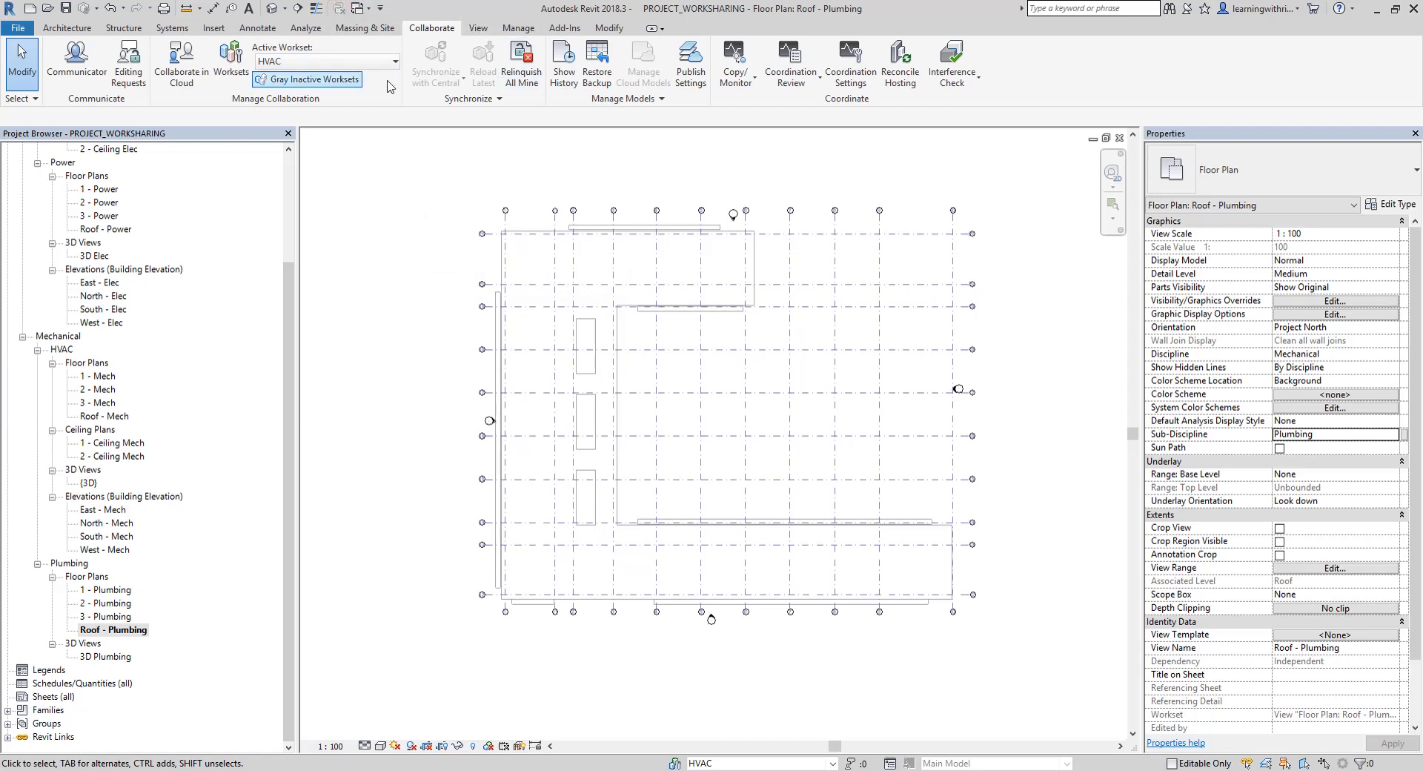
# Save the workshared project as the central model
pyautogui.click(66, 11)
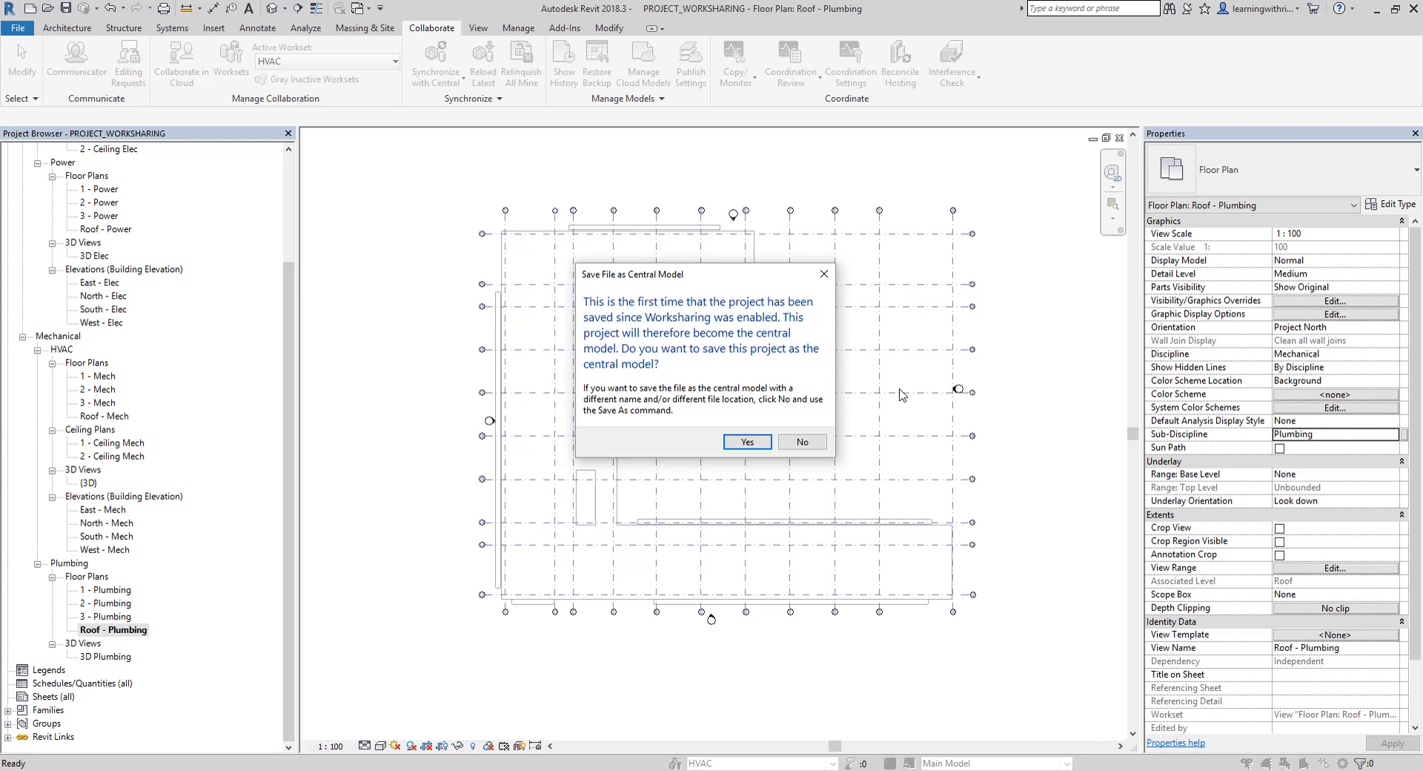
pyautogui.click(748, 444)
pyautogui.click(745, 443)
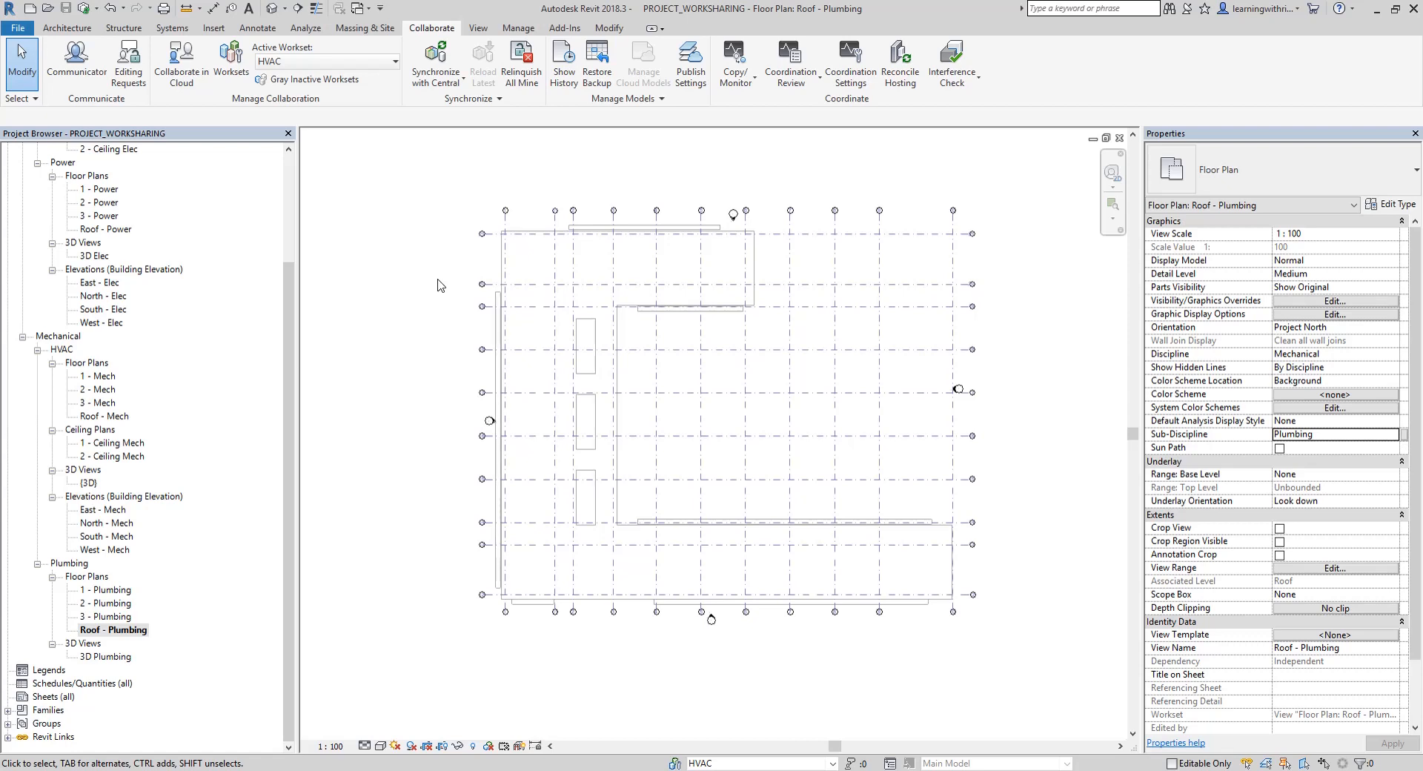
# Synchronize with central through Synchronize and Modify Settings, relinquishing the user-created worksets
pyautogui.click(446, 84)
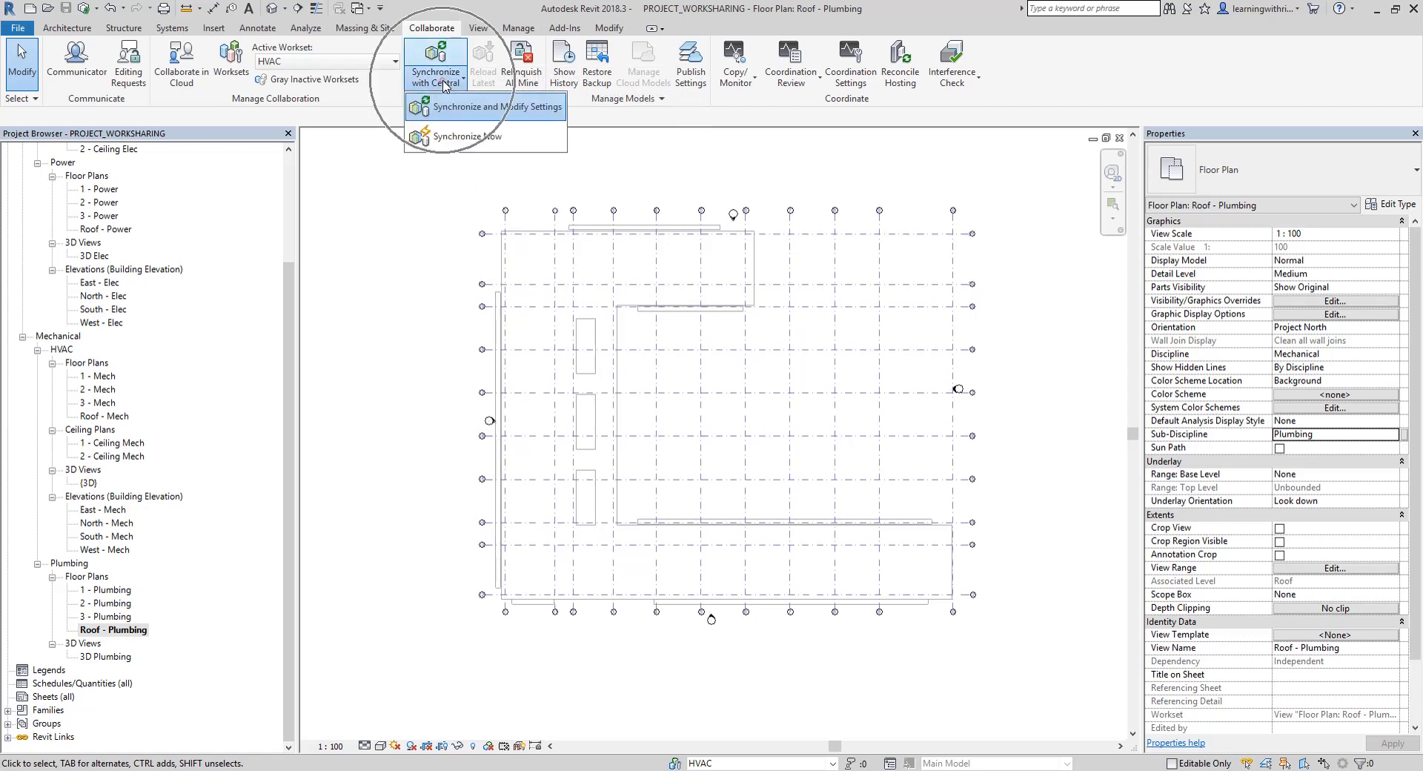
pyautogui.click(476, 111)
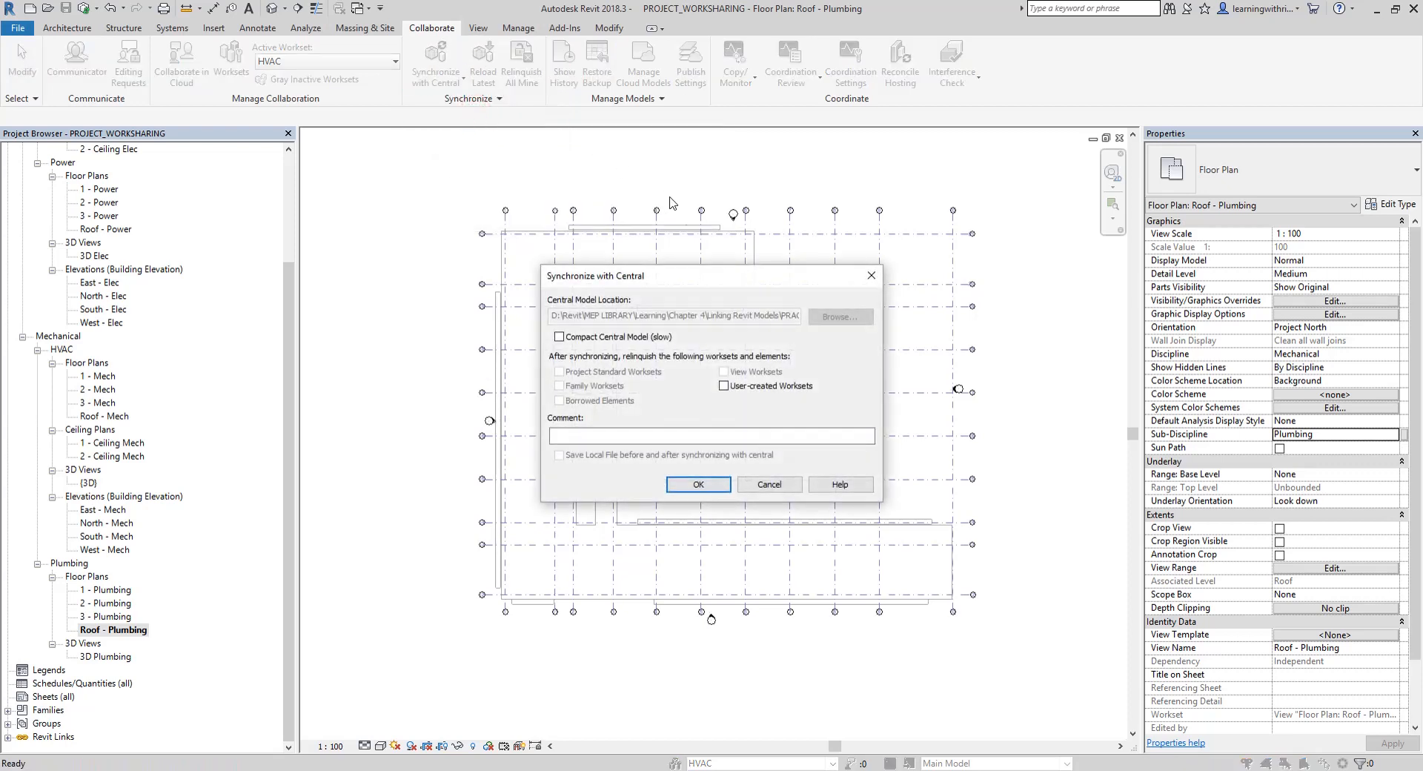
pyautogui.moveTo(700, 285); pyautogui.dragTo(570, 171)
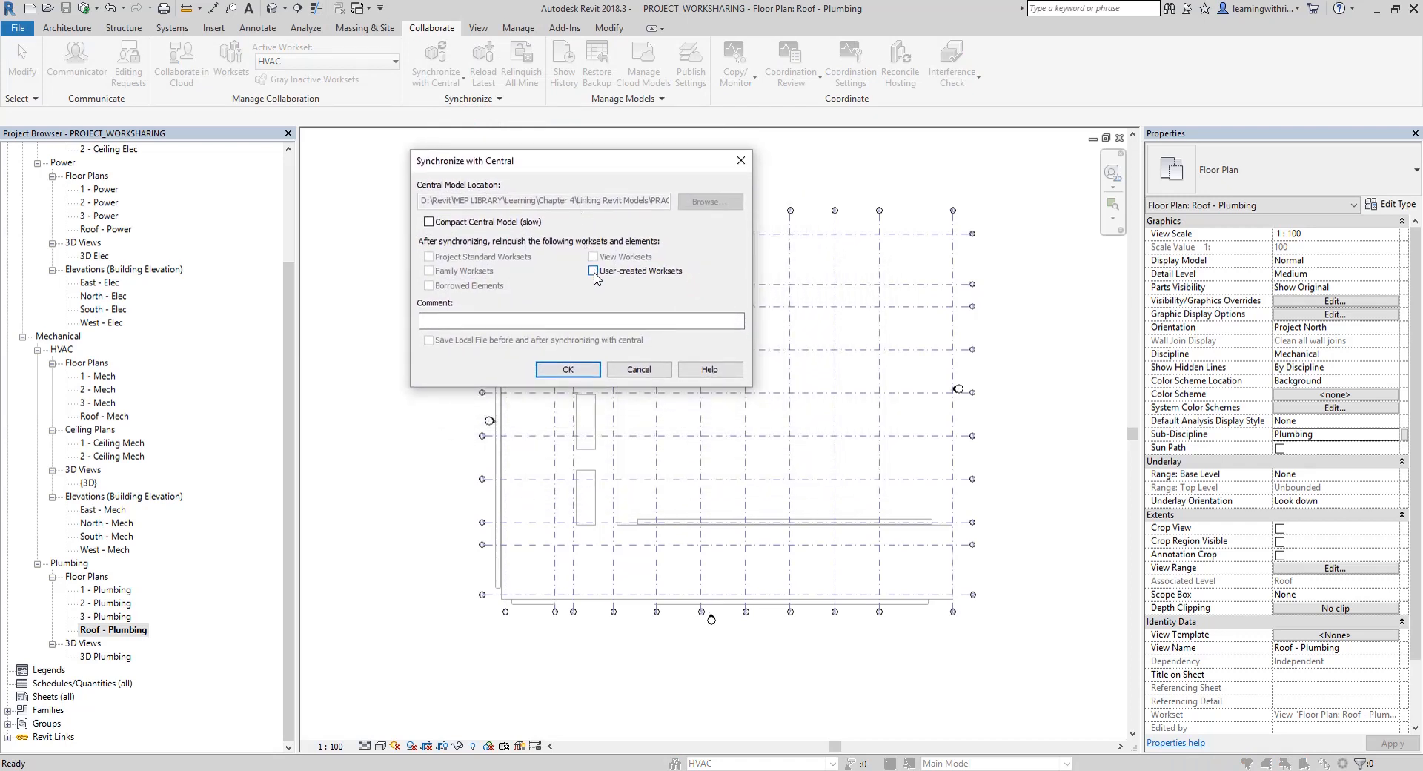
pyautogui.click(594, 271)
pyautogui.press('ctrl')
pyautogui.press('ctrl')
pyautogui.click(510, 246)
pyautogui.press('ctrl')
pyautogui.press('ctrl')
pyautogui.click(565, 373)
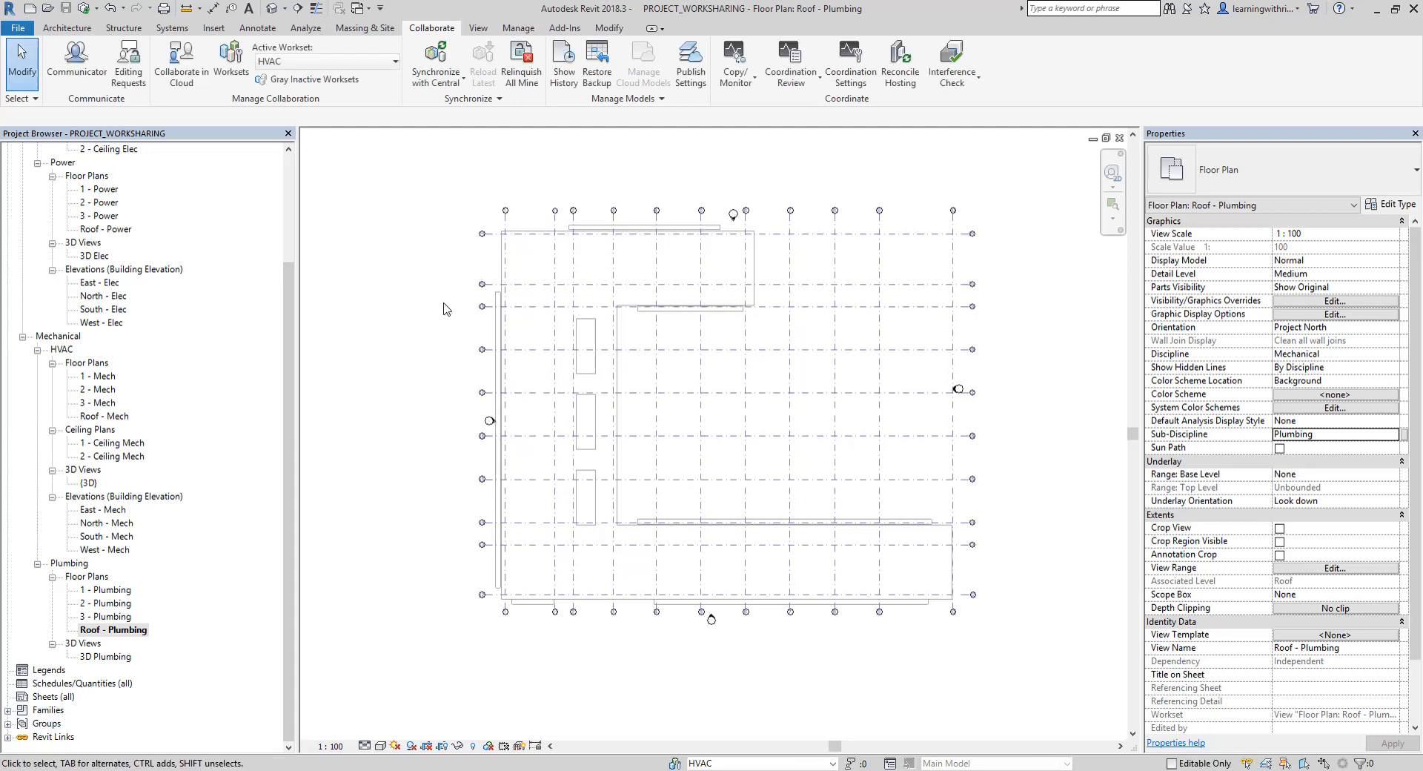
# Review the editable status and owner of each workset, leaving the worksets as they are
pyautogui.click(228, 61)
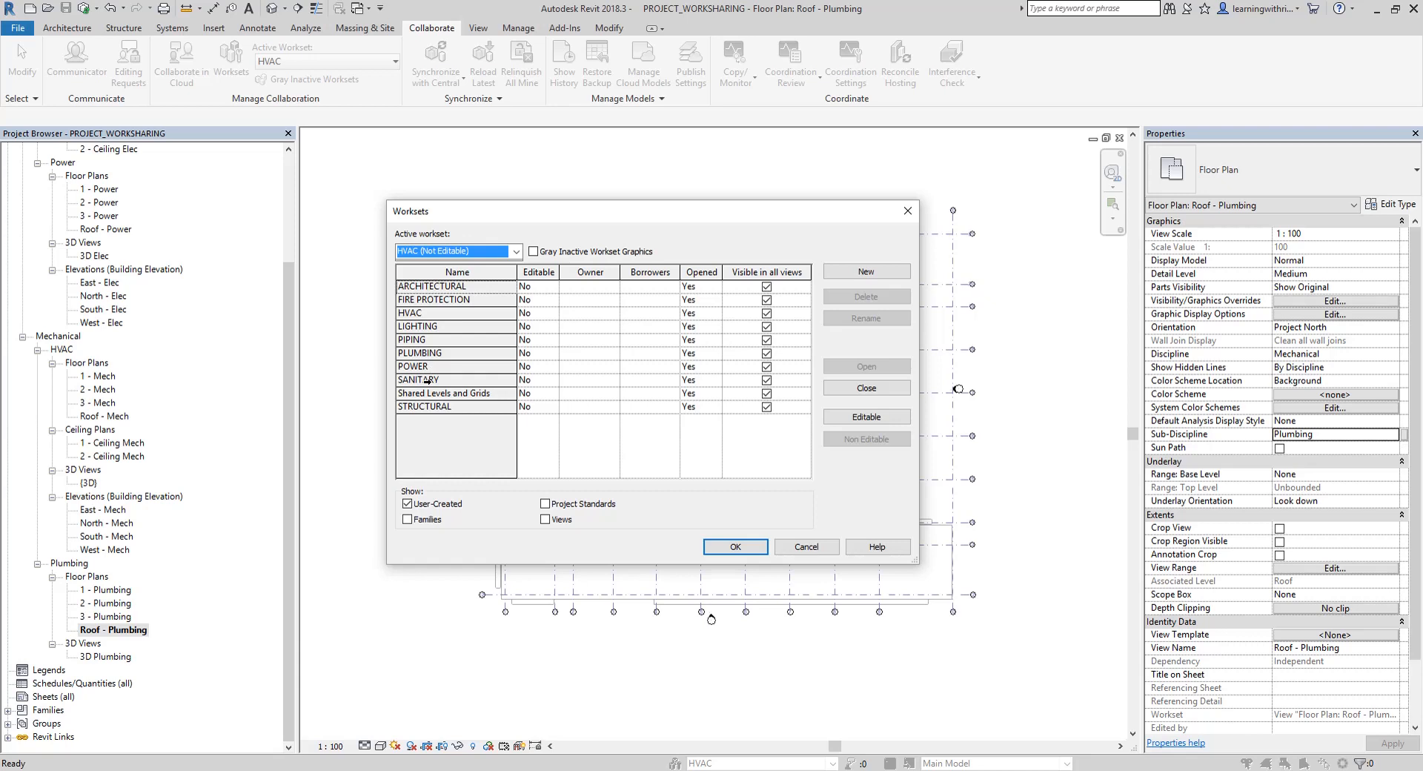
pyautogui.click(808, 546)
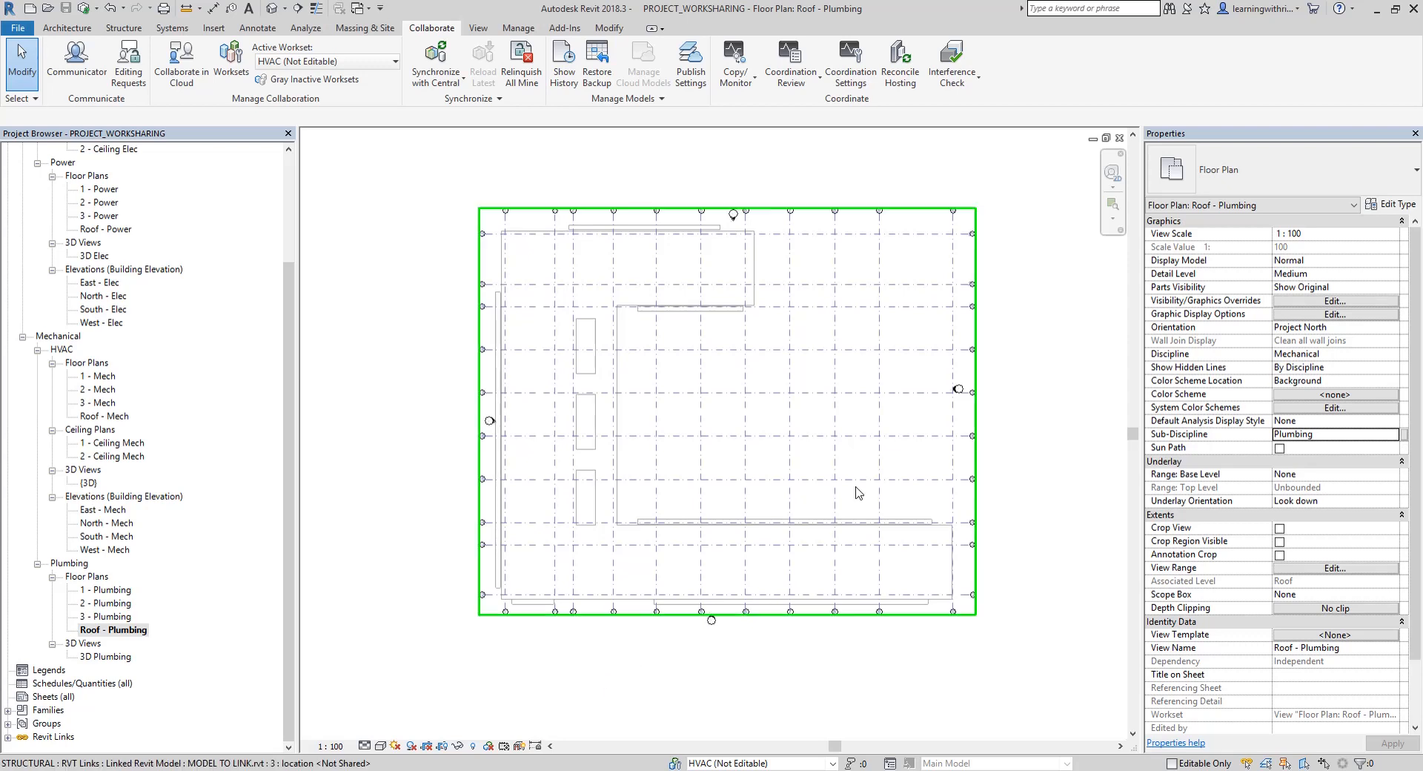
pyautogui.click(744, 173)
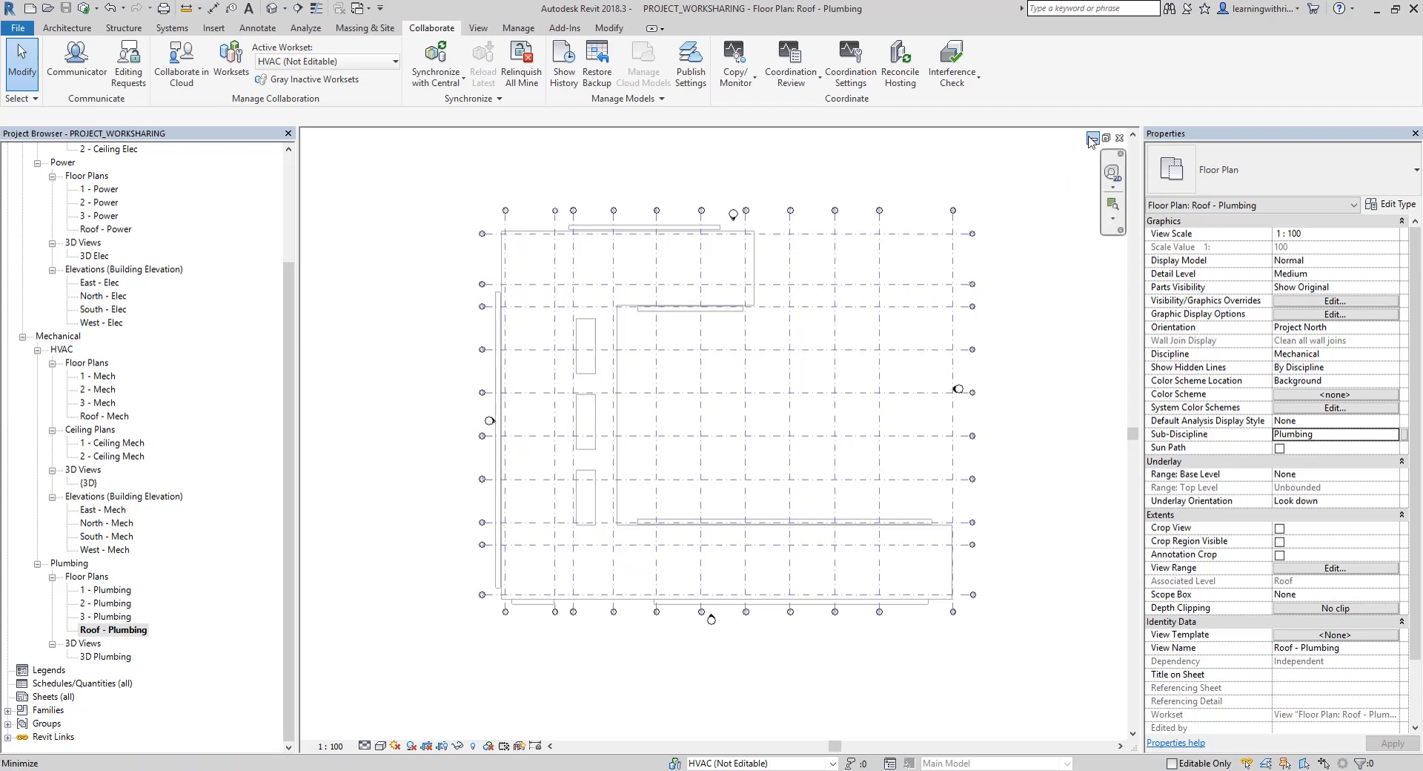
# Close the central project and open PROJECT_WORKSHARING from the PRACTICE folder as a new local copy
pyautogui.click(1121, 139)
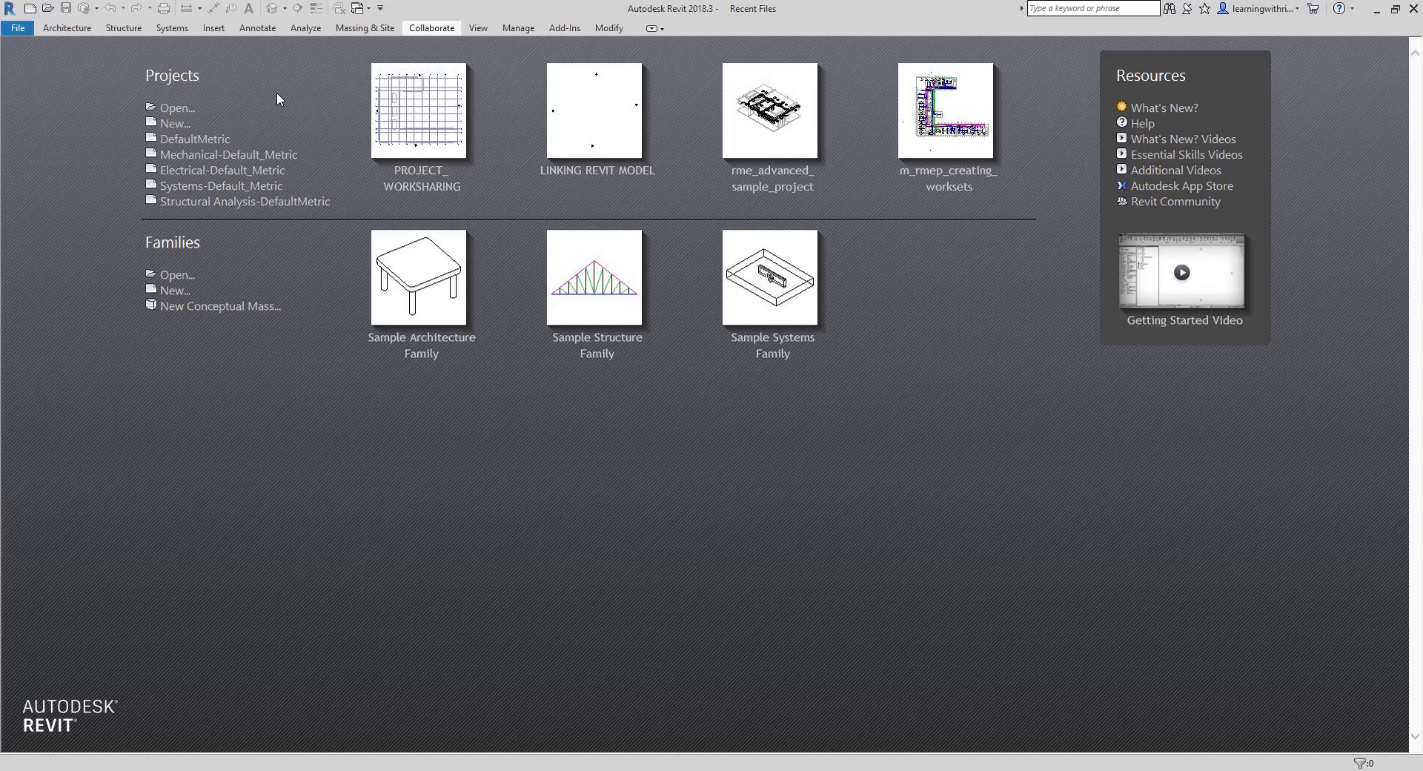
pyautogui.click(178, 108)
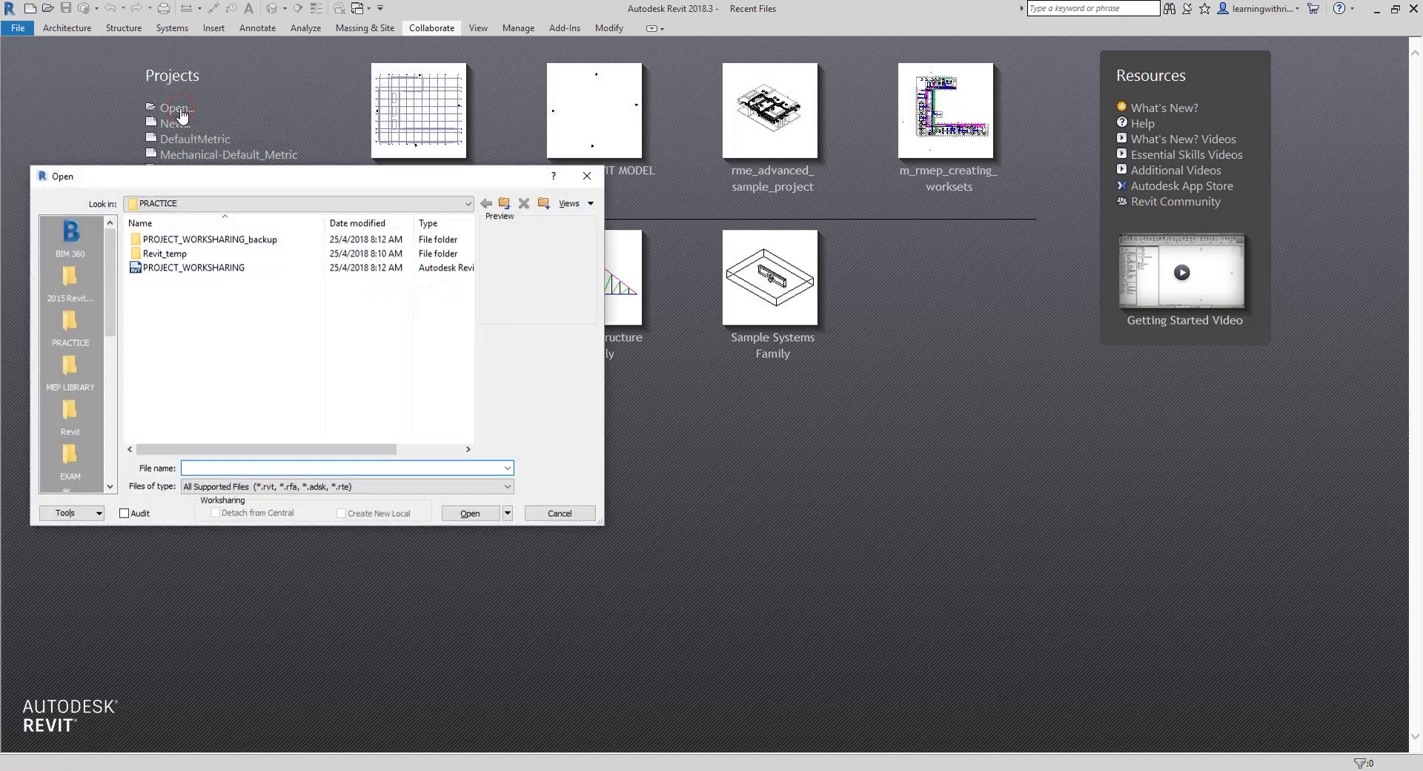
pyautogui.click(198, 273)
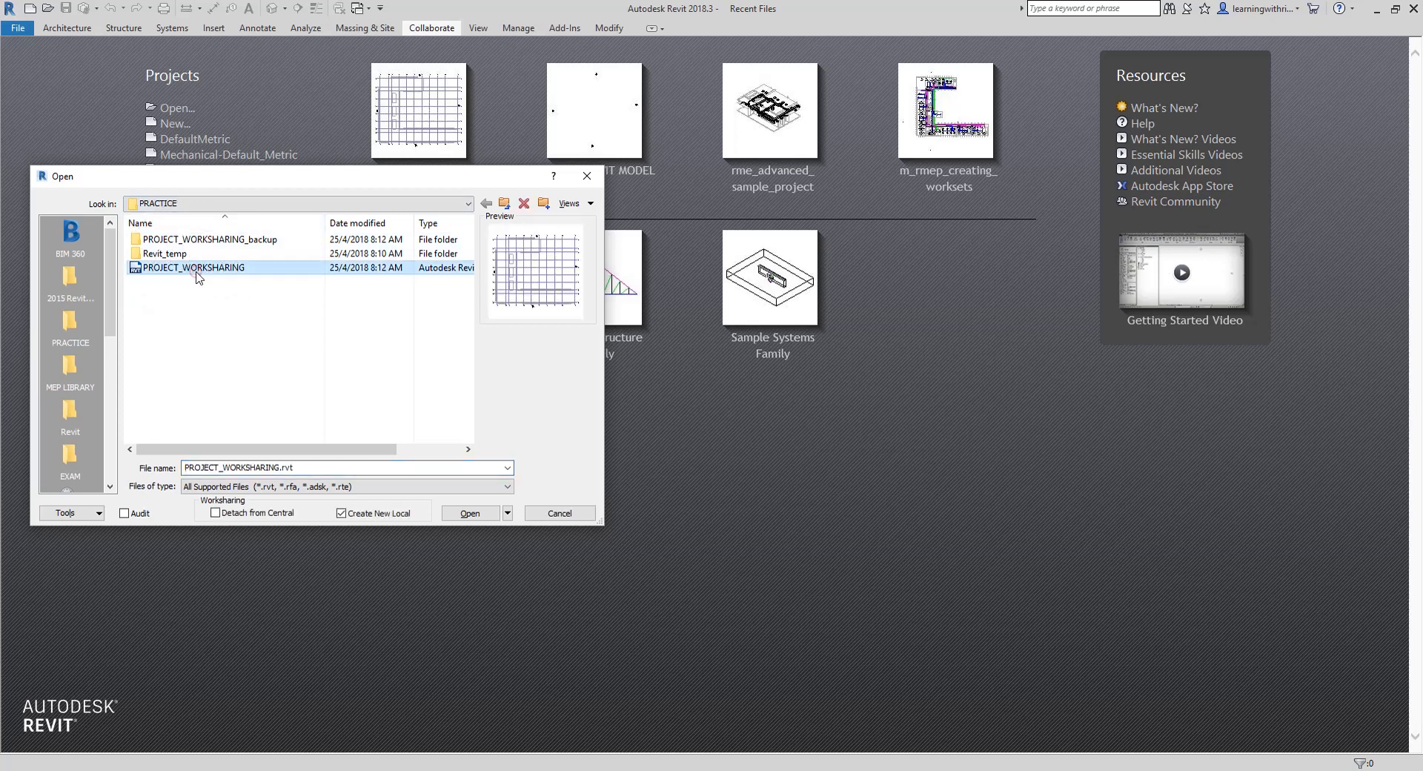
pyautogui.click(379, 519)
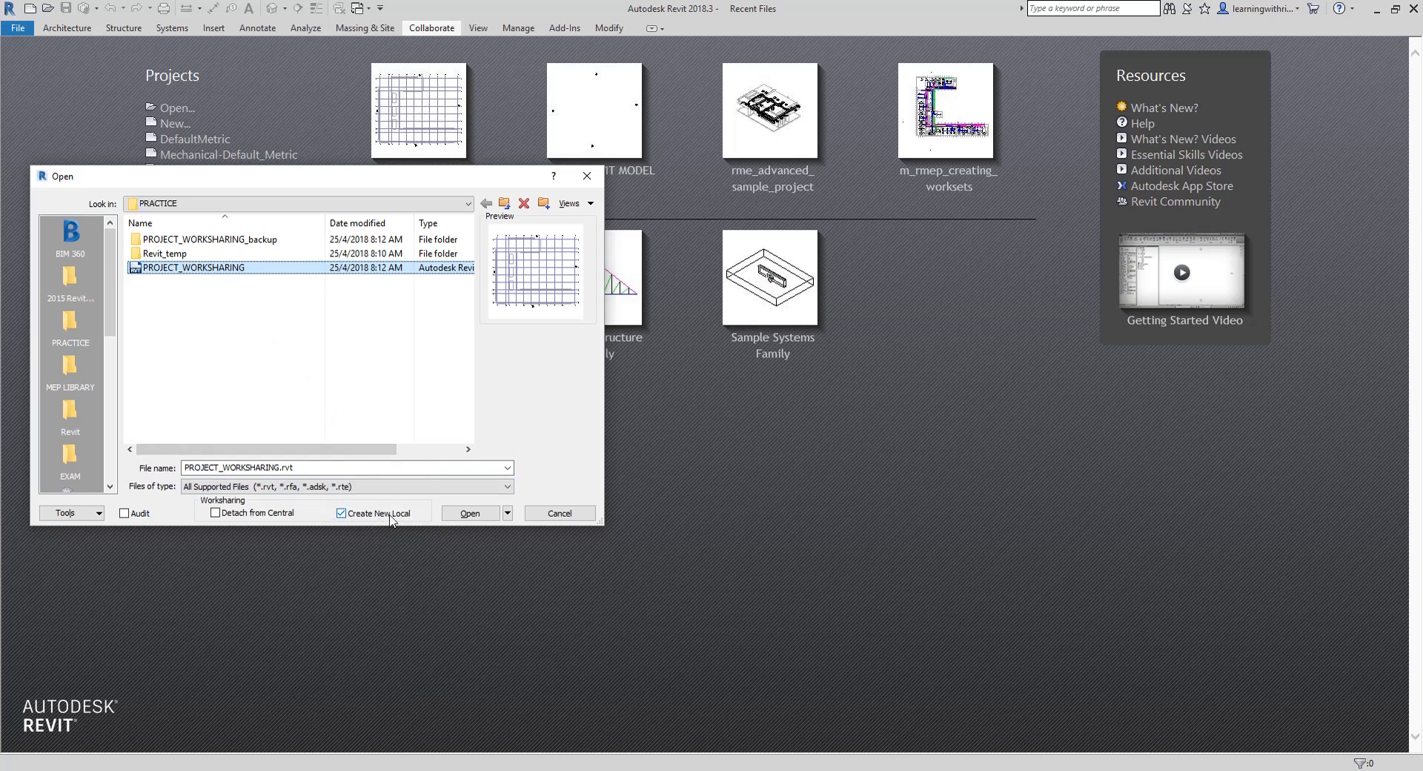
pyautogui.click(342, 522)
pyautogui.click(342, 513)
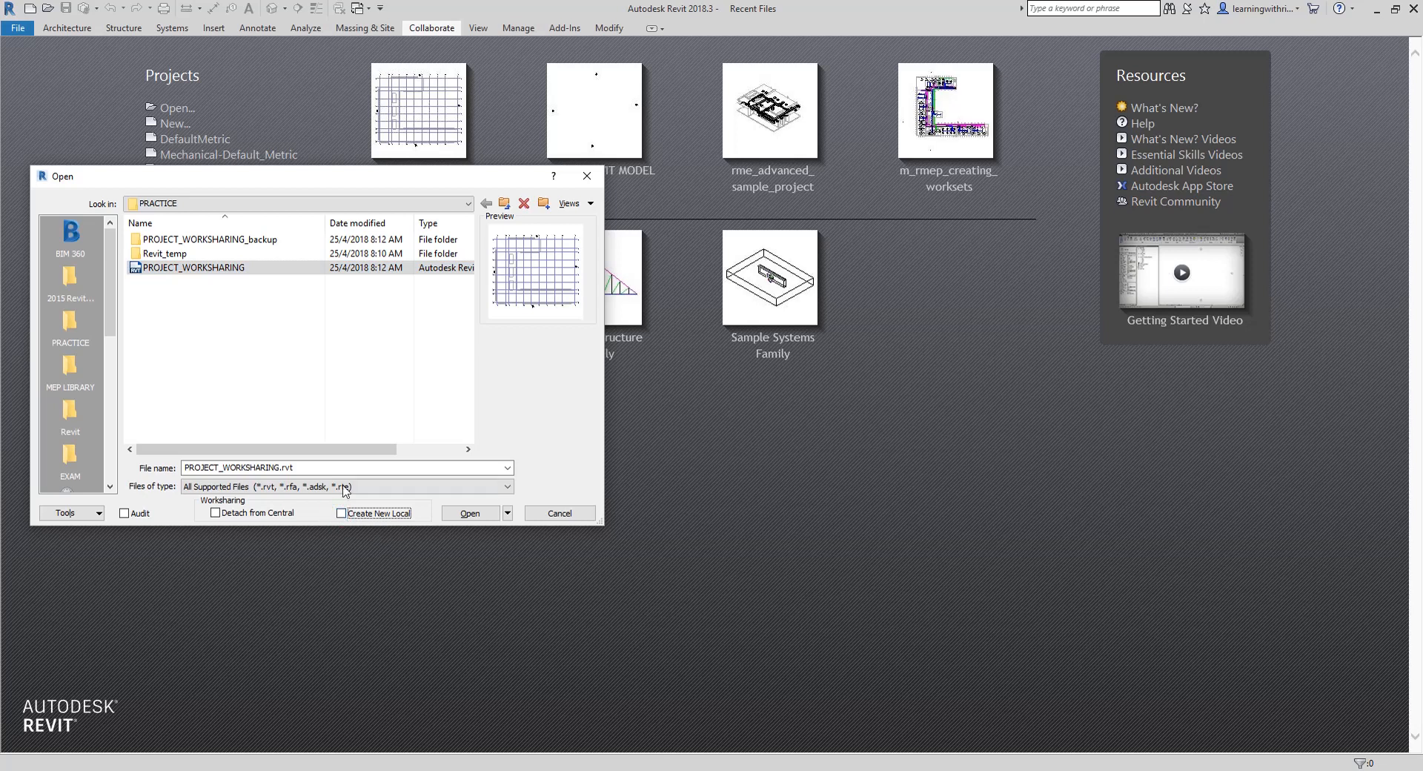
pyautogui.click(165, 268)
pyautogui.click(341, 514)
pyautogui.click(140, 270)
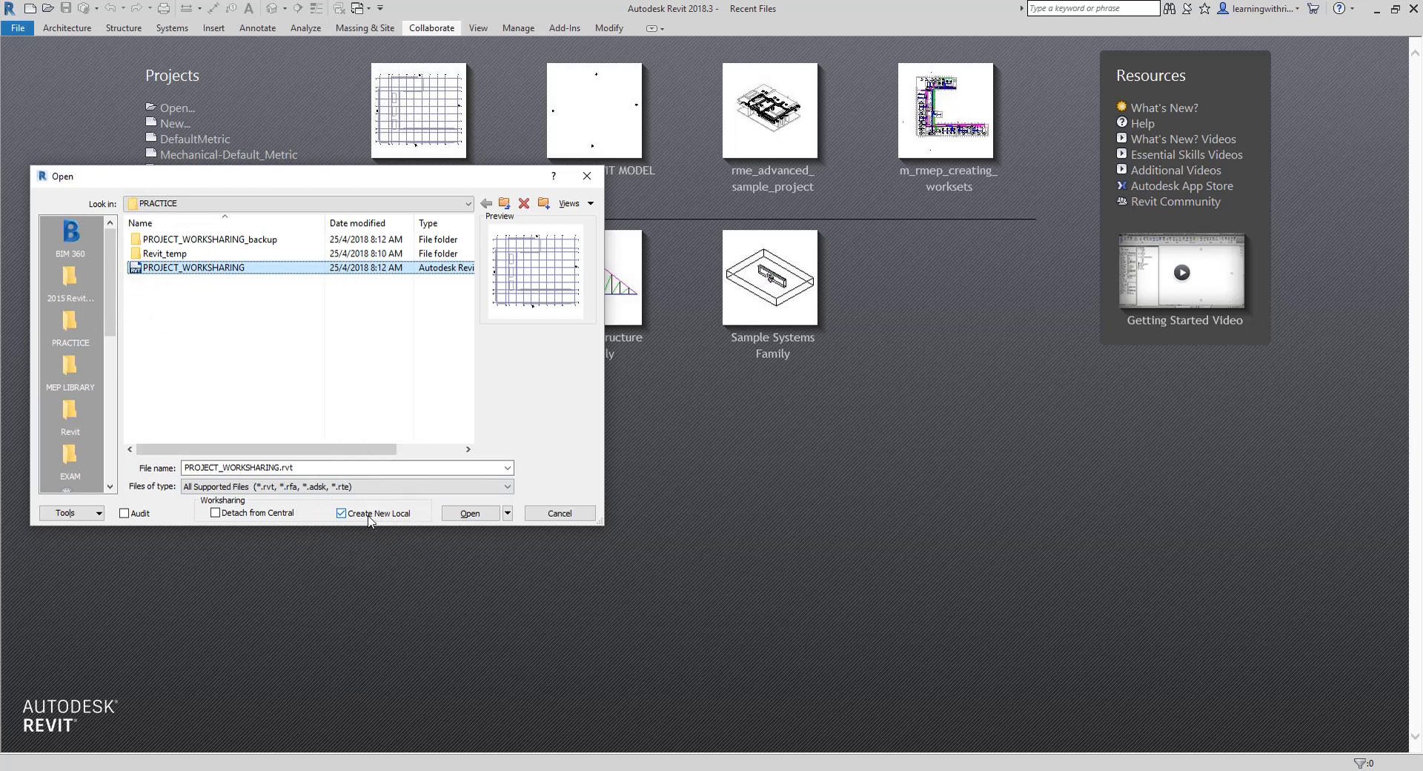
pyautogui.press('ctrl')
pyautogui.click(472, 514)
pyautogui.click(472, 514)
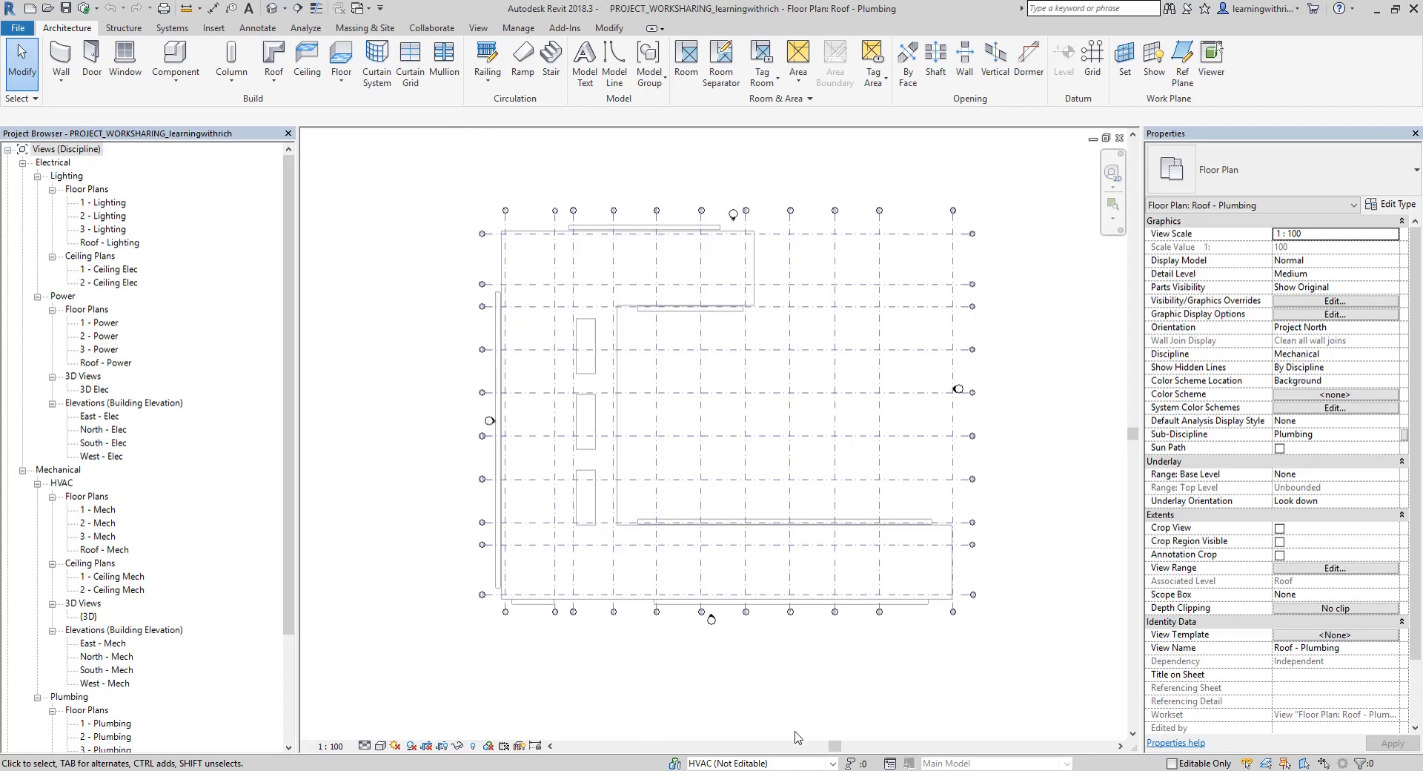
# Make PLUMBING the active workset and check it in the collaboration settings
pyautogui.click(834, 765)
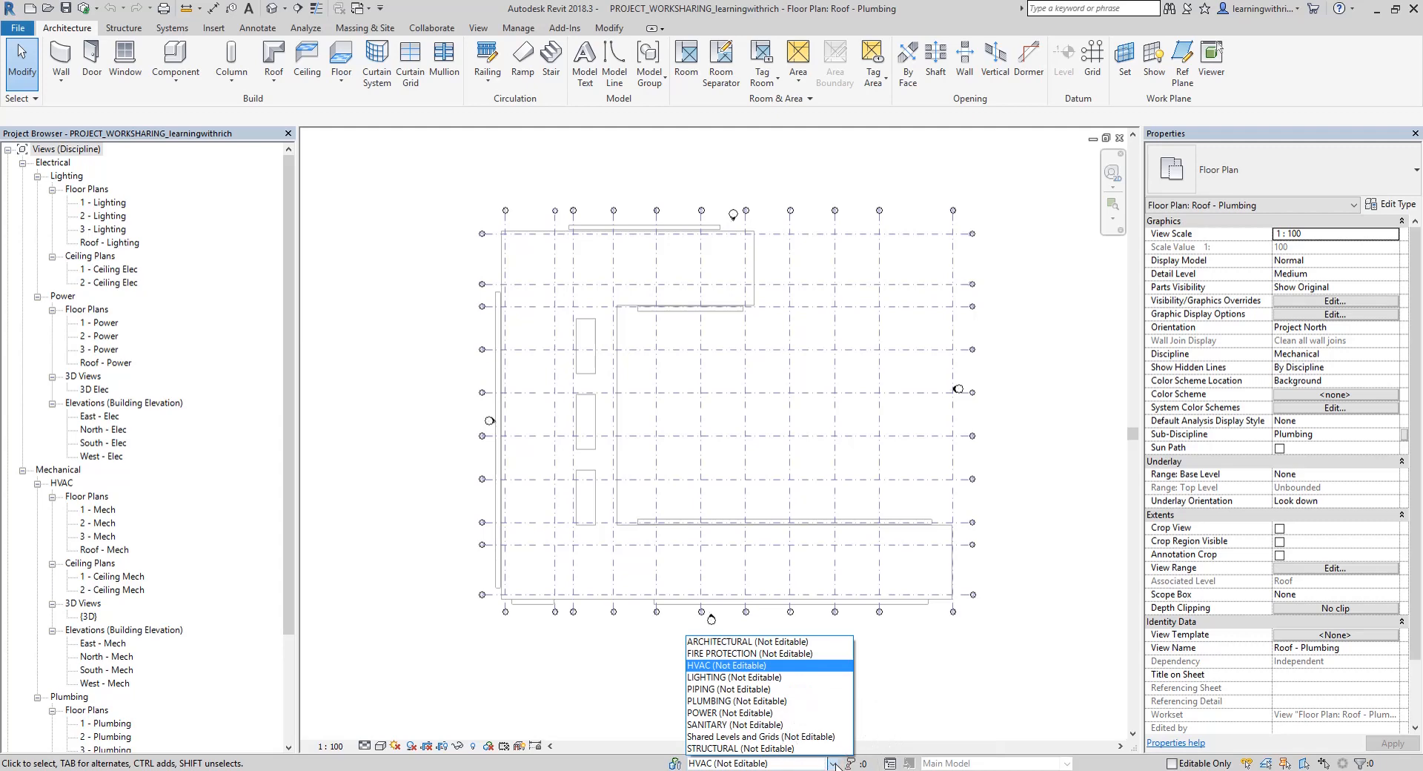
pyautogui.click(751, 703)
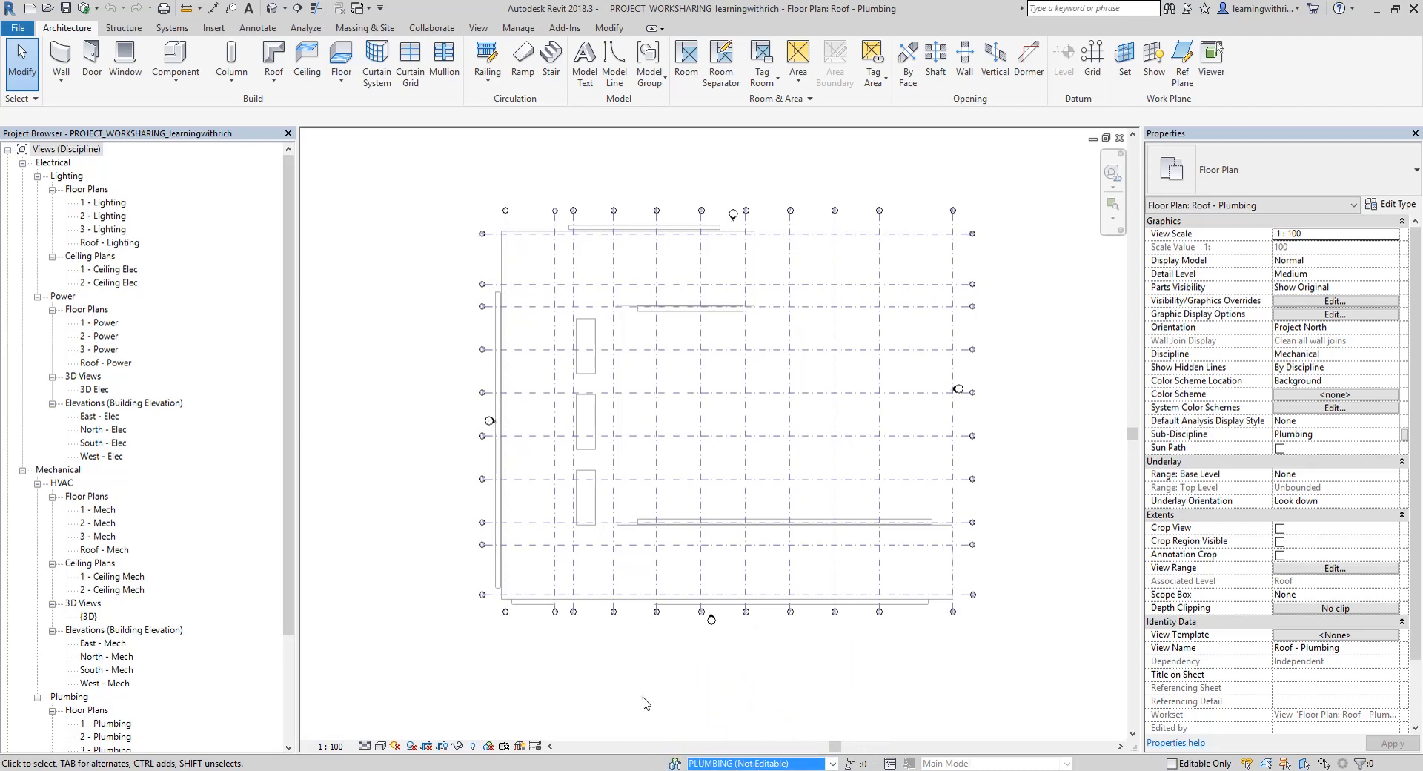
pyautogui.click(436, 29)
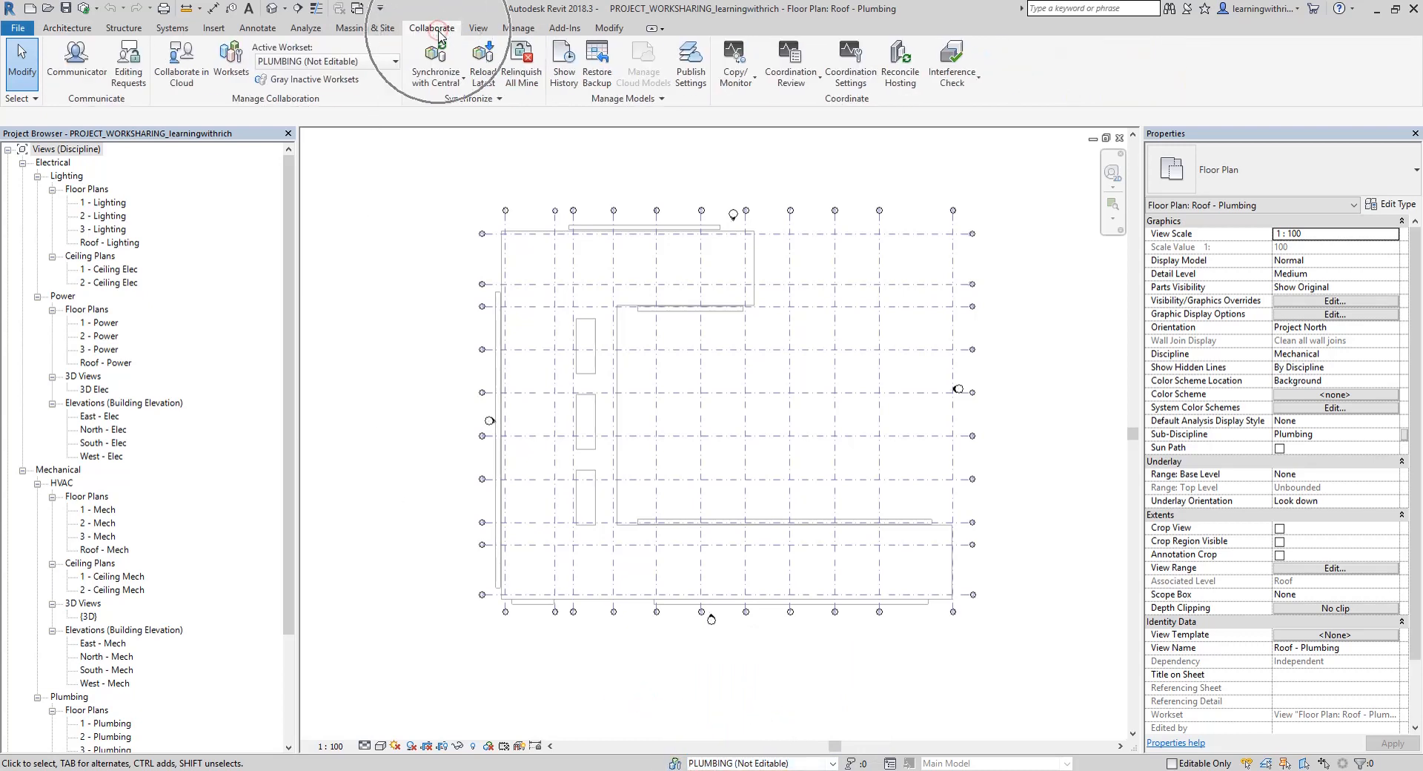
pyautogui.click(394, 63)
pyautogui.click(393, 62)
pyautogui.click(375, 340)
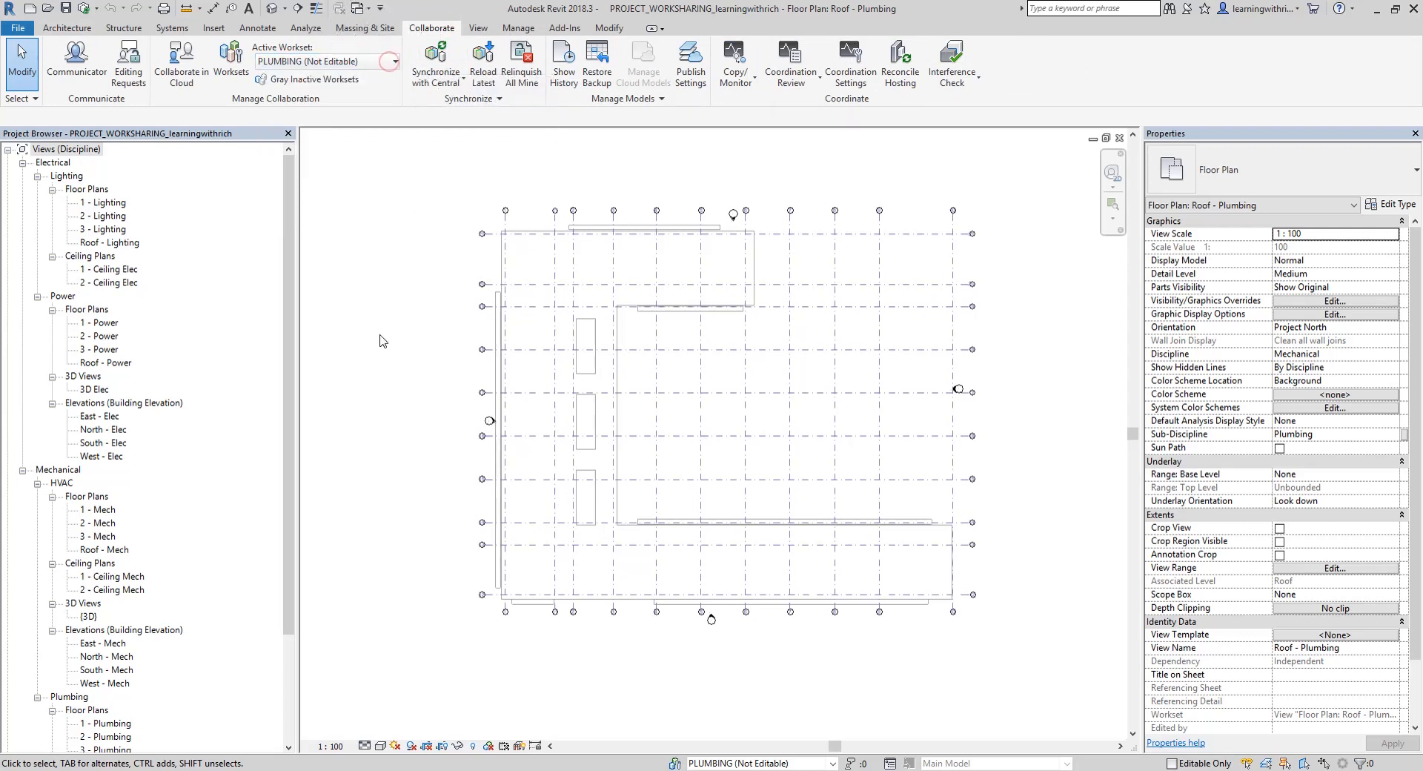
# Reassign the linked model MODEL TO LINK.rvt to the ARCHITECTURAL workset and reselect it to verify the assignment
pyautogui.scroll(1, 548, 223)
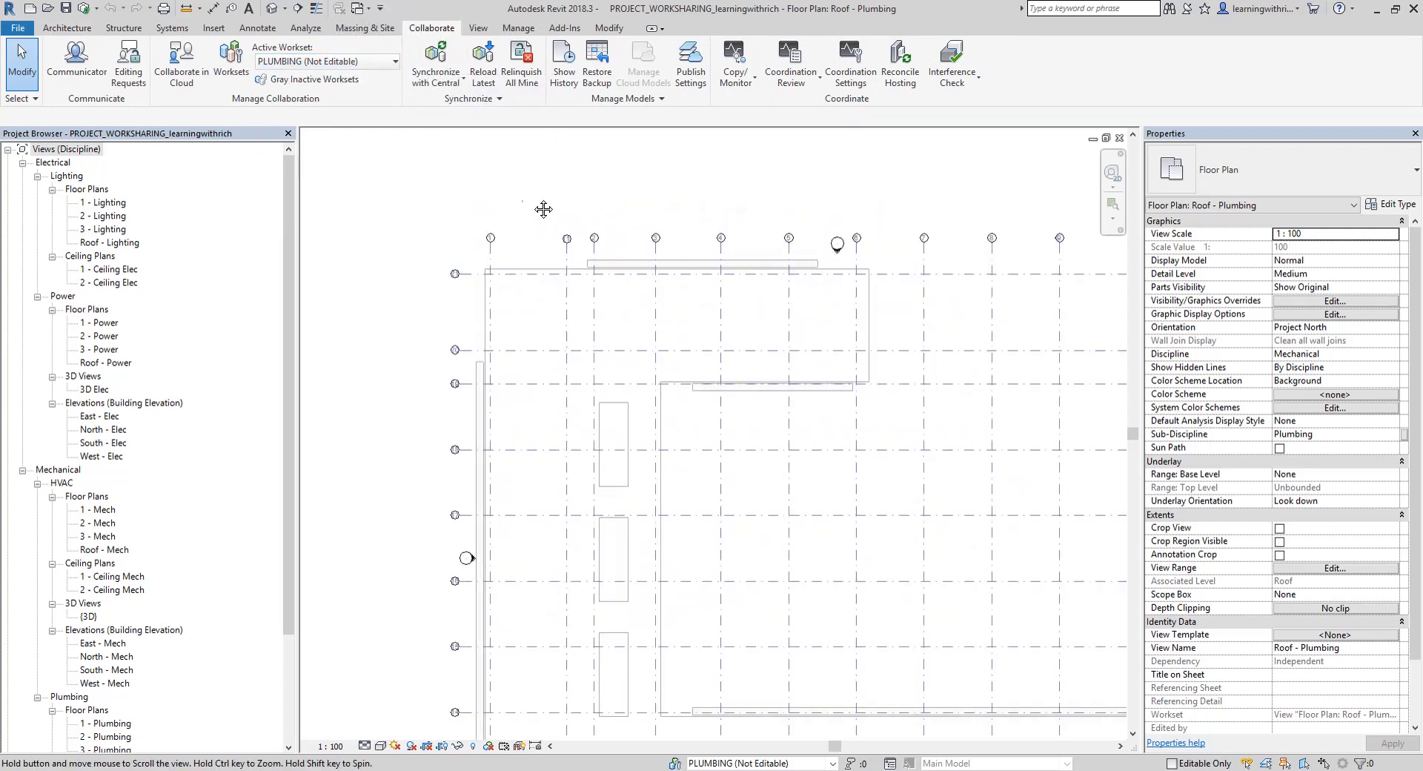
pyautogui.scroll(2, 519, 211)
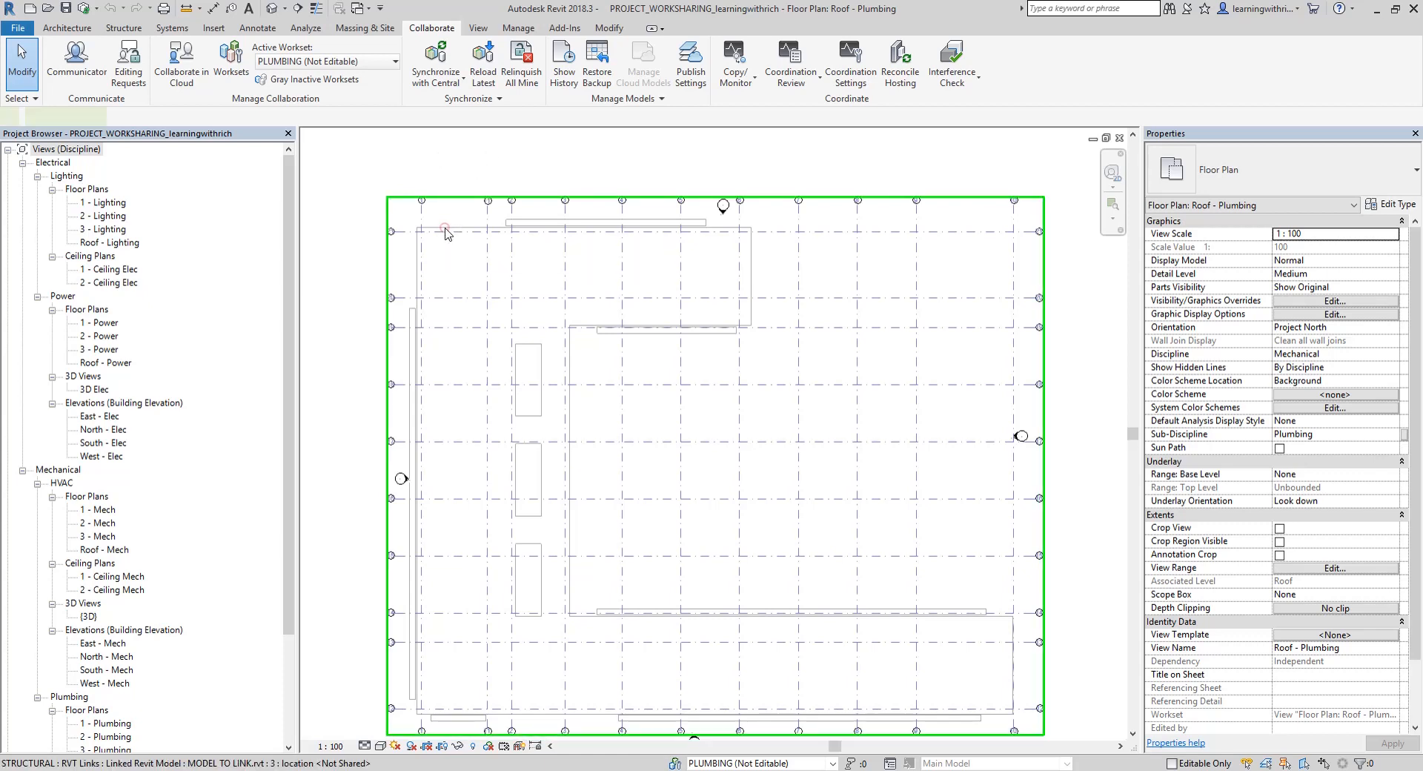
pyautogui.click(446, 234)
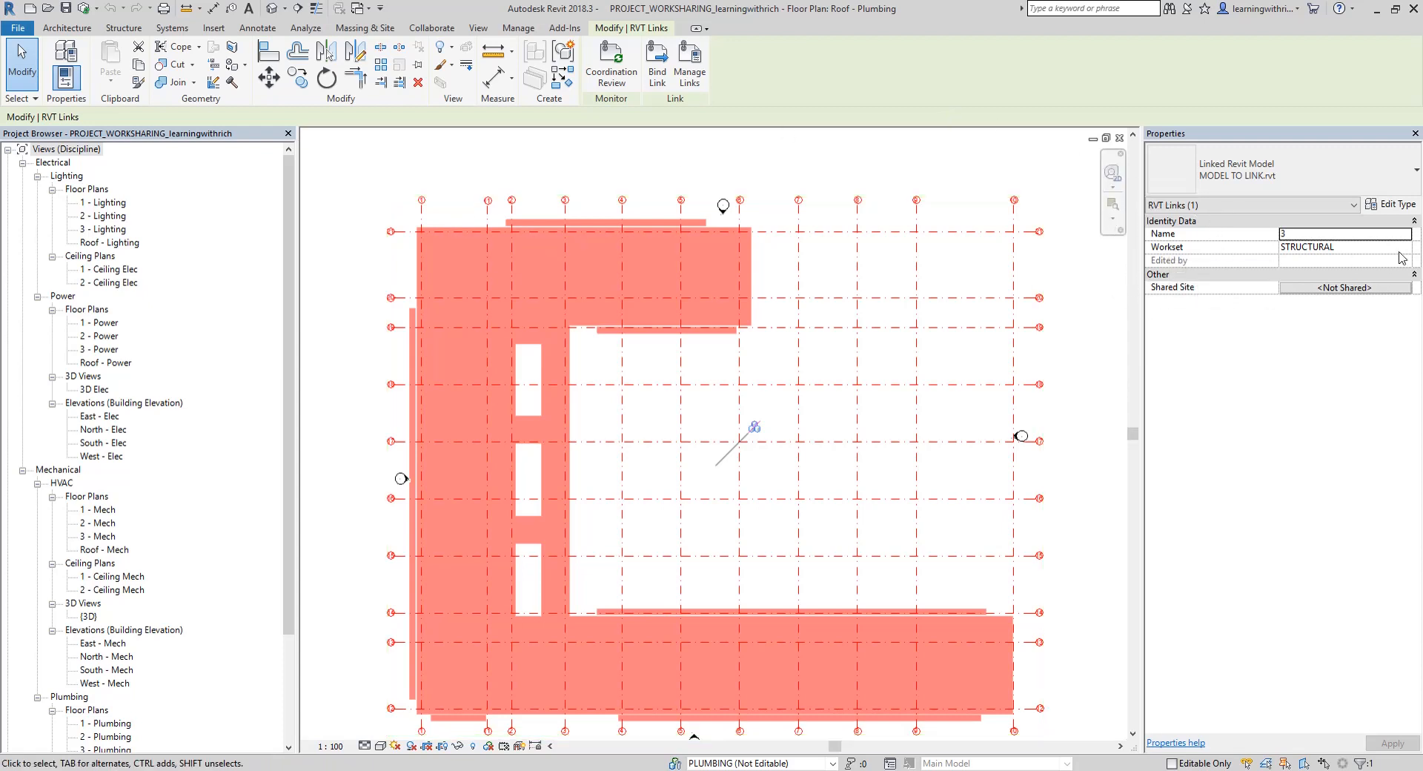
pyautogui.click(1347, 247)
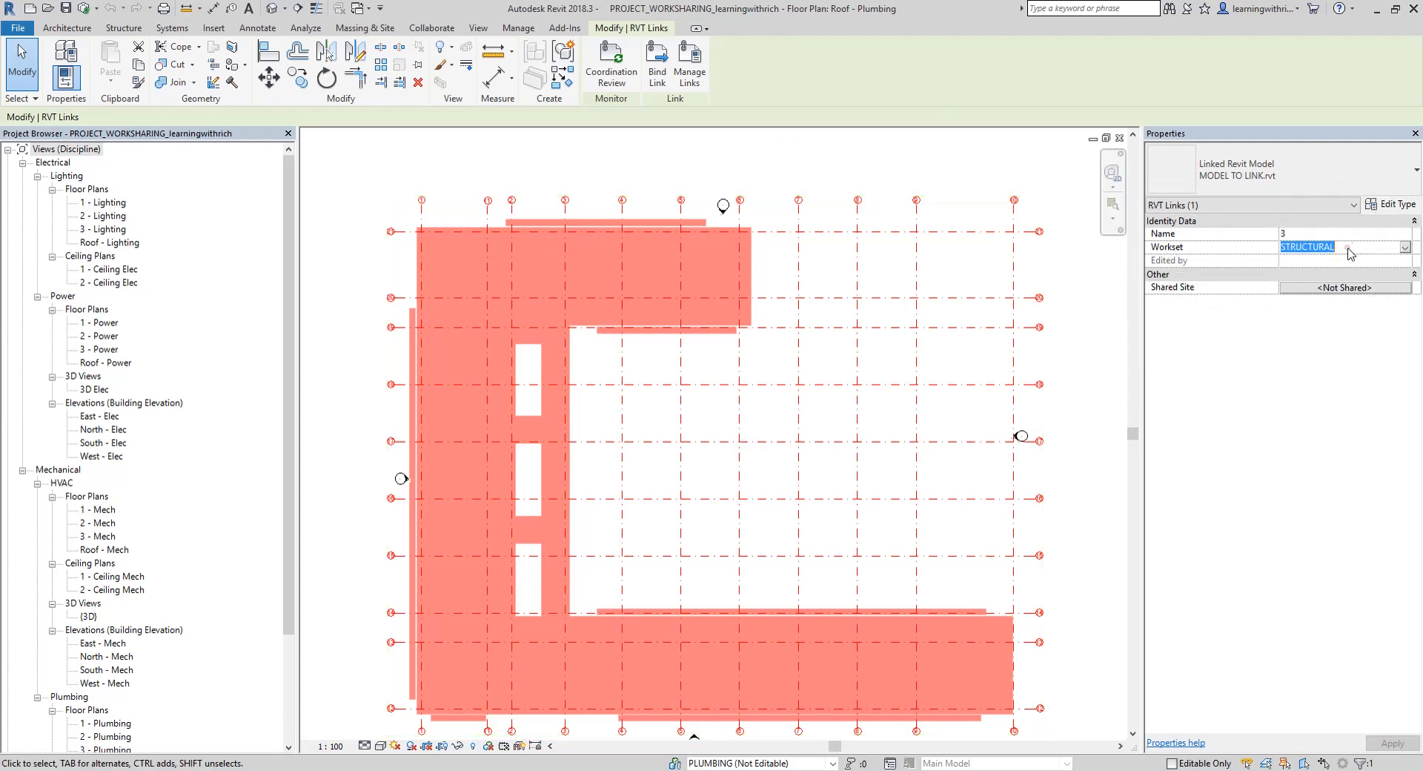
pyautogui.click(1405, 248)
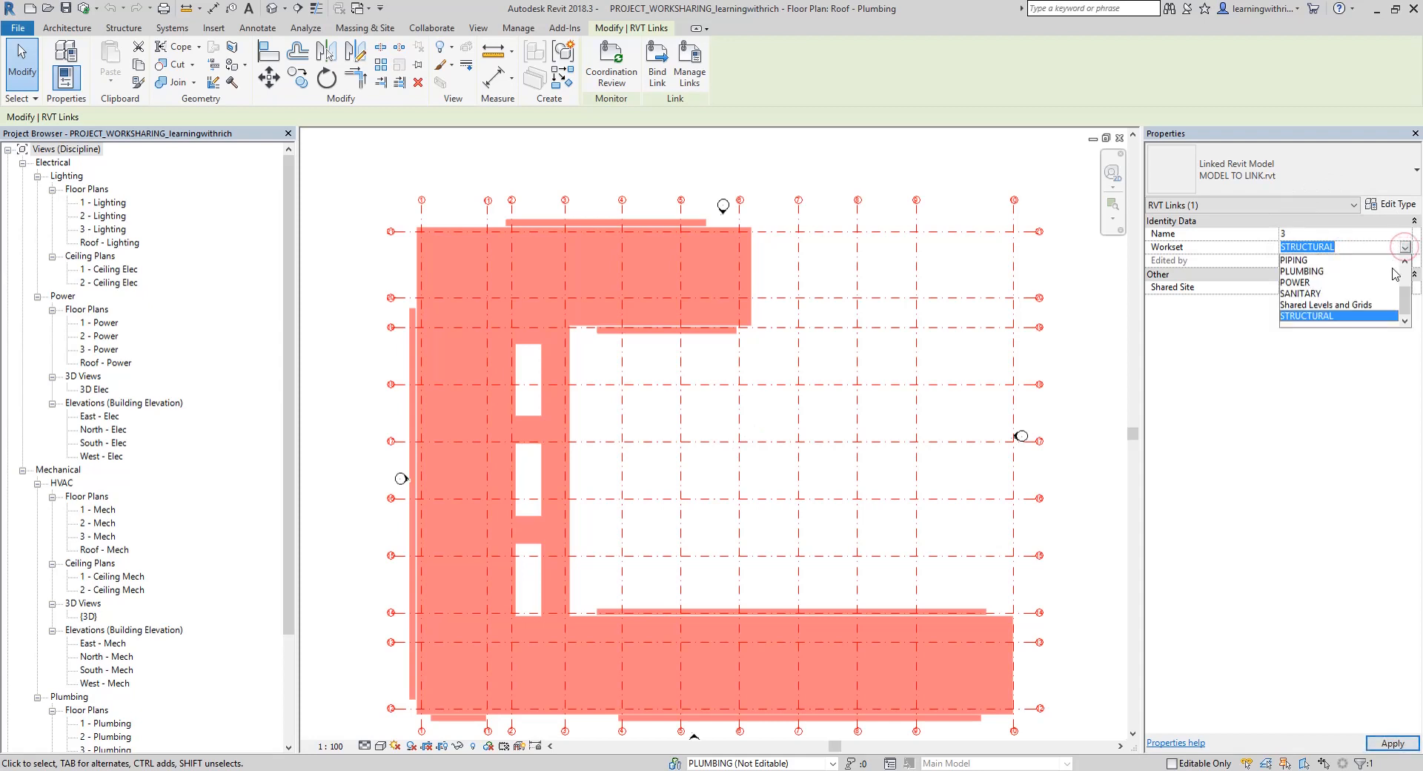
pyautogui.scroll(1, 1372, 291)
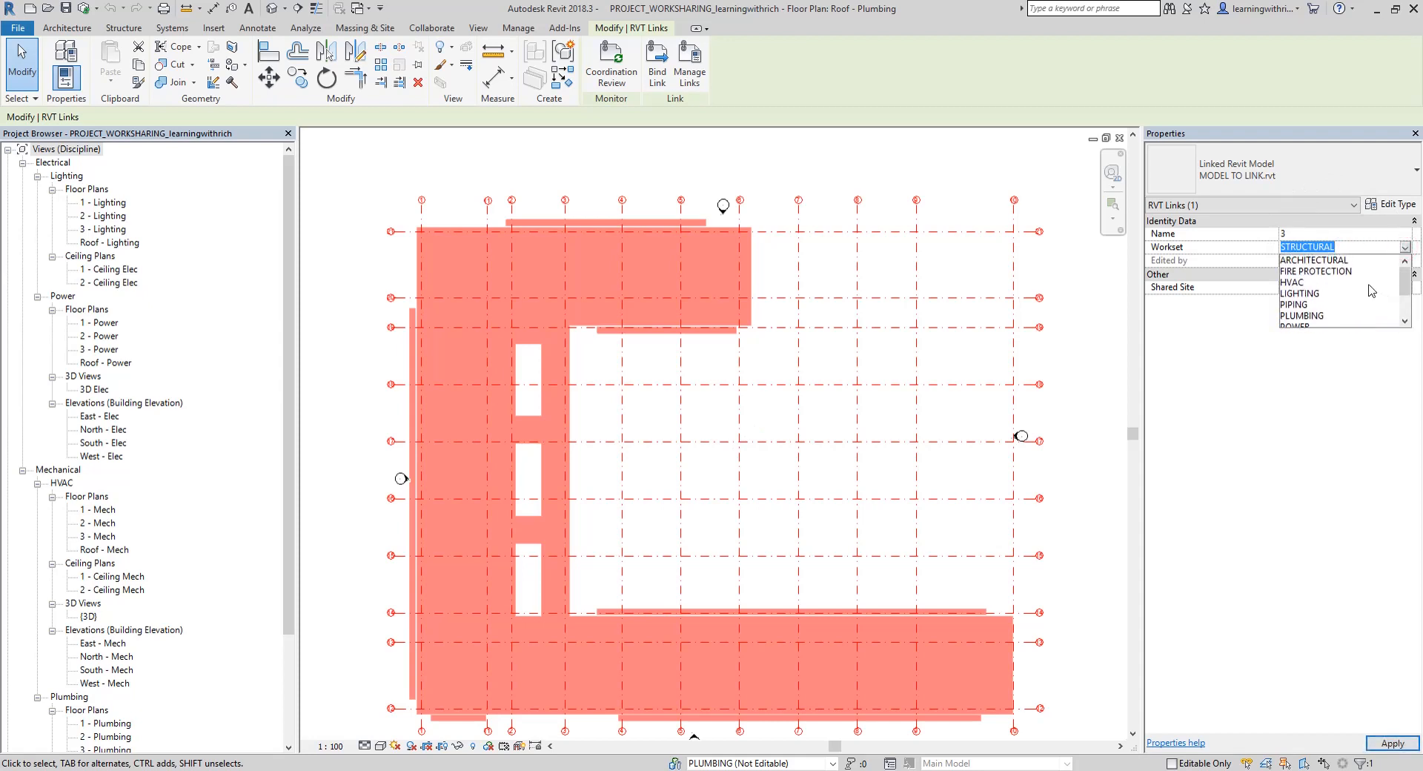
pyautogui.click(1307, 260)
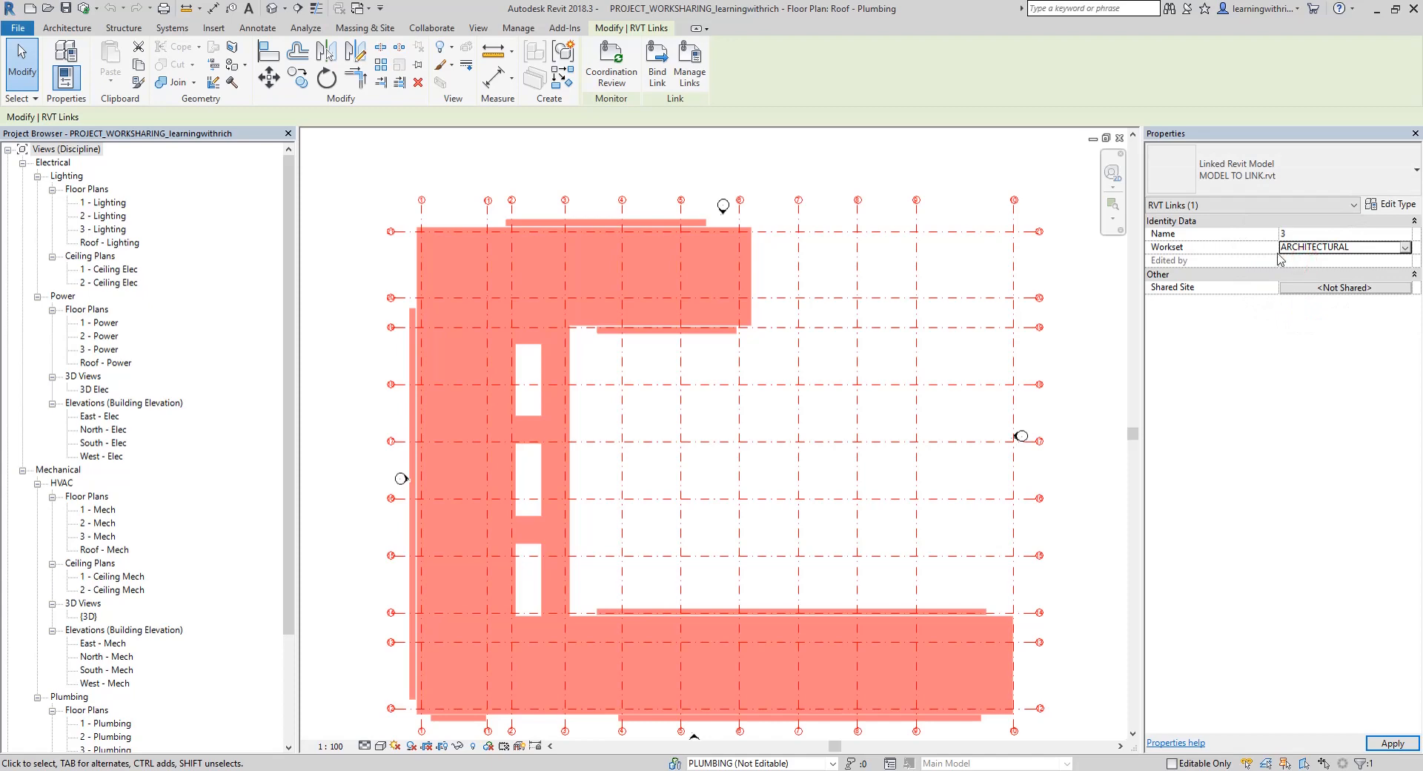
pyautogui.click(845, 167)
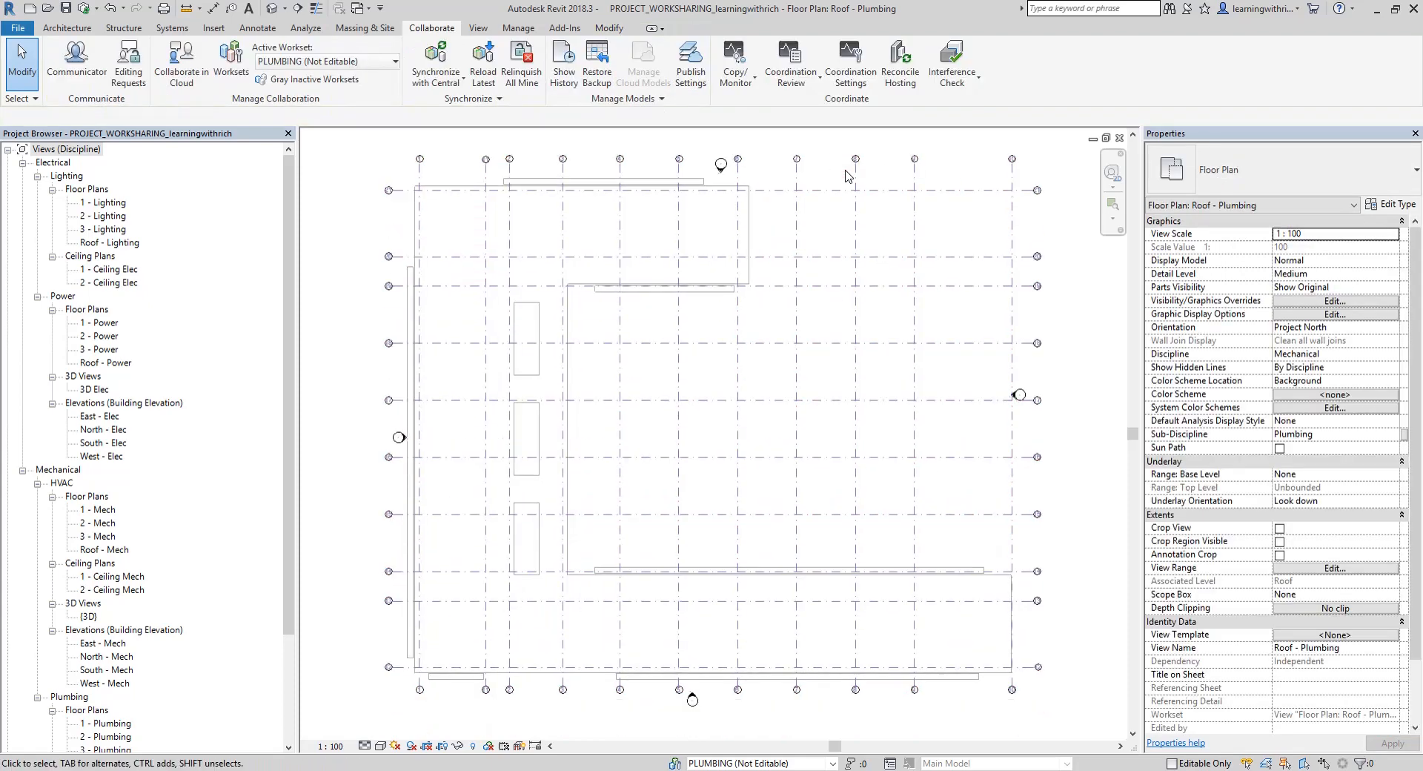
pyautogui.moveTo(849, 178); pyautogui.dragTo(846, 136, button='middle')
pyautogui.click(723, 185)
pyautogui.click(1338, 251)
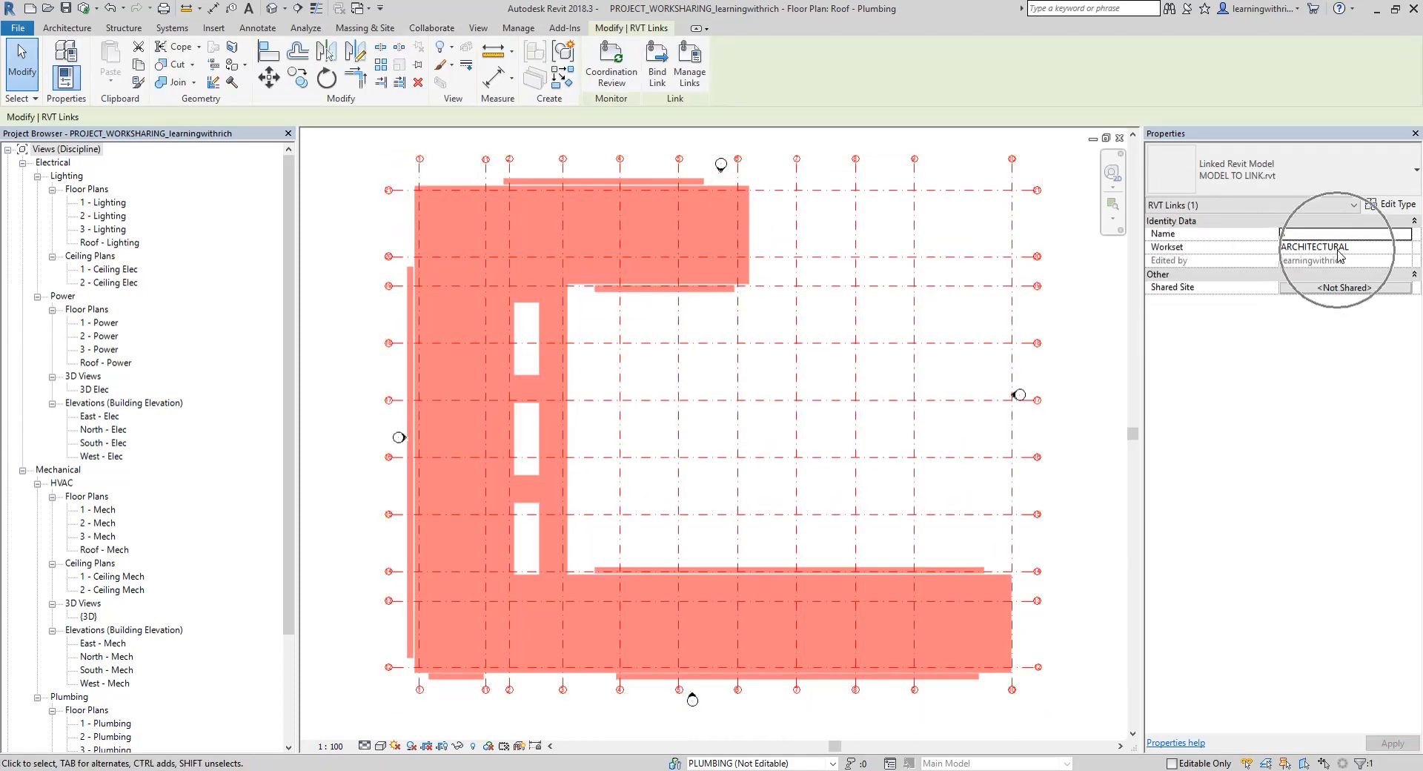
pyautogui.click(348, 277)
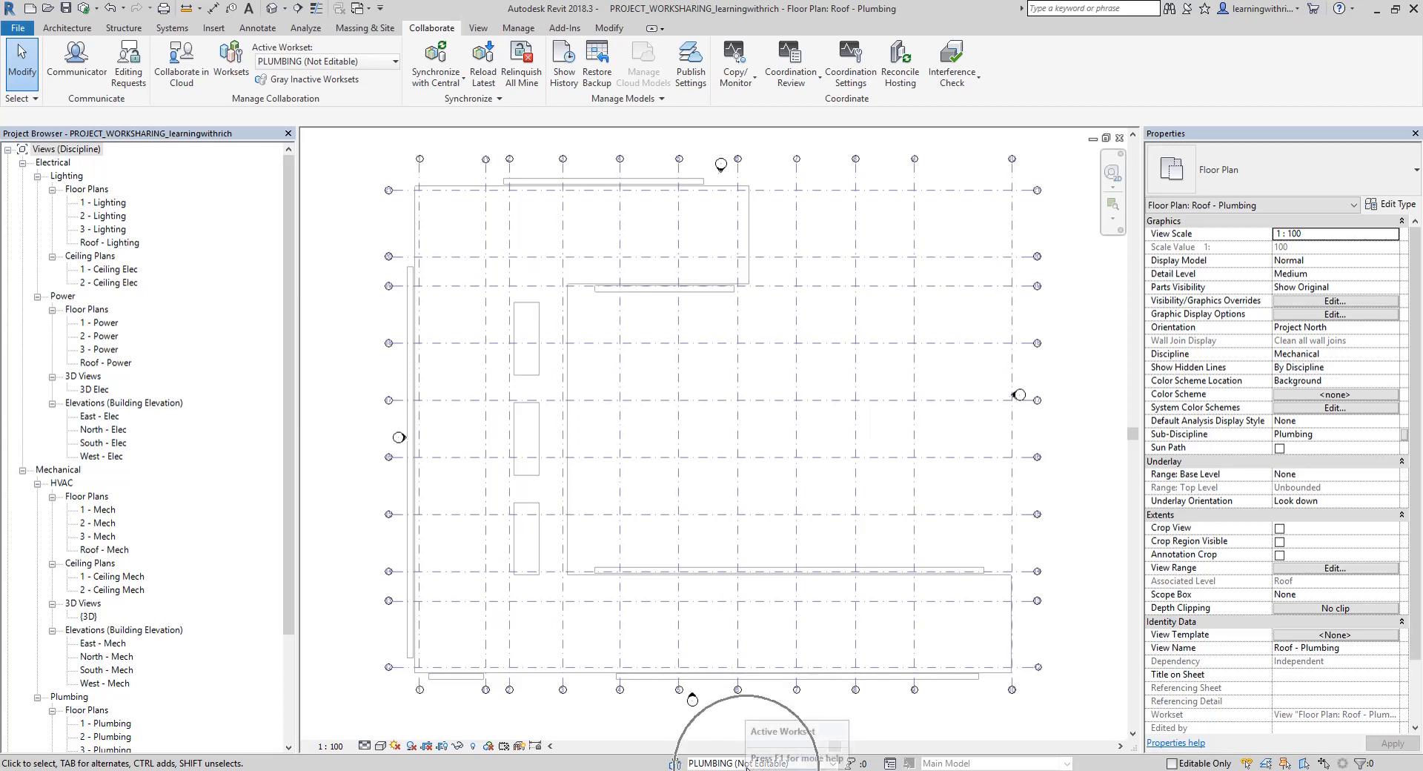
# Open the 1 - Plumbing floor plan at the small rooms between grids 3 and 4
pyautogui.scroll(-2, 96, 671)
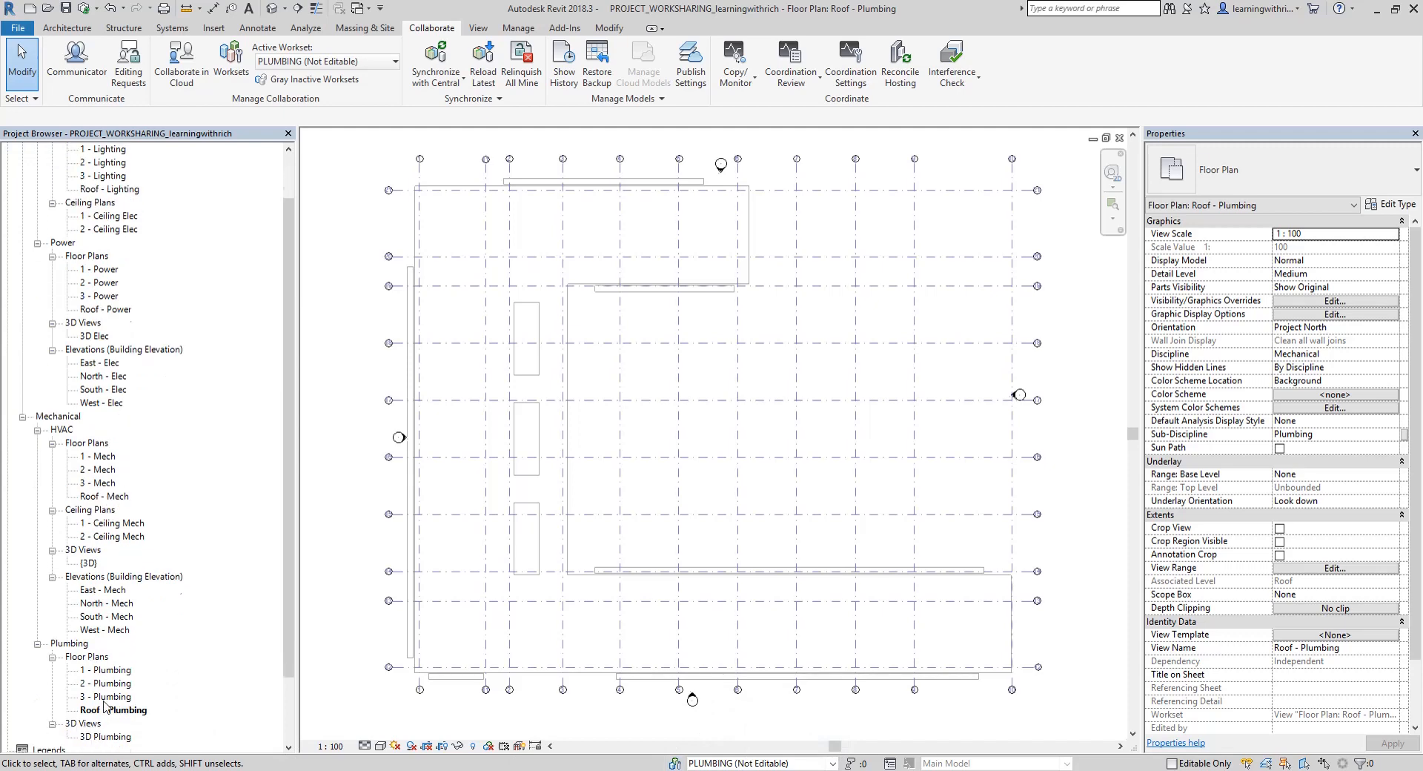
pyautogui.doubleClick(111, 670)
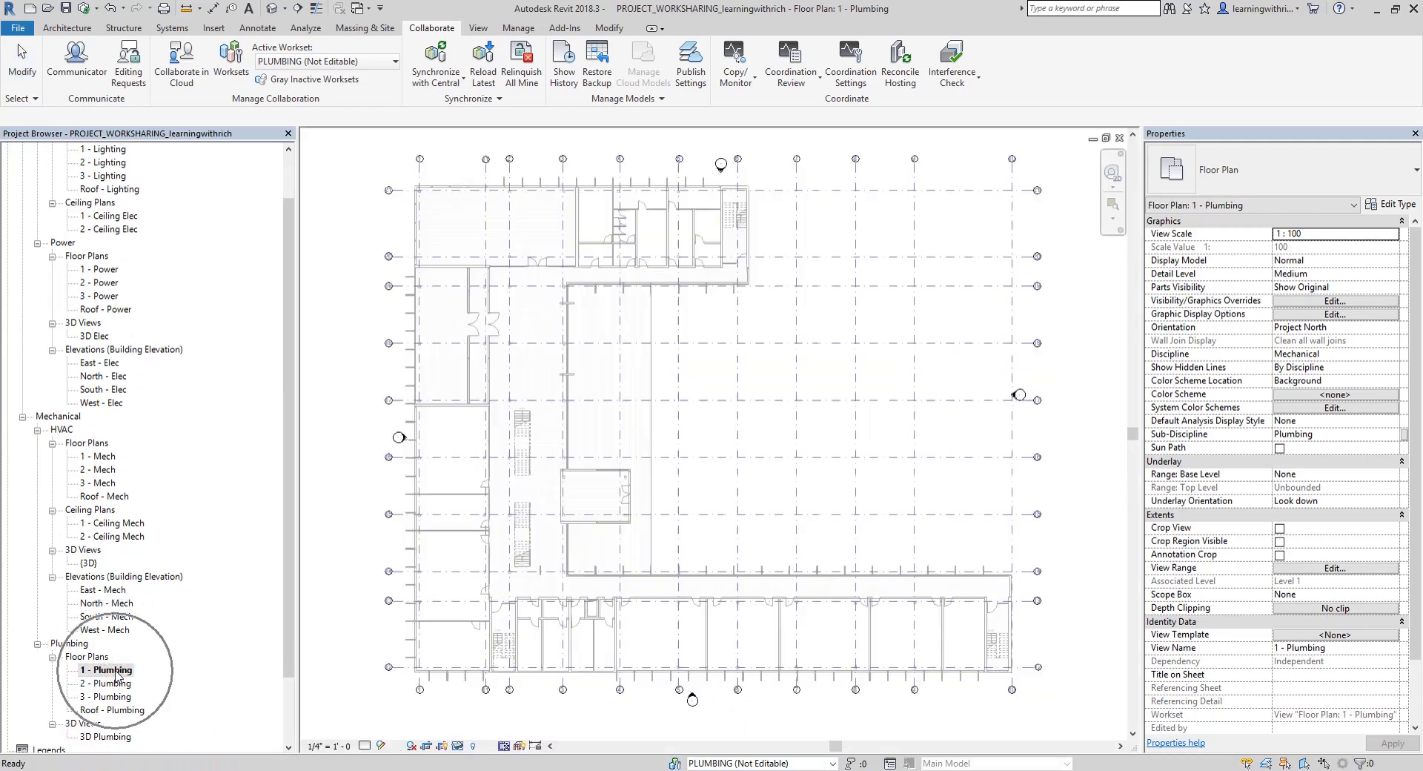
pyautogui.scroll(4, 659, 639)
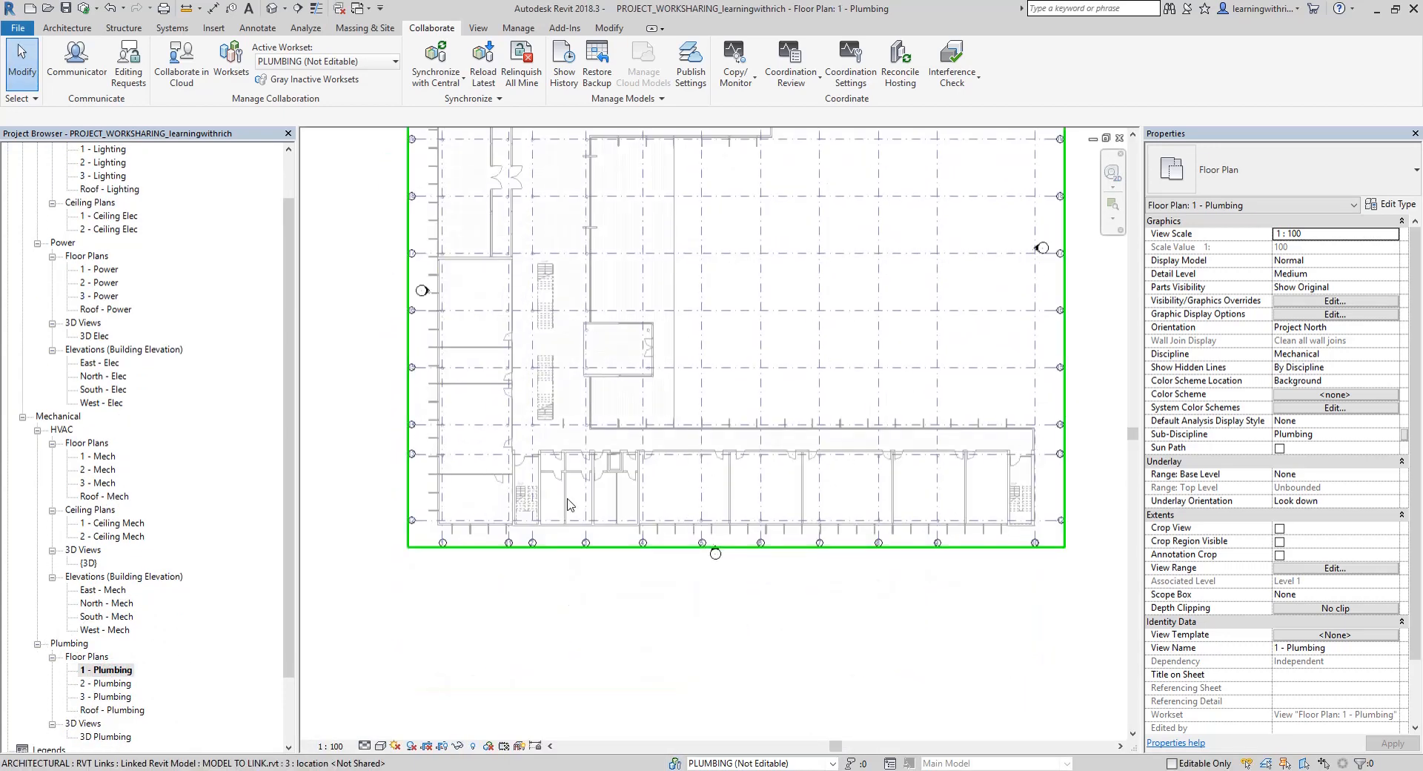
pyautogui.scroll(3, 573, 486)
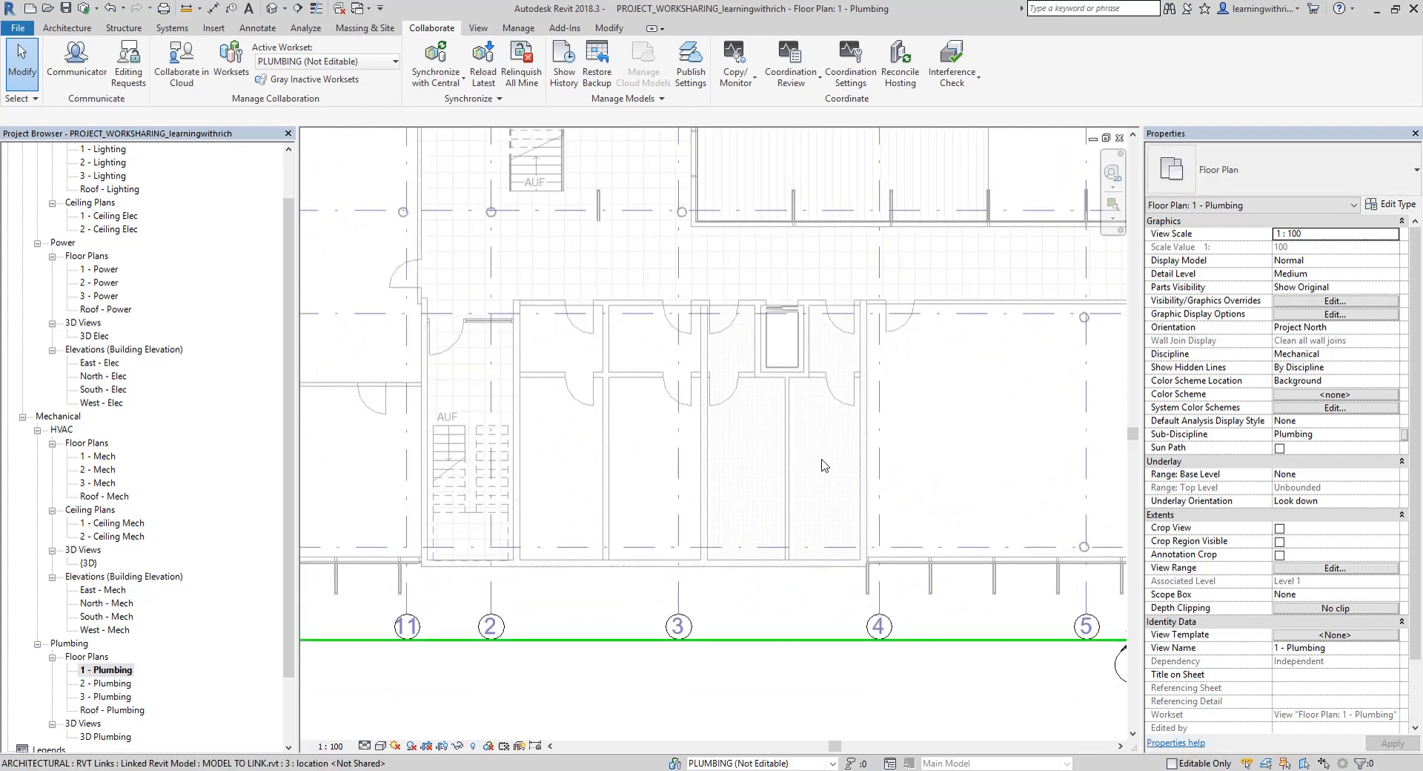
pyautogui.scroll(1, 595, 438)
pyautogui.scroll(1, 595, 437)
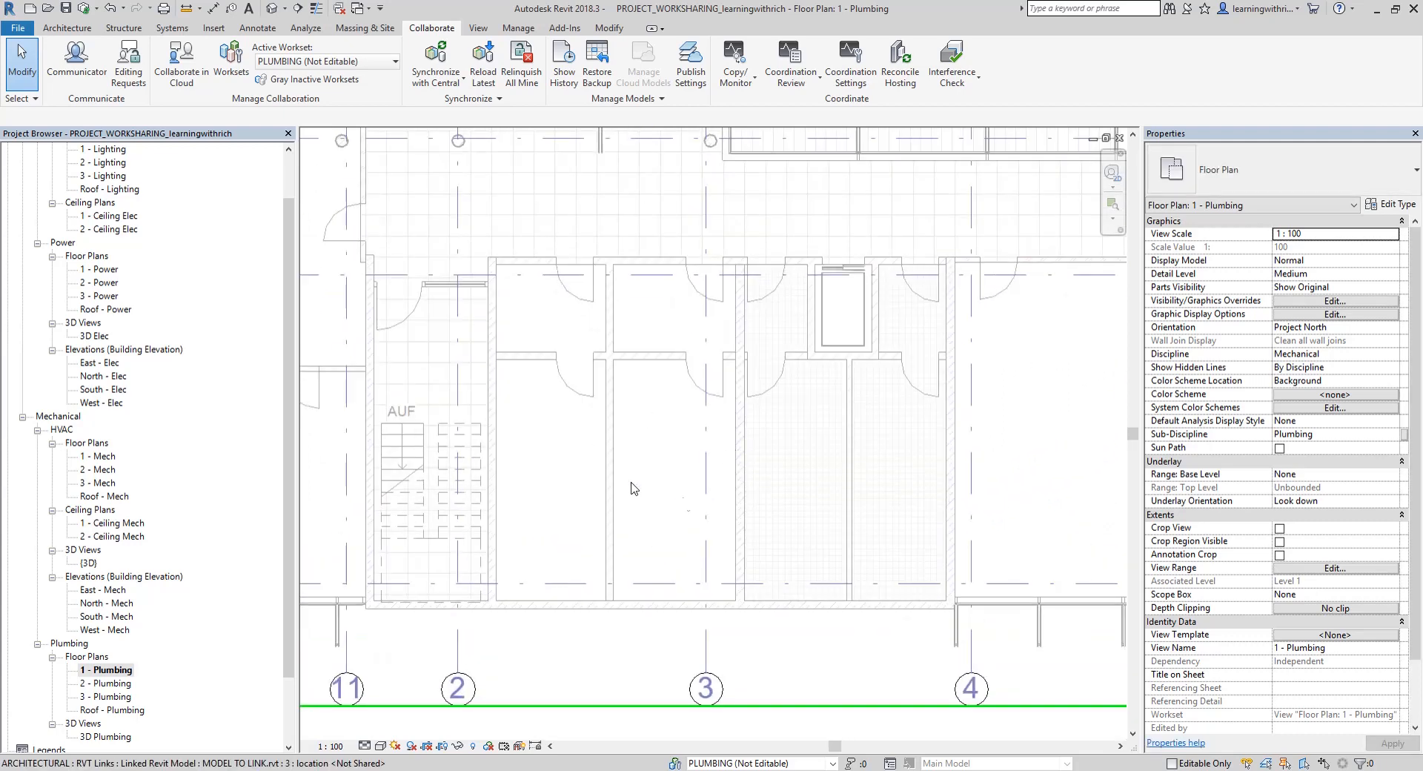
# Place three wall-mounted flush valve water closets, type Private - Flushing Greater than 6.1 Lpf, along the partition between grids 3 and 4
pyautogui.click(168, 31)
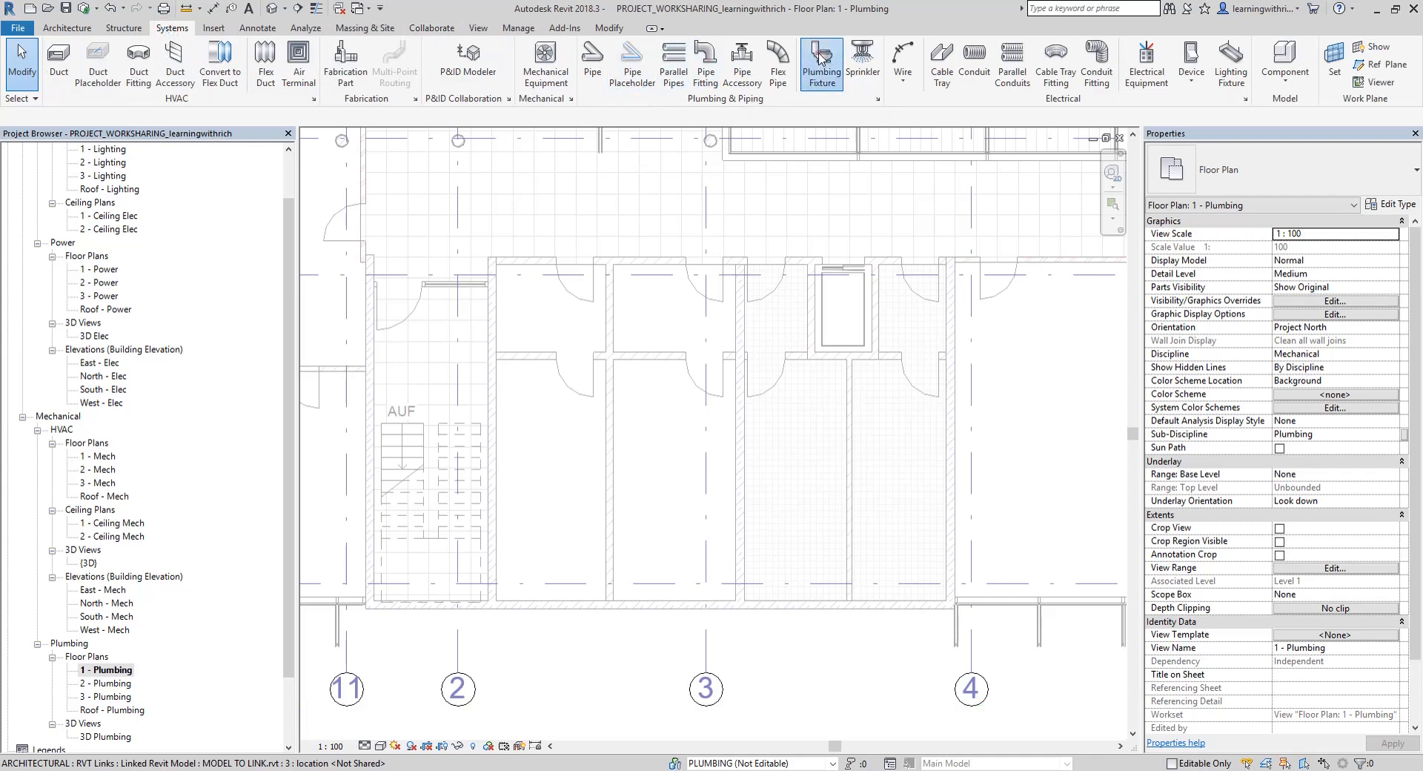
pyautogui.click(822, 63)
pyautogui.click(1235, 186)
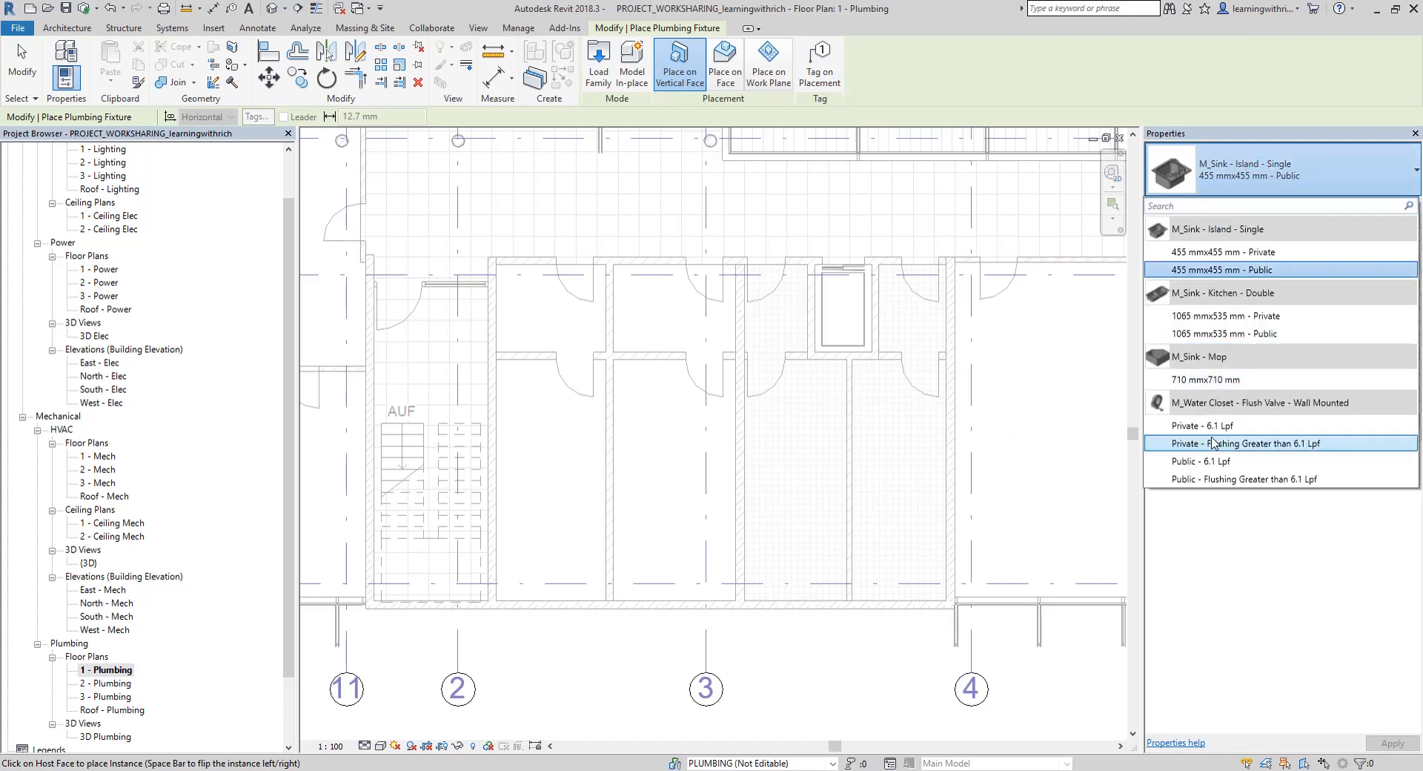
pyautogui.click(1216, 445)
pyautogui.scroll(3, 845, 408)
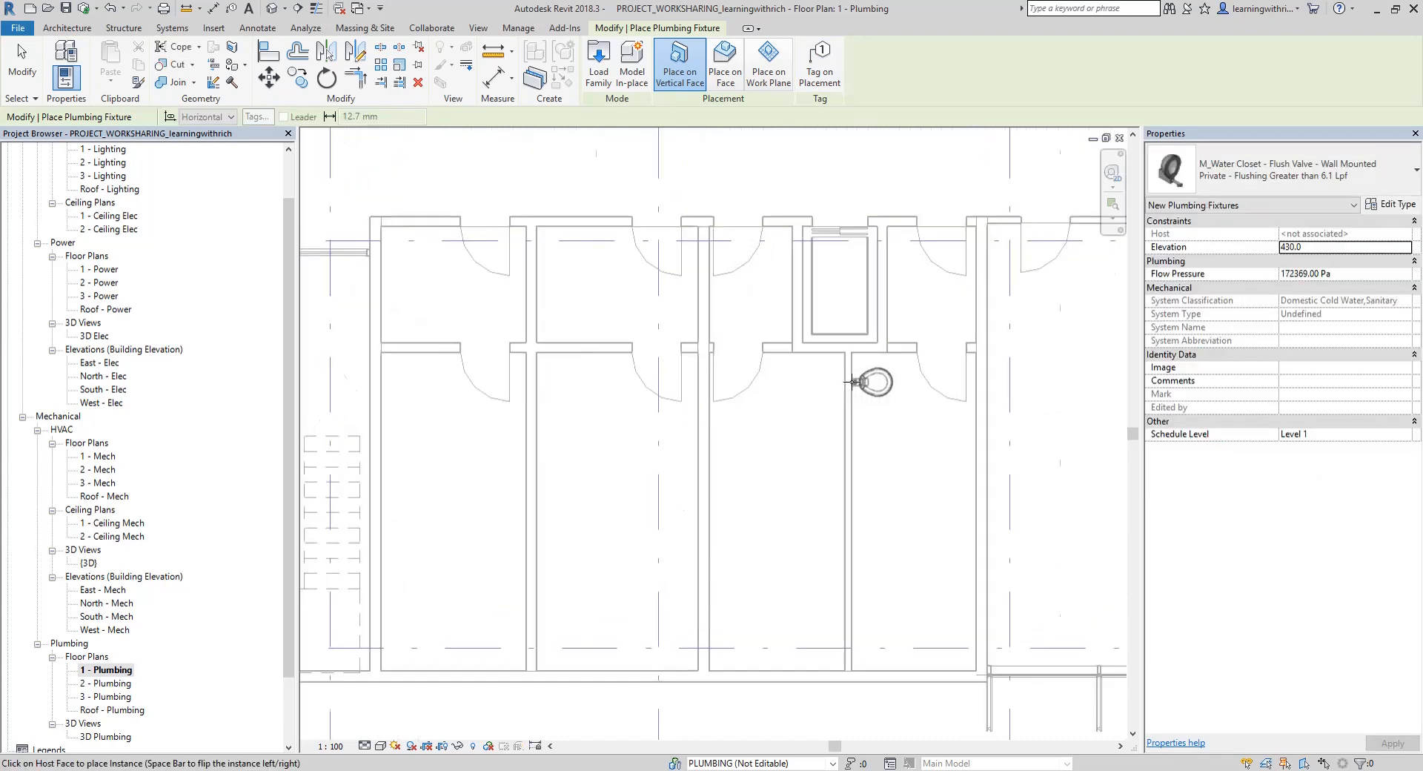
pyautogui.click(834, 423)
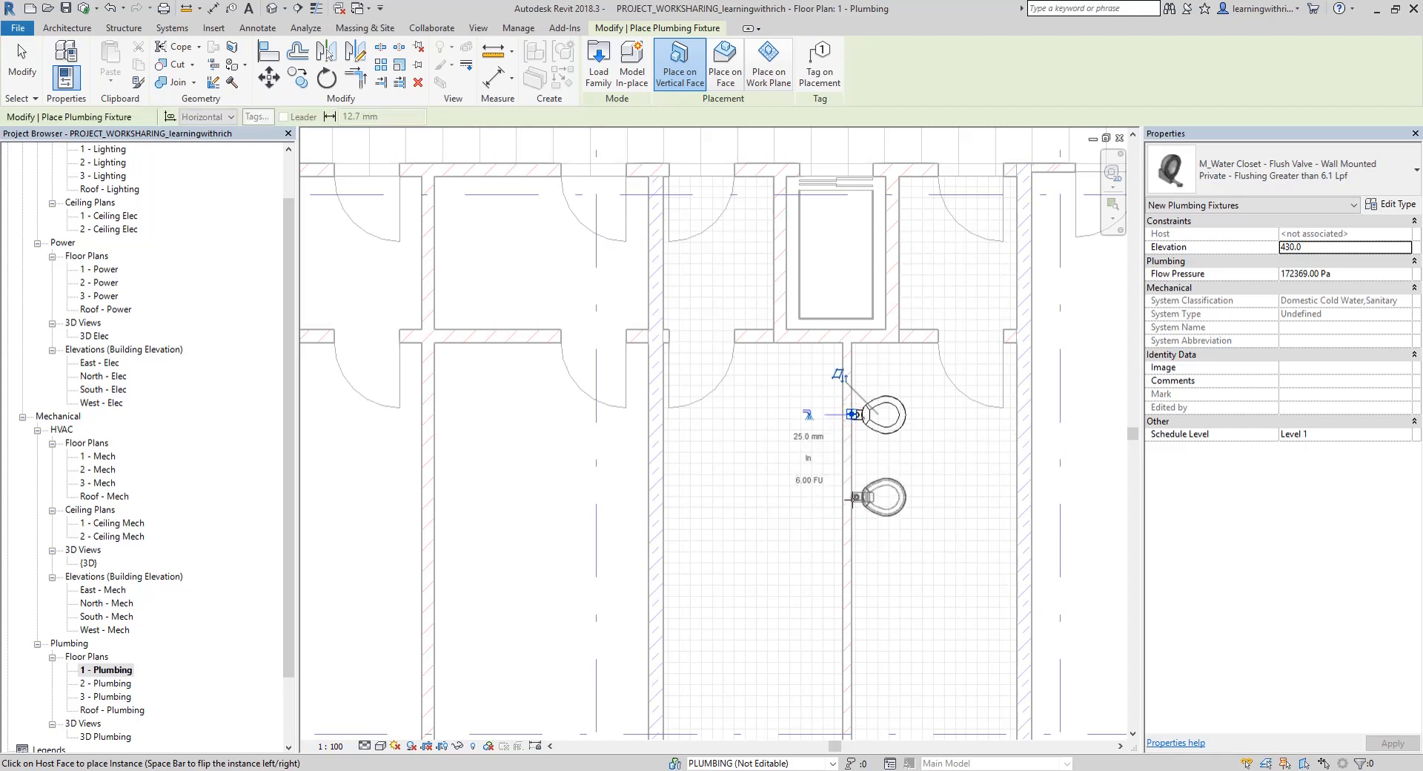
pyautogui.moveTo(851, 502); pyautogui.dragTo(928, 436, button='middle')
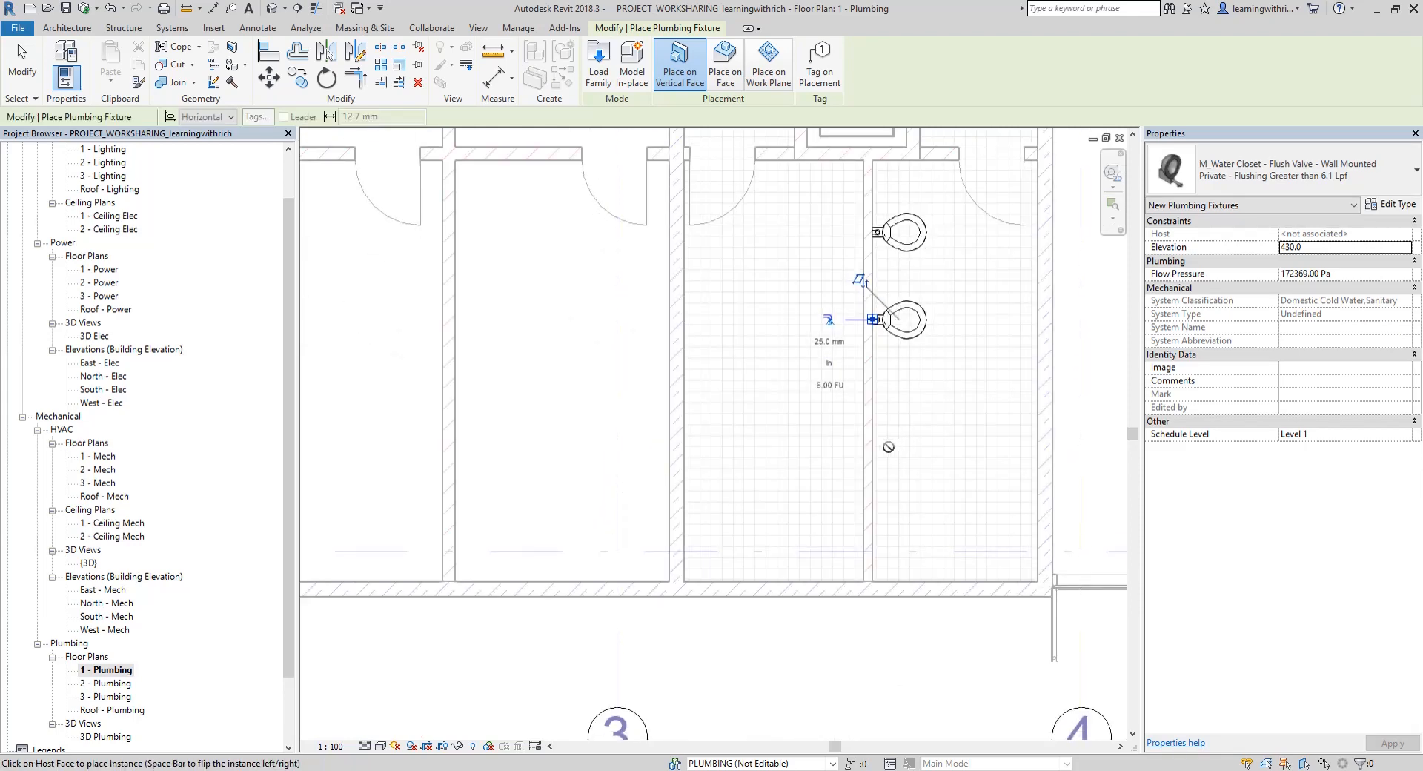
pyautogui.click(874, 435)
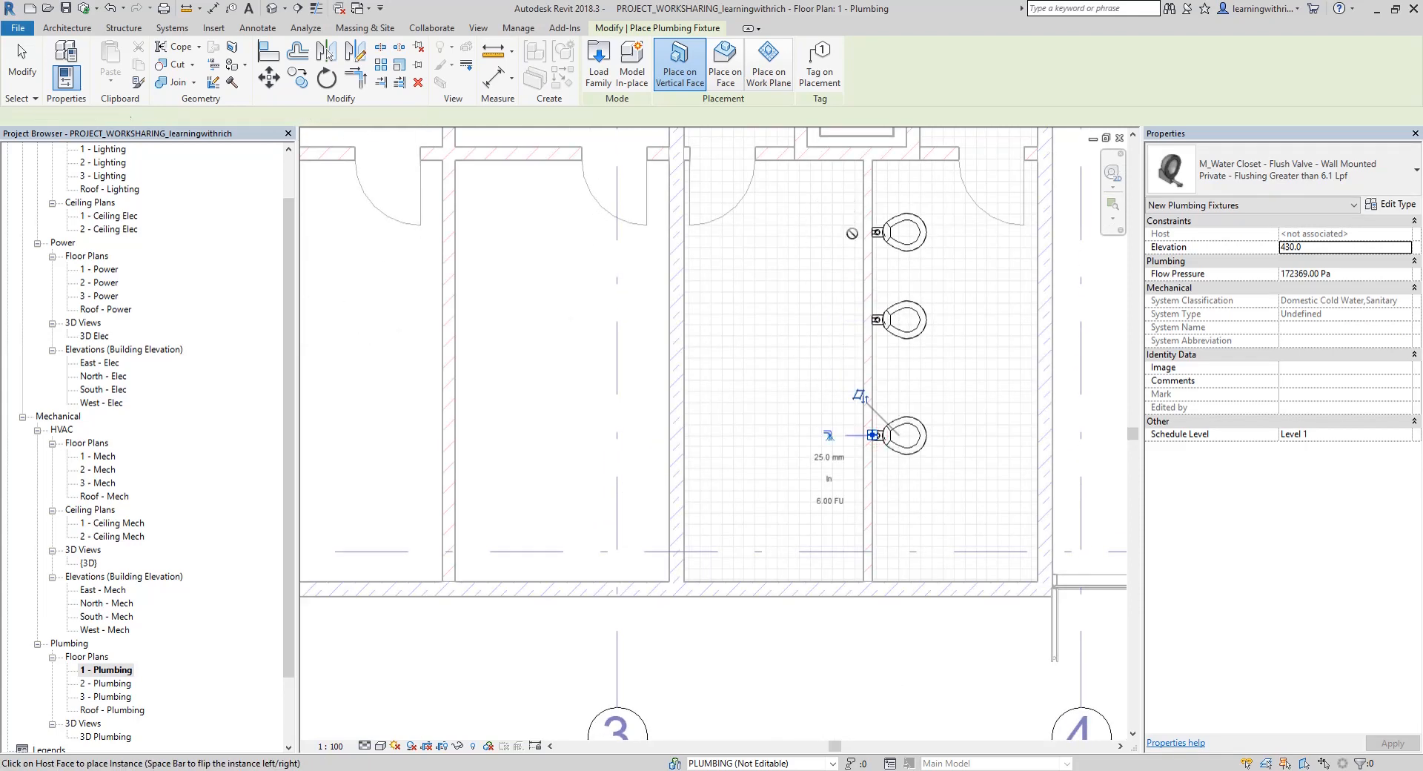
pyautogui.press('Escape')
pyautogui.press('Escape')
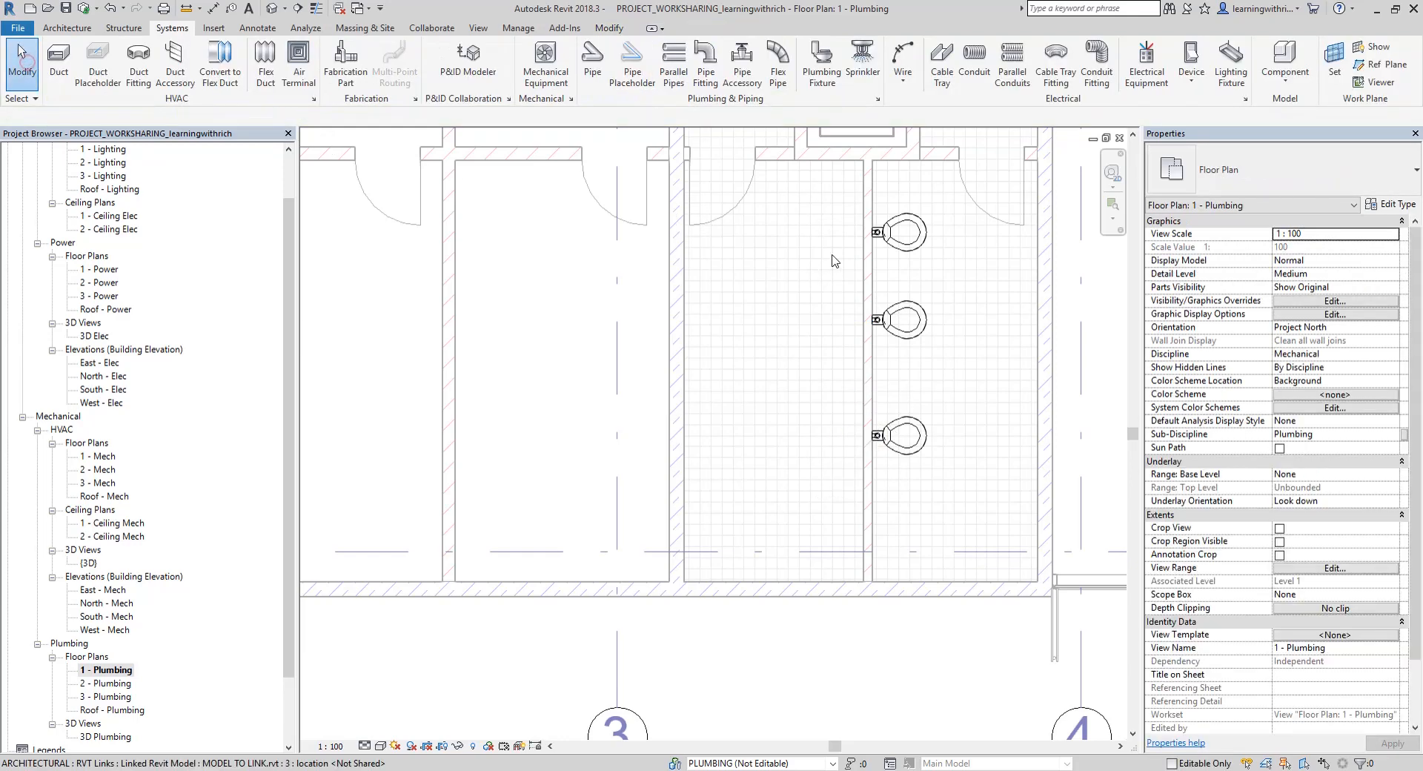
pyautogui.click(901, 232)
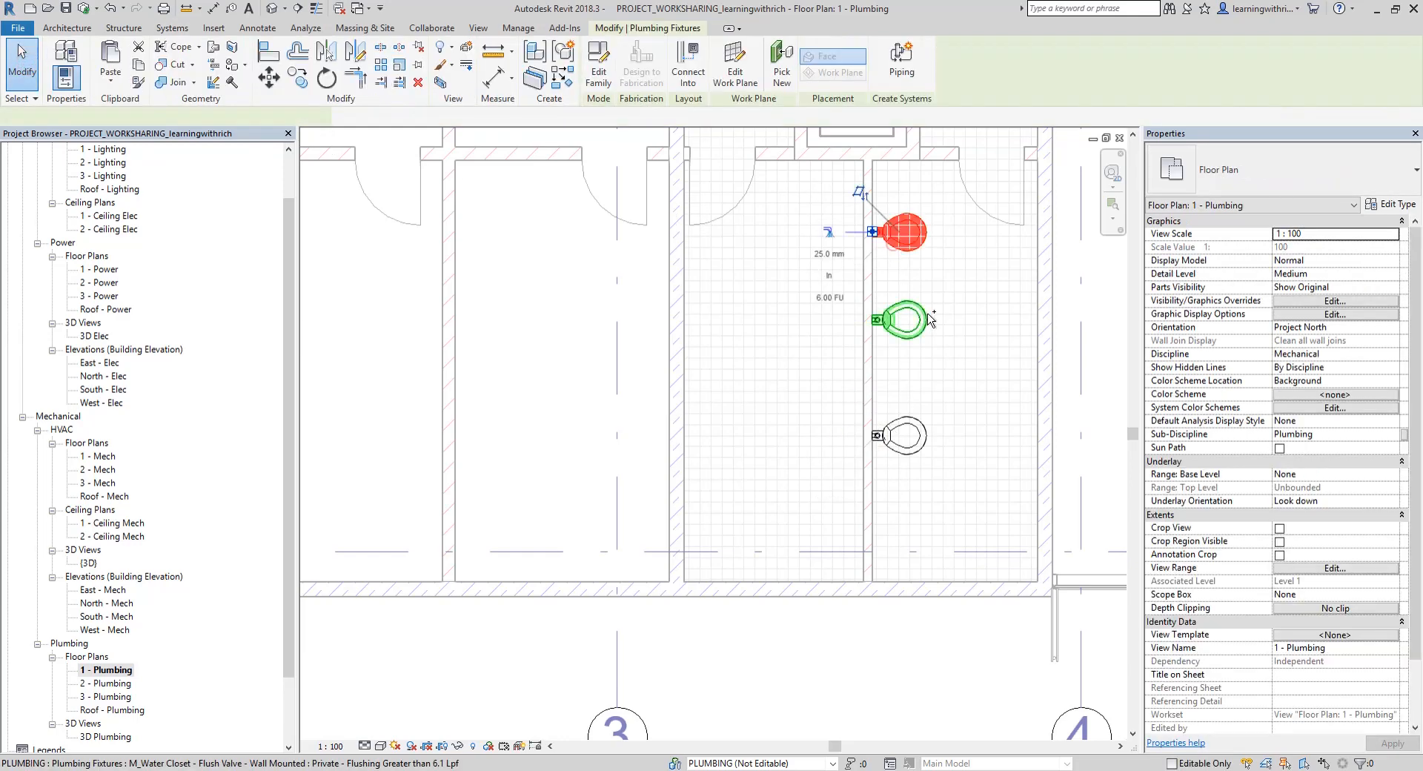
pyautogui.keyDown('ctrl'); pyautogui.click(918, 431); pyautogui.keyUp('ctrl')
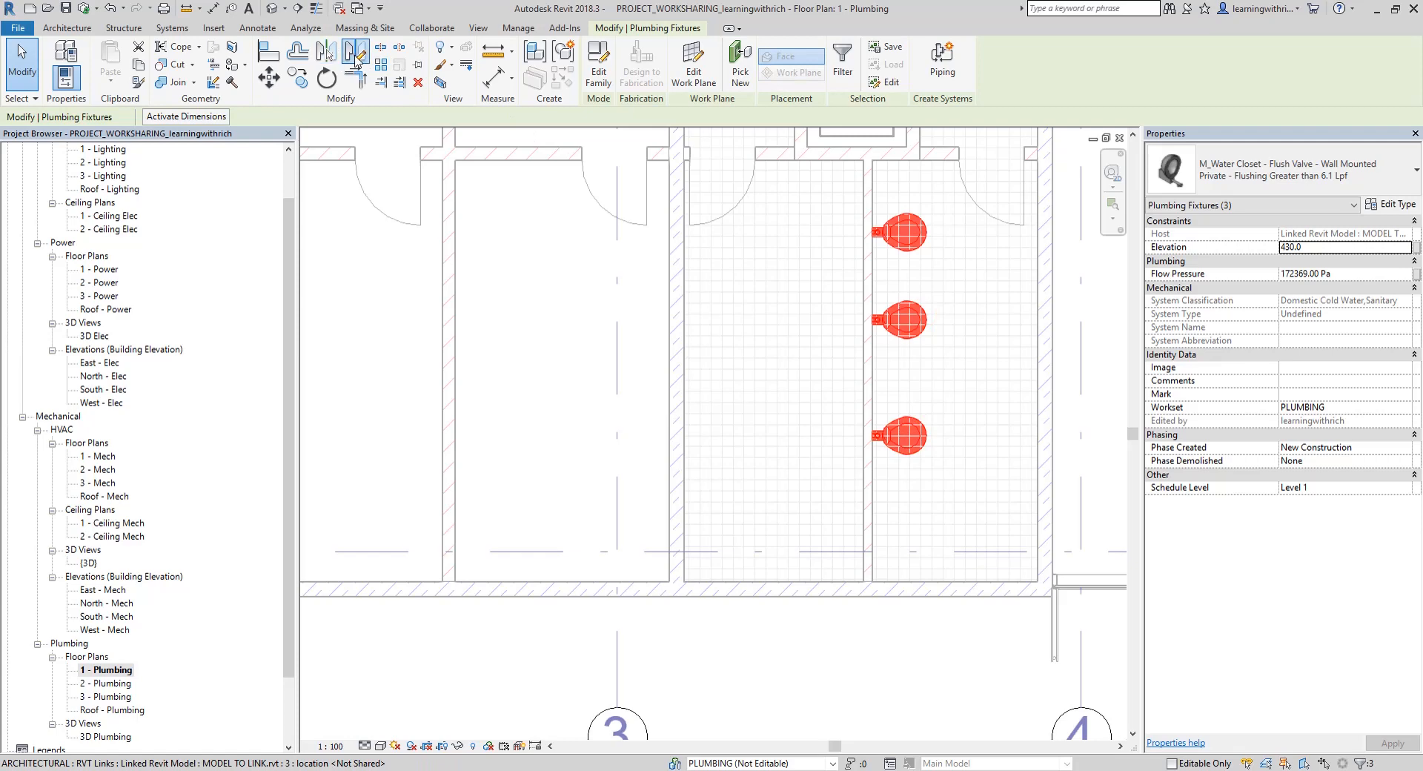
pyautogui.scroll(4, 878, 146)
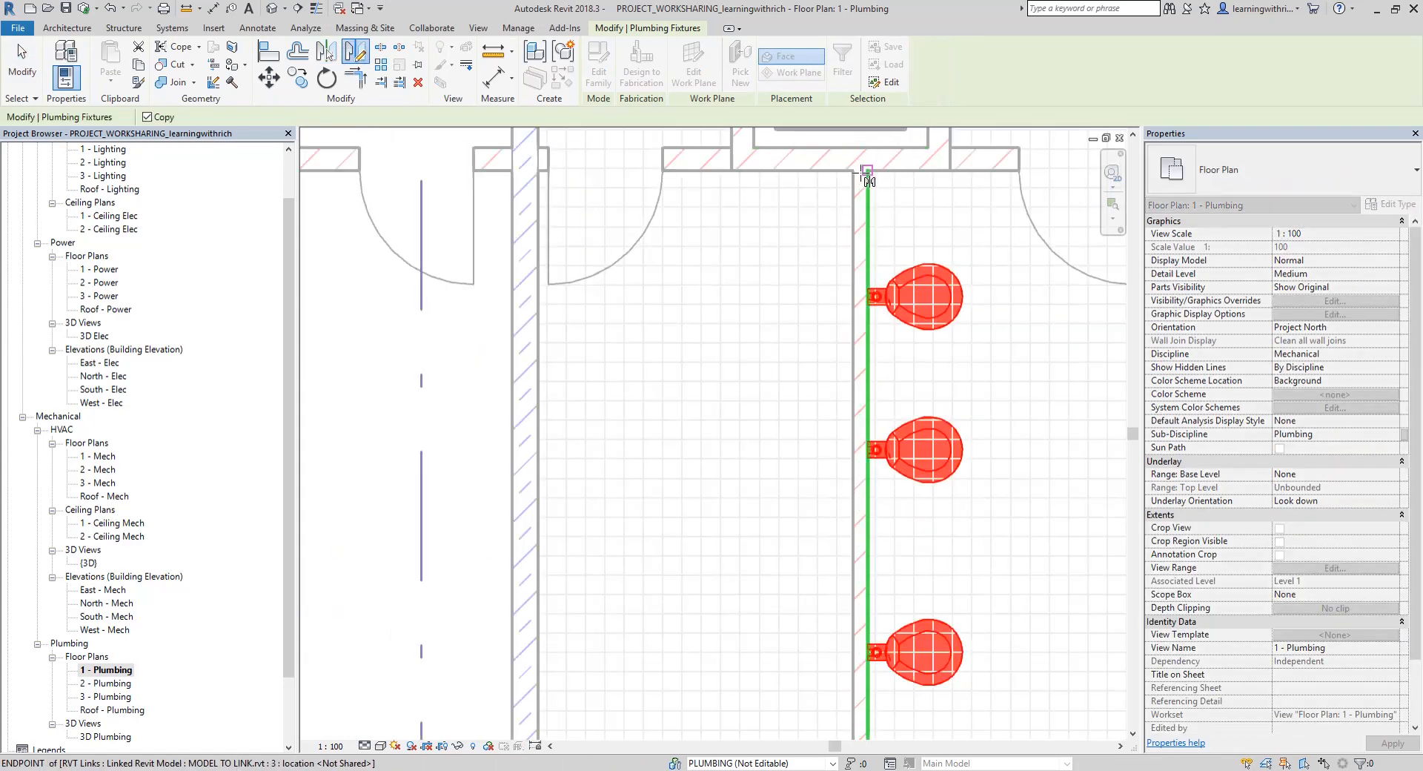
pyautogui.scroll(3, 868, 181)
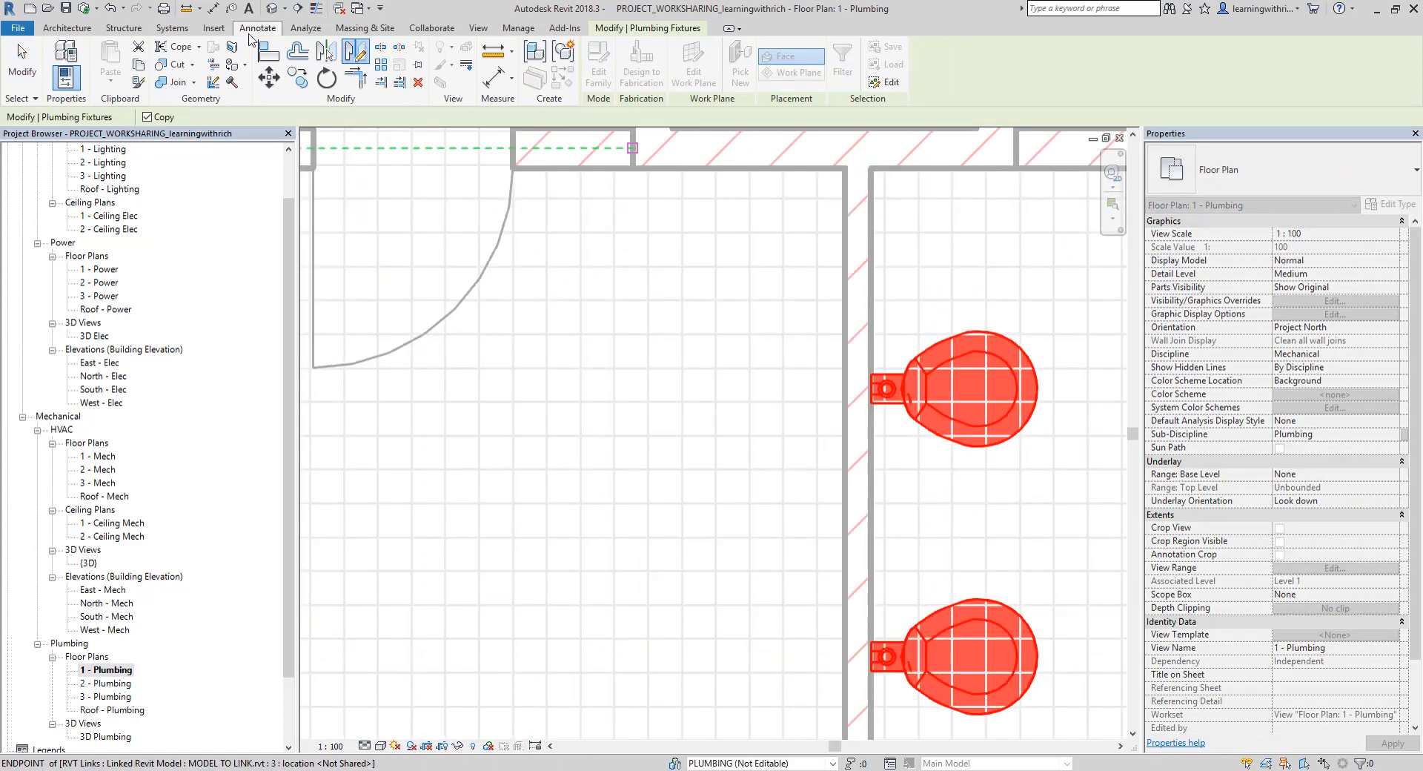
# Draw a thin detail line across the thickness of the partition's upper end, behind the water closets
pyautogui.click(172, 30)
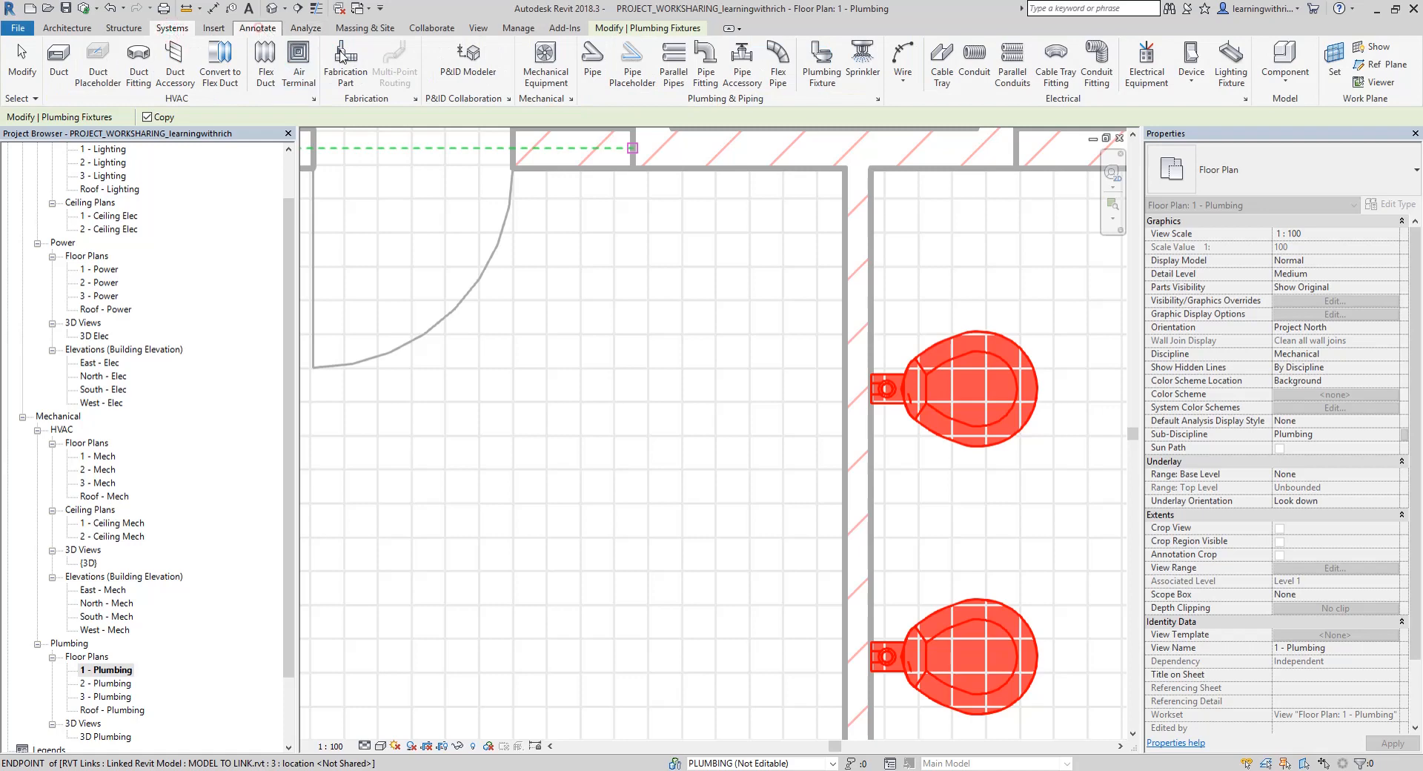
pyautogui.click(258, 29)
pyautogui.click(380, 63)
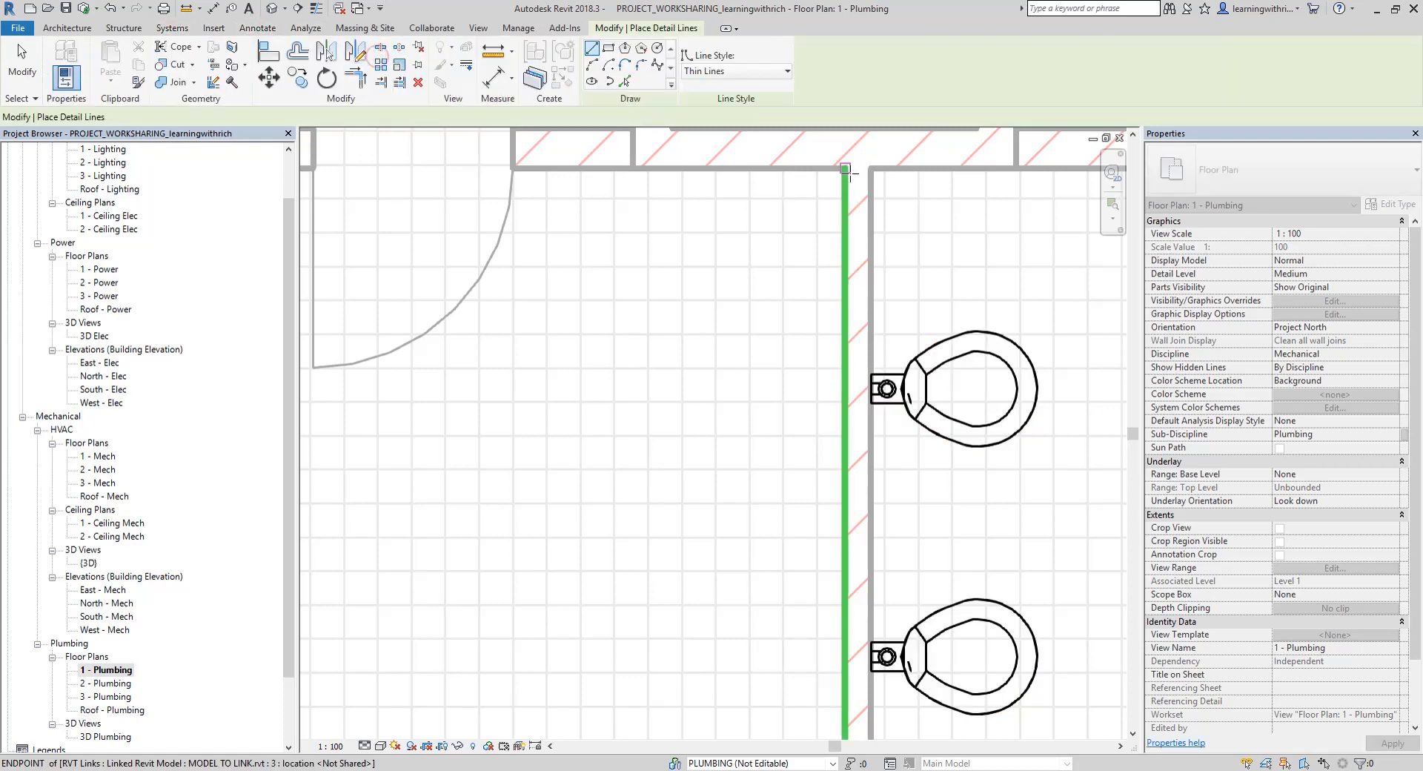
pyautogui.click(850, 170)
pyautogui.click(872, 169)
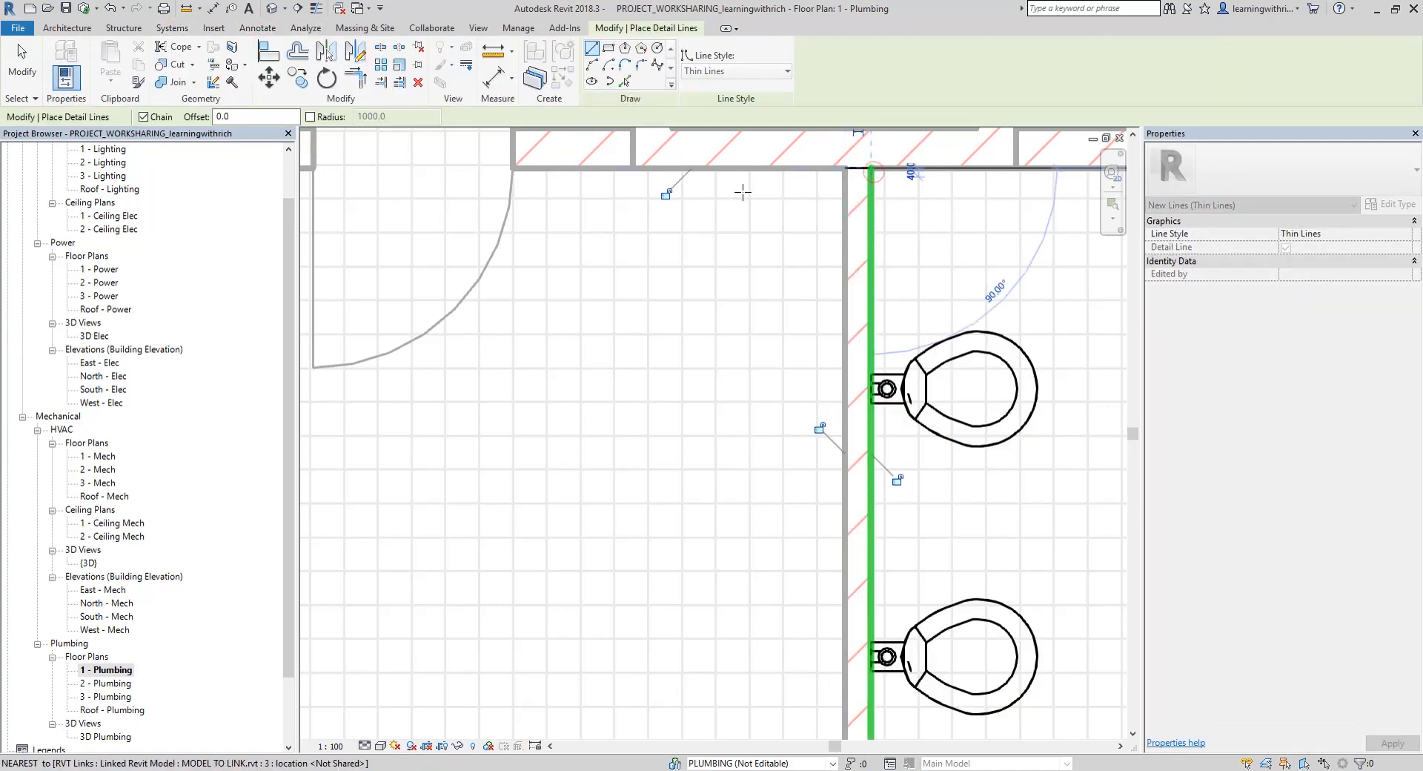
pyautogui.press('Escape')
pyautogui.press('Escape')
# Mirror copies of the three water closets to the other side of the partition, about a vertical axis drawn from the detail line's midpoint
pyautogui.click(949, 365)
pyautogui.scroll(-3, 940, 356)
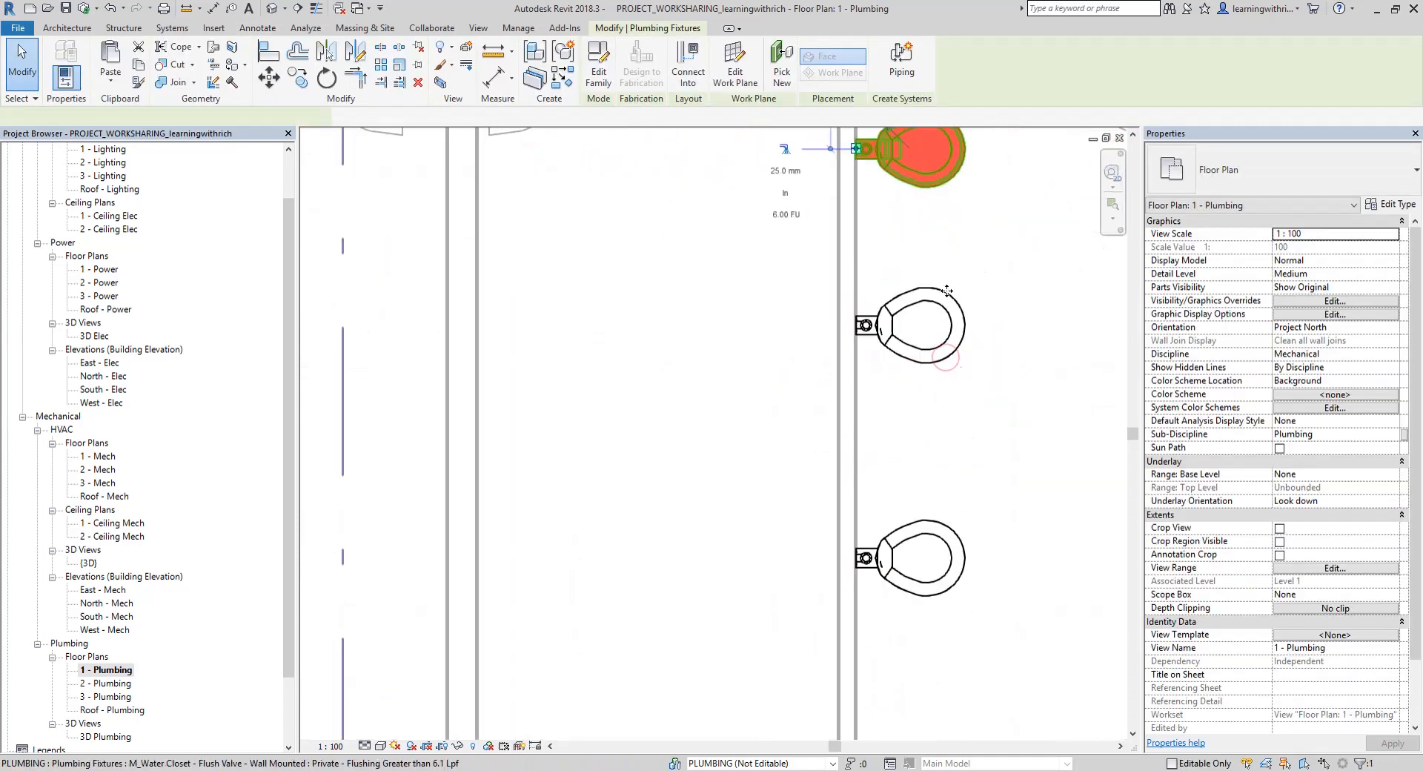
pyautogui.keyDown('ctrl'); pyautogui.click(939, 355); pyautogui.keyUp('ctrl')
pyautogui.keyDown('ctrl'); pyautogui.click(943, 589); pyautogui.keyUp('ctrl')
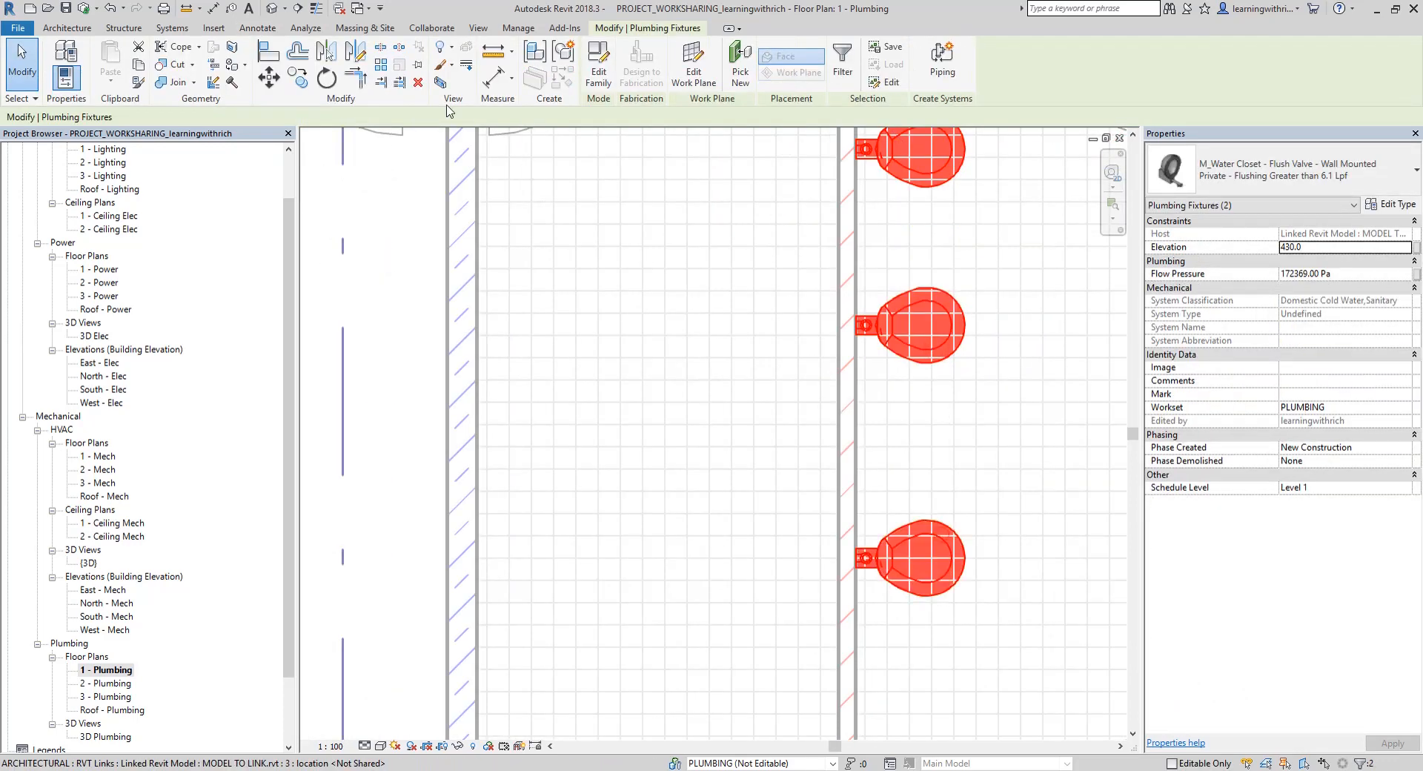
pyautogui.click(356, 55)
pyautogui.scroll(1, 875, 185)
pyautogui.moveTo(880, 178); pyautogui.dragTo(865, 381, button='middle')
pyautogui.scroll(1, 847, 253)
pyautogui.click(860, 244)
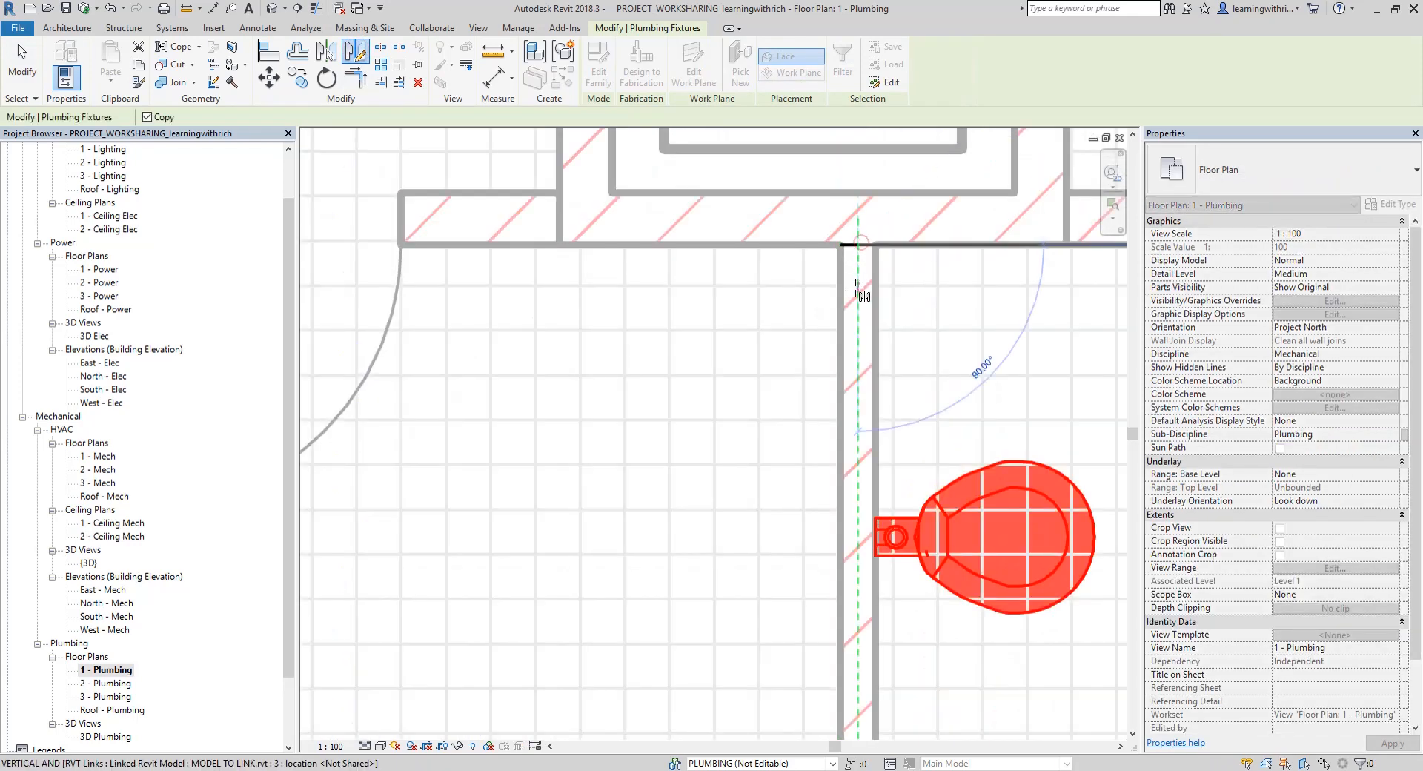
pyautogui.click(860, 295)
pyautogui.scroll(-4, 862, 297)
pyautogui.moveTo(916, 410); pyautogui.dragTo(840, 271, button='middle')
pyautogui.press('Escape')
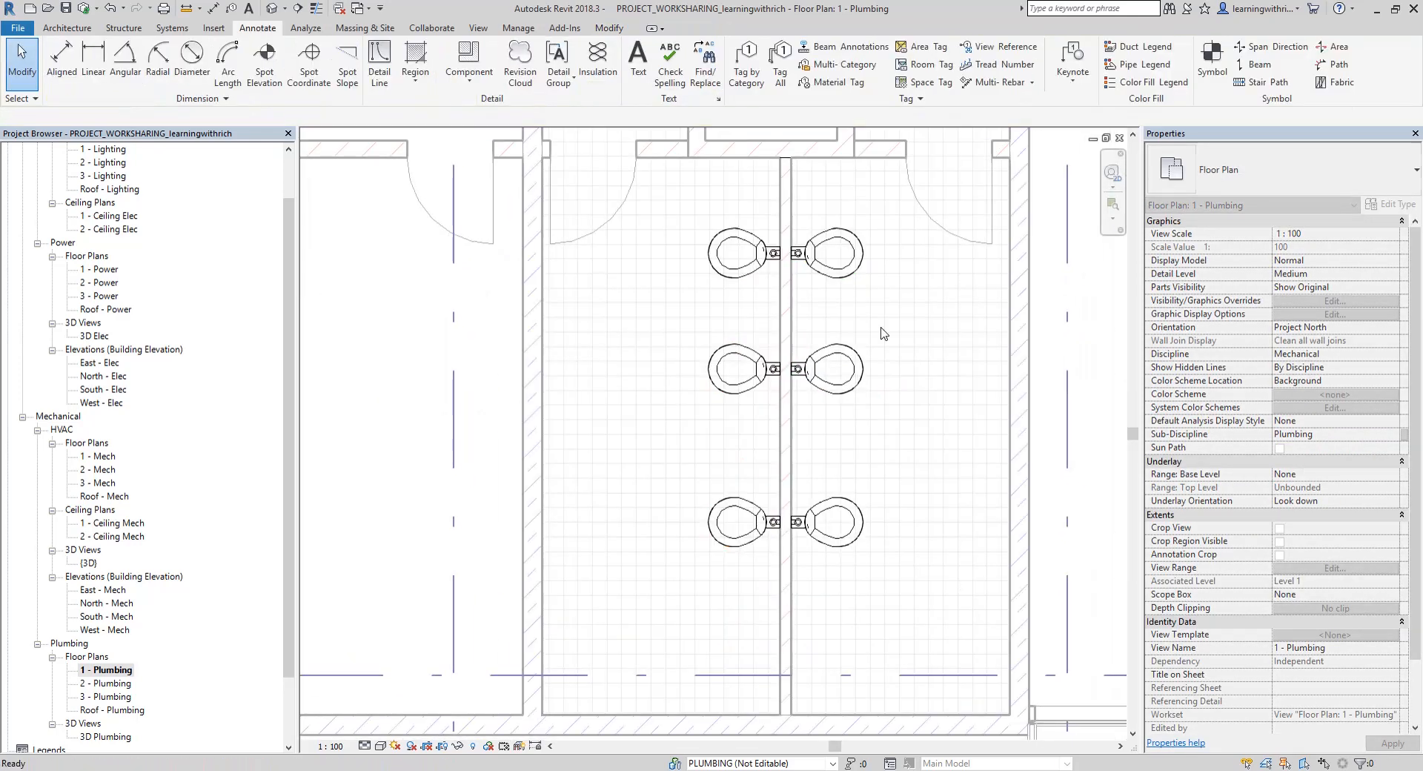
# Check the workset of the original middle water closet, then view the whole toilet area
pyautogui.click(834, 371)
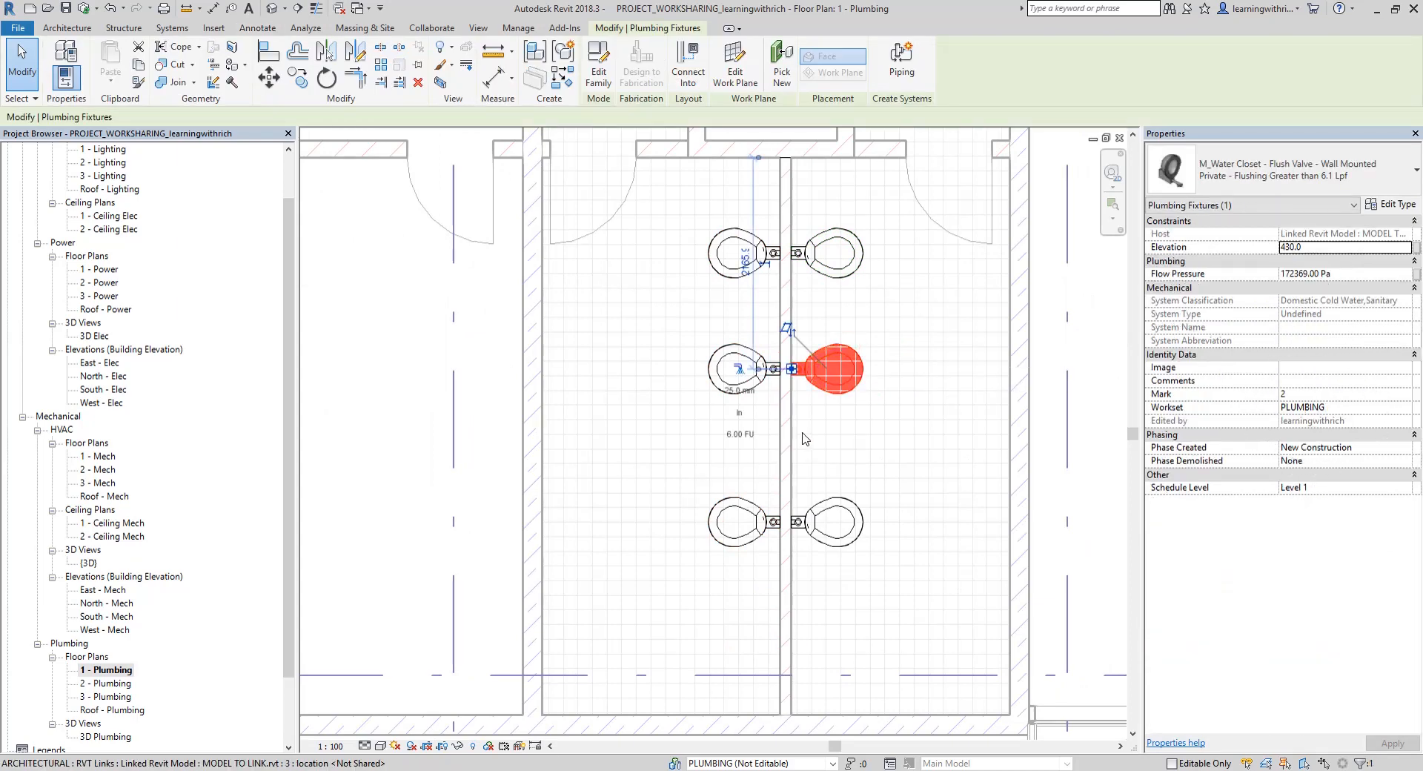
pyautogui.scroll(-4, 804, 423)
pyautogui.click(923, 383)
pyautogui.moveTo(923, 383); pyautogui.dragTo(867, 413, button='middle')
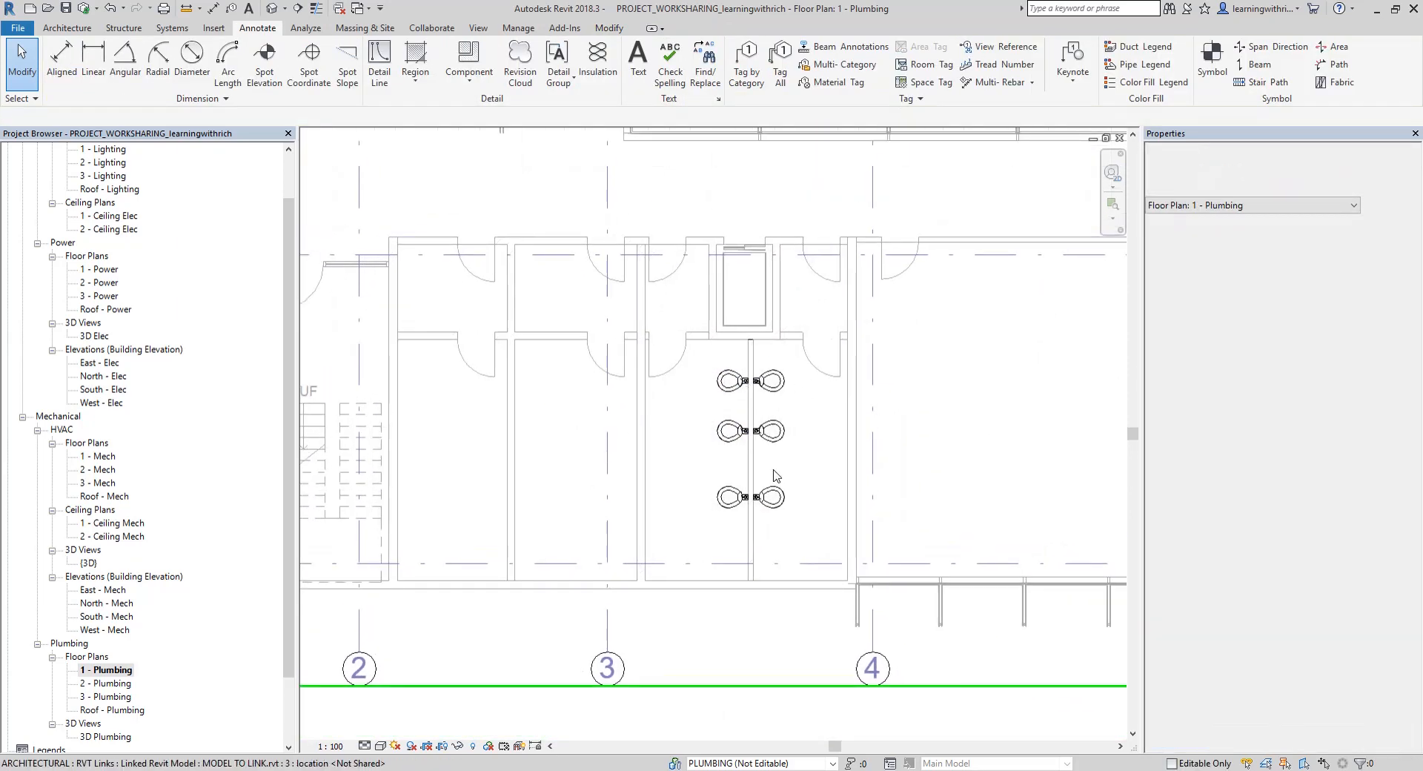
pyautogui.scroll(2, 769, 436)
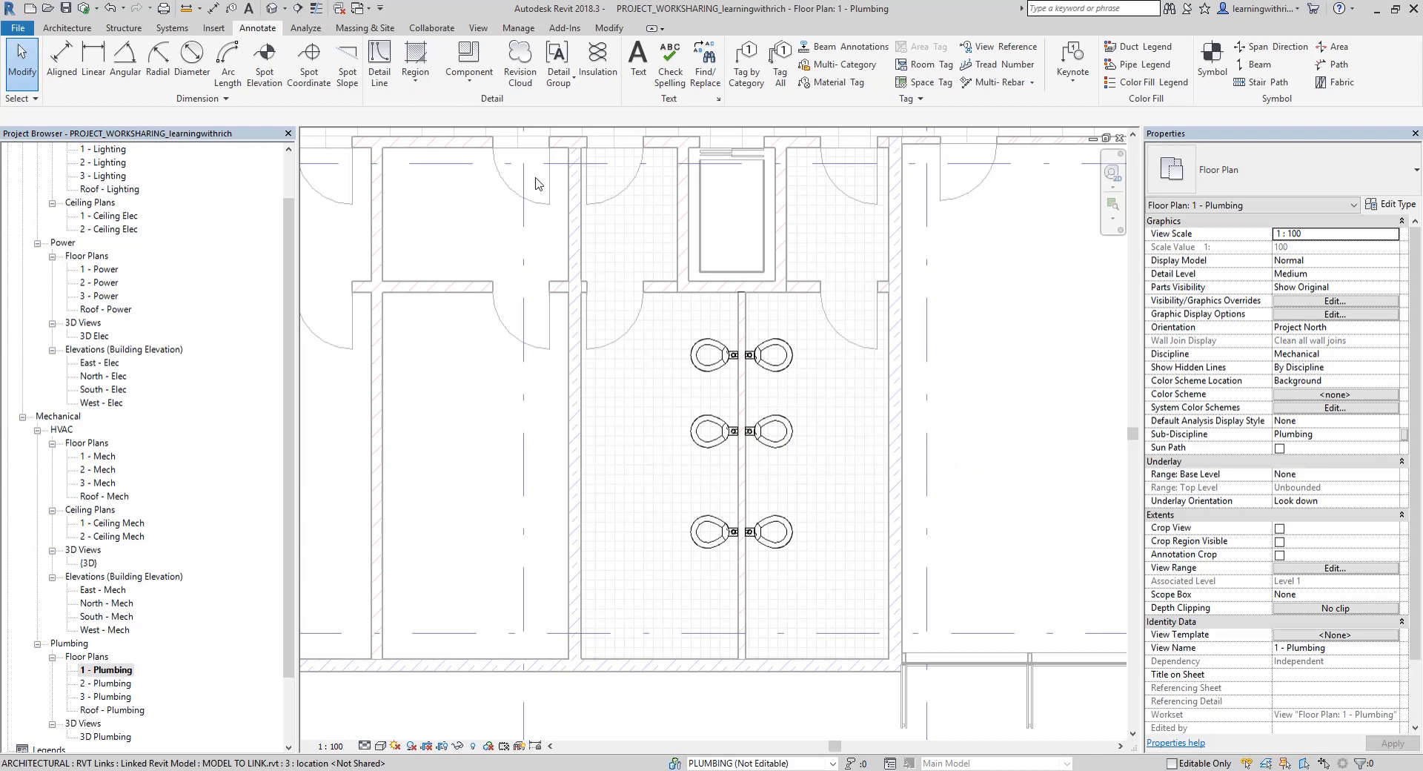
# Synchronize with central through Synchronize and Modify Settings, relinquishing borrowed elements and saving the local file before and after
pyautogui.click(437, 29)
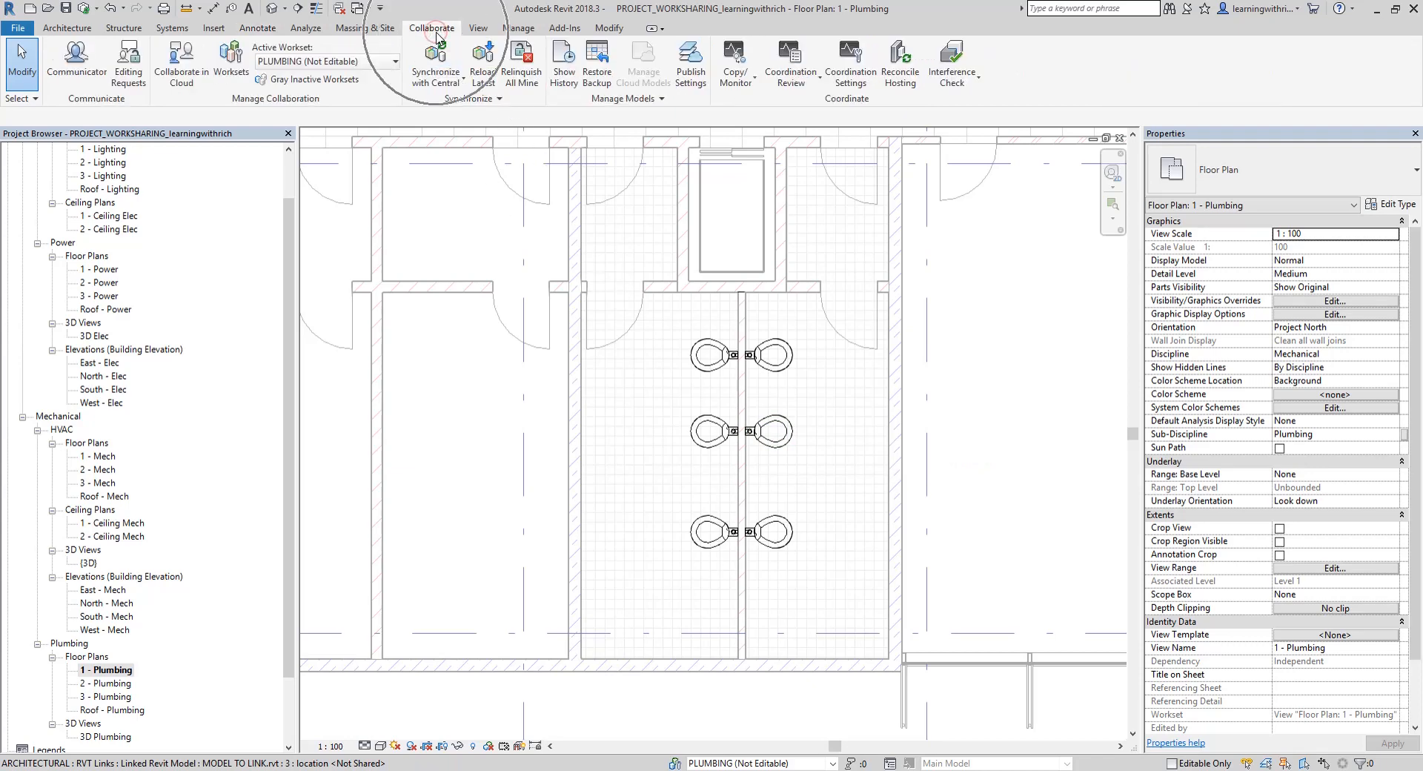
pyautogui.click(443, 82)
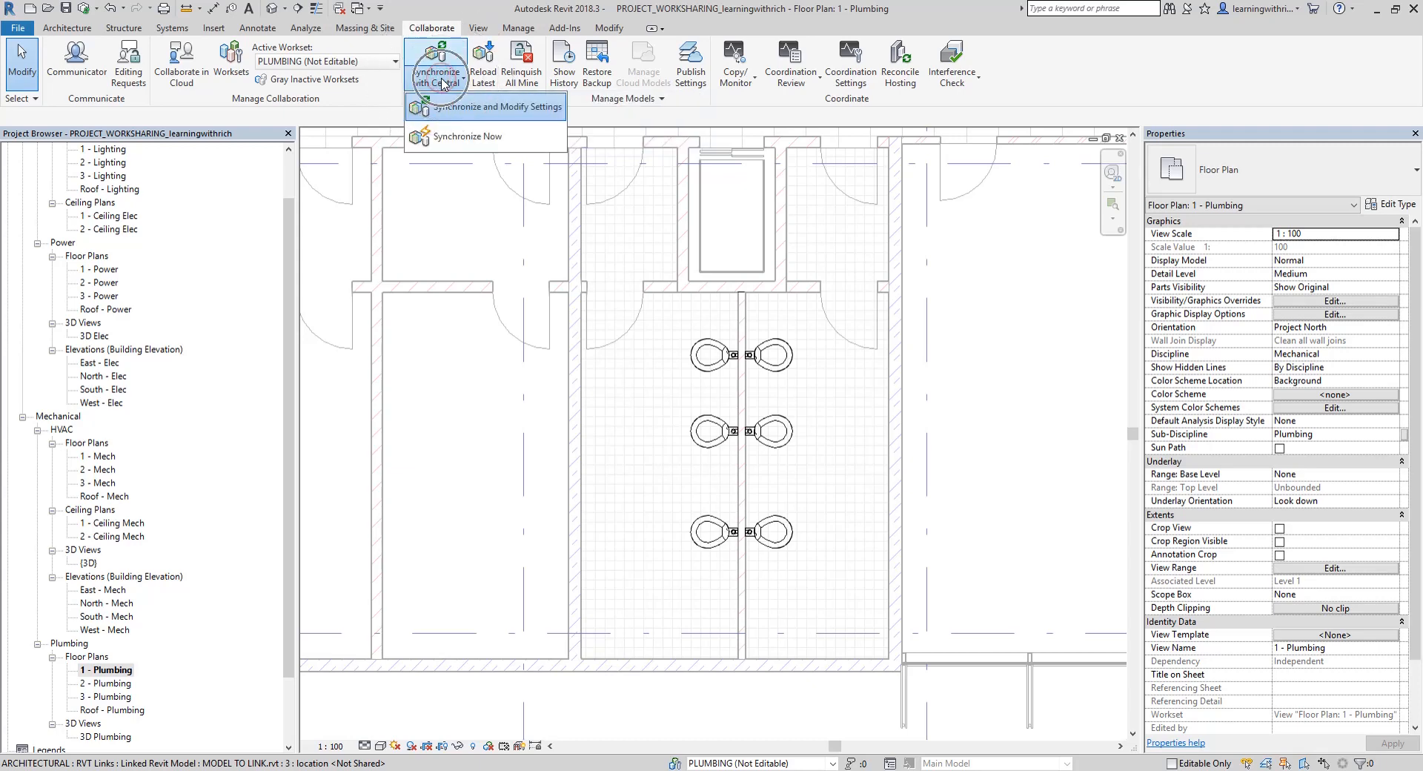
pyautogui.click(443, 81)
pyautogui.click(443, 82)
pyautogui.click(455, 109)
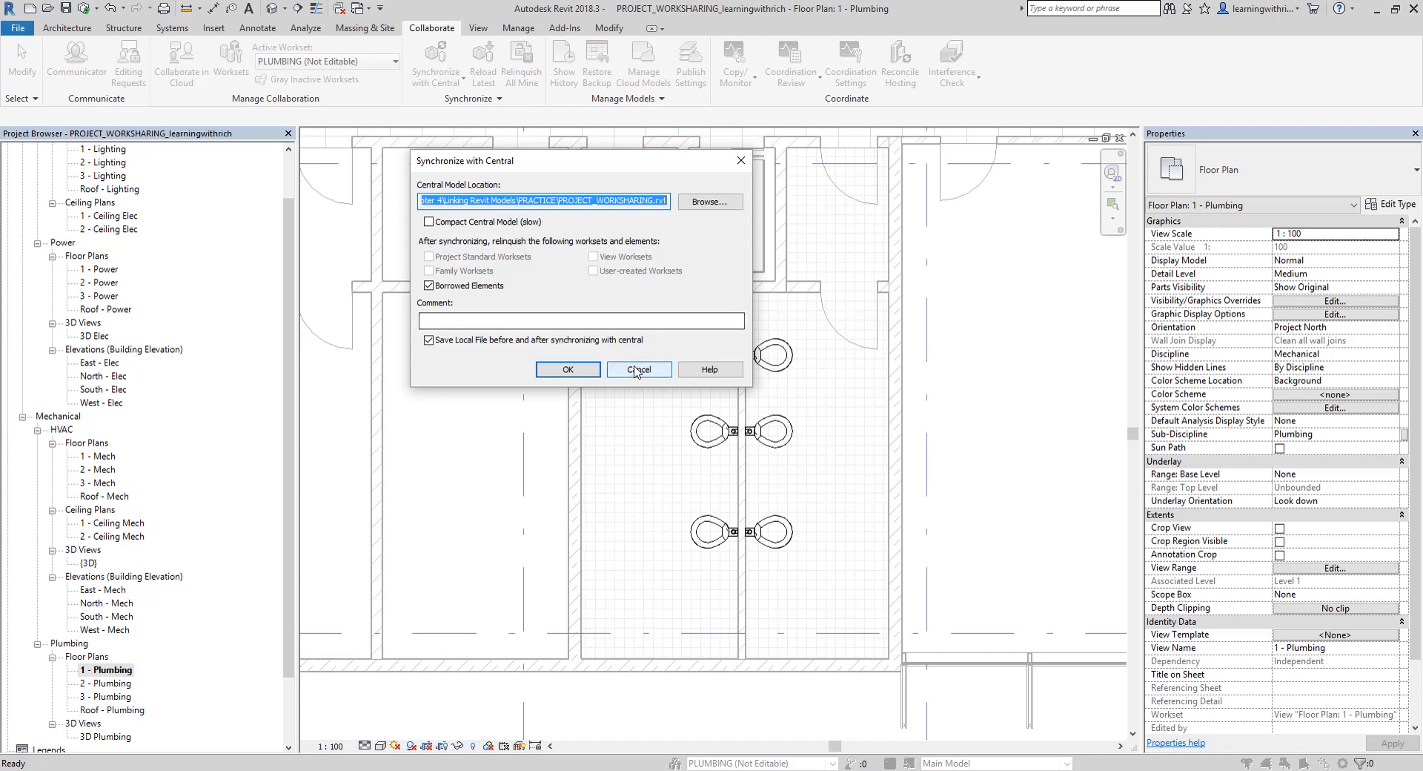
pyautogui.click(569, 371)
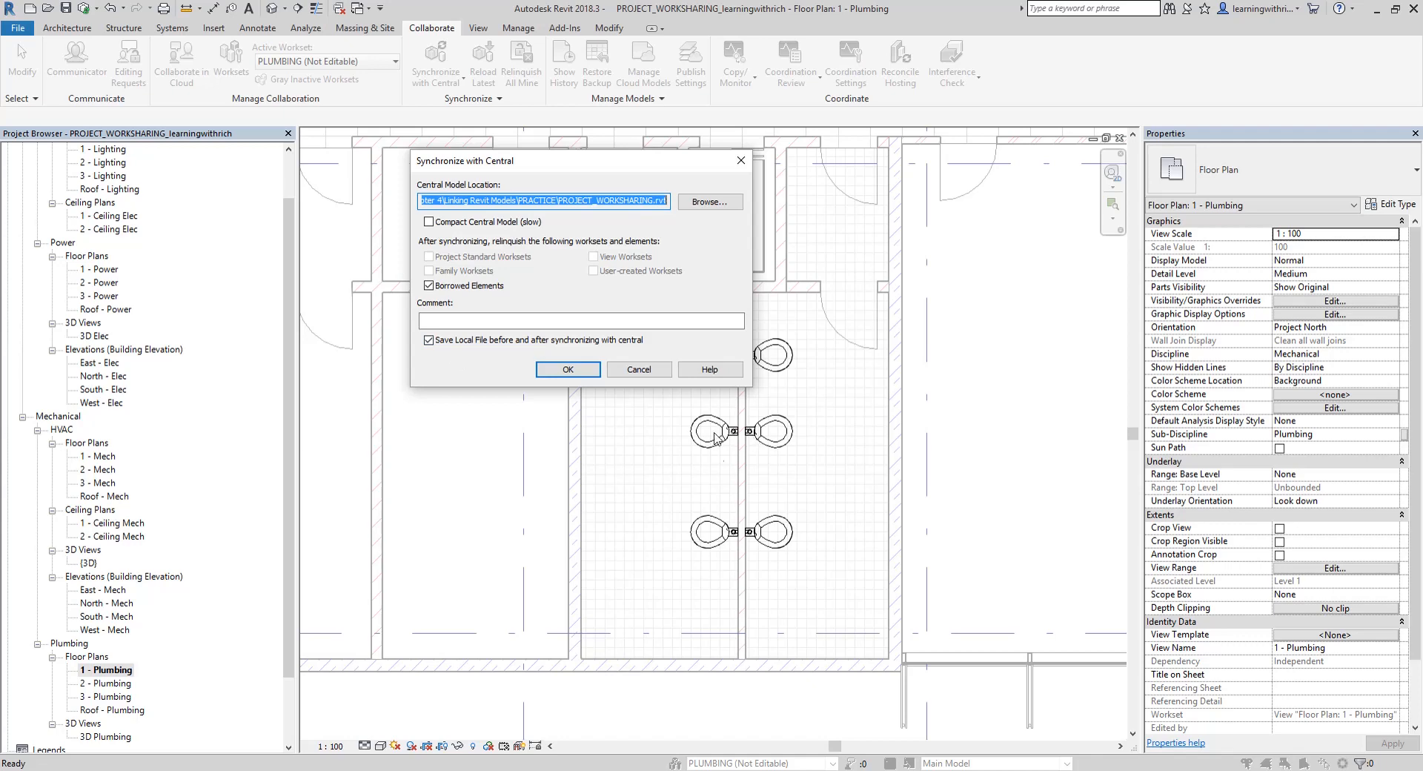
pyautogui.click(569, 372)
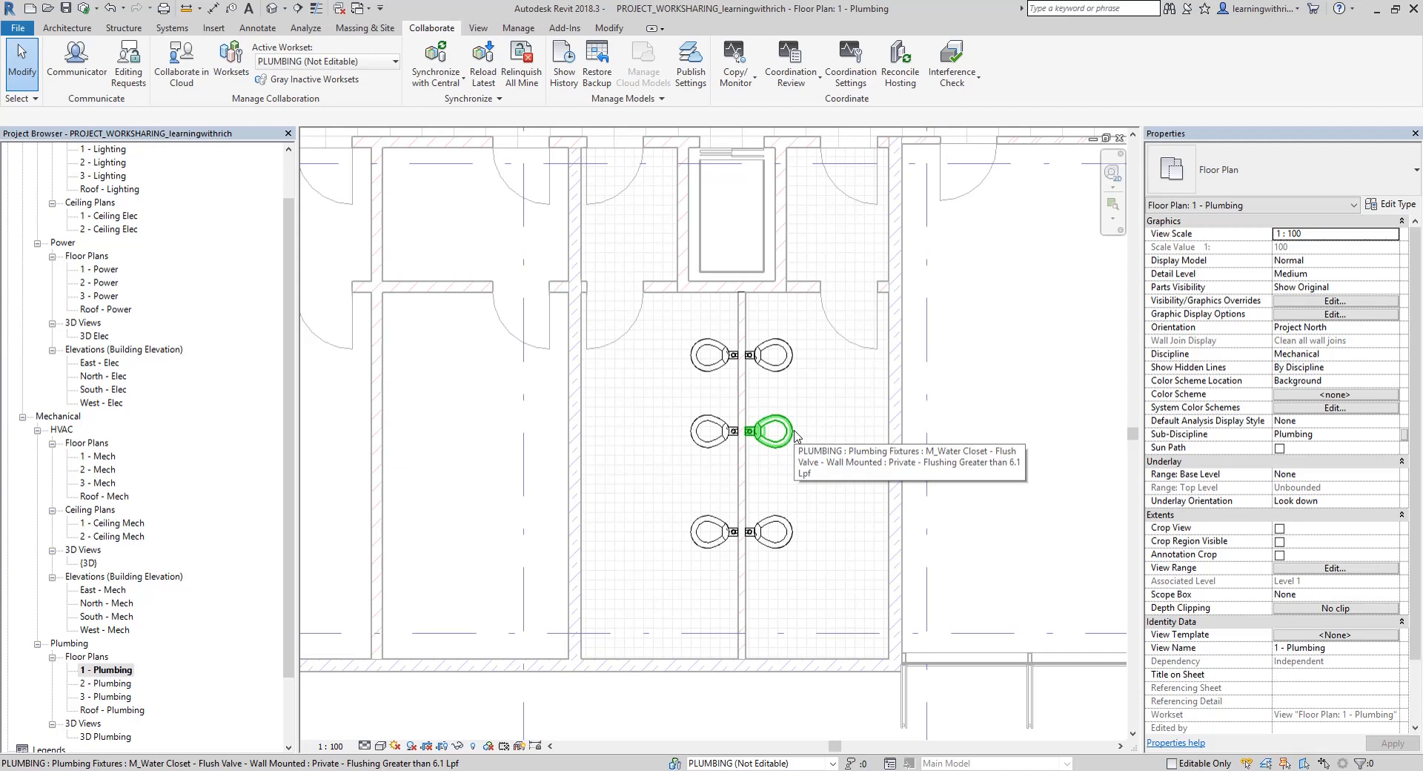
pyautogui.moveTo(856, 479)
pyautogui.mouseDown(button='middle')
pyautogui.moveTo(842, 524)
pyautogui.moveTo(839, 496)
pyautogui.mouseUp(button='middle')
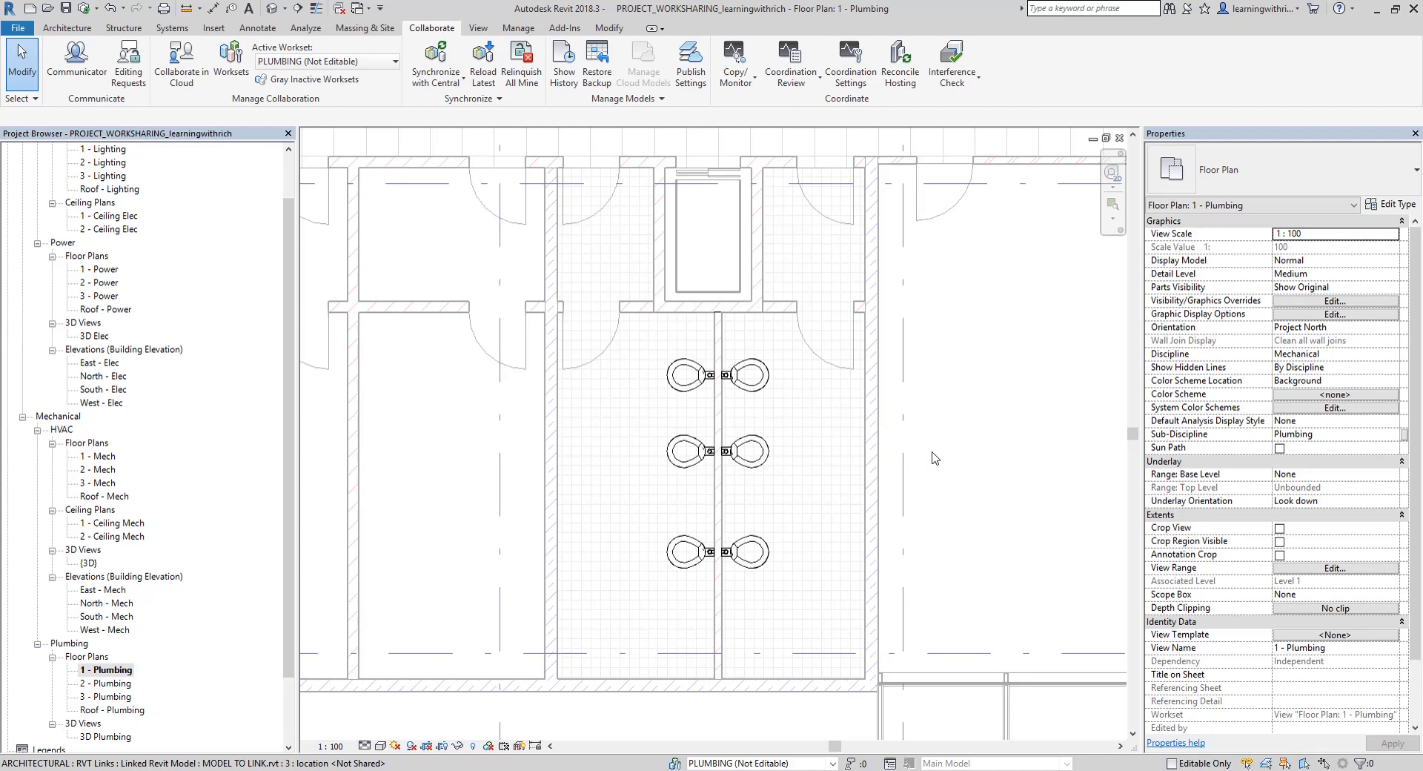
pyautogui.moveTo(932, 461); pyautogui.dragTo(916, 480, button='middle')
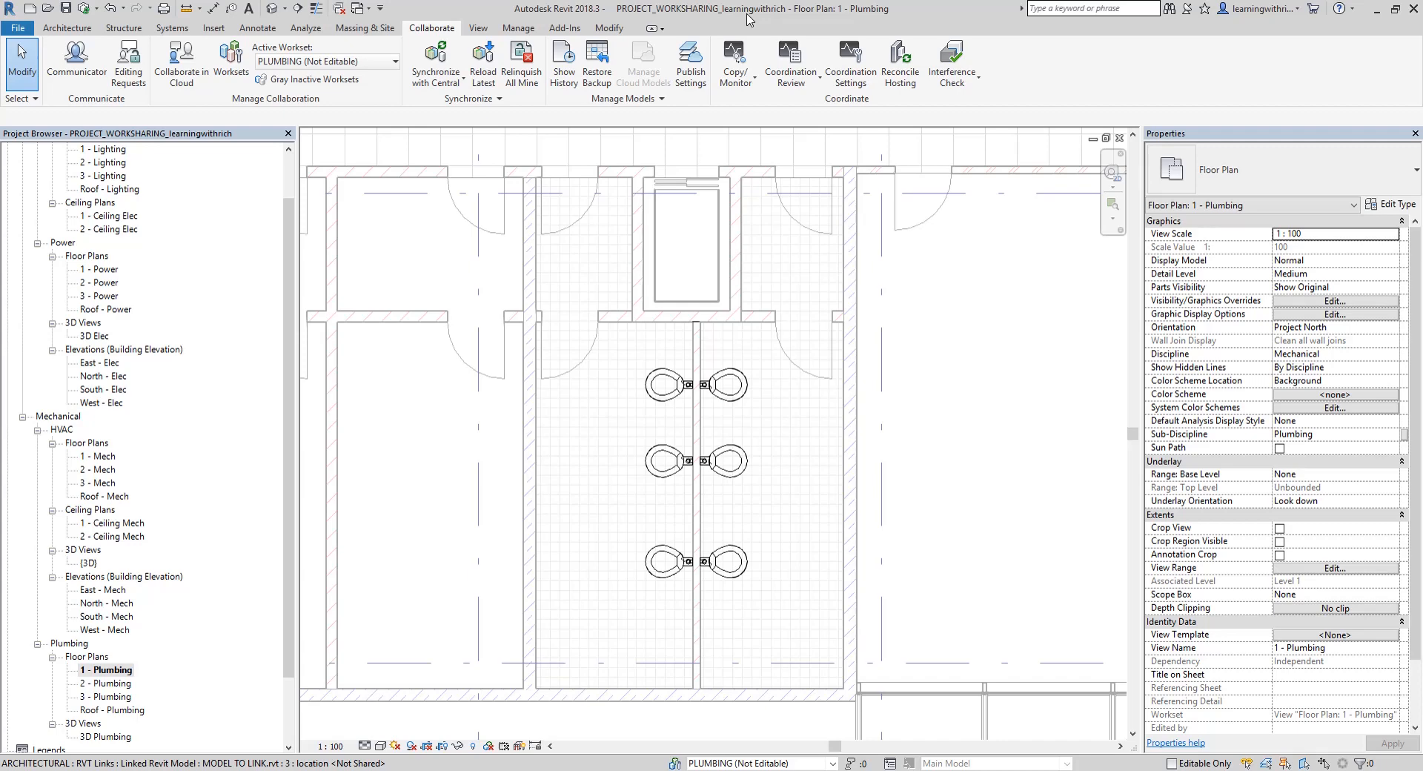
pyautogui.click(948, 493)
pyautogui.scroll(-1, 883, 447)
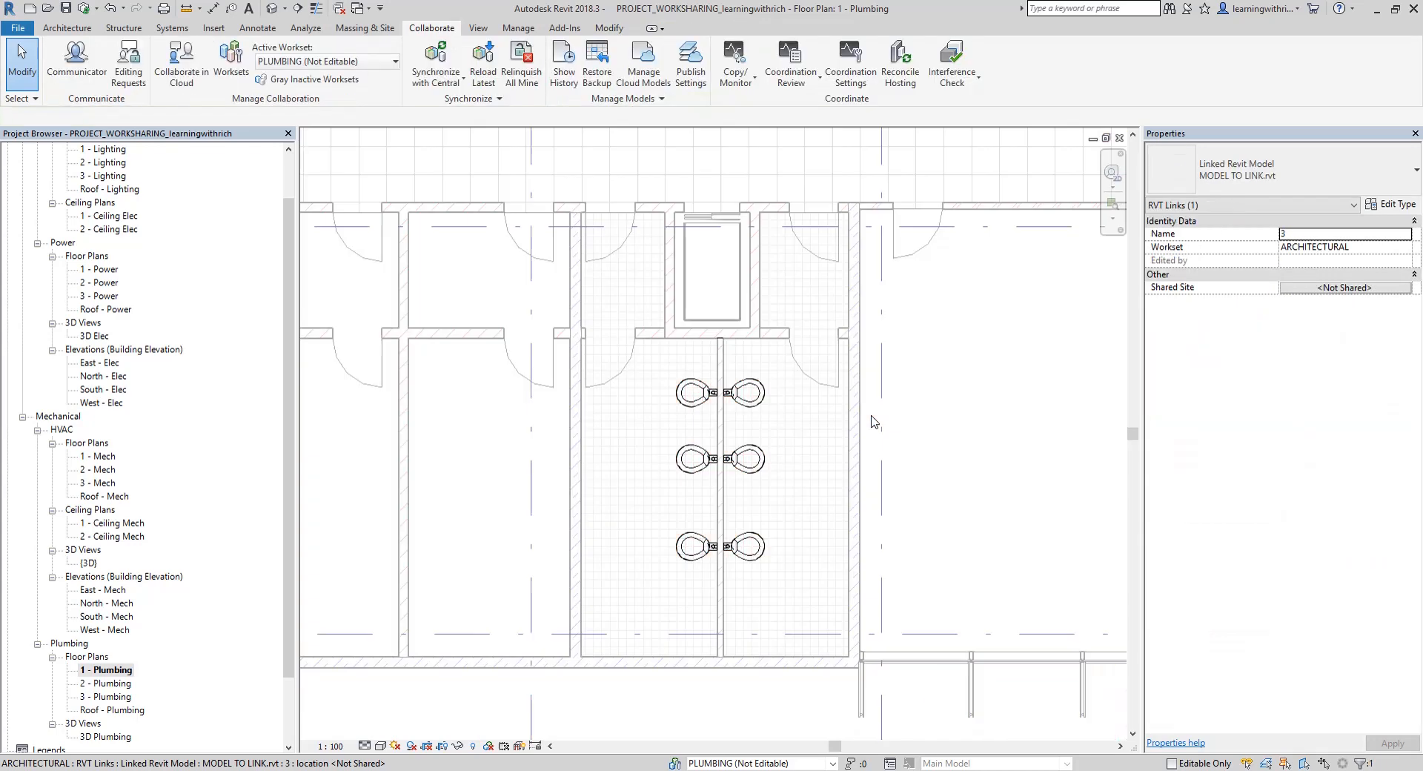
pyautogui.press('Escape')
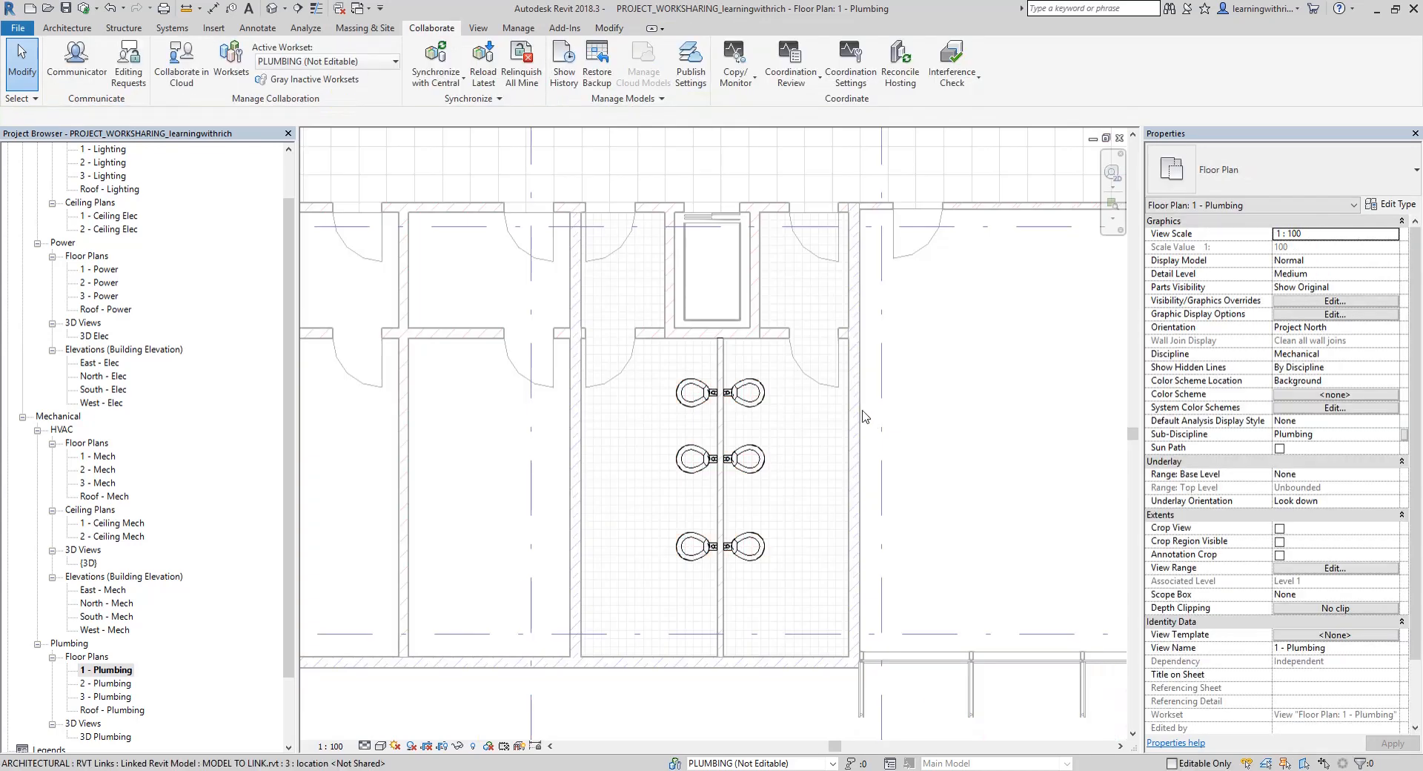
# Open the sample project rme_advanced_sample_project.rvt from the Samples folder
pyautogui.click(18, 30)
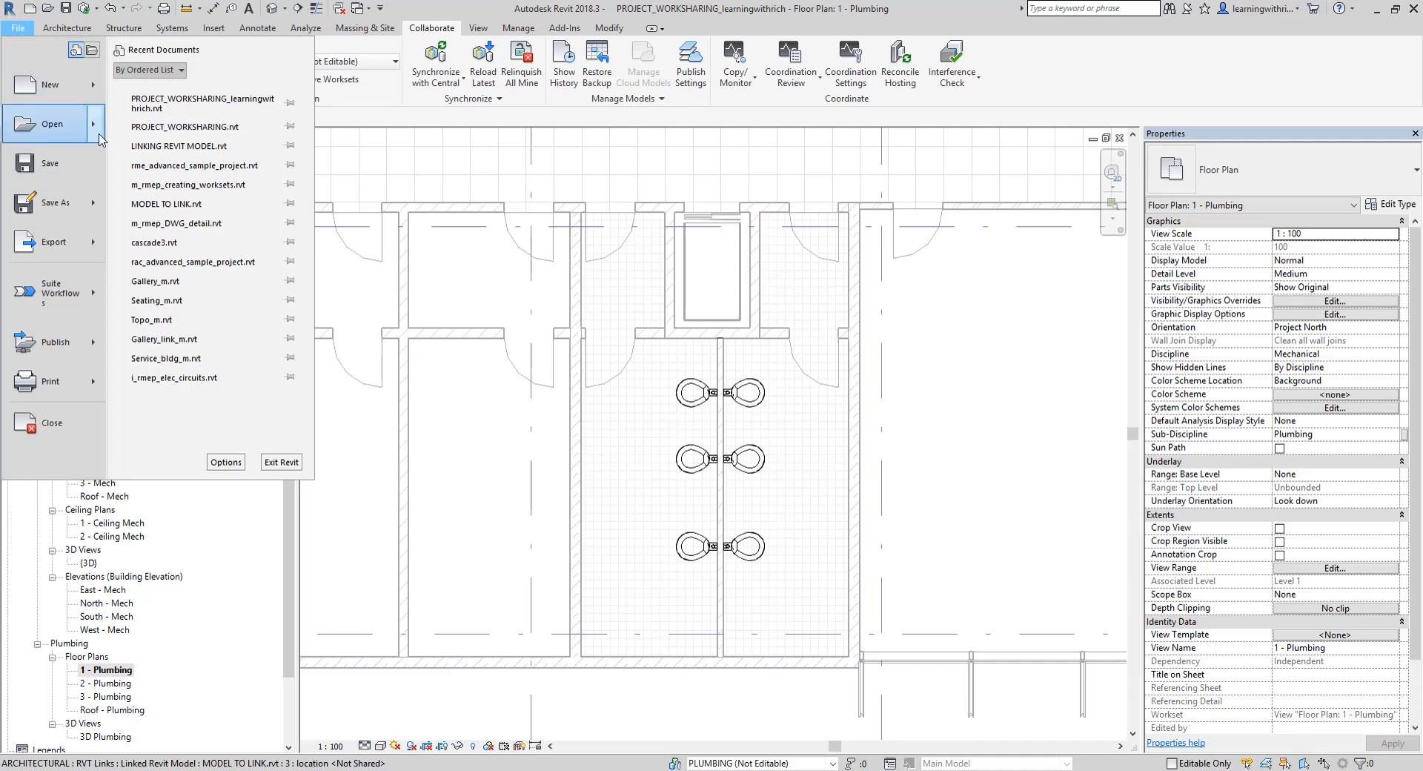
pyautogui.moveTo(101, 138)
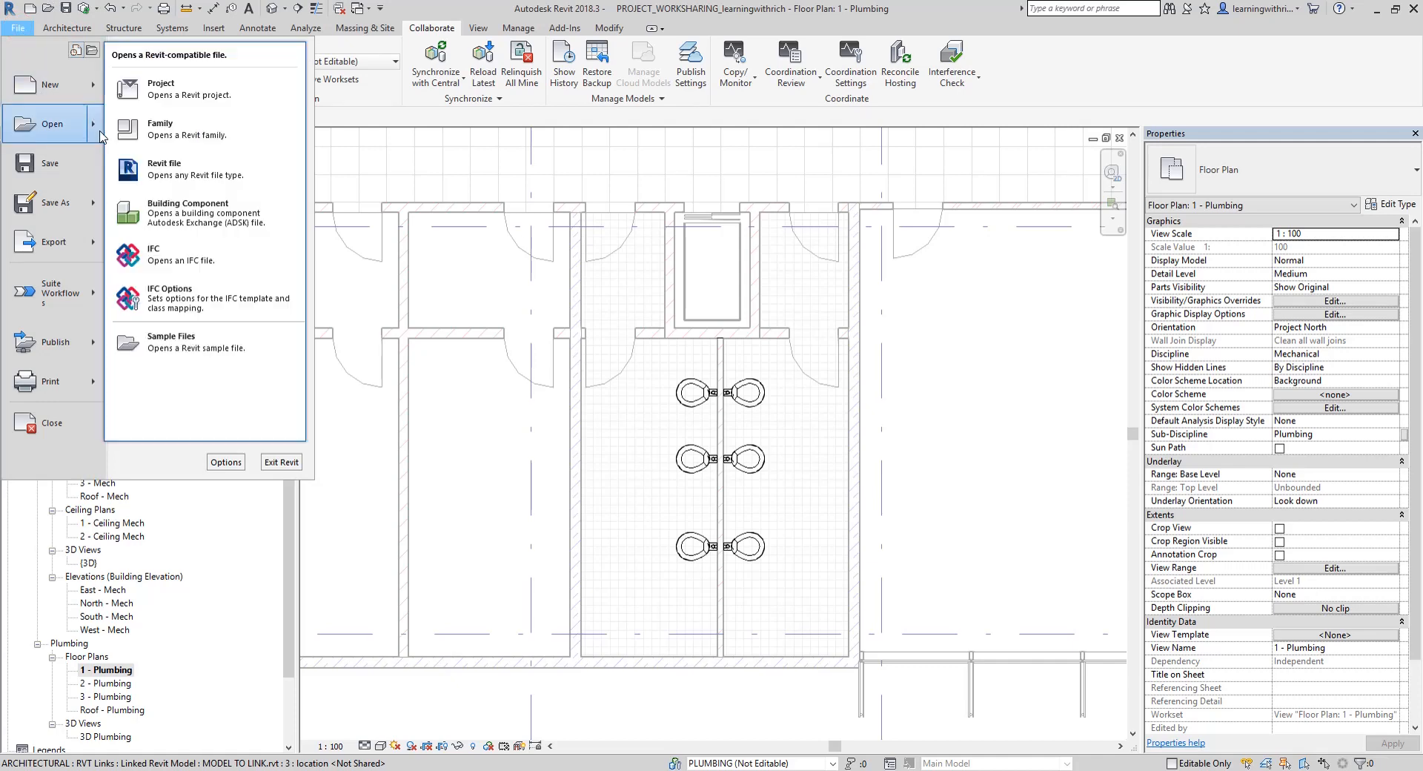
pyautogui.click(208, 354)
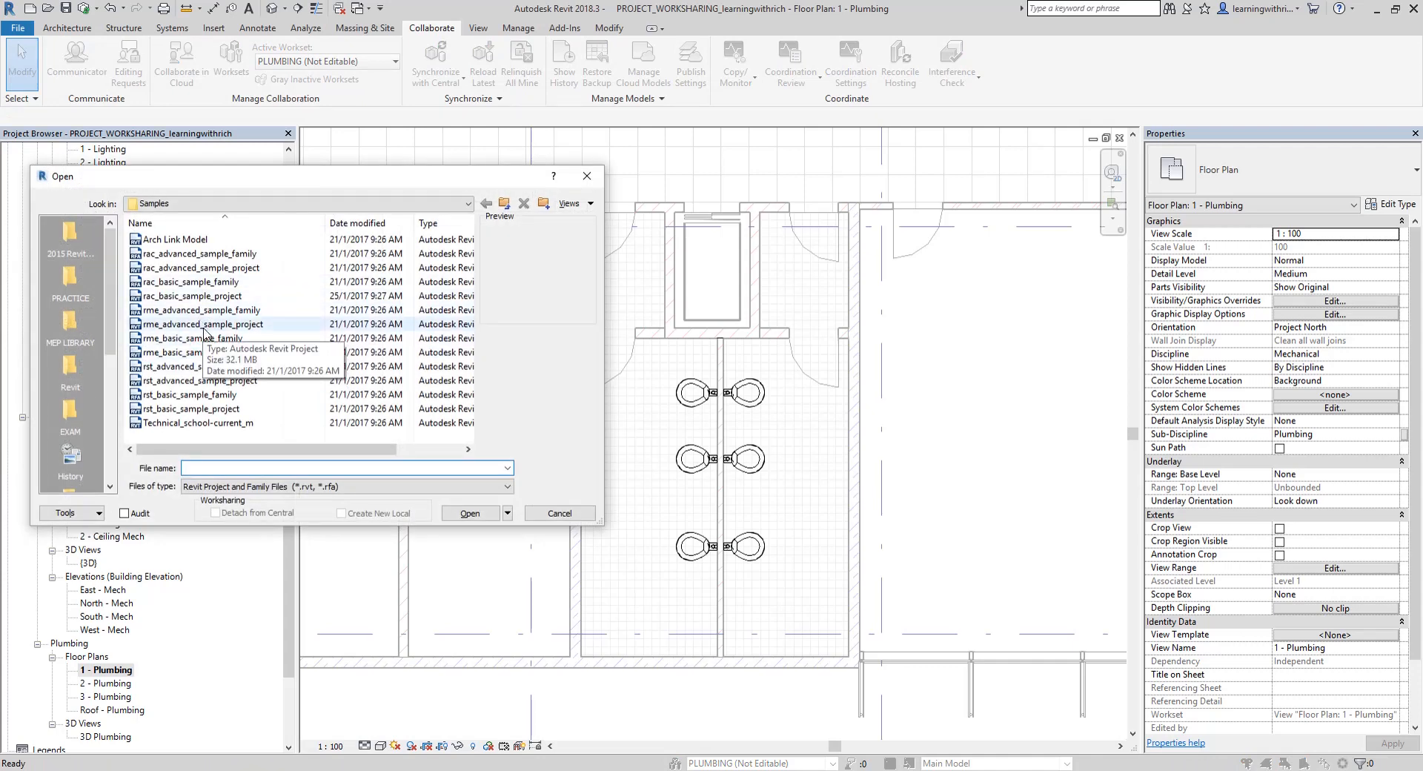
pyautogui.click(204, 328)
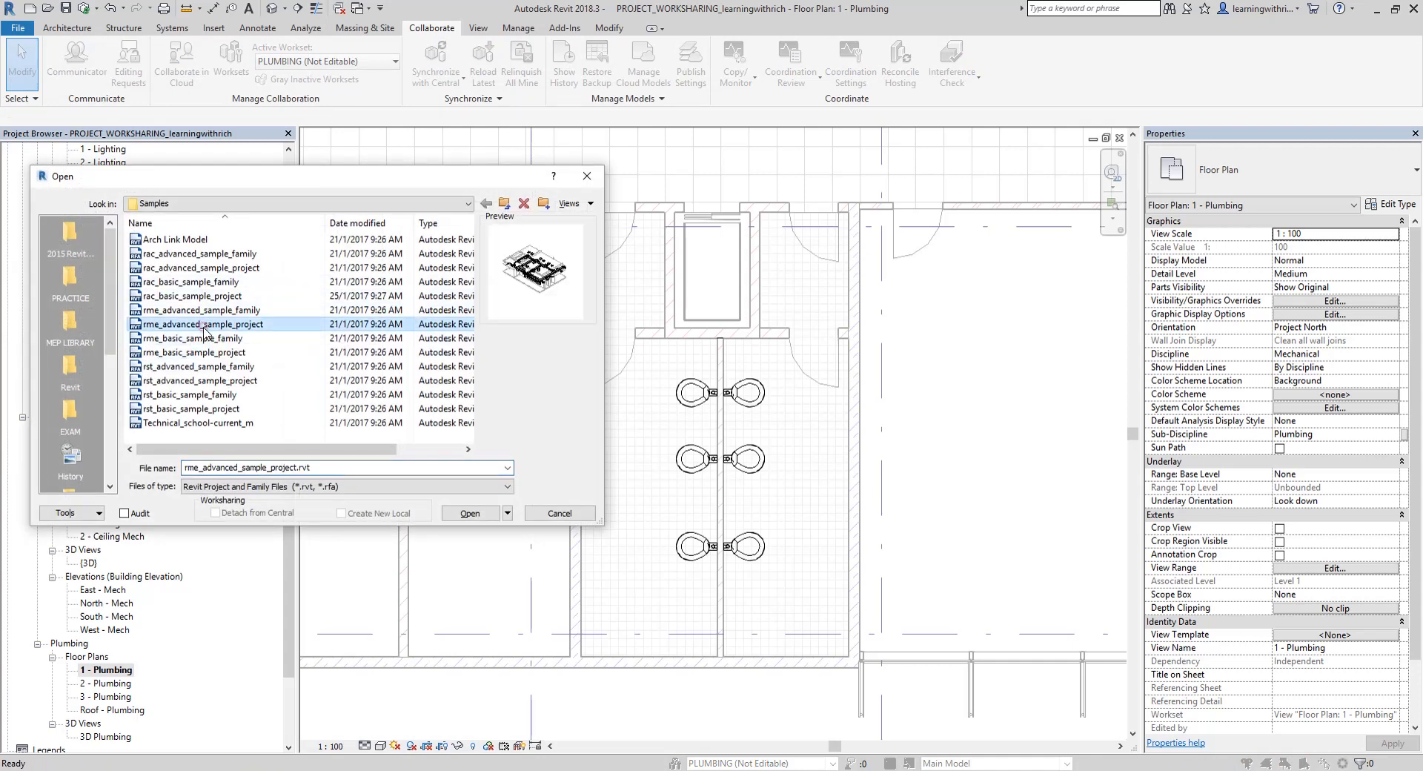
pyautogui.click(456, 515)
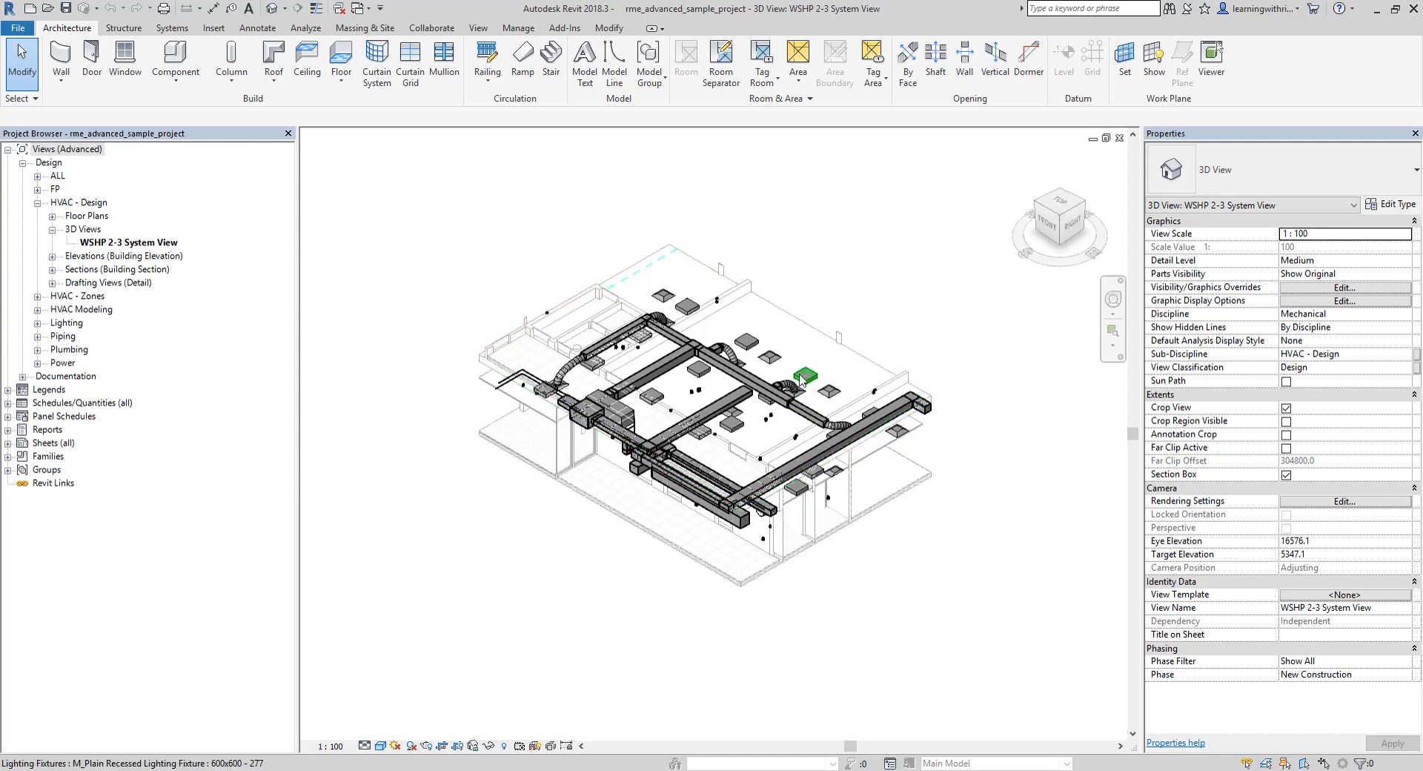
pyautogui.click(917, 243)
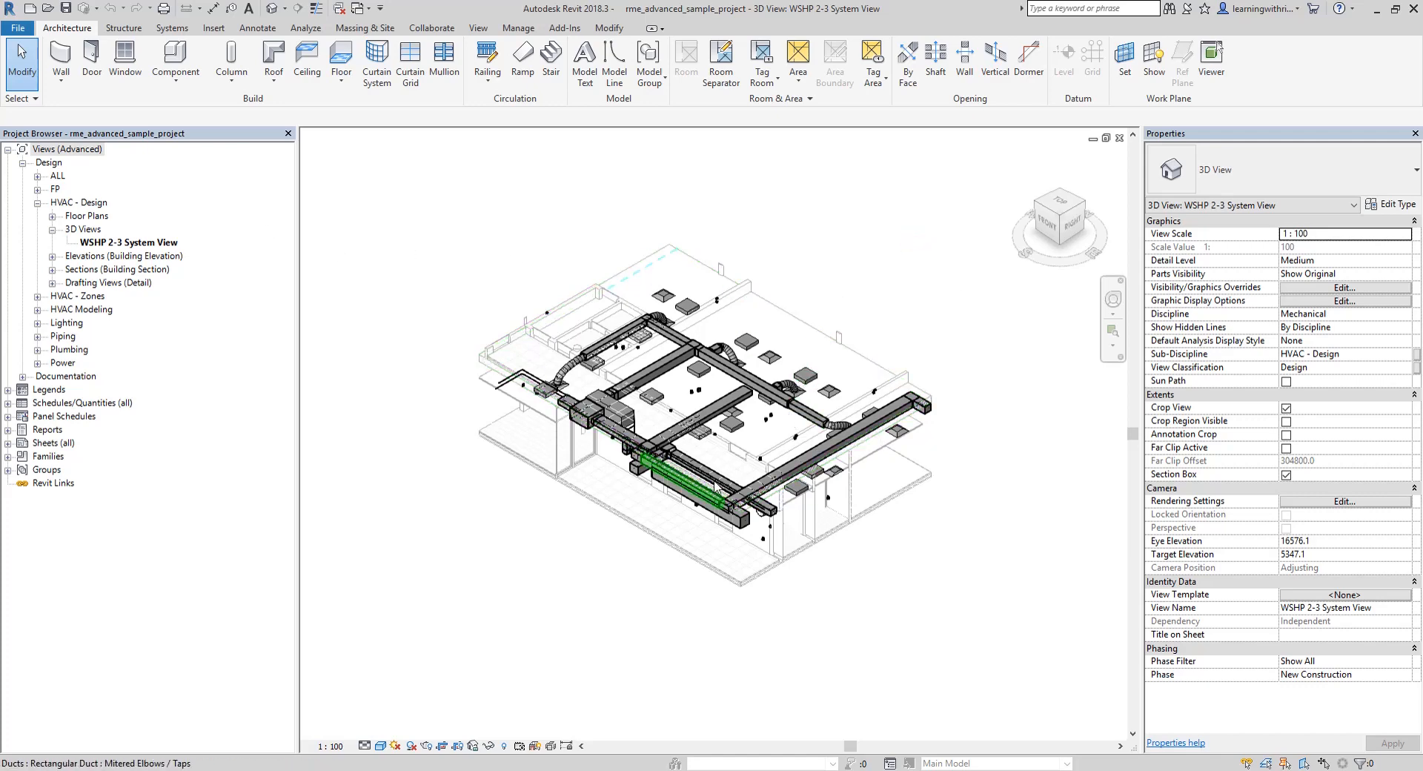
# Change the Project Browser organization of the views to the Type/Discipline scheme
pyautogui.rightClick(62, 151)
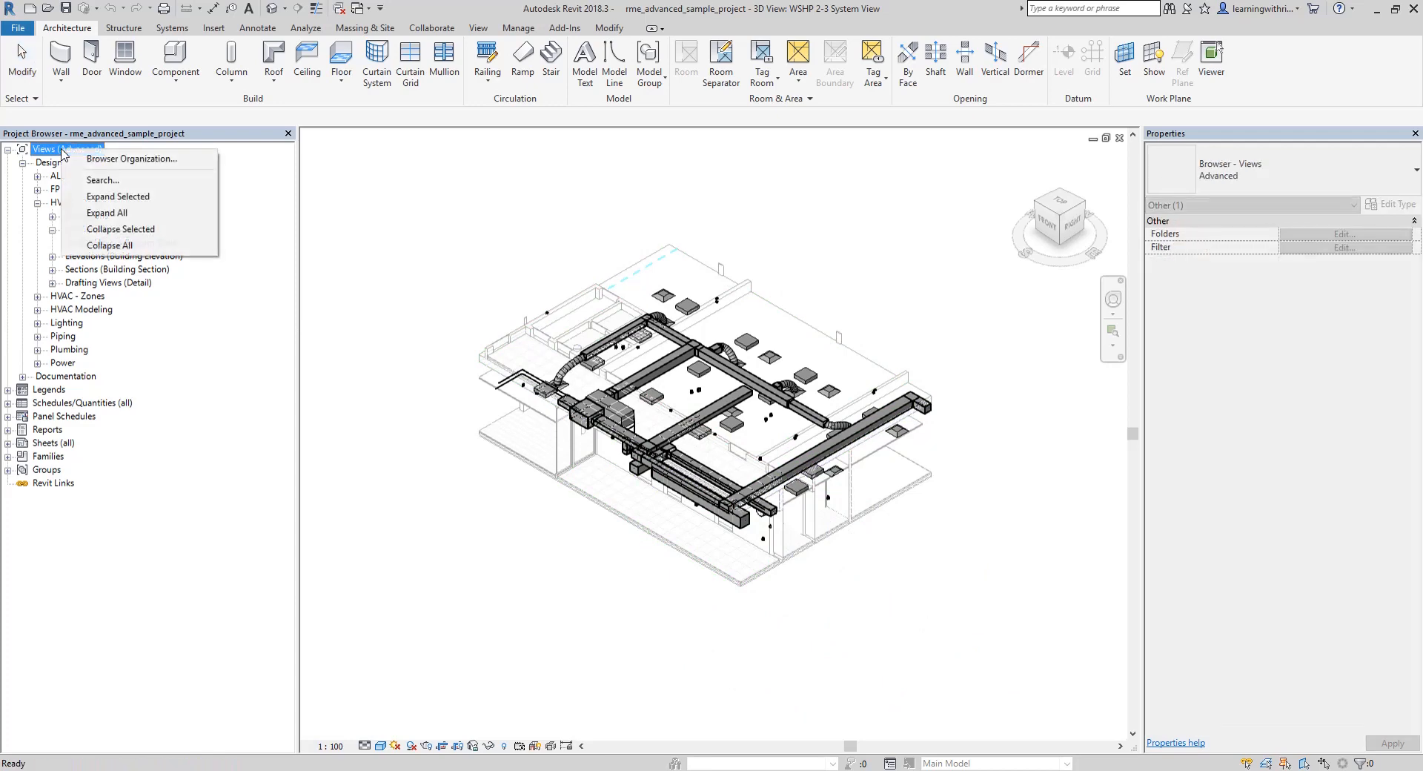
pyautogui.click(104, 160)
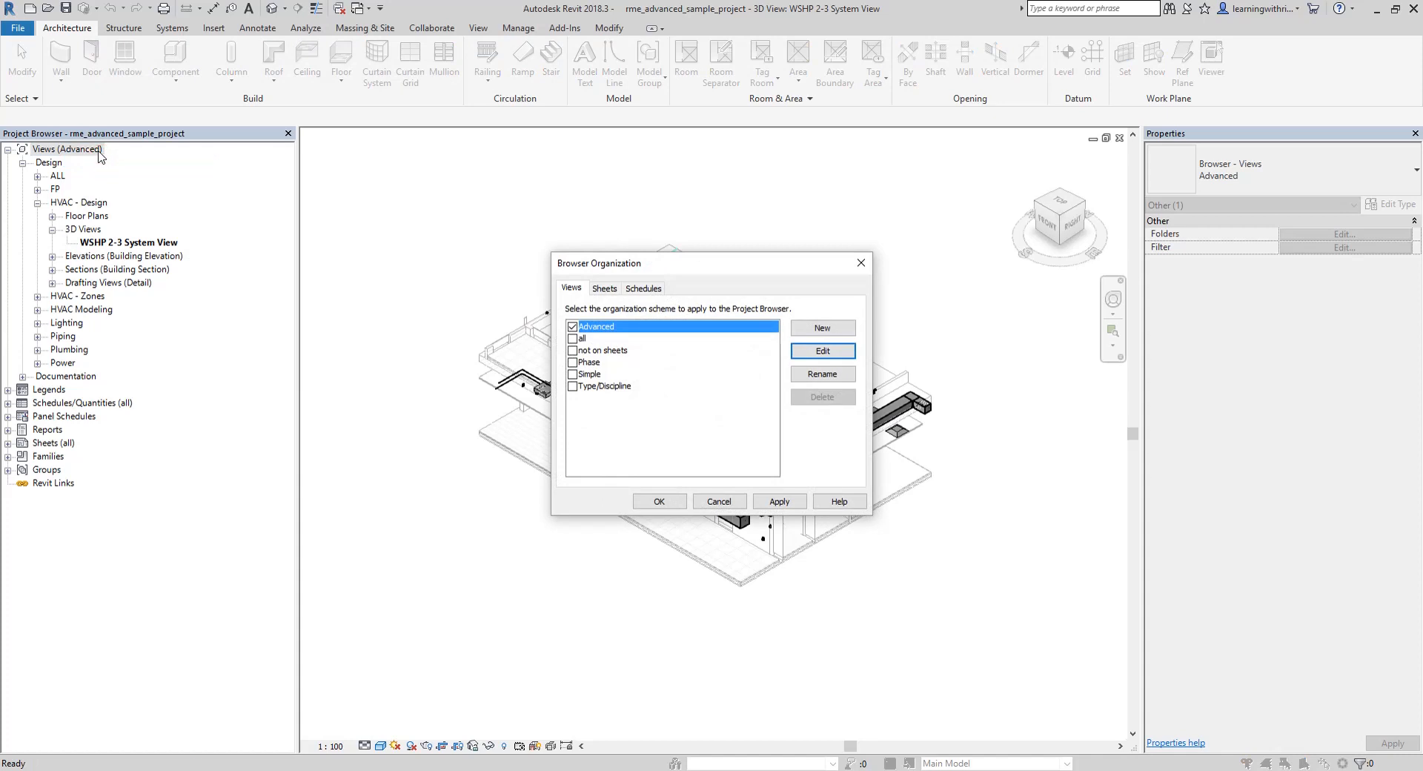
pyautogui.click(572, 386)
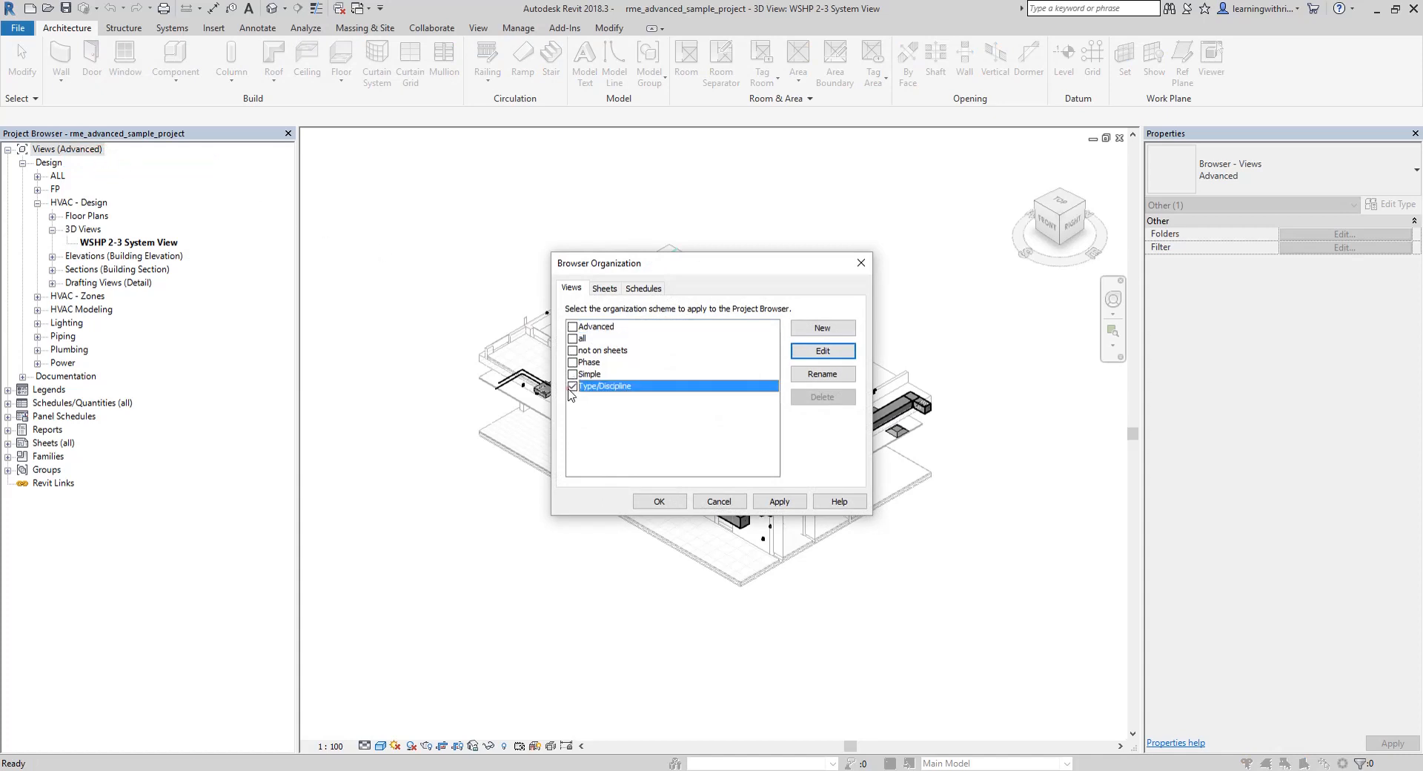
pyautogui.click(660, 502)
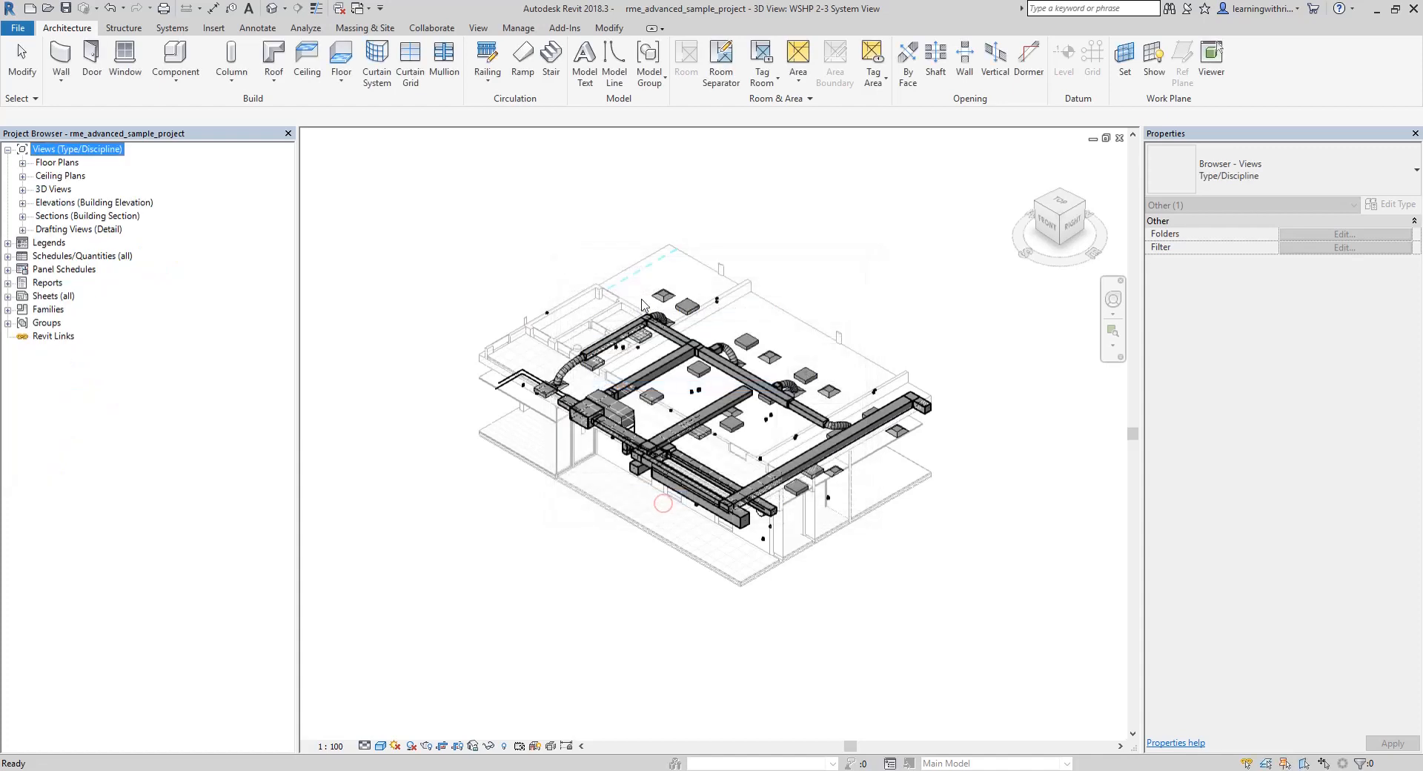
pyautogui.click(642, 304)
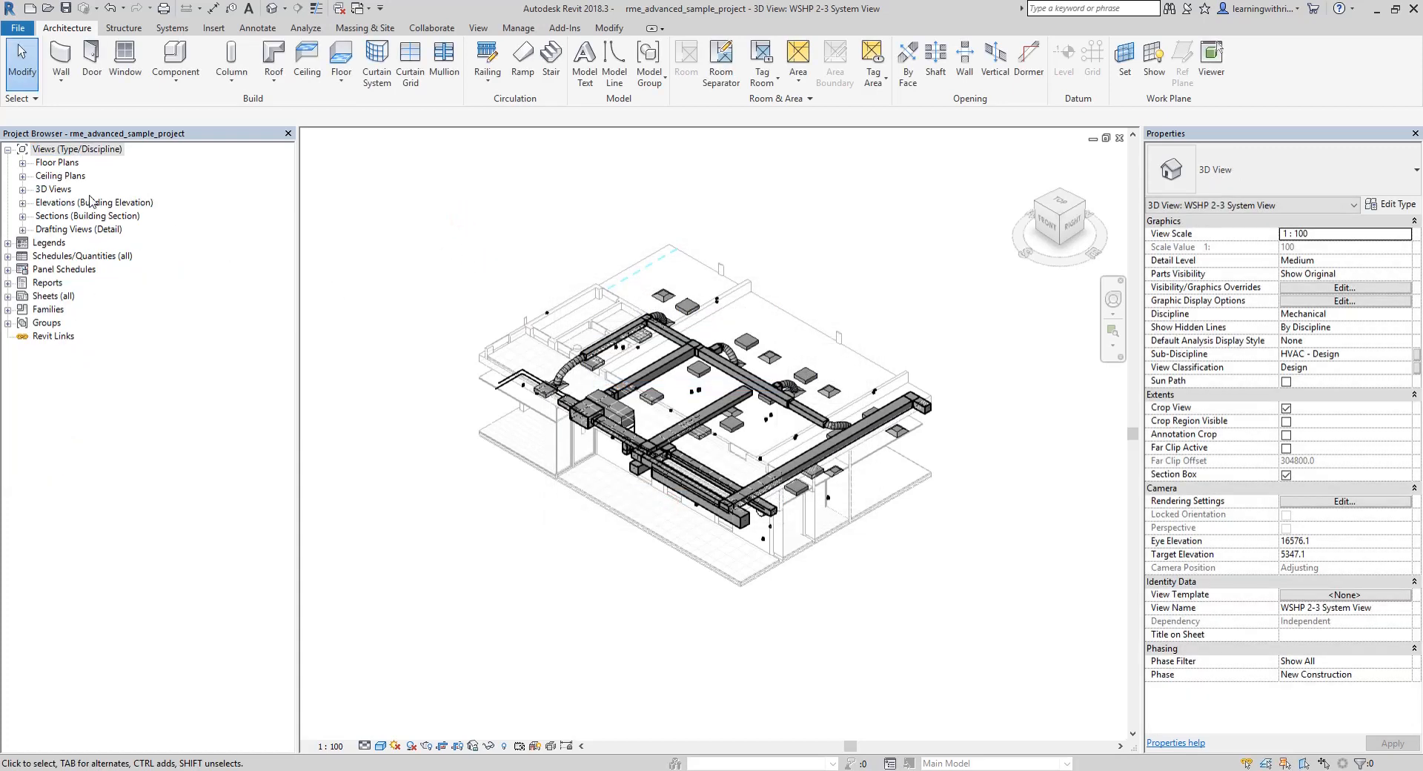
# Open the Level 1 HVAC Plan from the mechanical floor plans
pyautogui.click(22, 163)
pyautogui.click(24, 204)
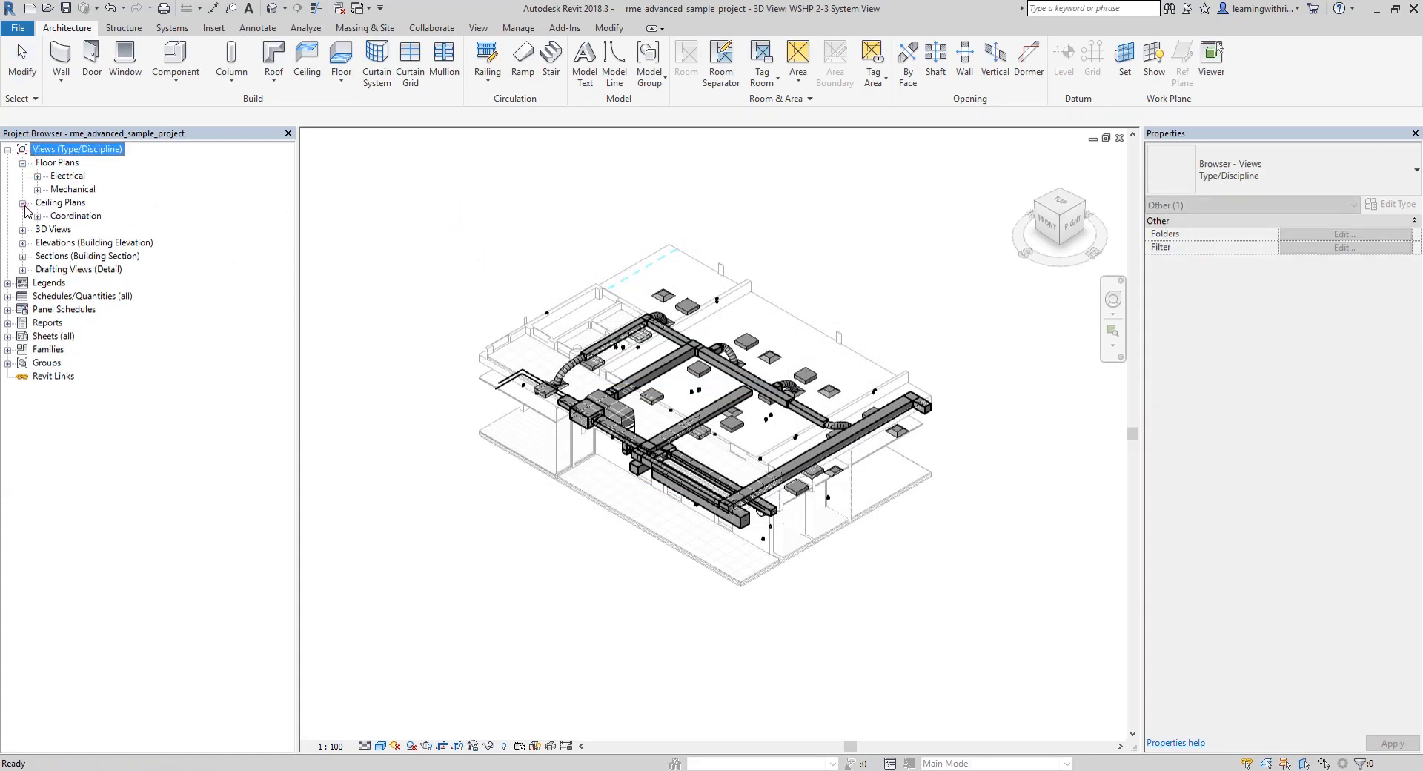
pyautogui.doubleClick(72, 190)
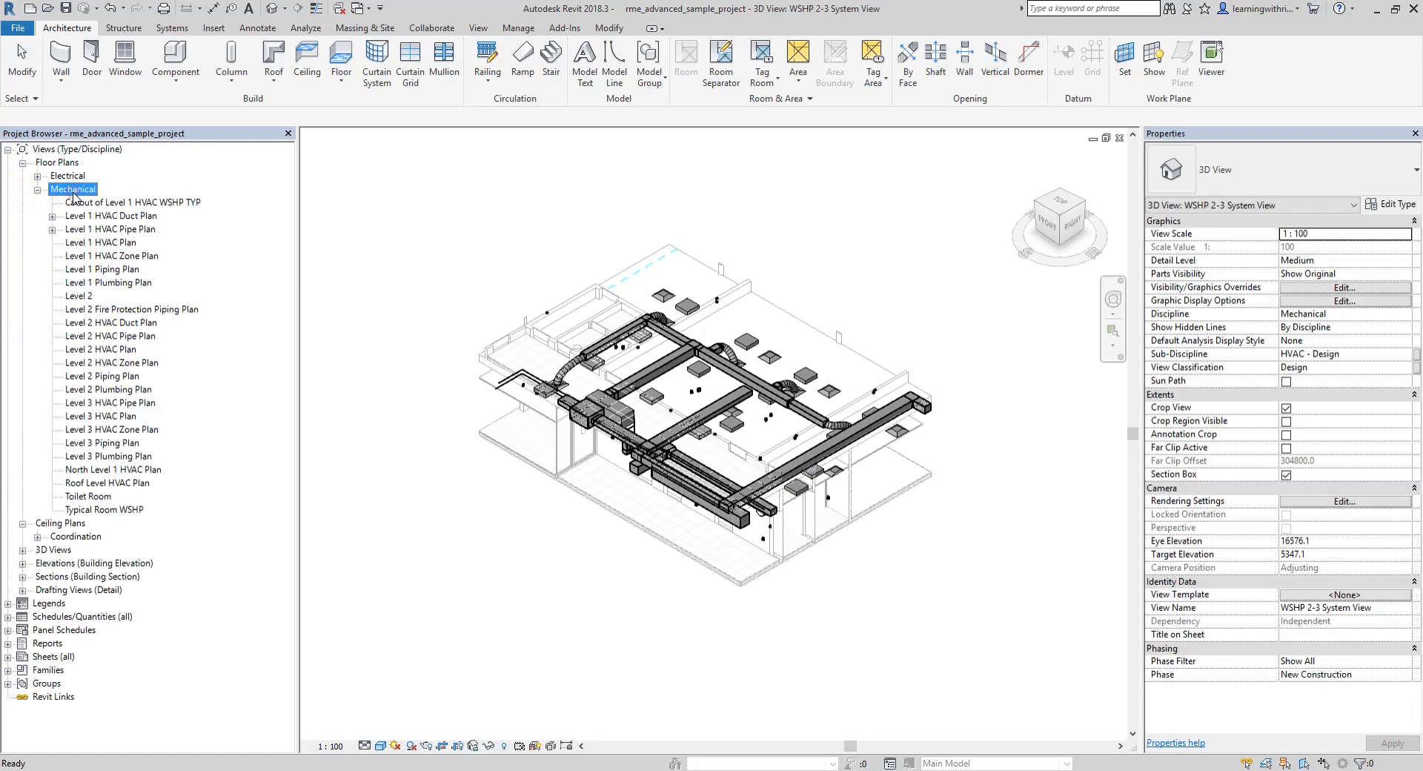
pyautogui.doubleClick(111, 243)
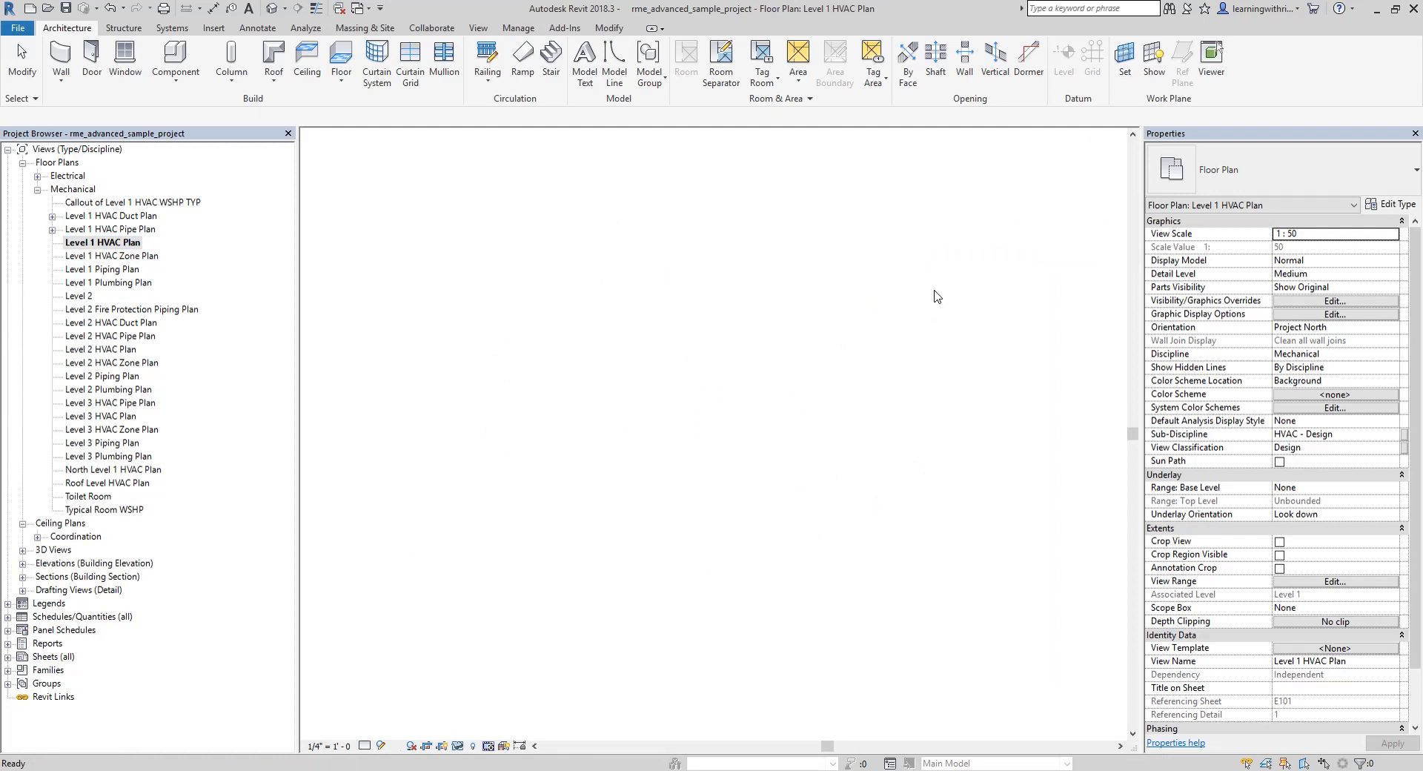
pyautogui.click(916, 368)
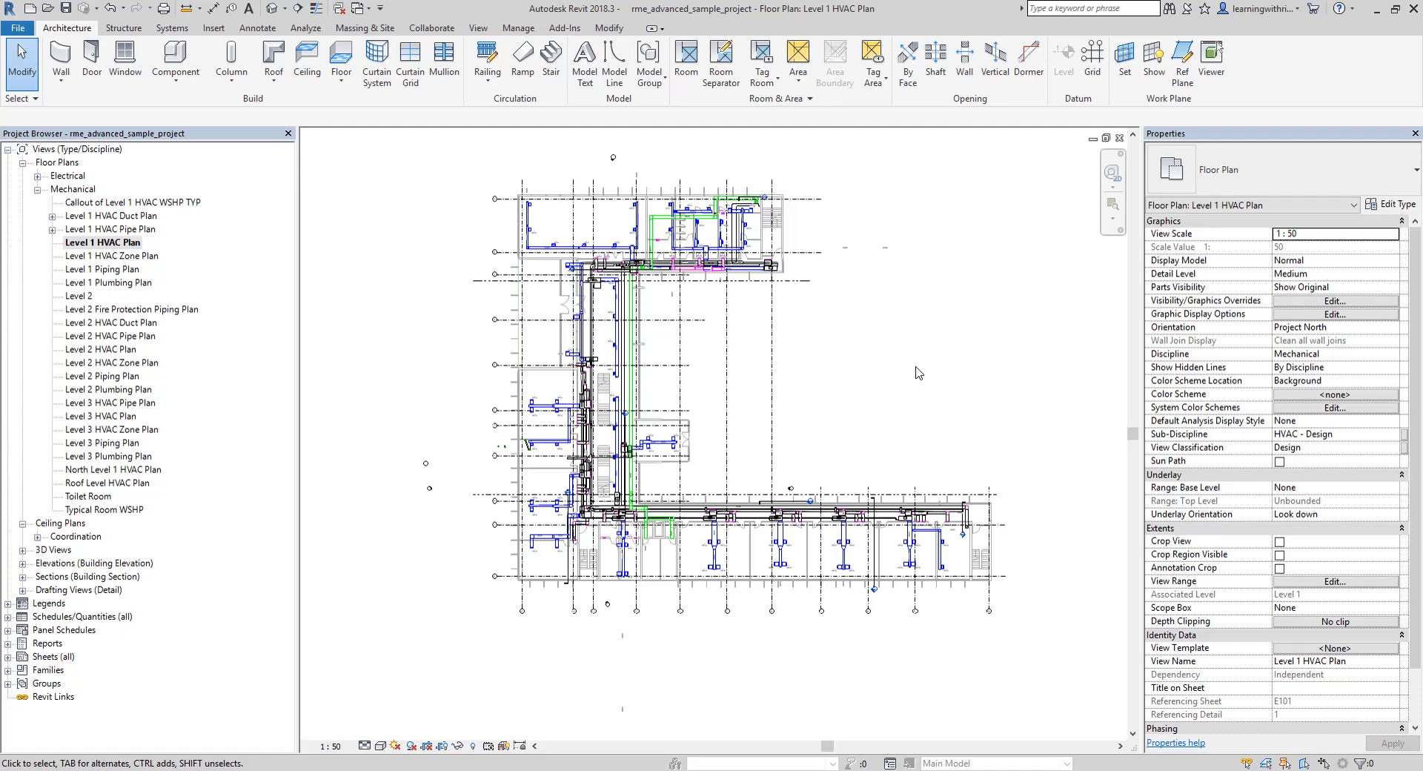
# Open the default 3D view and rotate the building to show its front and right sides
pyautogui.click(903, 407)
pyautogui.click(273, 15)
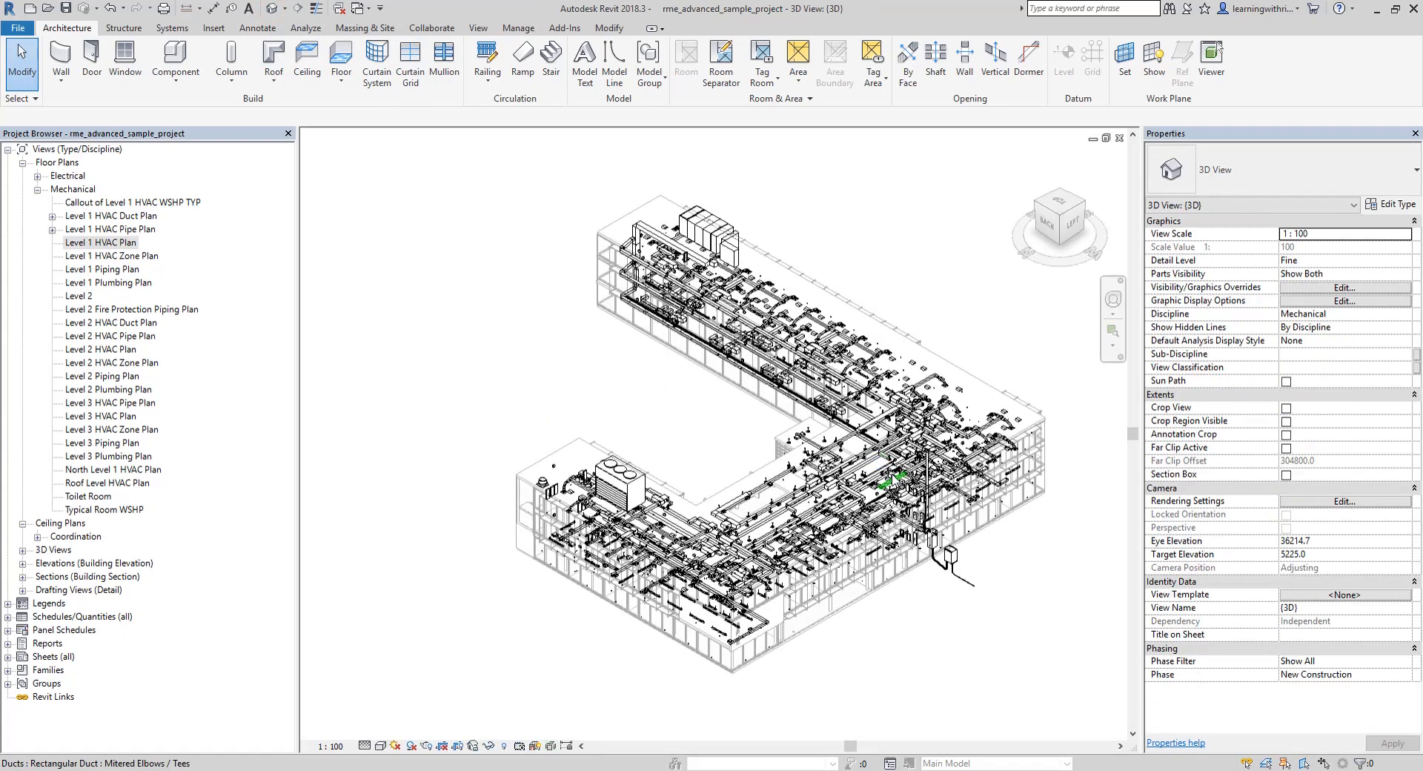
pyautogui.click(1028, 162)
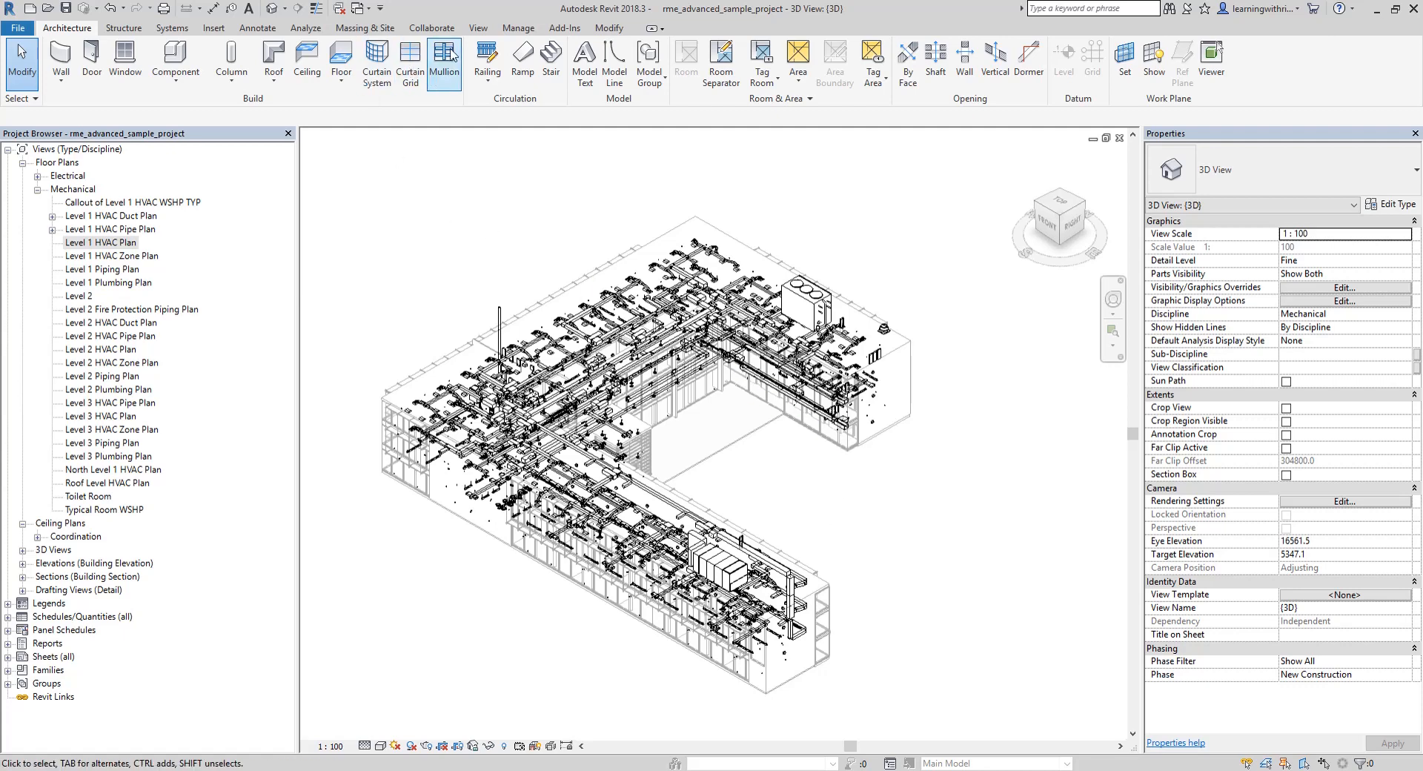
# Try to enable collaboration on the sample project, choosing to save the model and continue
pyautogui.click(428, 30)
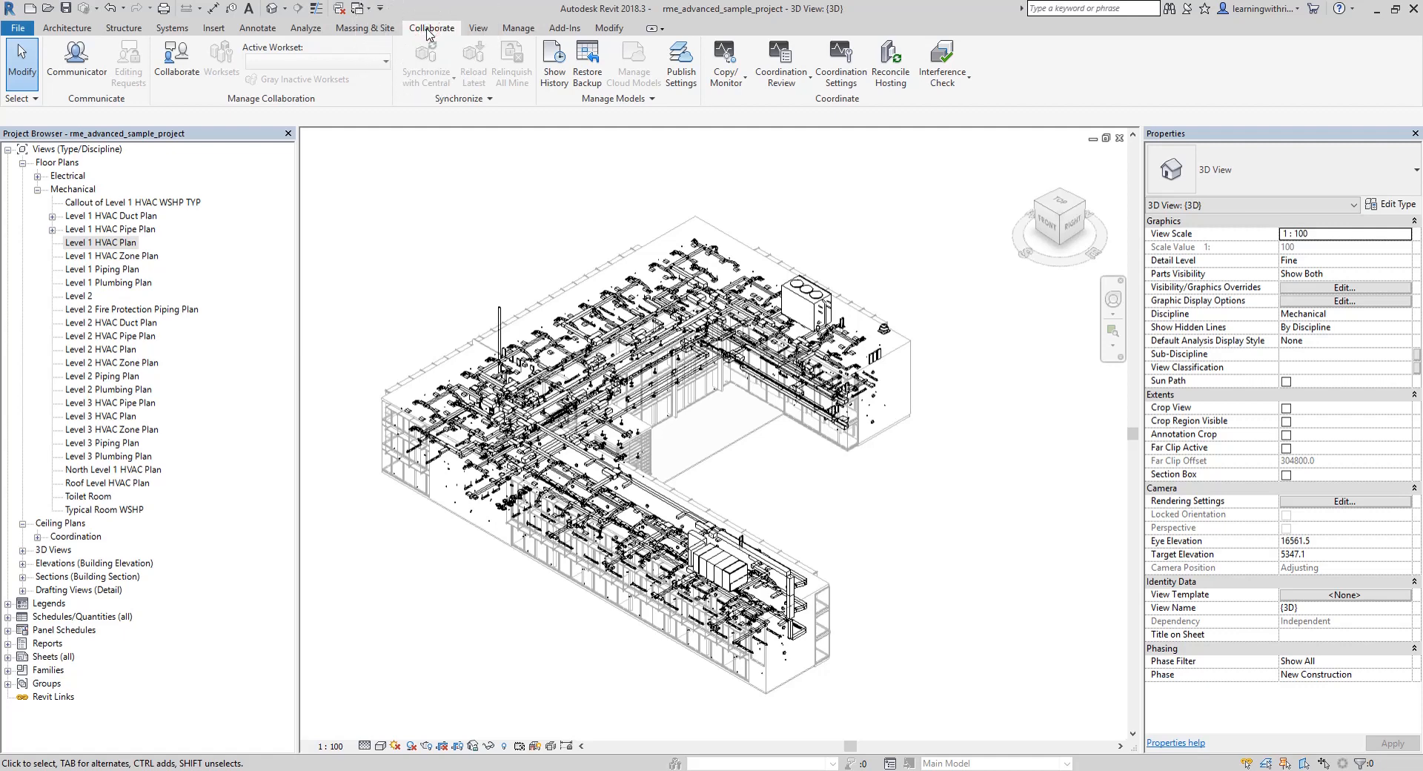
pyautogui.click(177, 65)
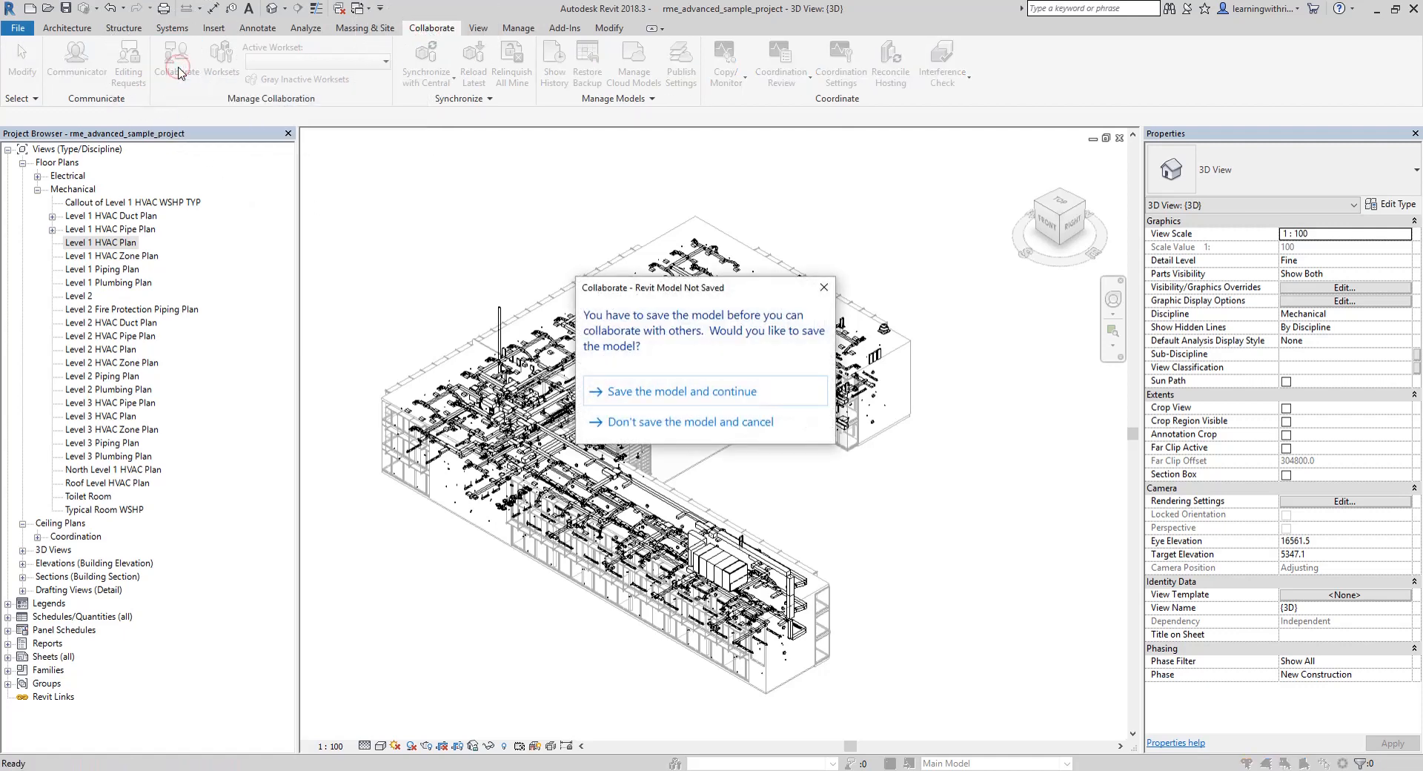
pyautogui.click(686, 396)
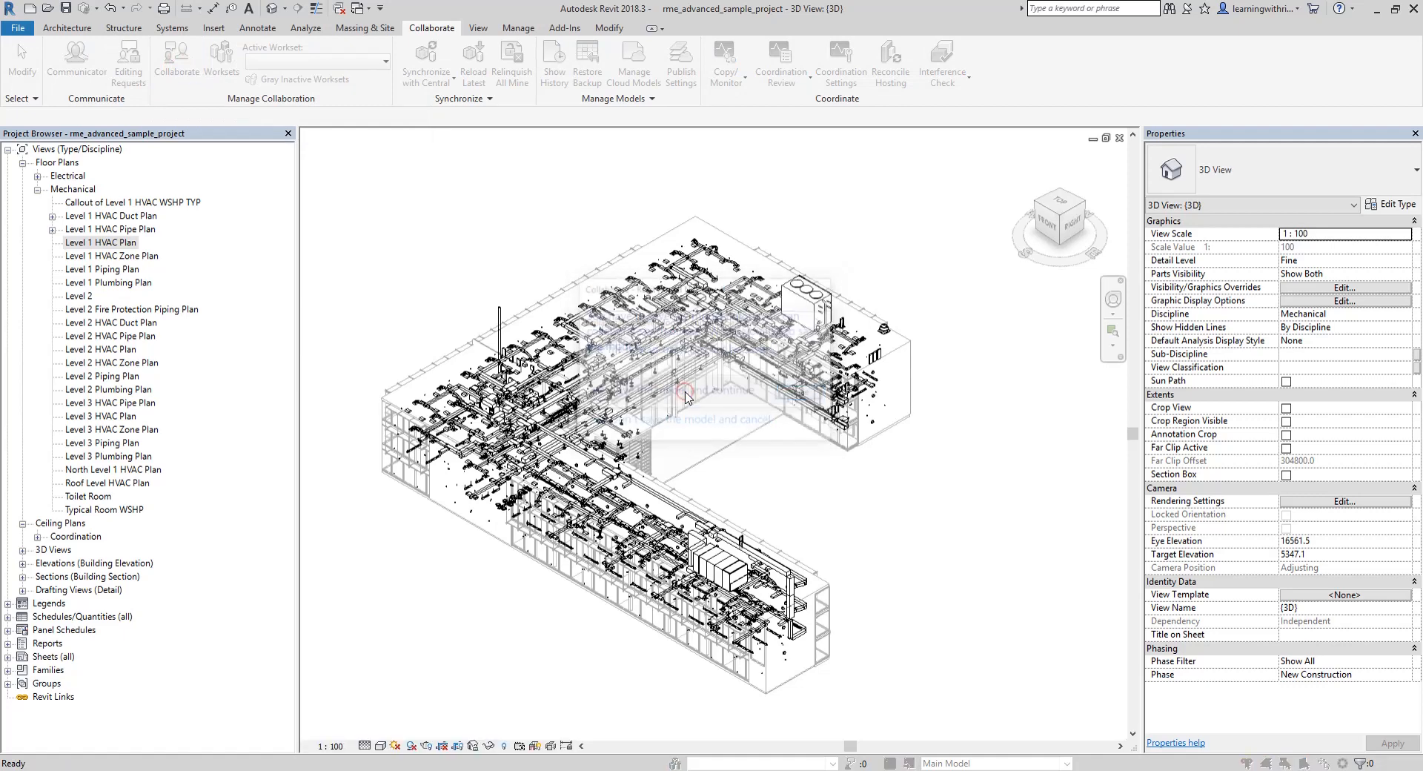
pyautogui.click(823, 393)
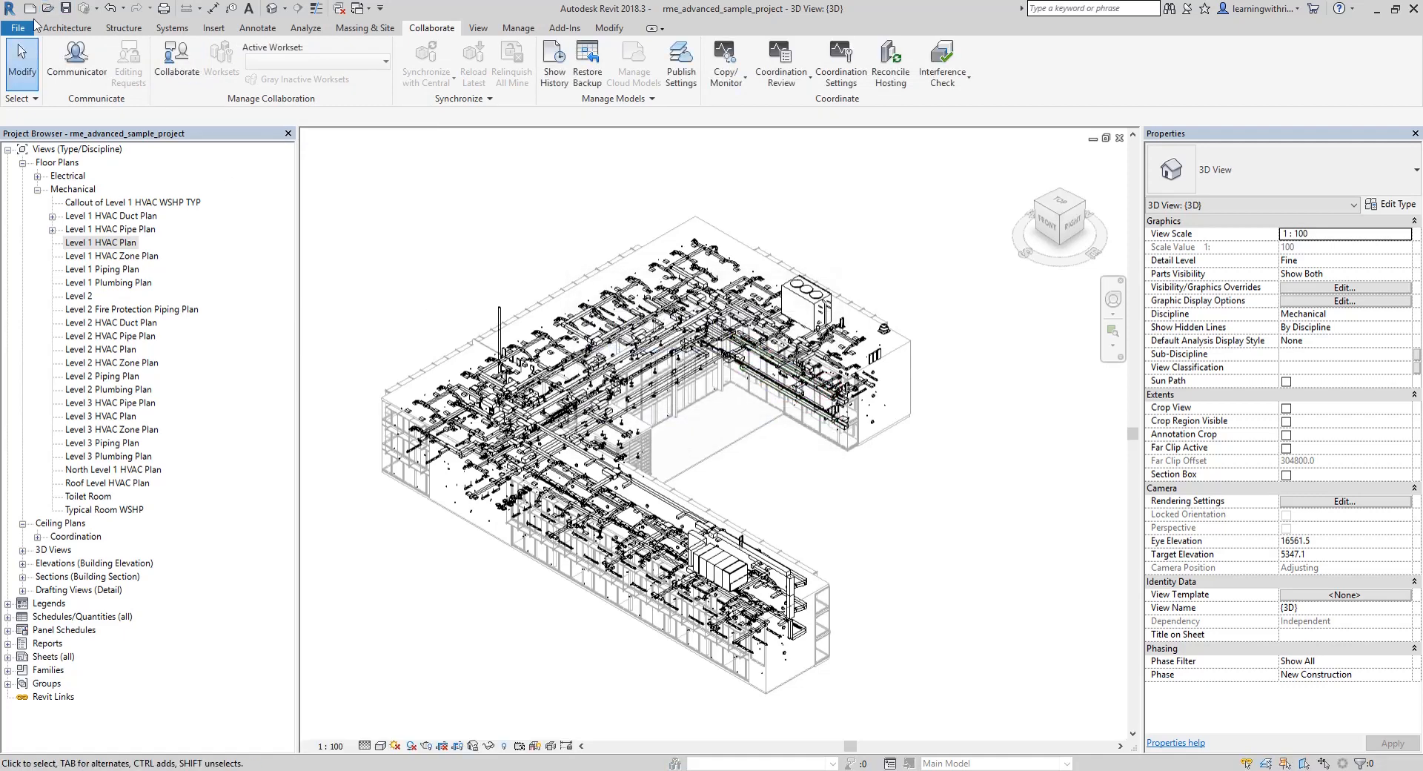
# Start saving the project under a new name and create a folder named dELETE lATER in the Samples folder
pyautogui.click(17, 27)
pyautogui.moveTo(74, 208)
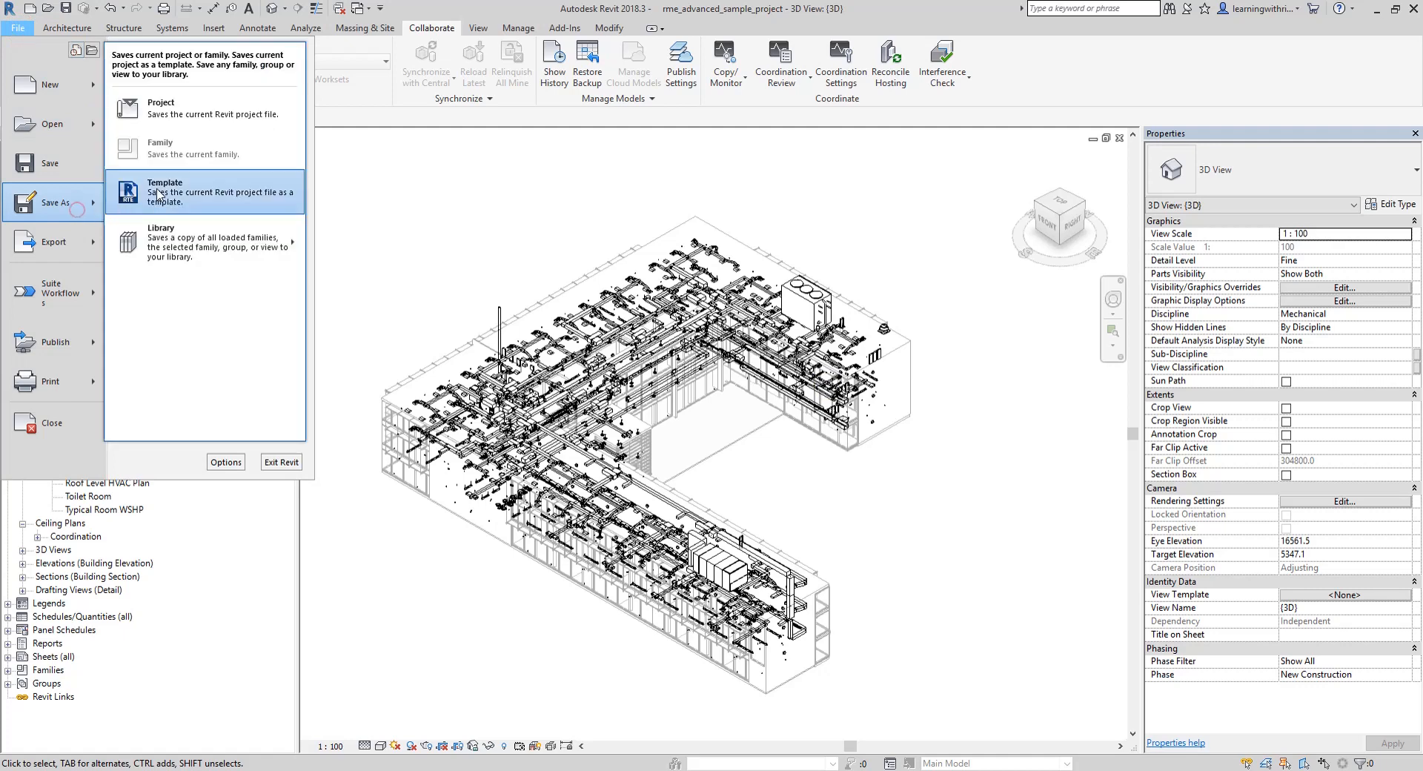
pyautogui.click(188, 104)
pyautogui.rightClick(379, 344)
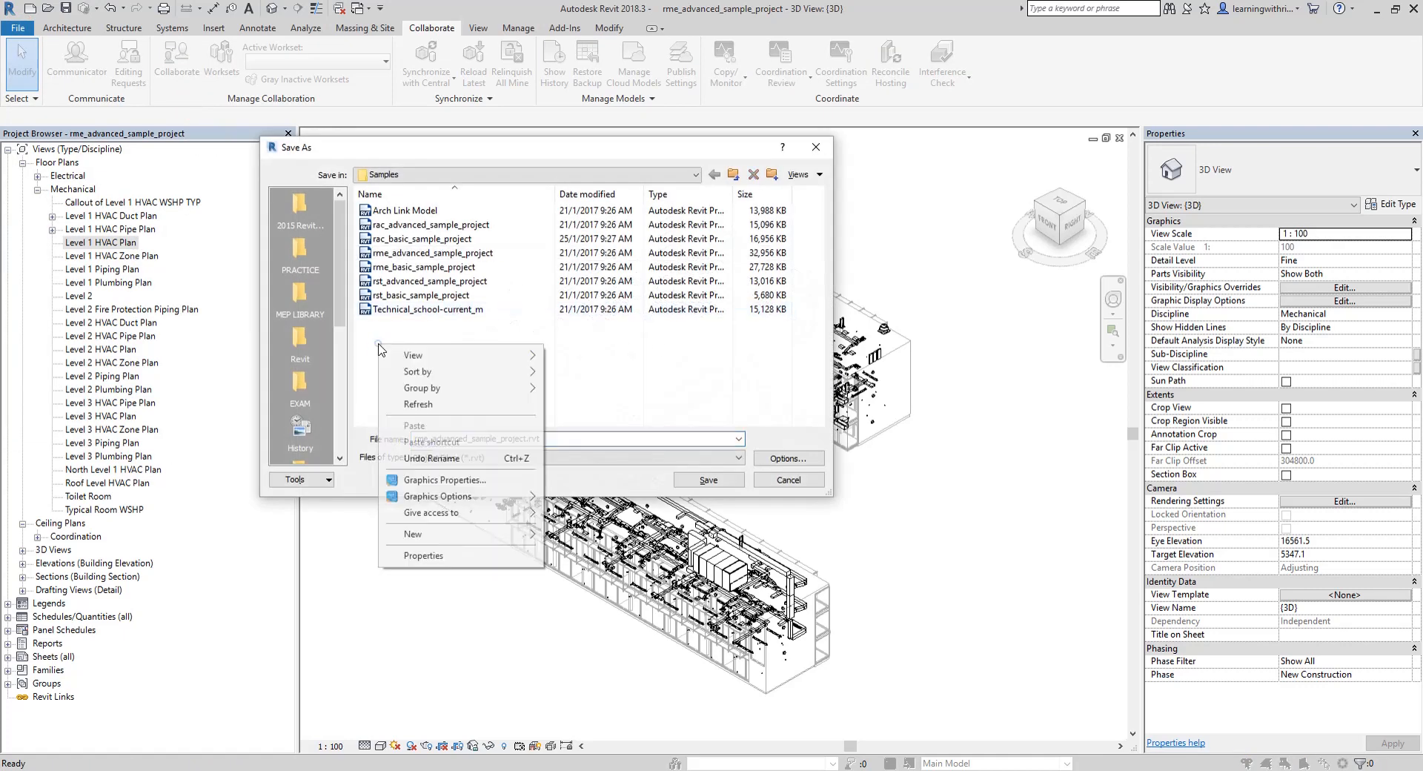
pyautogui.click(451, 532)
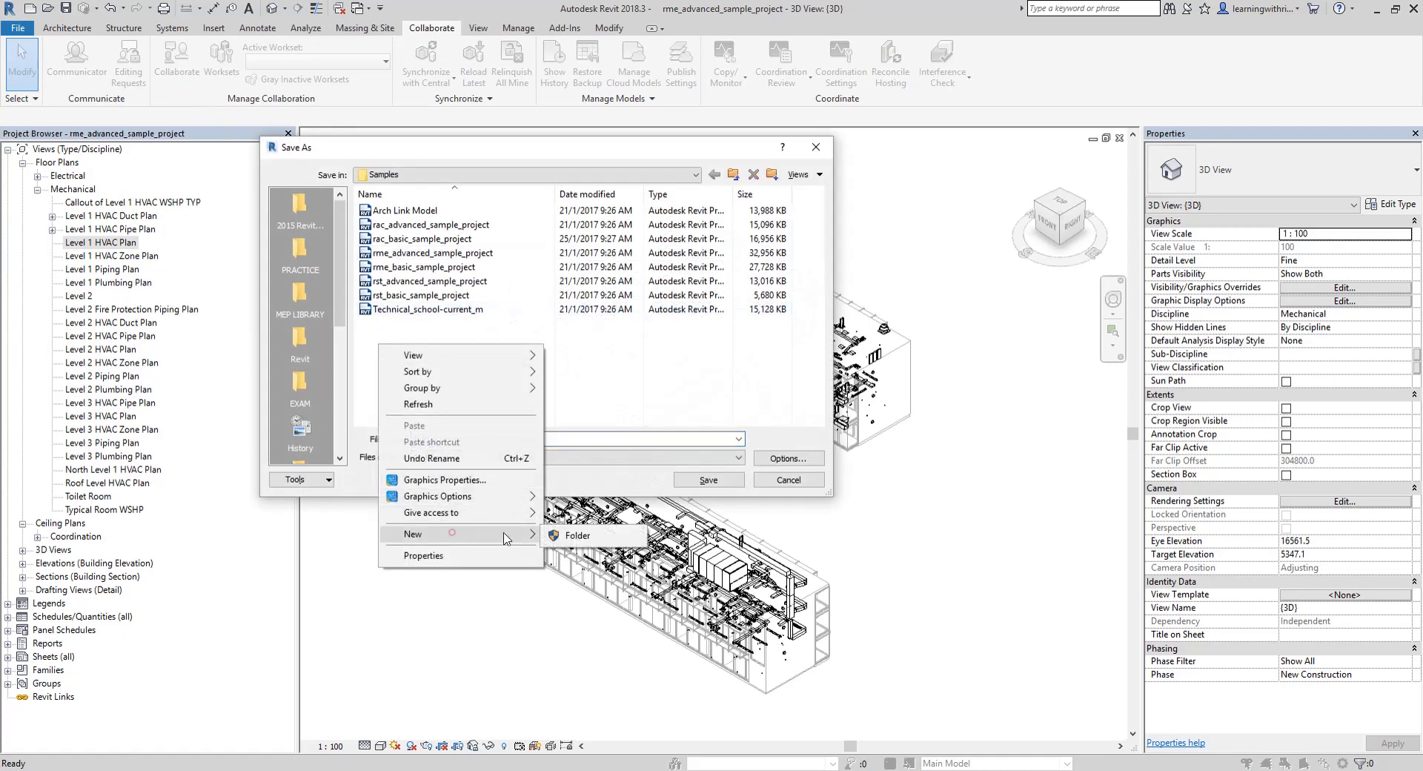
pyautogui.click(578, 536)
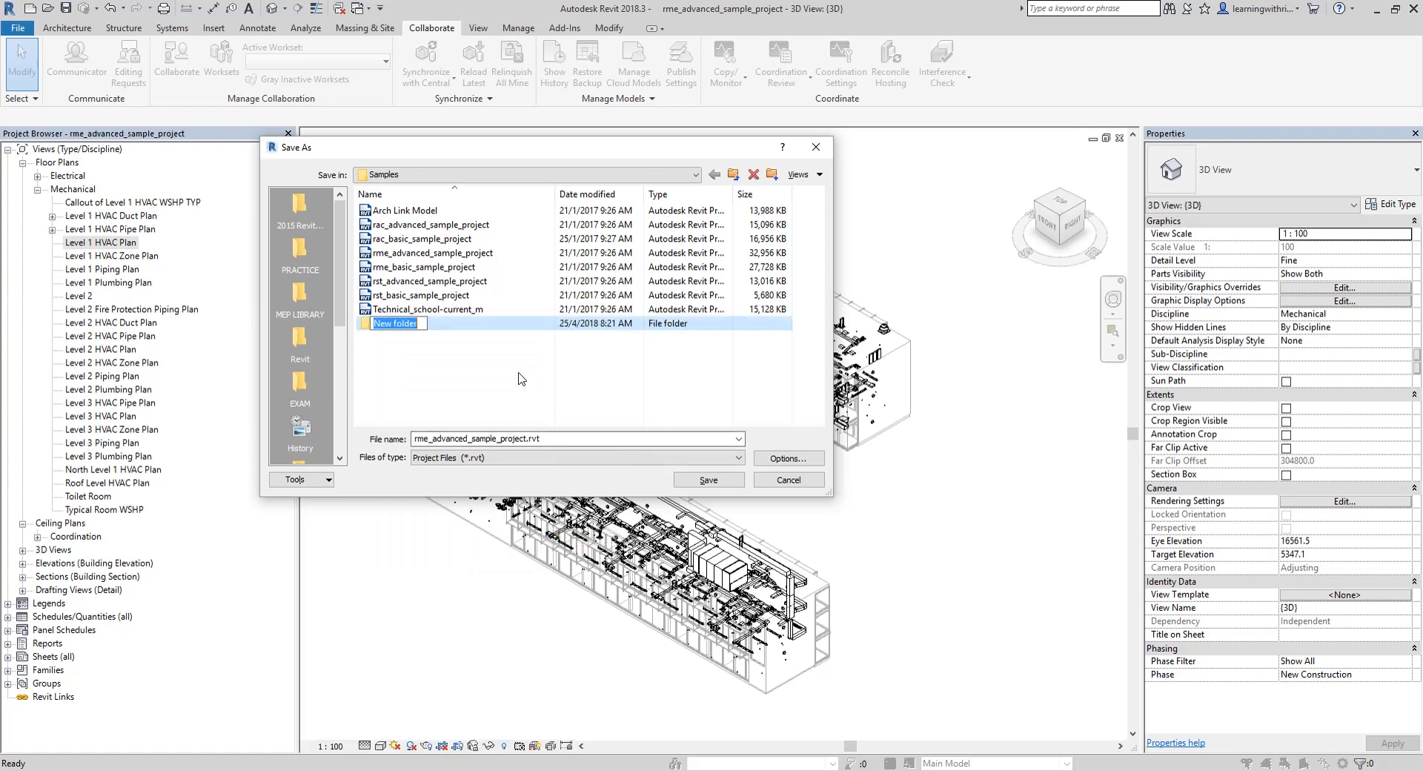
pyautogui.write('dELETE lATER')
pyautogui.click(420, 350)
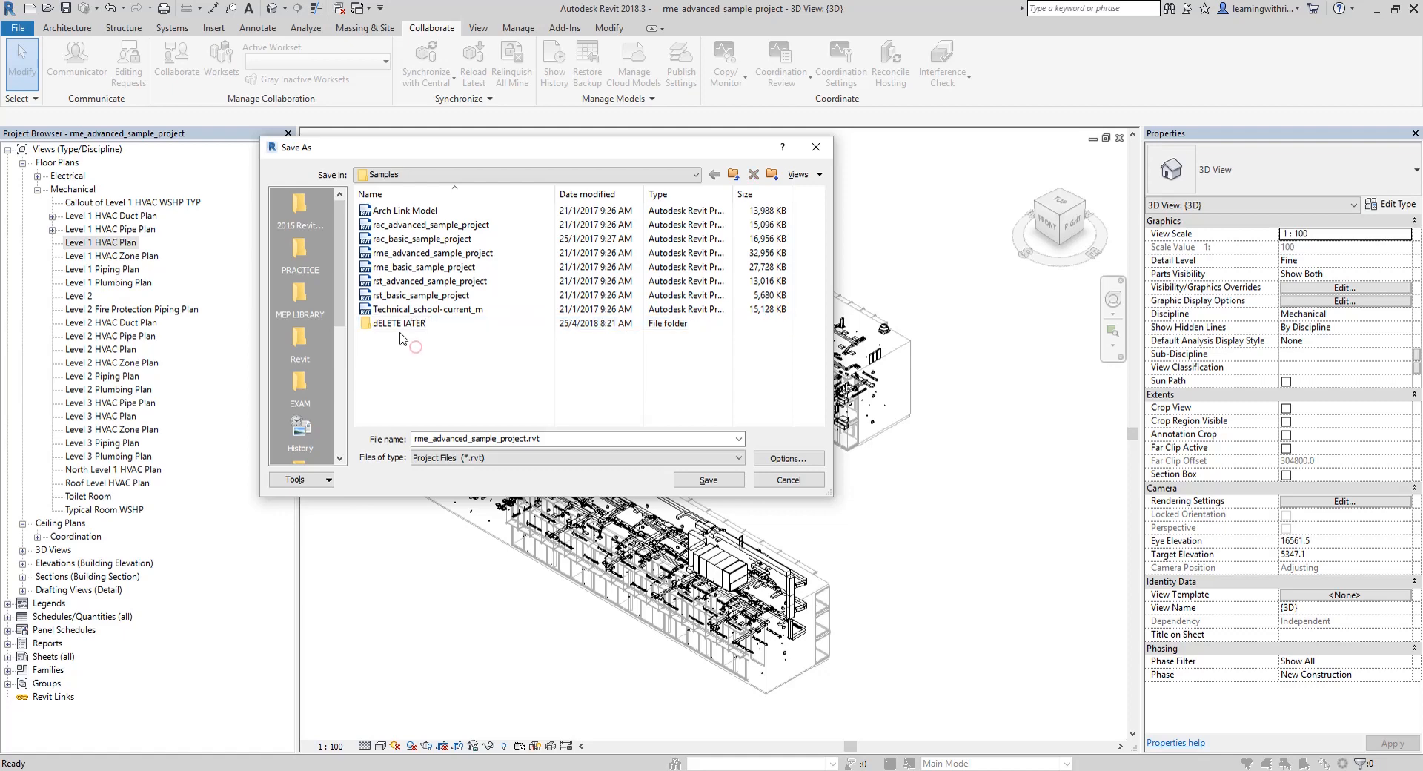
# Try to save the project as TEST PROJECT in the dELETE lATER folder
pyautogui.doubleClick(404, 323)
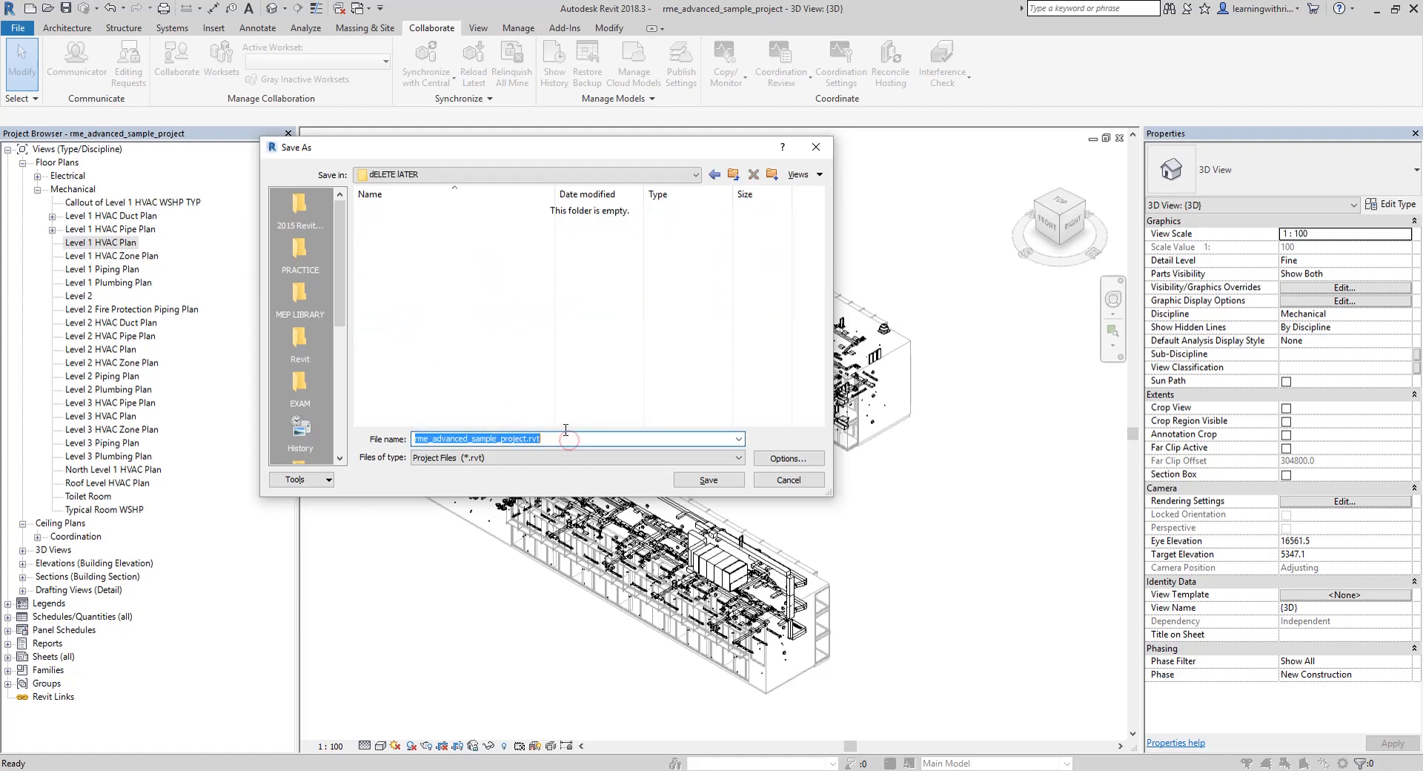
pyautogui.write('tes')
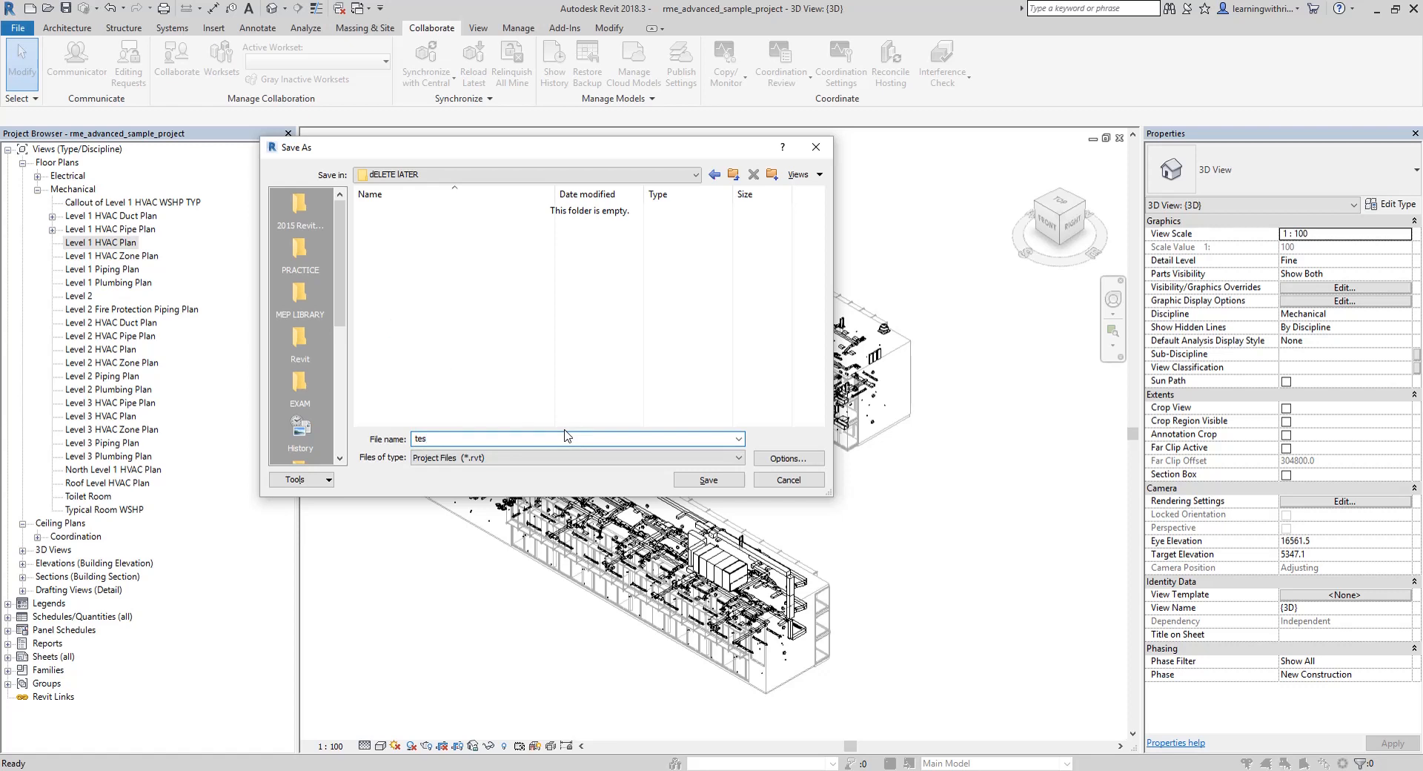
pyautogui.press('BackSpace')
pyautogui.press('BackSpace')
pyautogui.press('BackSpace')
pyautogui.write('TESTEPROJECT')
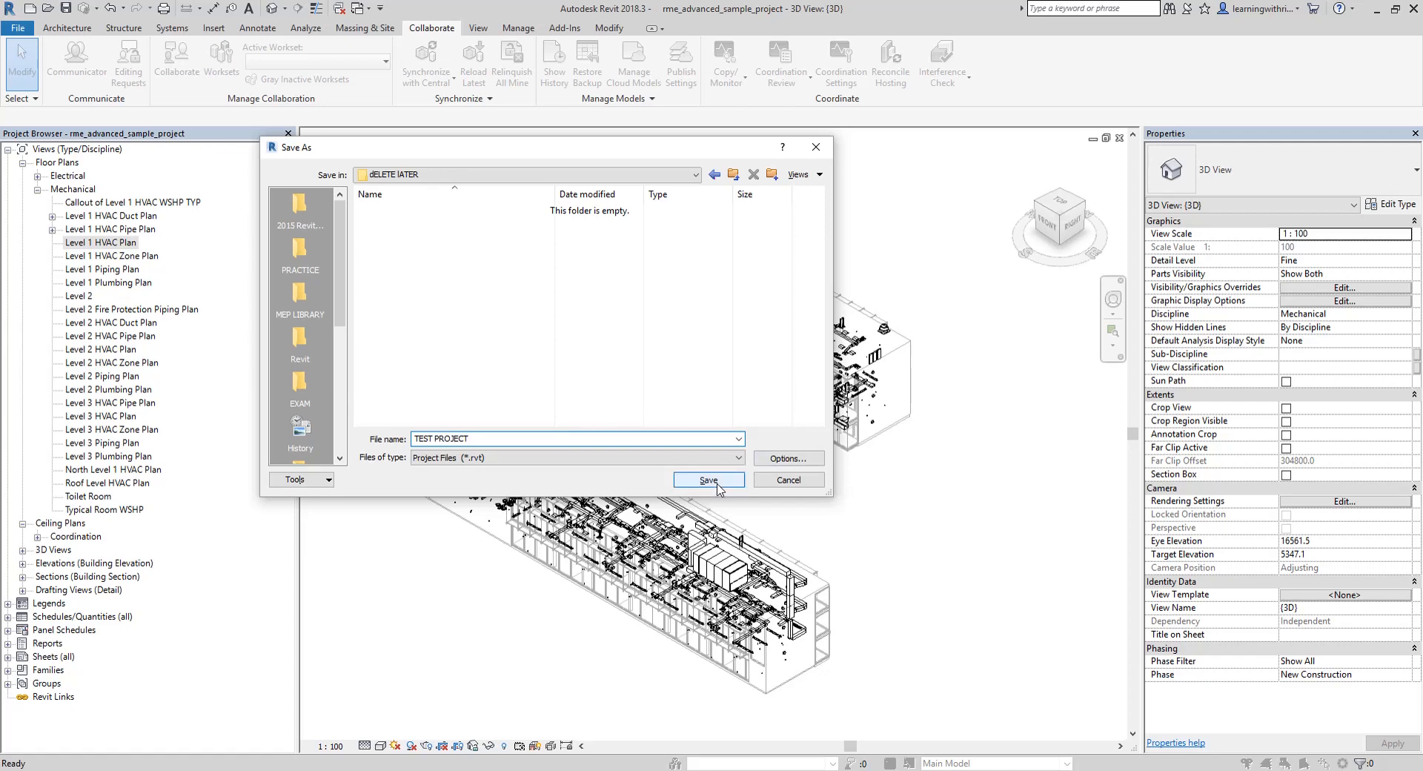
pyautogui.click(708, 480)
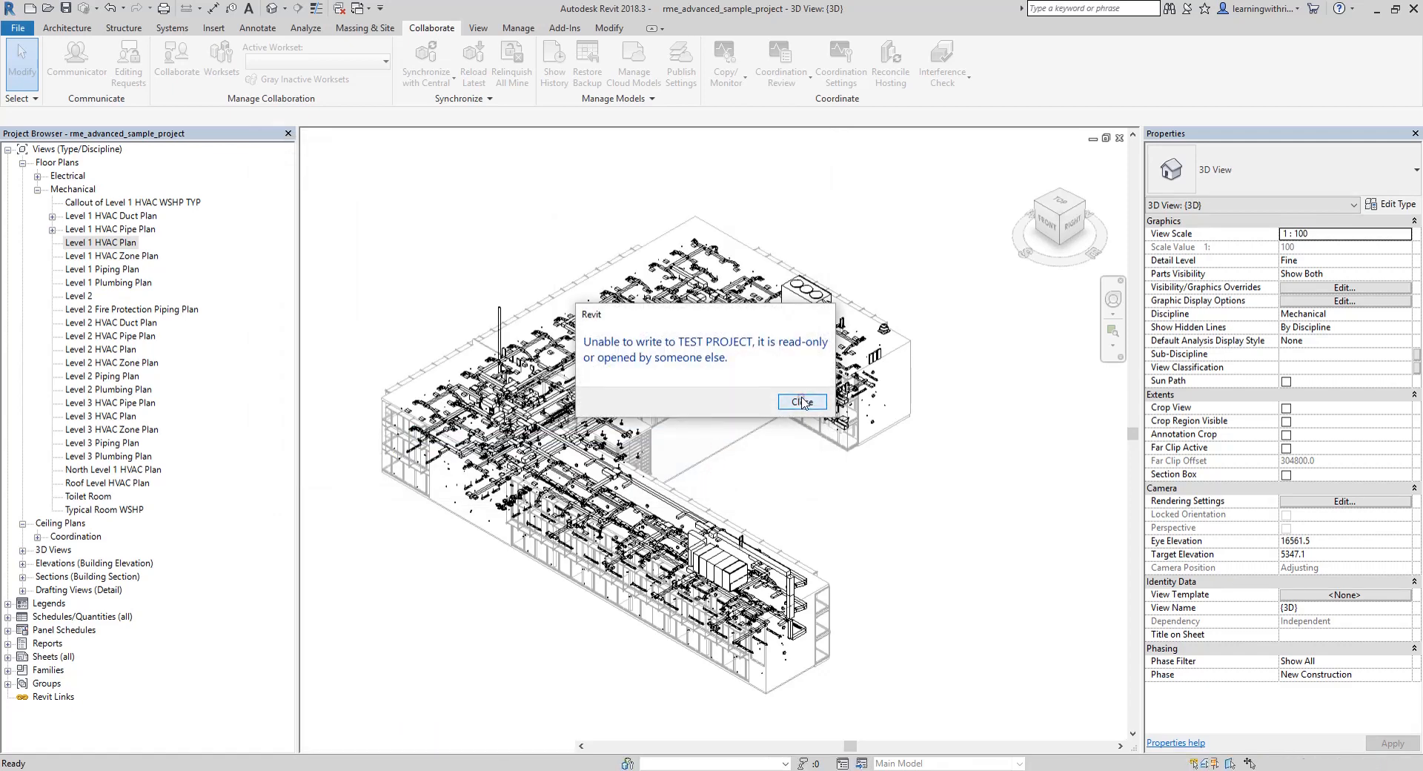
pyautogui.click(802, 402)
pyautogui.click(801, 397)
# Start saving the project again and create a folder named Delete Later inside the PRACTICE folder
pyautogui.click(15, 29)
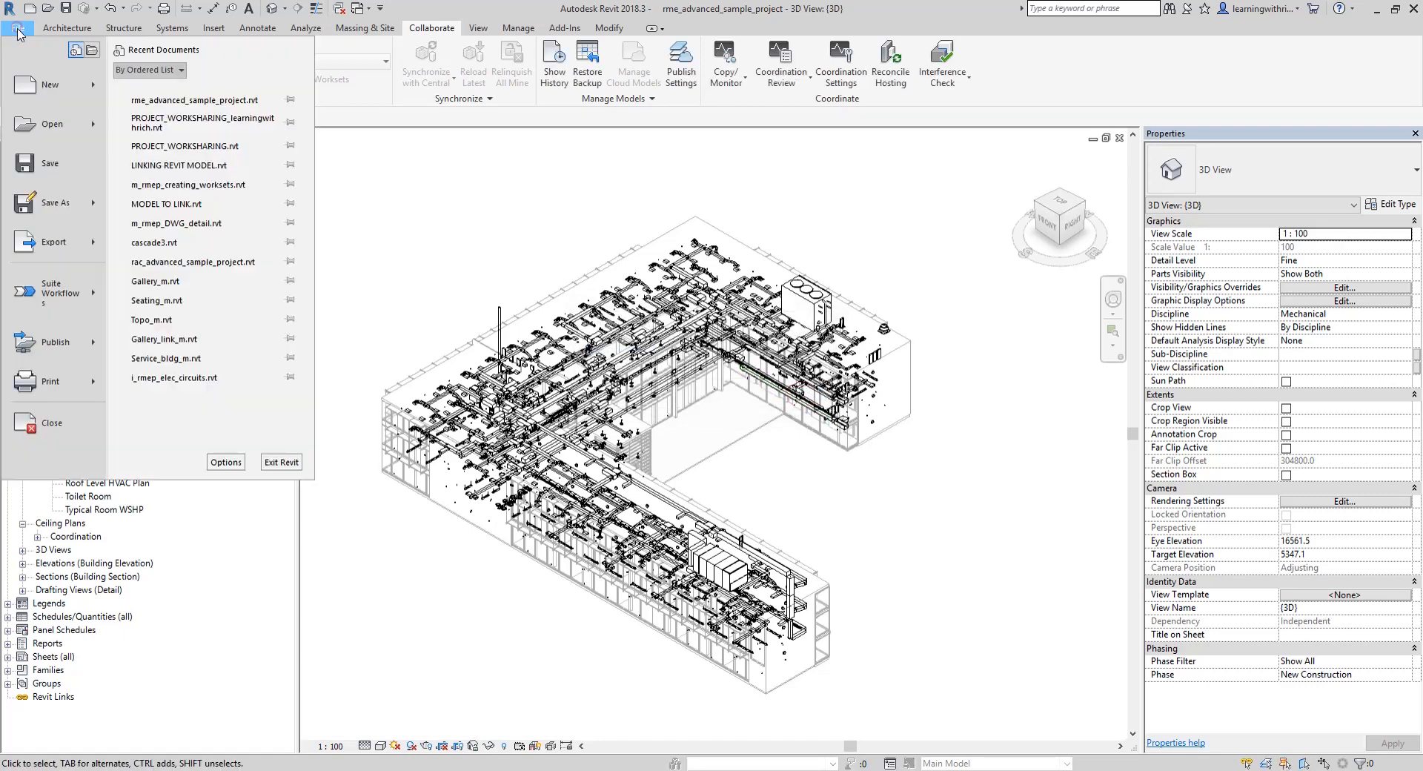
pyautogui.click(57, 211)
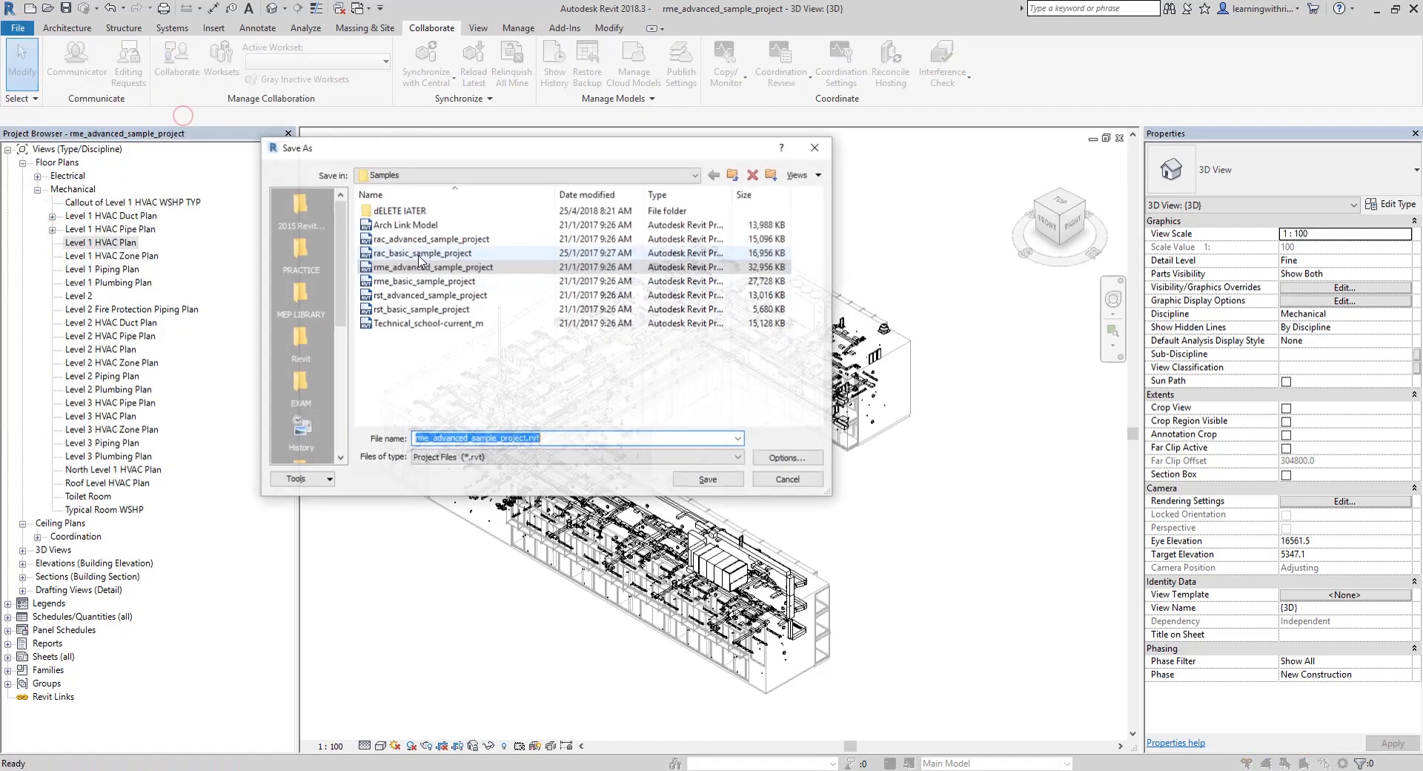
pyautogui.click(301, 258)
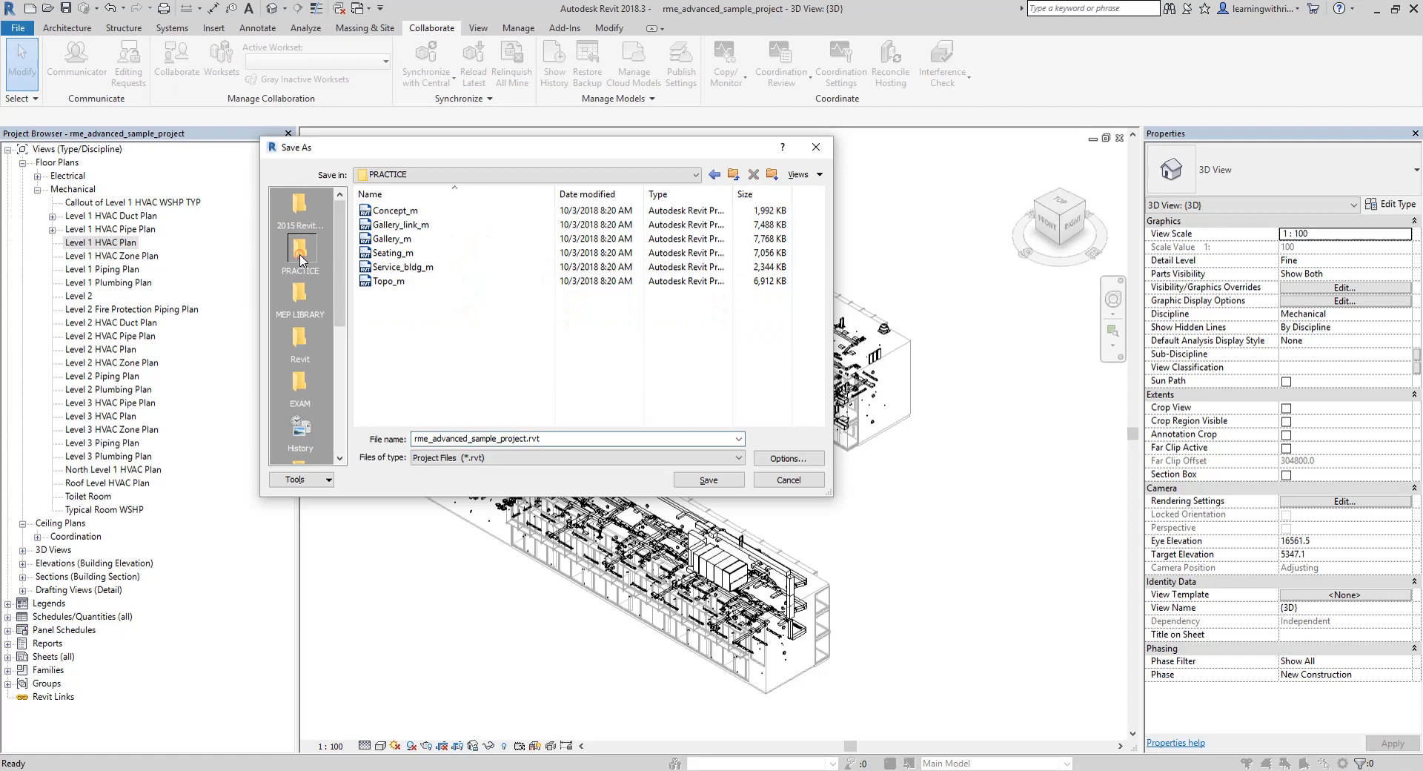
pyautogui.rightClick(415, 342)
pyautogui.click(512, 517)
pyautogui.click(625, 519)
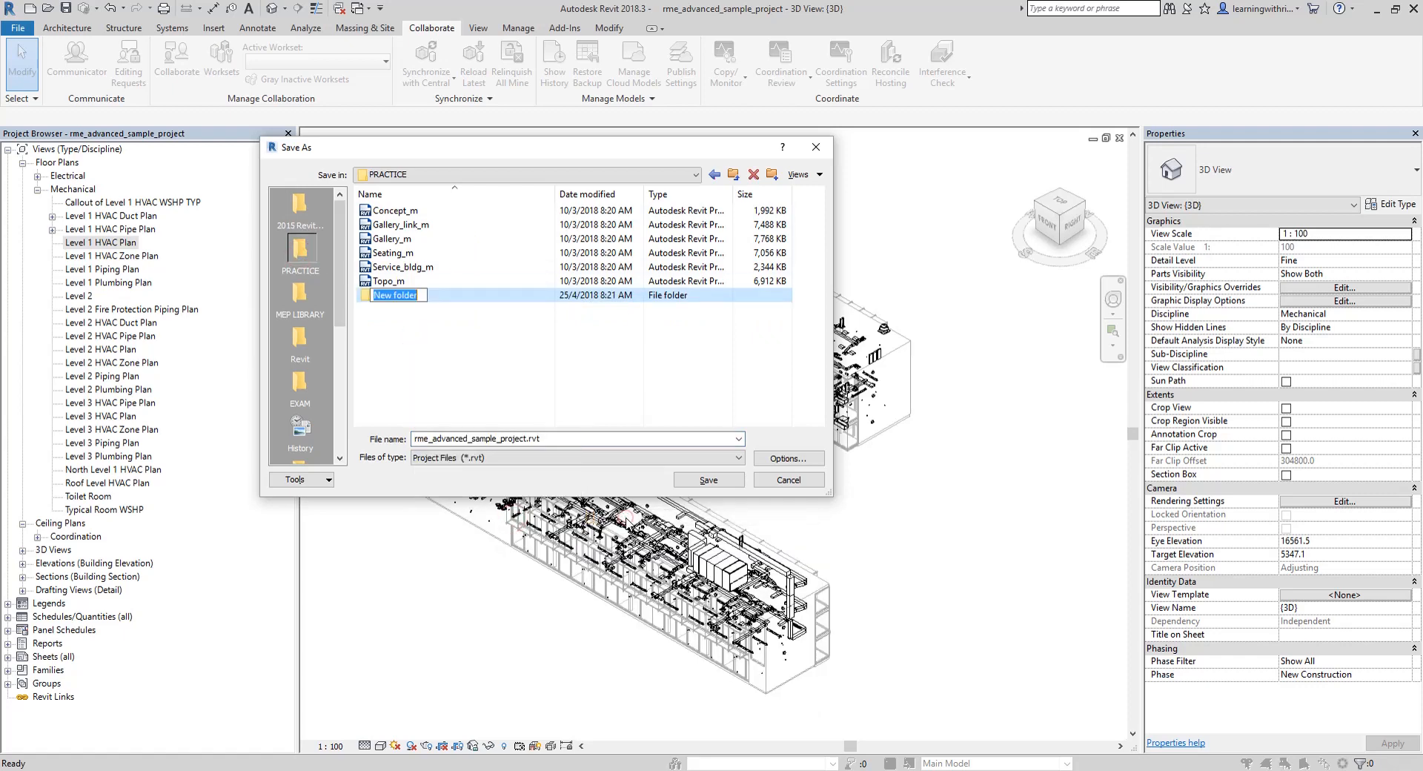
pyautogui.write('dE')
pyautogui.write('Dek')
pyautogui.write('ete Late')
pyautogui.write('r')
pyautogui.click(408, 377)
# Save rme_advanced_sample_project.rvt in the Delete Later folder and enable collaboration within your network
pyautogui.doubleClick(398, 296)
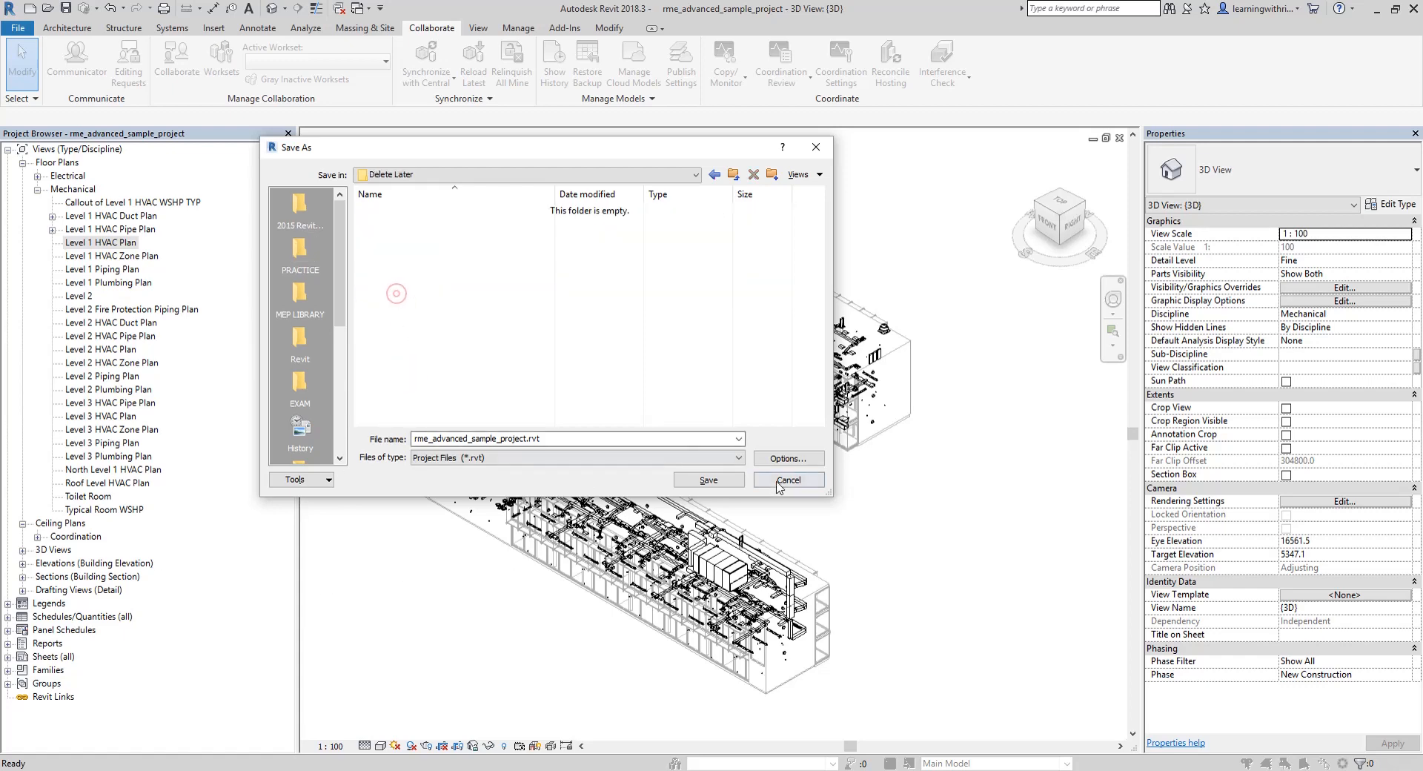
pyautogui.click(709, 479)
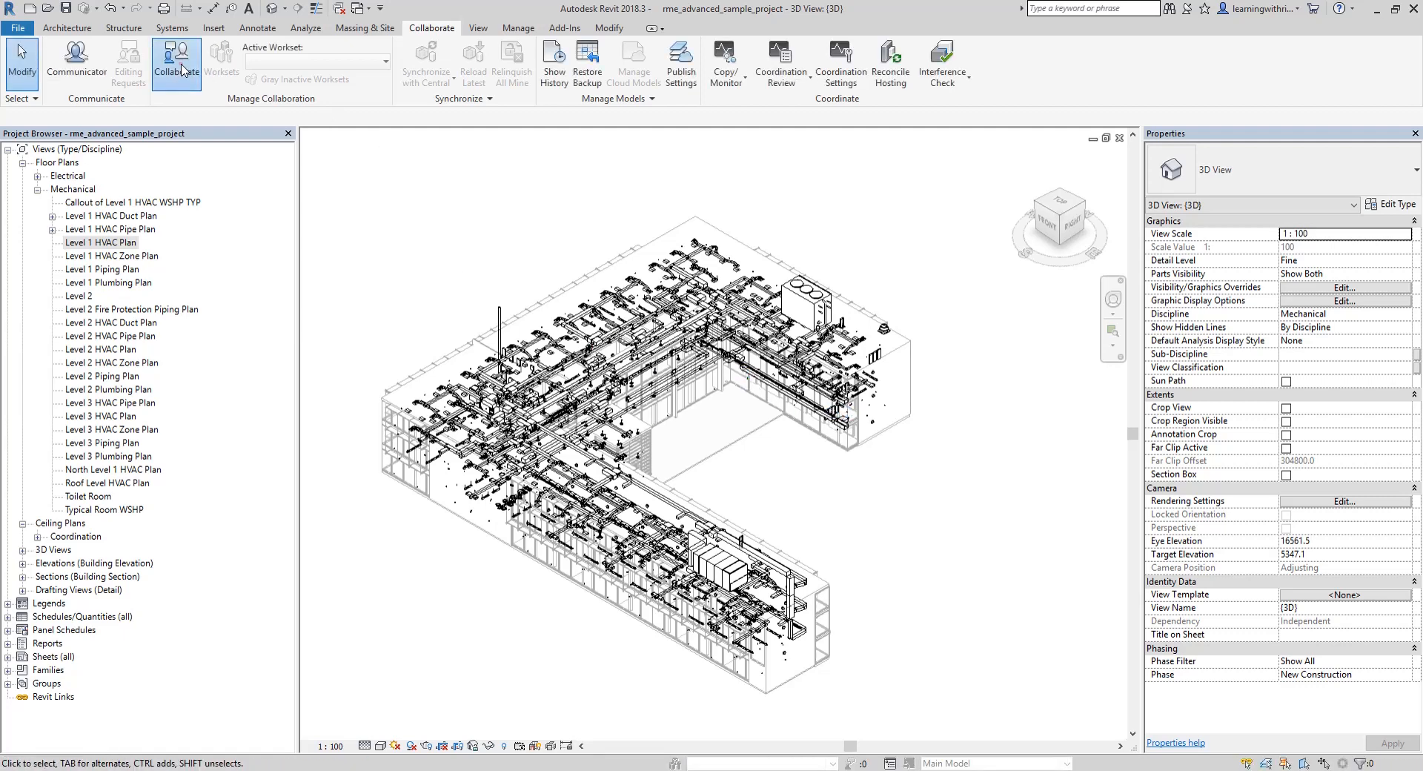
pyautogui.click(177, 67)
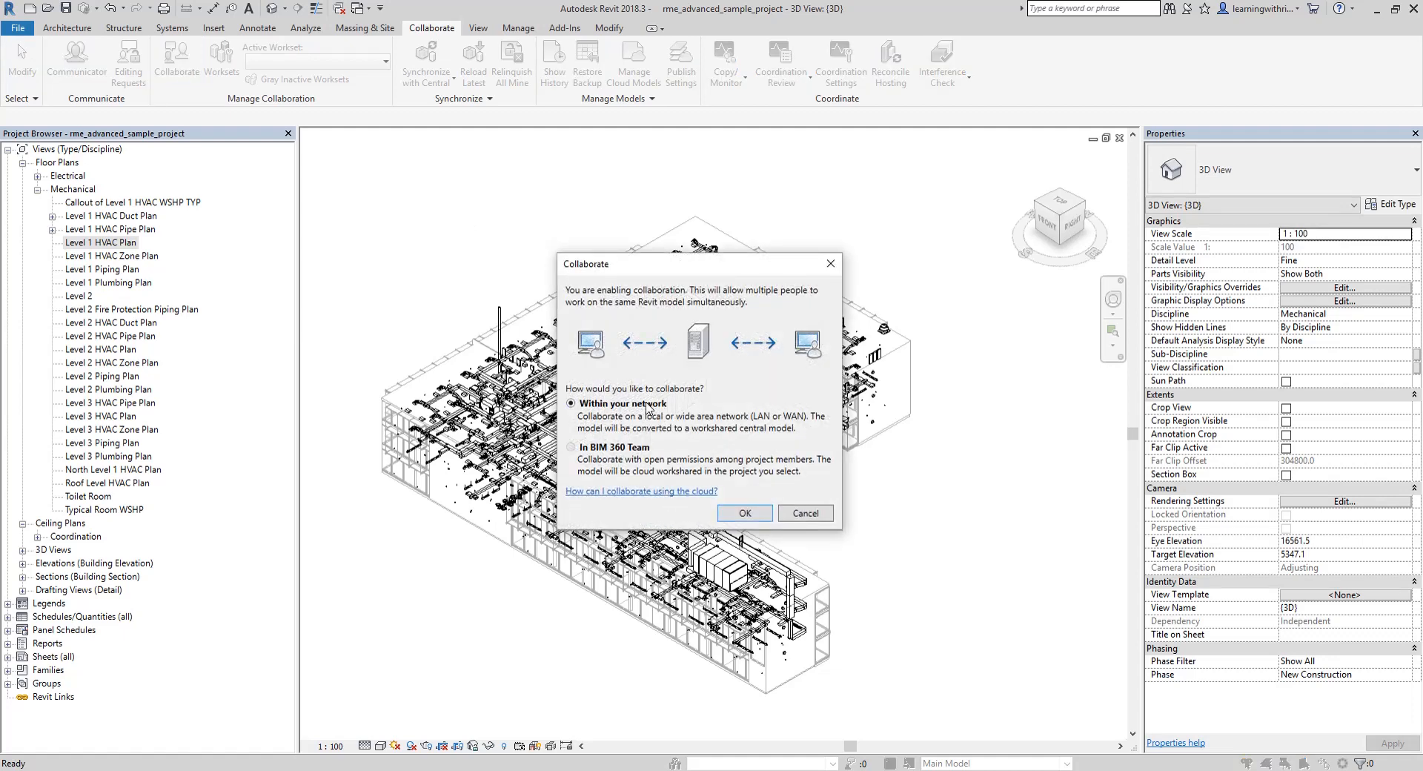
pyautogui.click(746, 513)
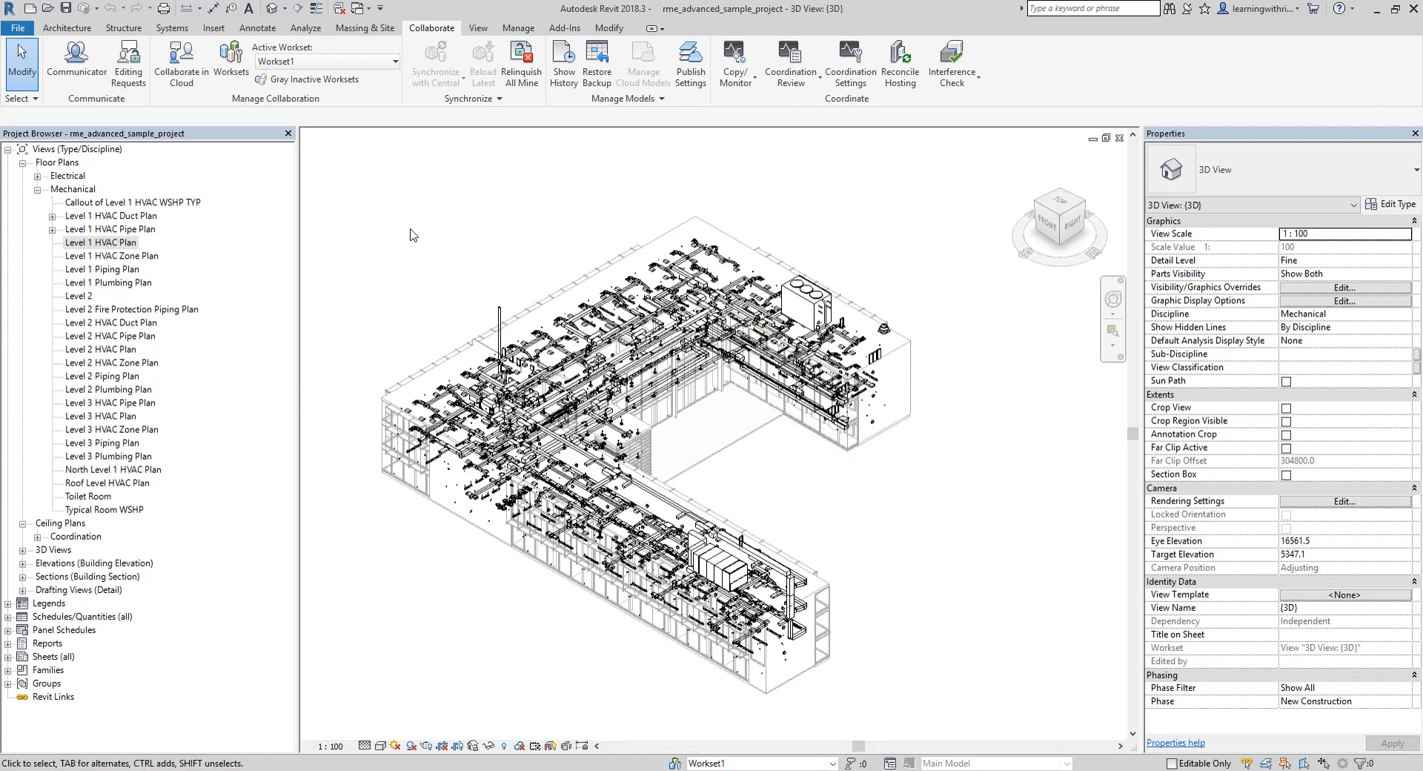
# Create a workset named DUCTING that is visible in all views
pyautogui.click(237, 67)
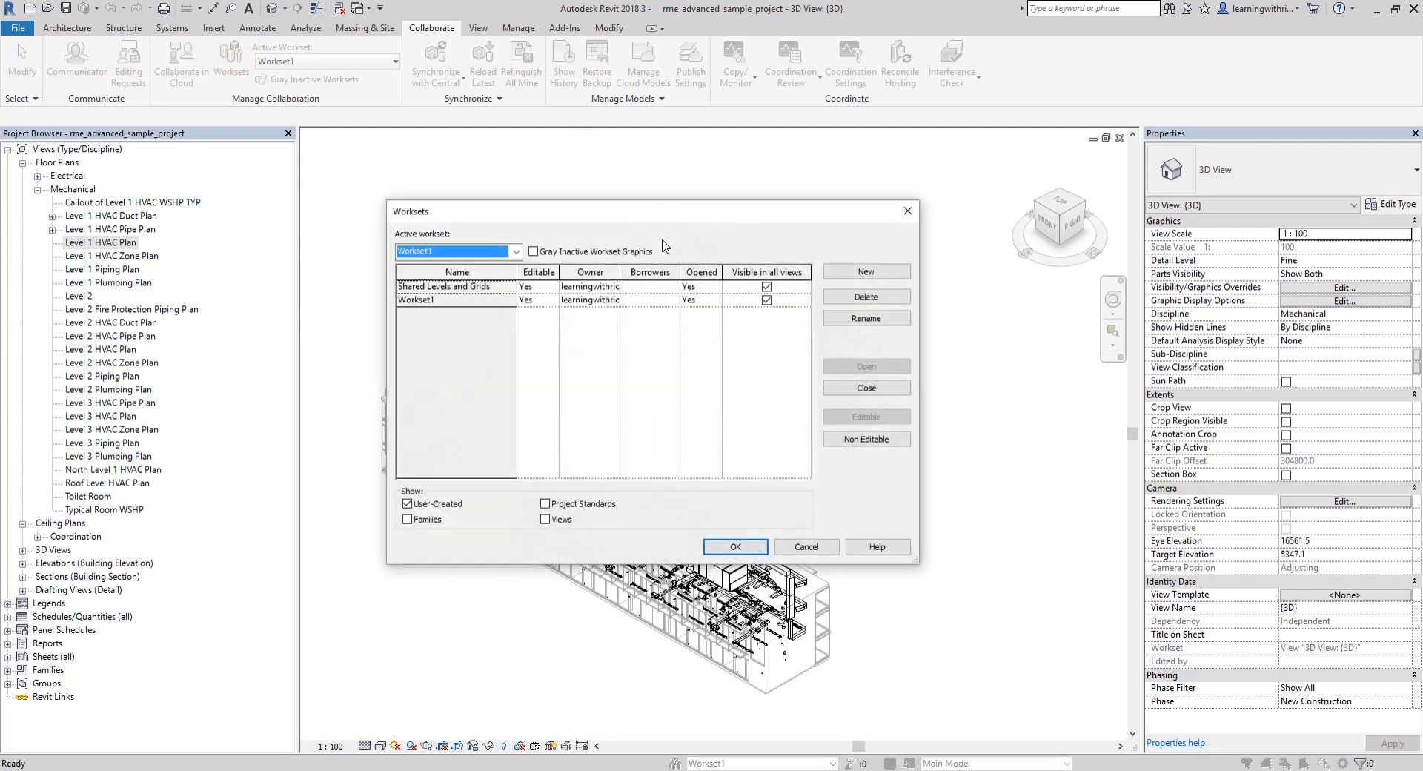
pyautogui.click(859, 271)
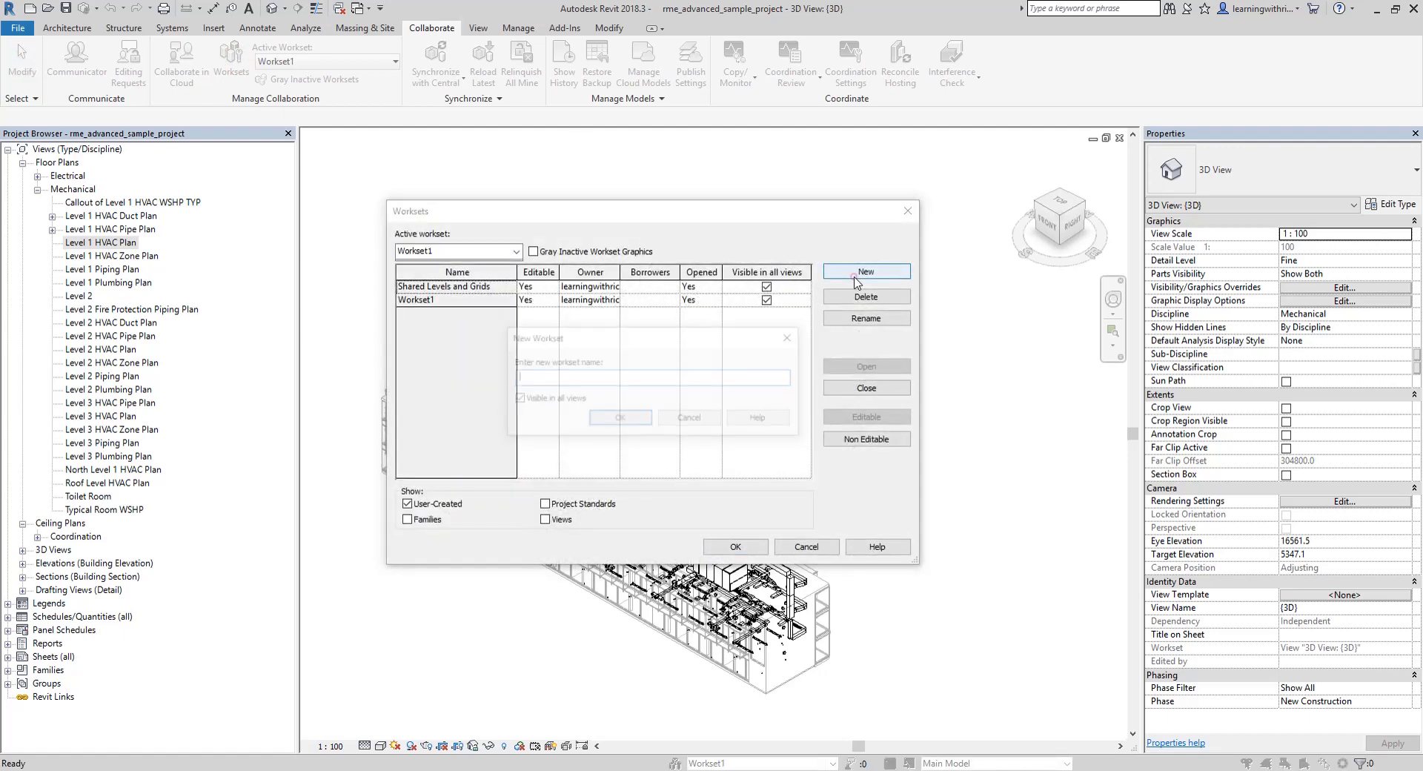
pyautogui.write('DU')
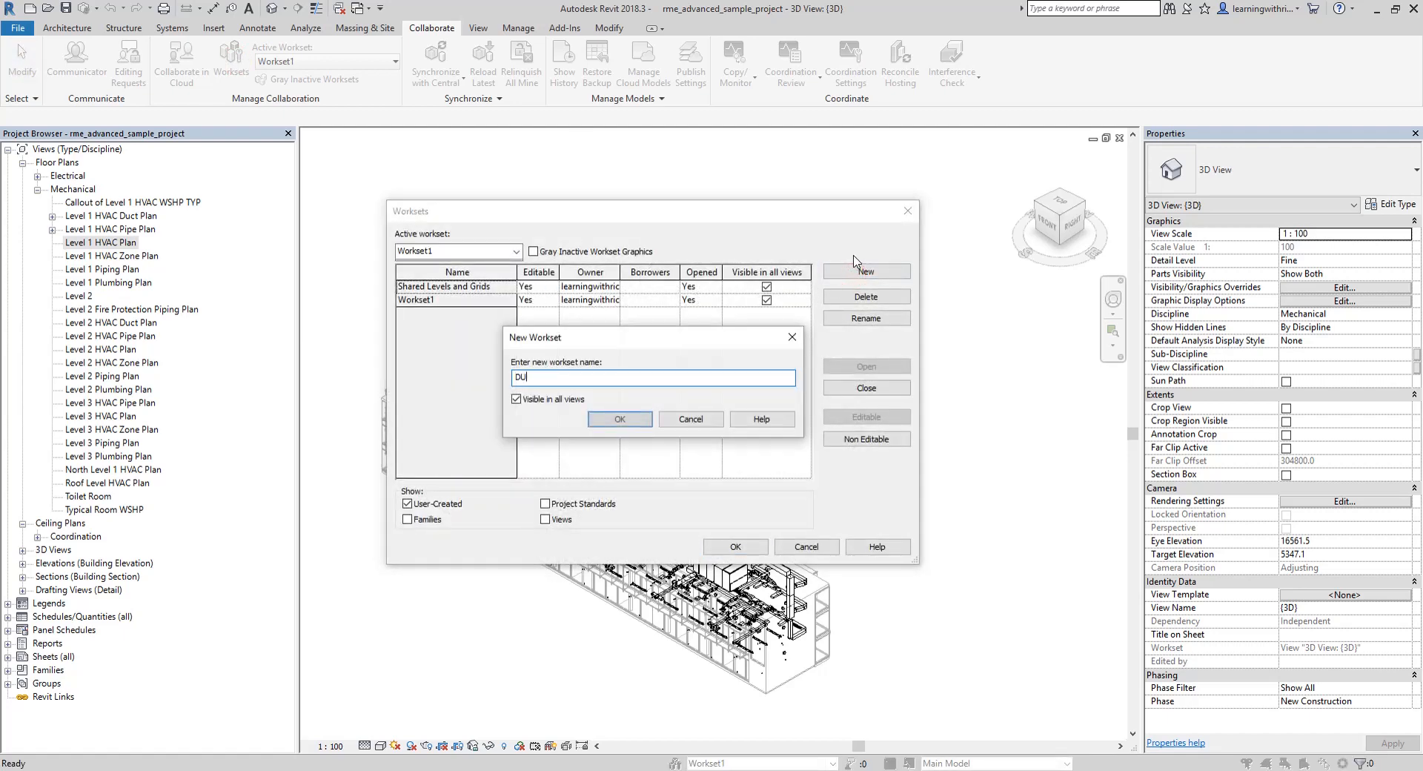
pyautogui.write('CTING')
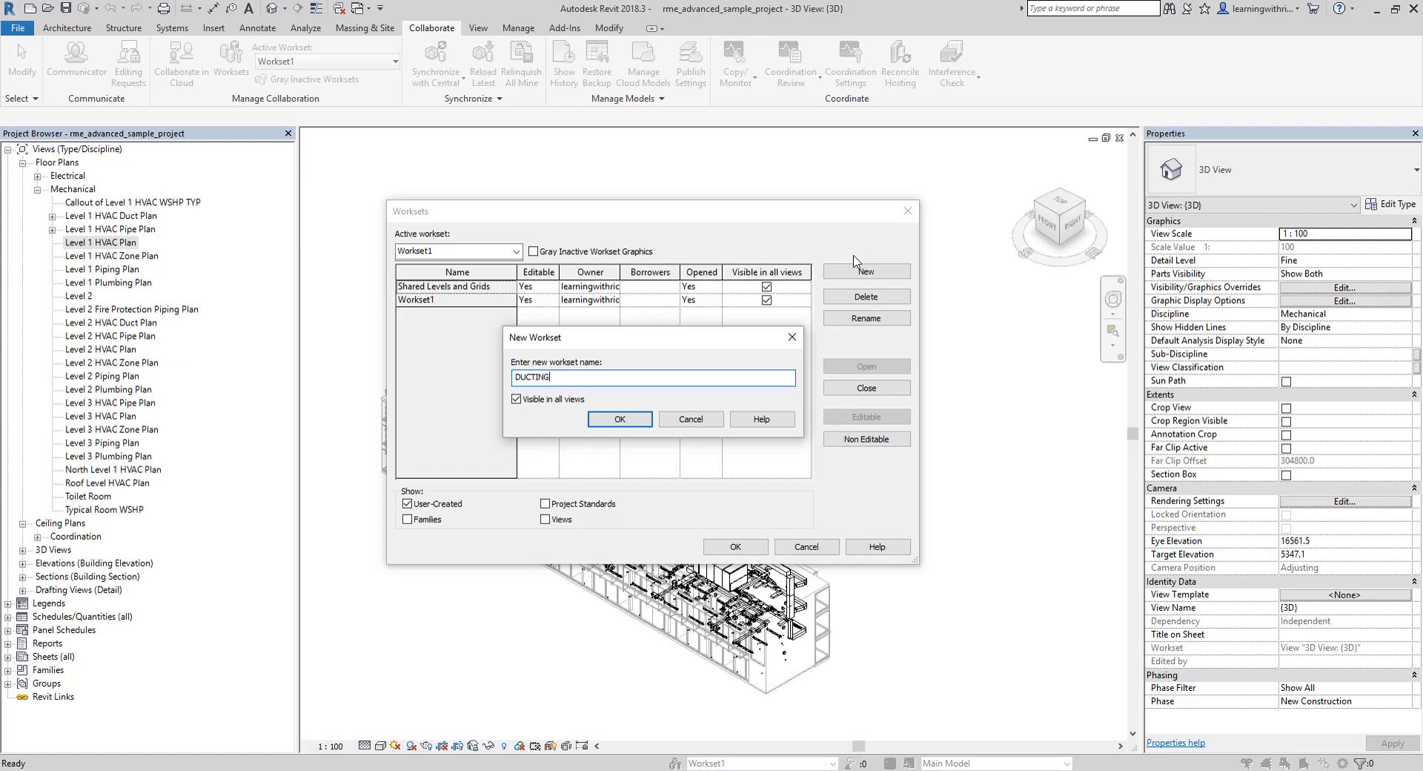
pyautogui.press('Return')
# Add a workset named PIPING that is visible in all views
pyautogui.click(856, 266)
pyautogui.write('PI')
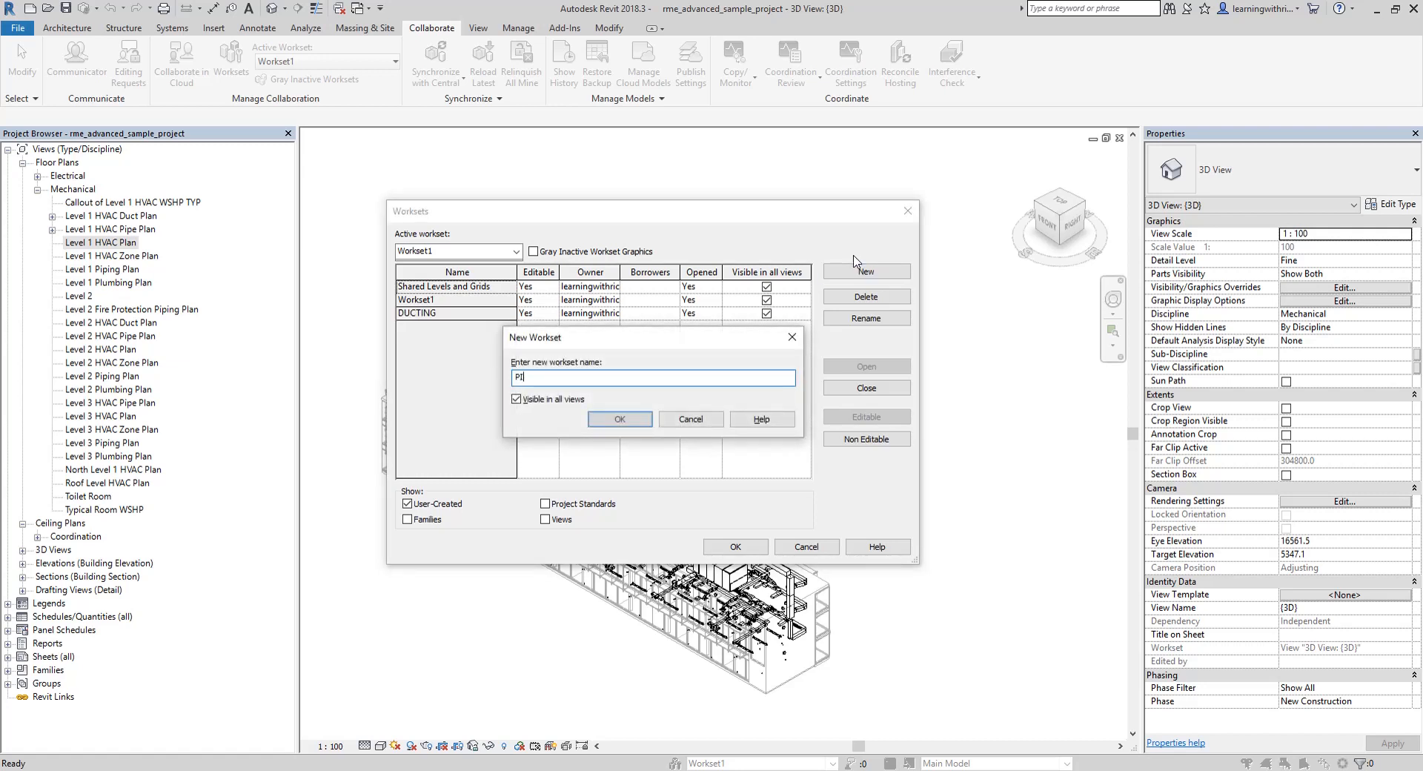
pyautogui.write('PING')
pyautogui.press('Return')
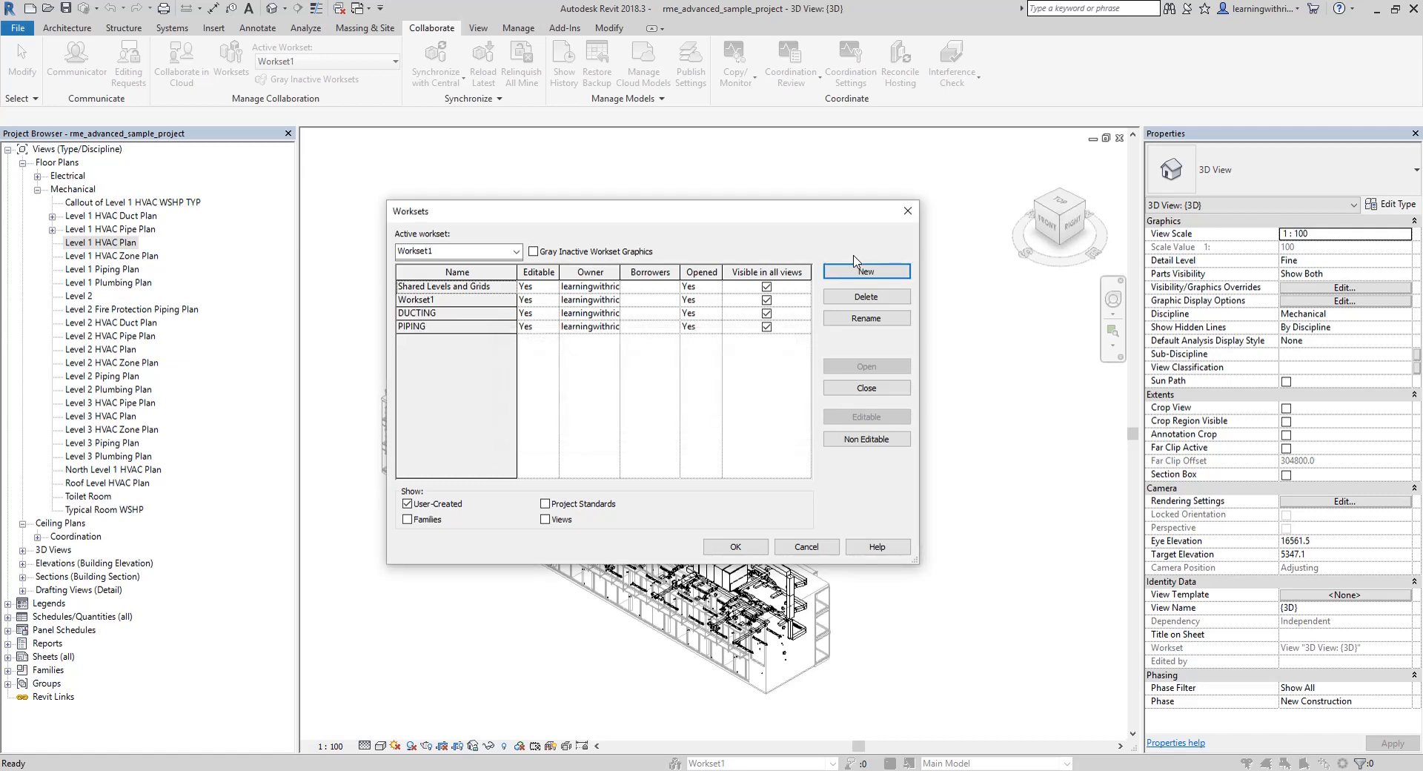
pyautogui.press('c')
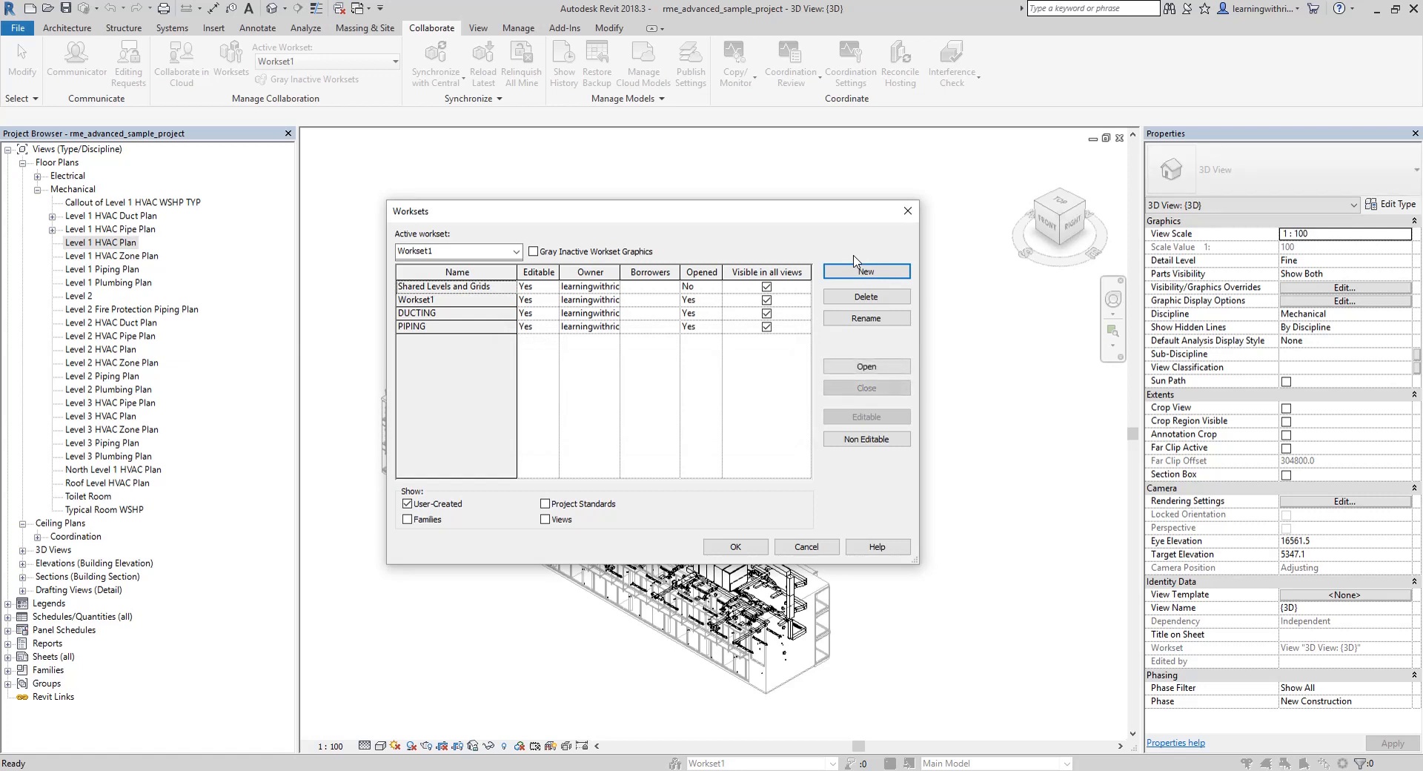
# Add a workset named ELECTRICAL, accept the workset list and make ELECTRICAL the active workset
pyautogui.click(857, 265)
pyautogui.write('ELECTRICAL')
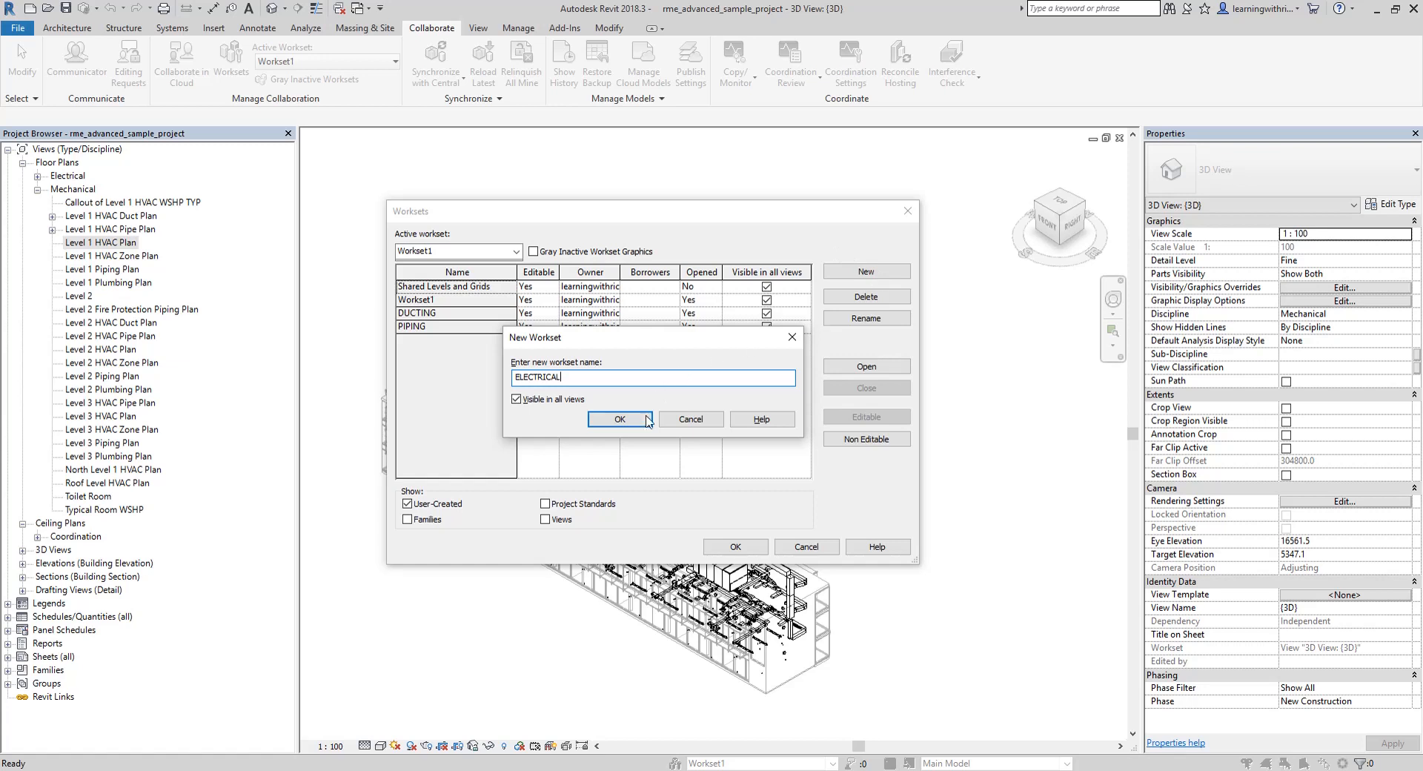
pyautogui.click(620, 420)
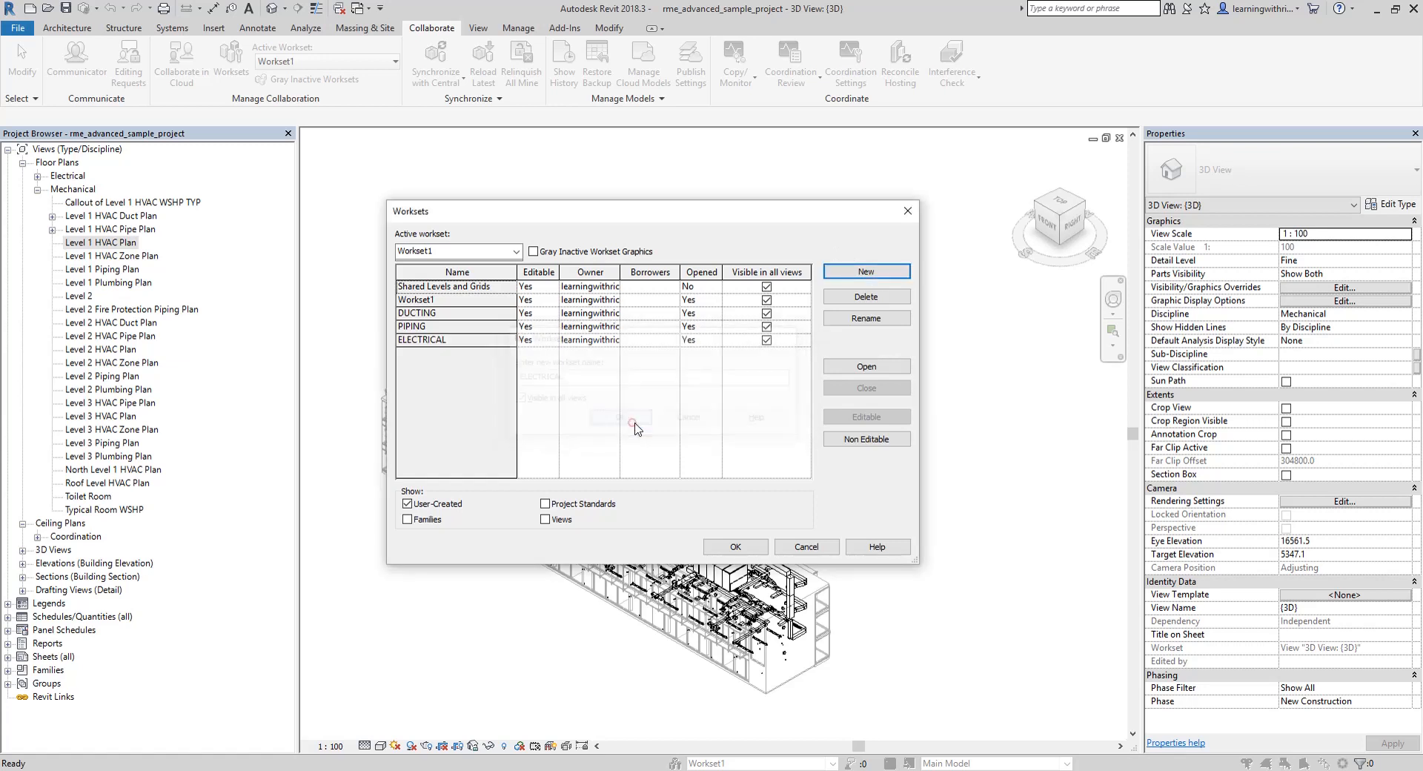
pyautogui.click(745, 542)
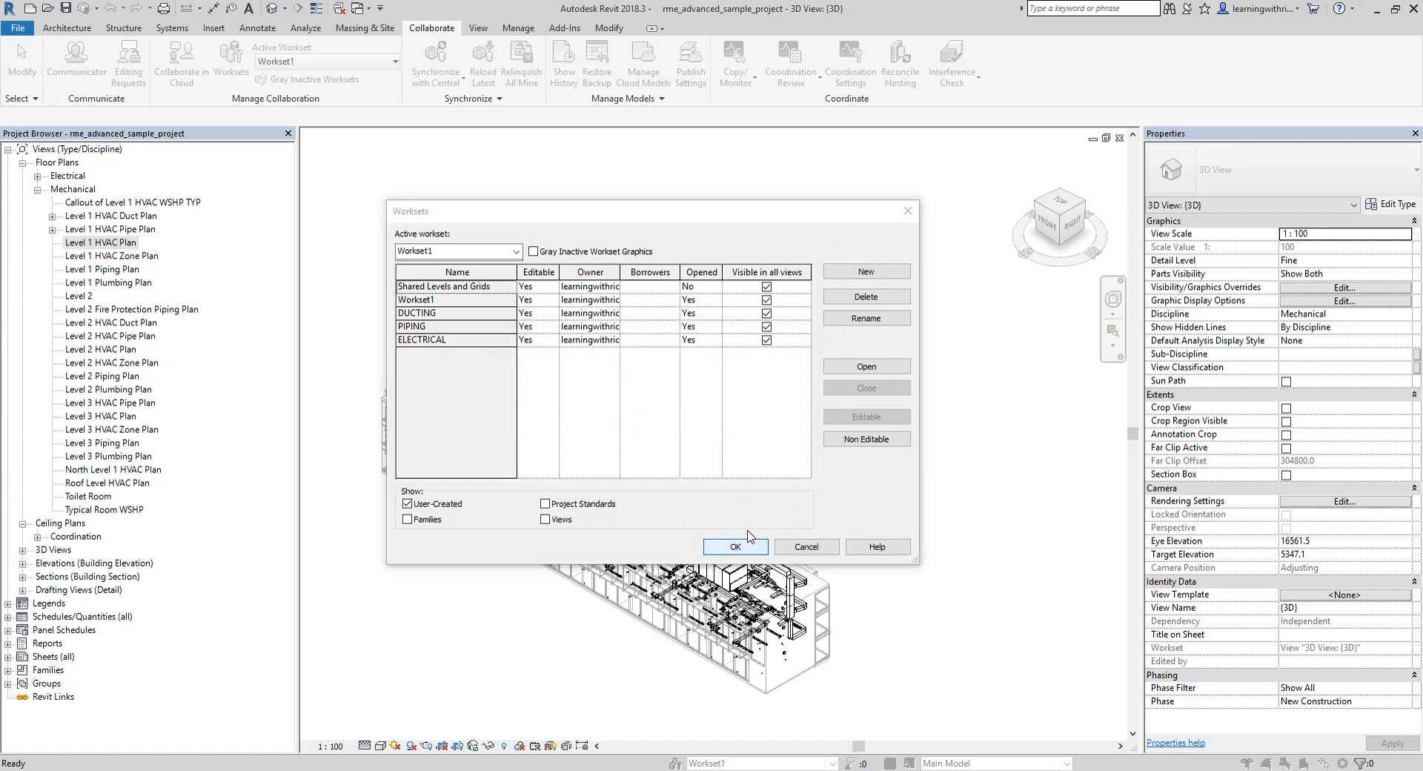
pyautogui.click(745, 401)
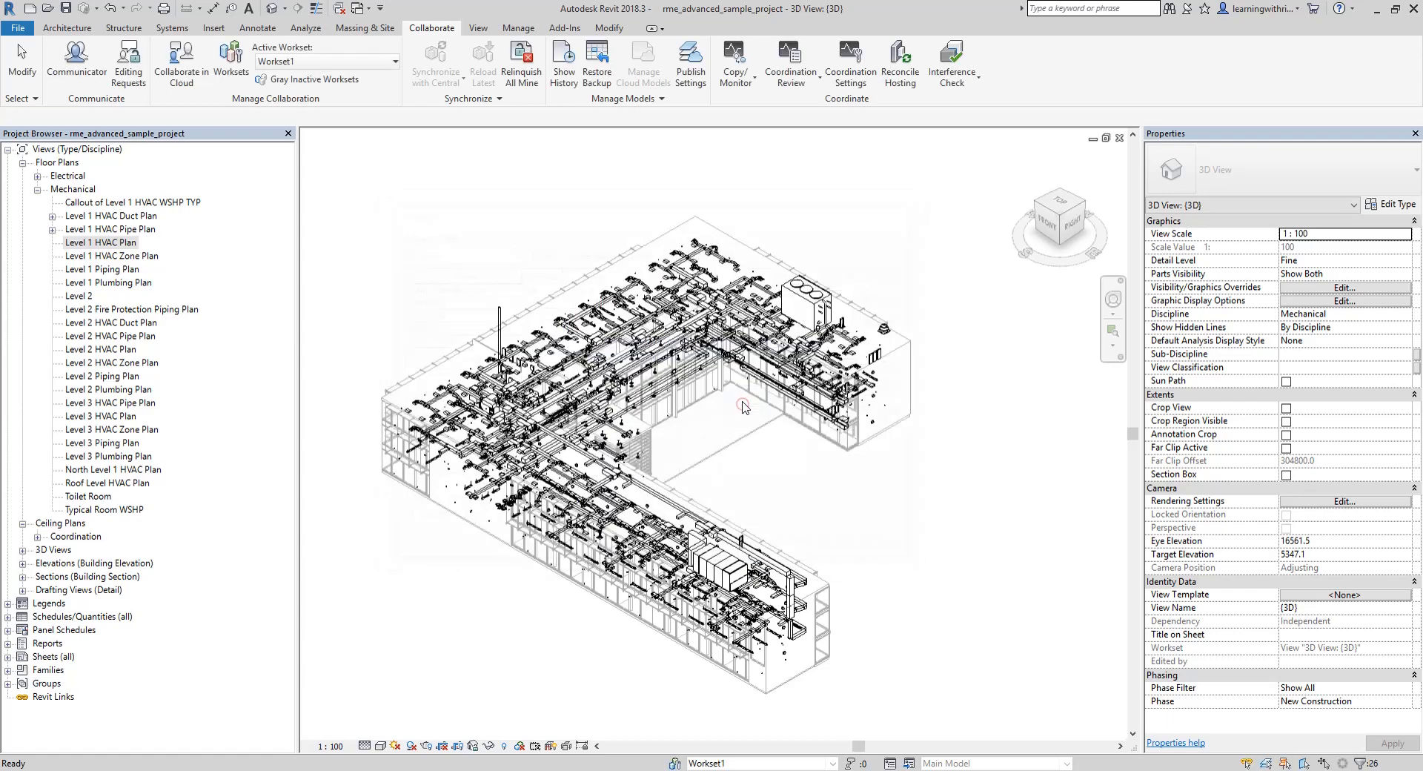
pyautogui.scroll(5, 550, 404)
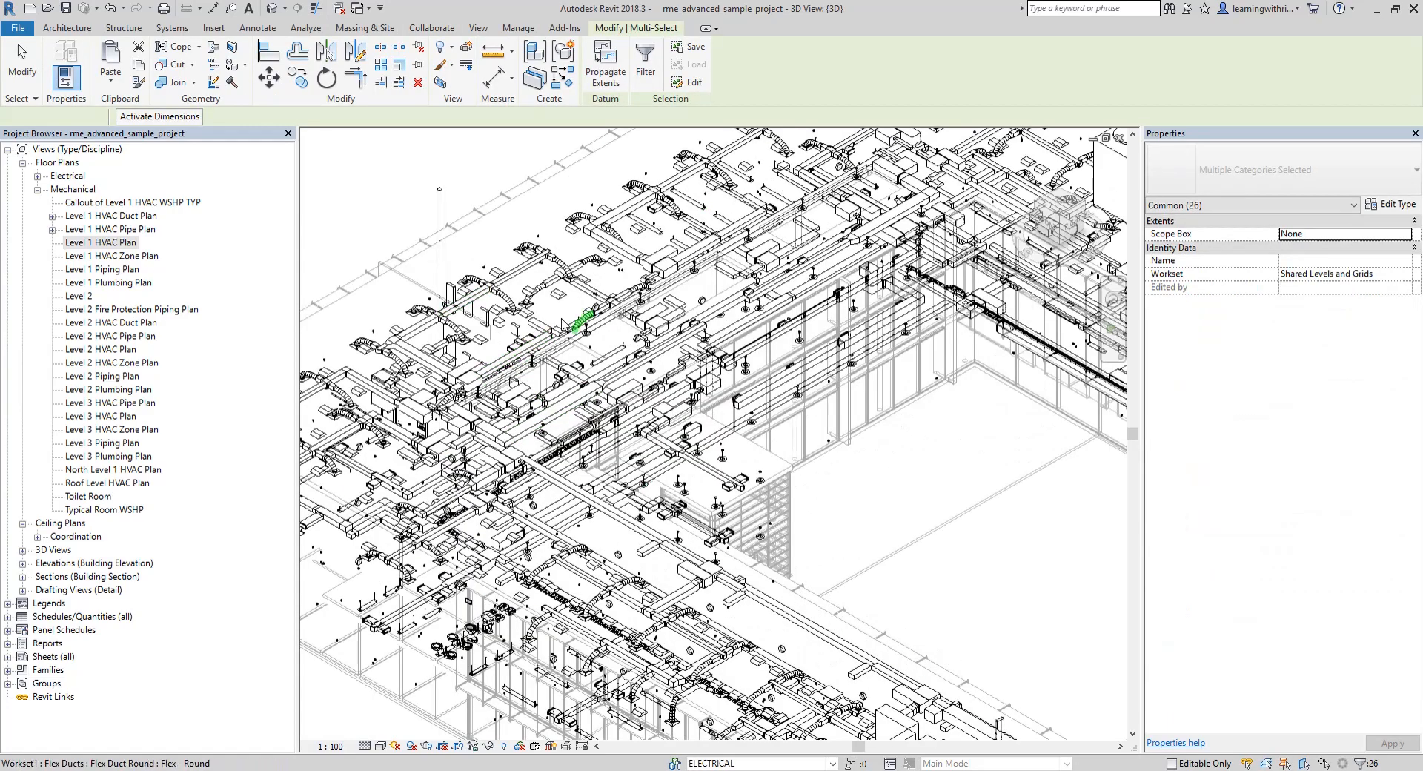
# Assign every rectangular duct of type Mitered Elbows / Tees in the entire project to the DUCTING workset
pyautogui.scroll(-2, 556, 413)
pyautogui.moveTo(625, 508); pyautogui.dragTo(634, 394, button='middle')
pyautogui.scroll(1, 630, 393)
pyautogui.scroll(5, 517, 272)
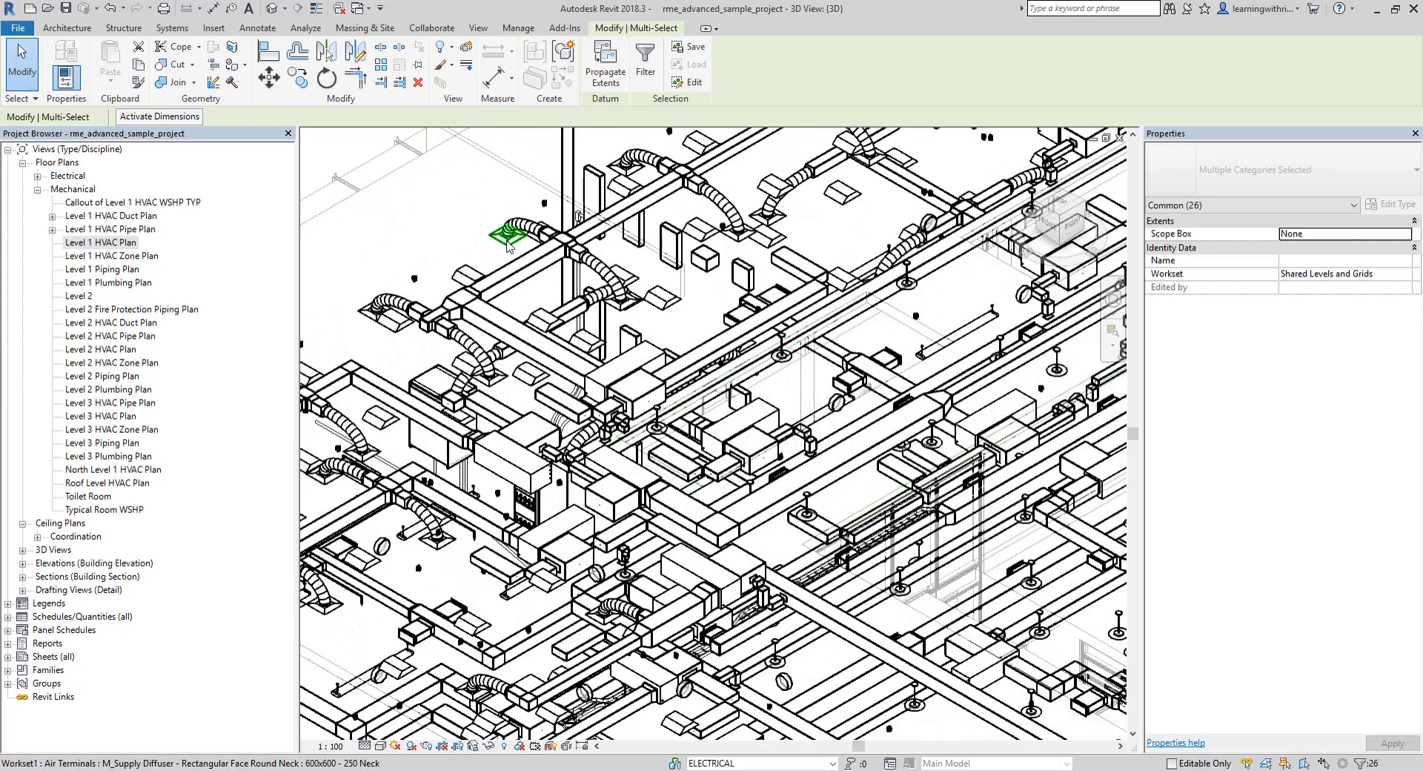
pyautogui.click(517, 273)
pyautogui.rightClick(517, 273)
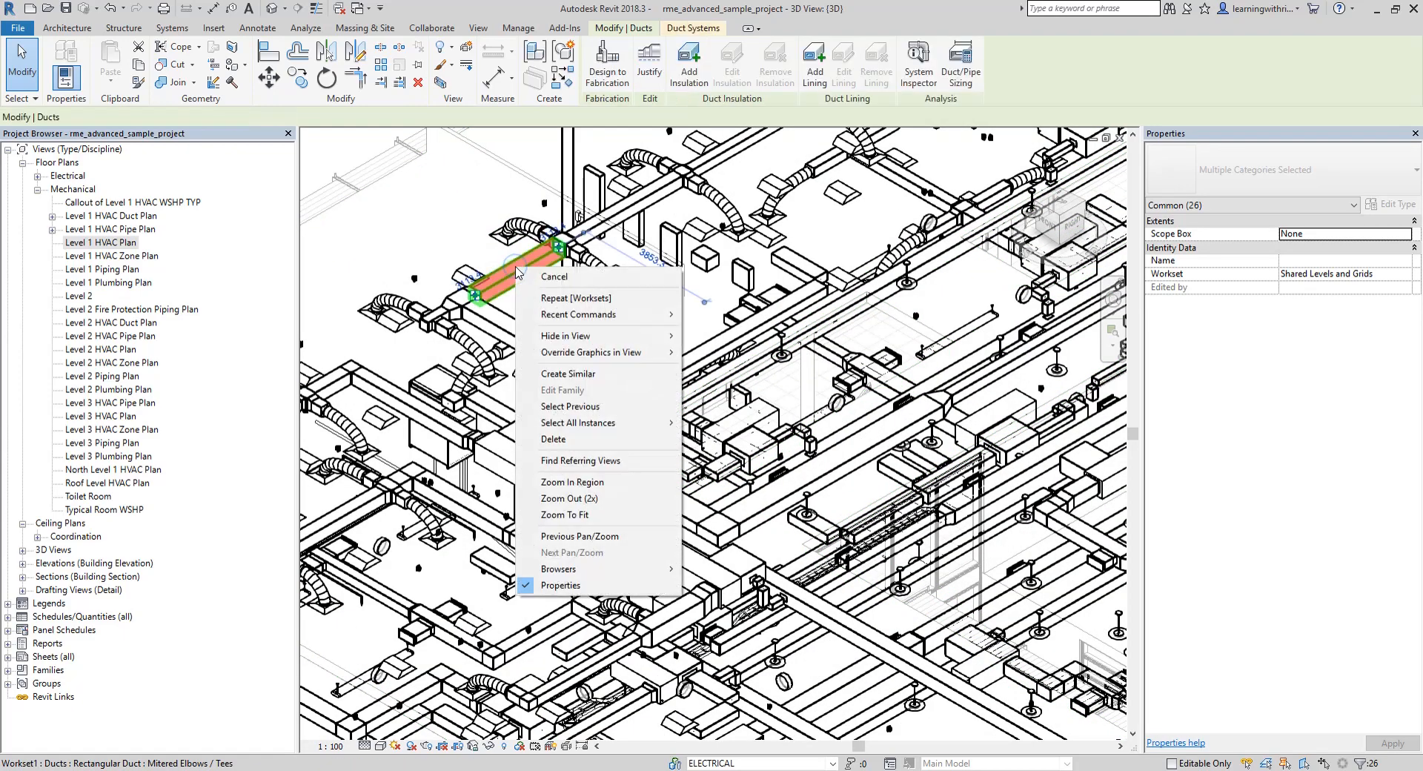
pyautogui.moveTo(622, 423)
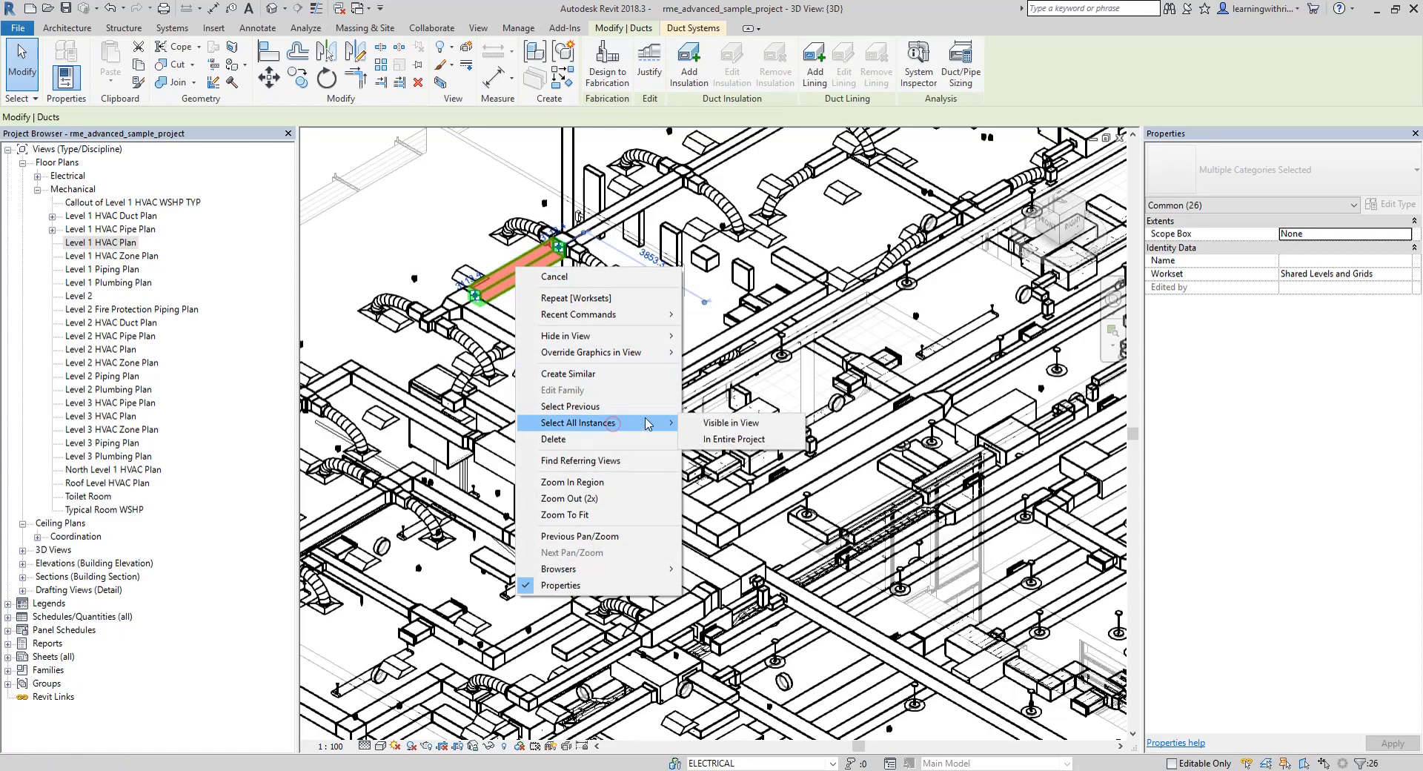
pyautogui.click(743, 439)
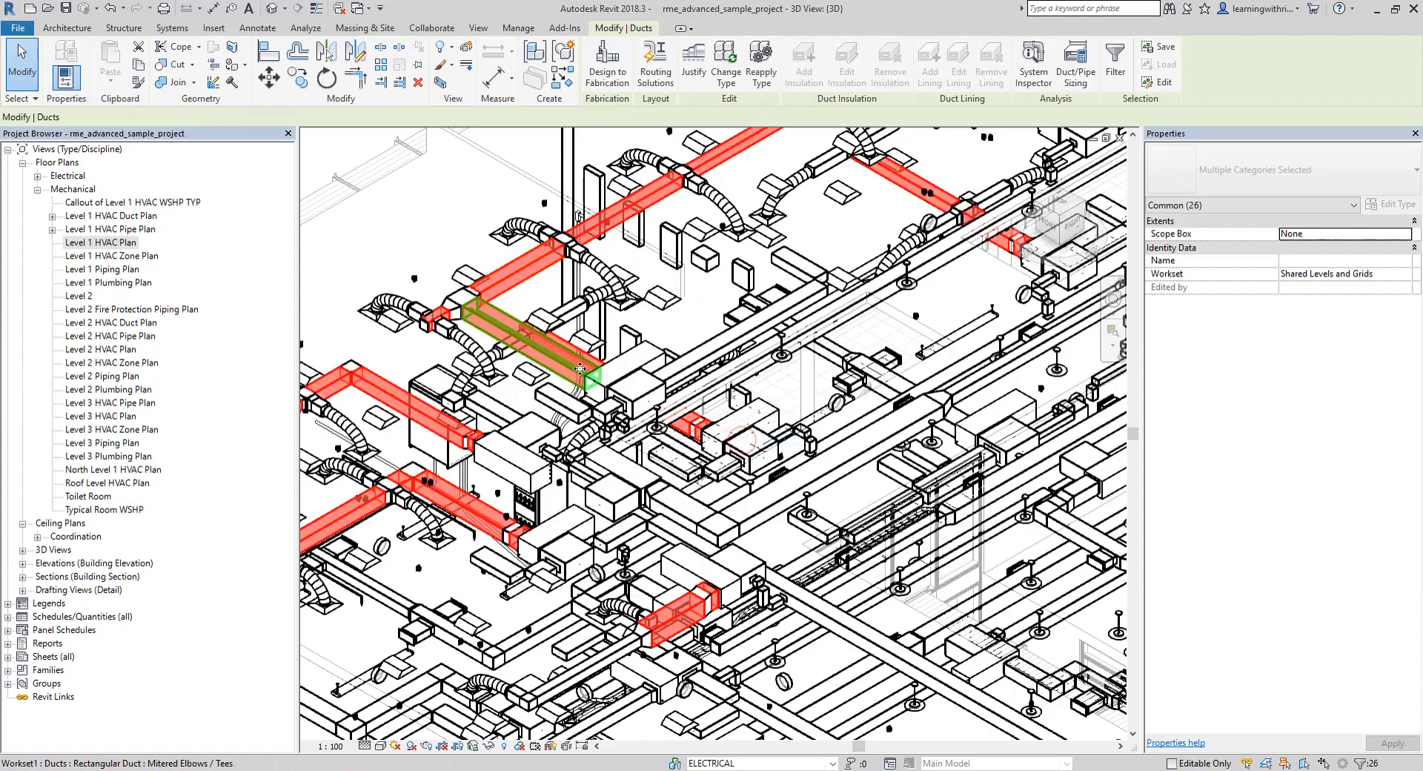
pyautogui.scroll(-2, 674, 374)
pyautogui.scroll(-2, 674, 373)
pyautogui.moveTo(823, 433); pyautogui.dragTo(703, 403, button='middle')
pyautogui.scroll(-2, 1339, 632)
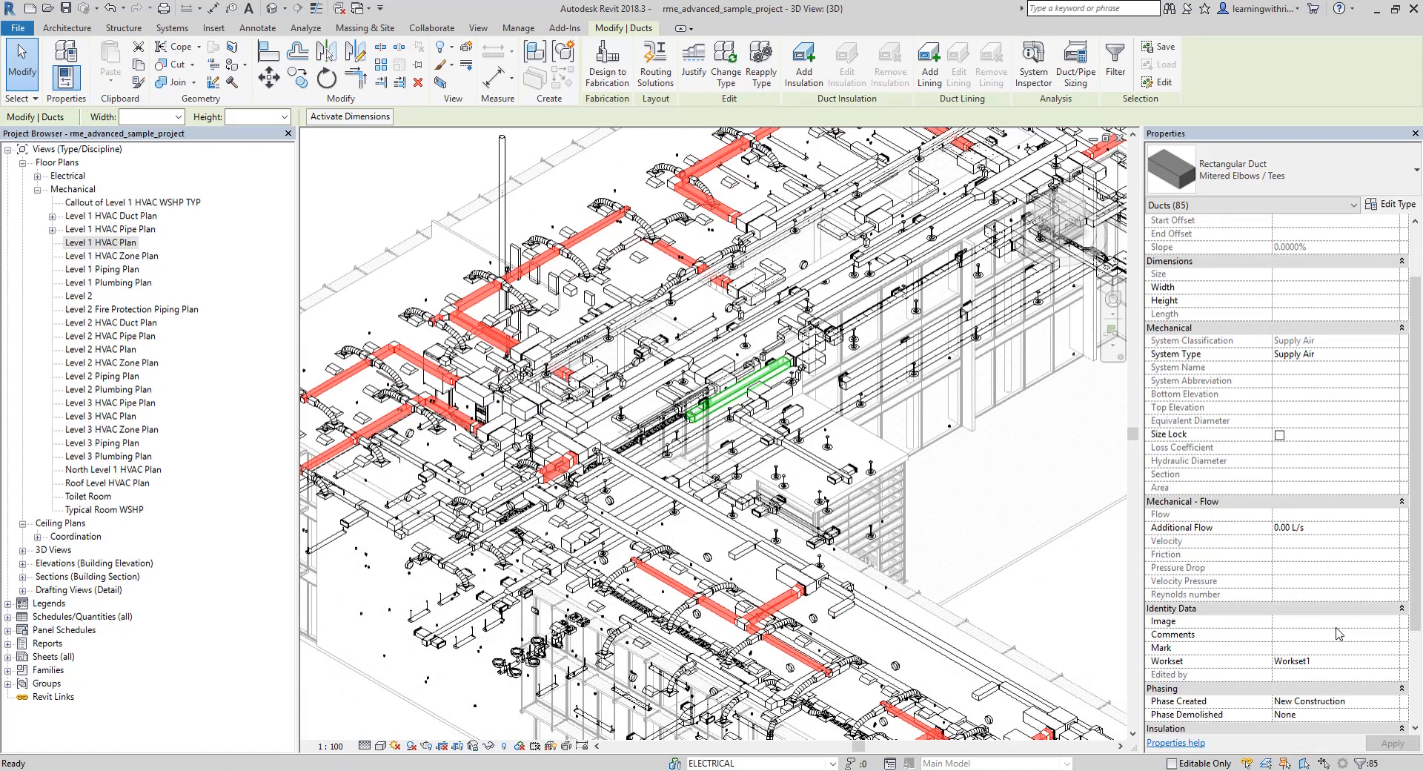
pyautogui.click(1373, 661)
pyautogui.click(1393, 661)
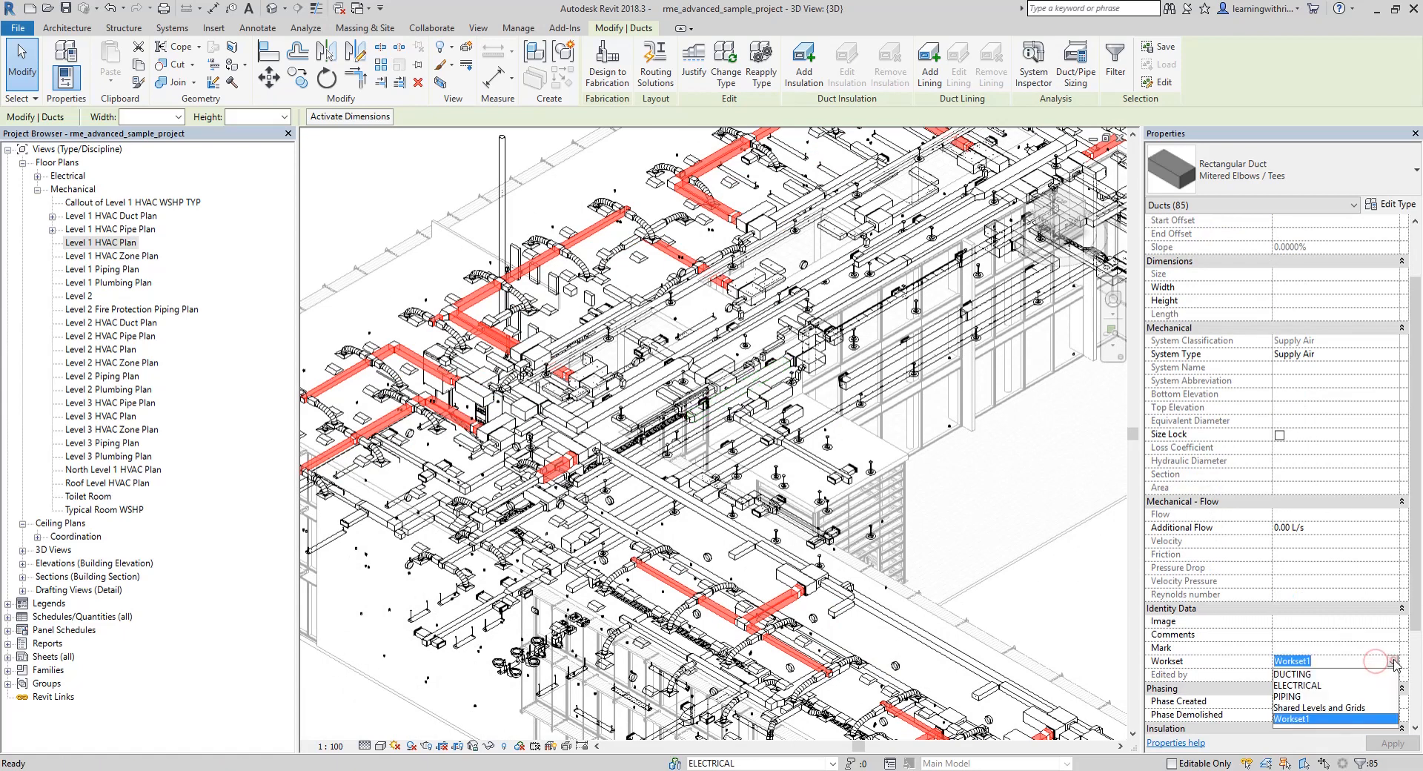
pyautogui.click(1296, 672)
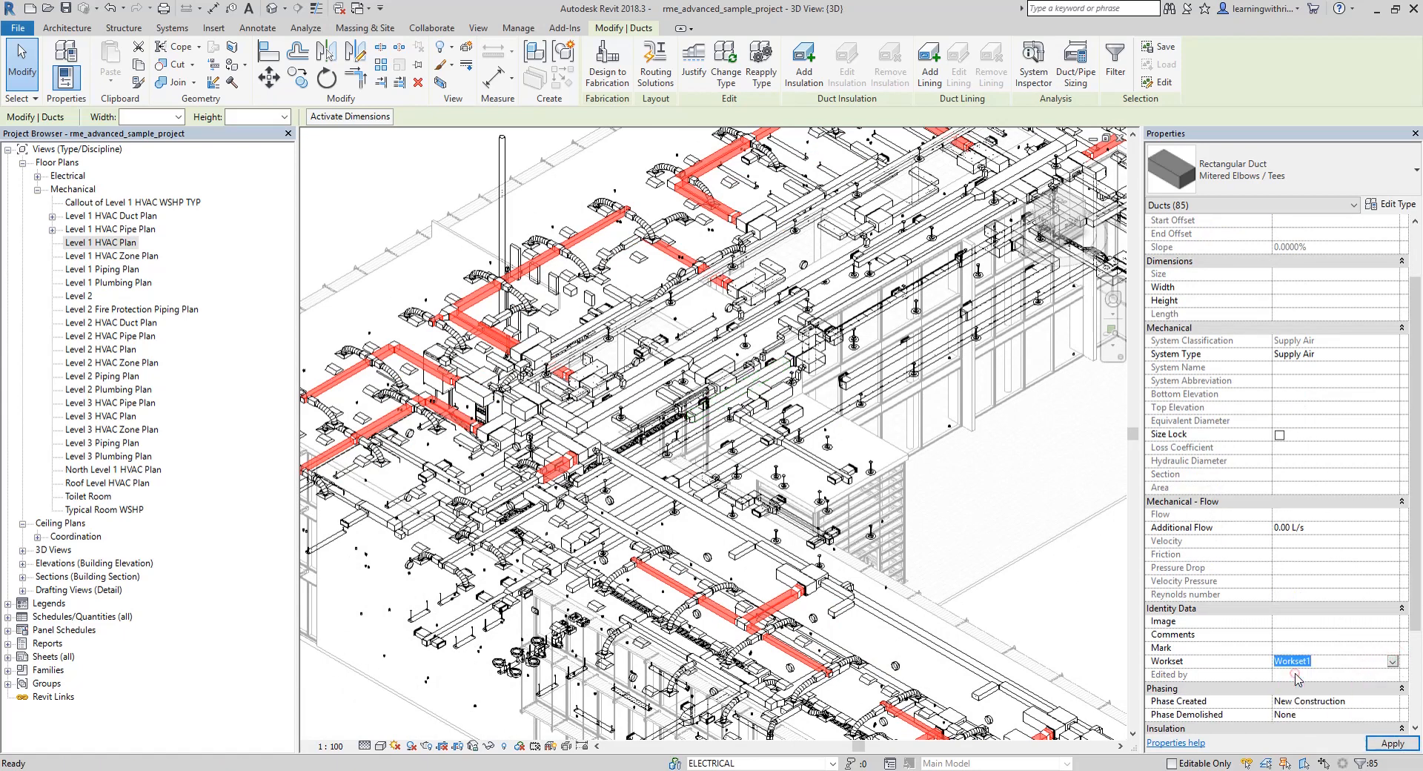
pyautogui.click(1389, 744)
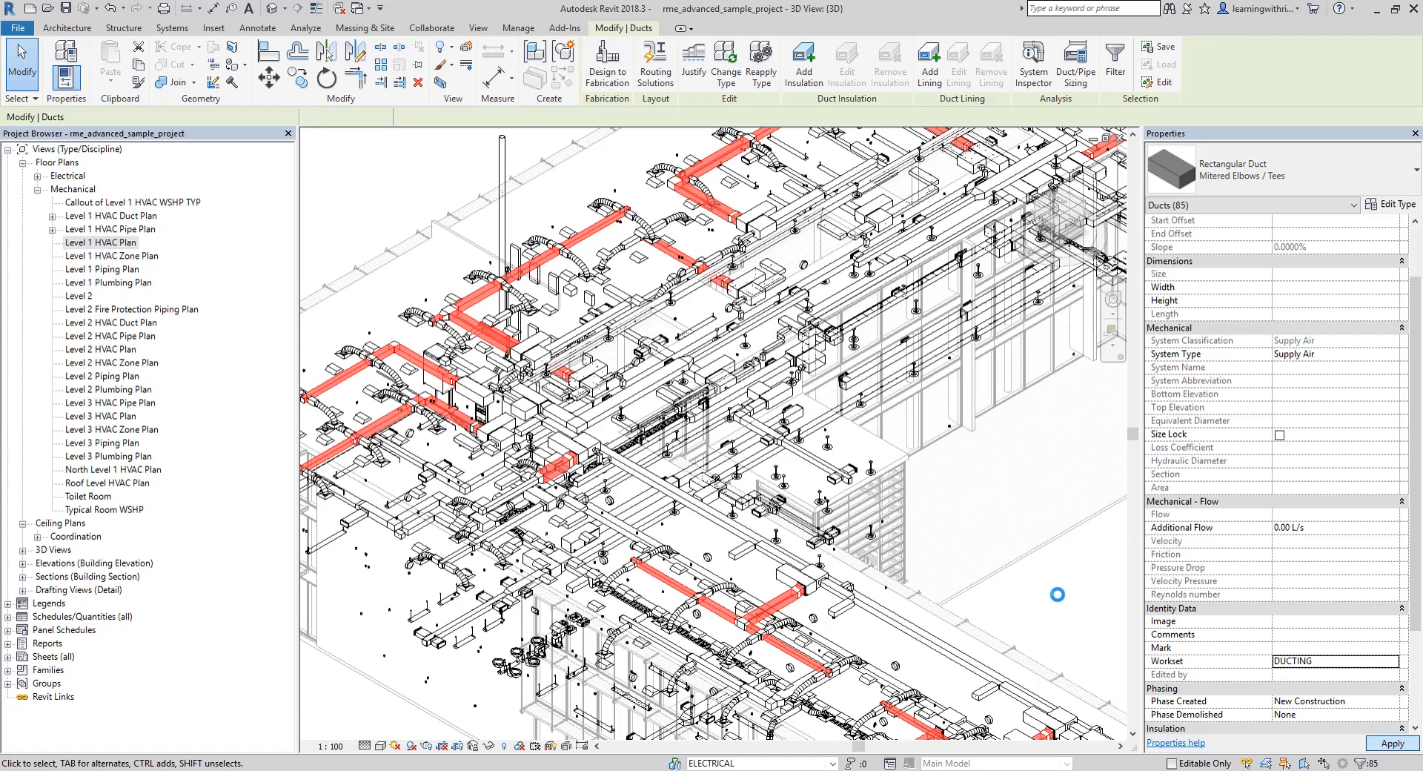
pyautogui.click(985, 521)
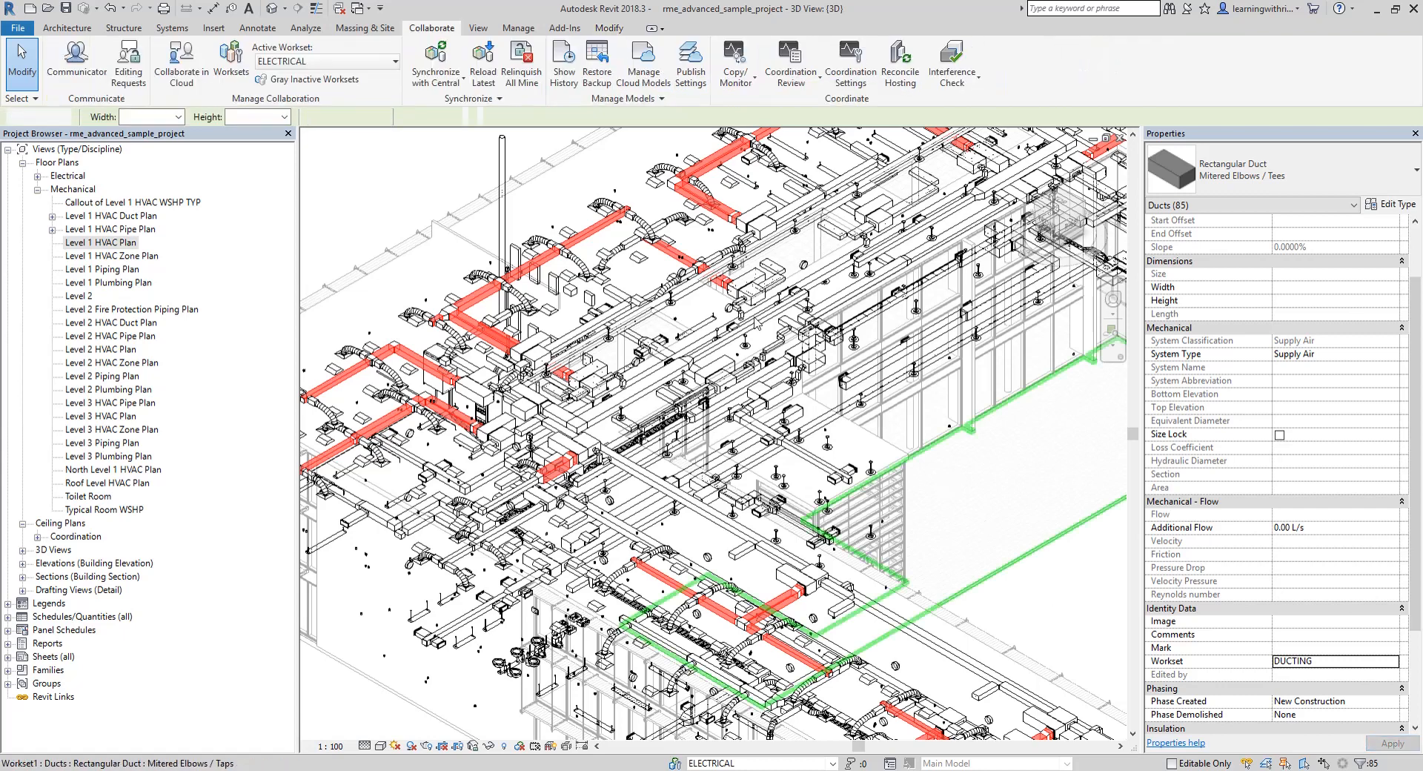
# Assign every rectangular duct of type Mitered Elbows / Taps in the entire project to the DUCTING workset
pyautogui.click(612, 324)
pyautogui.rightClick(611, 322)
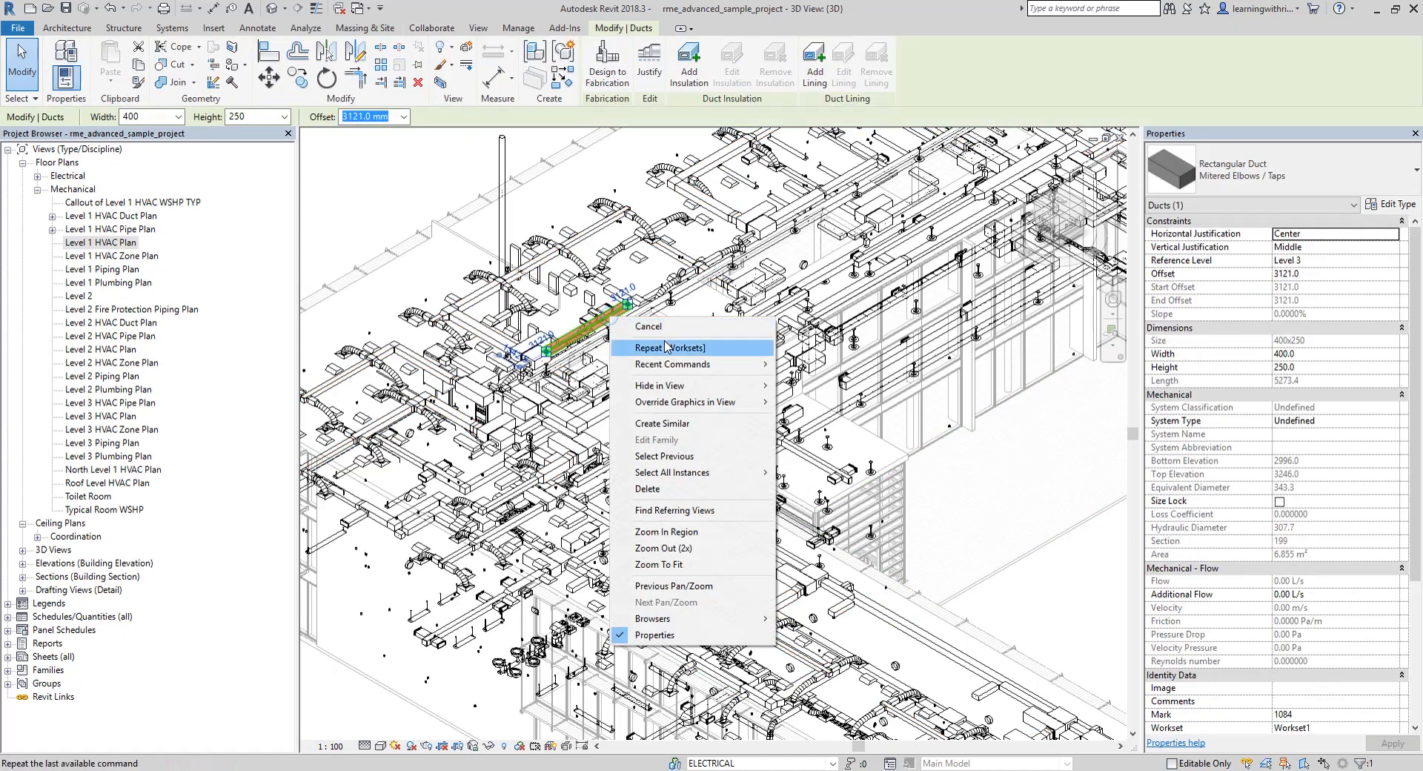
pyautogui.moveTo(710, 476)
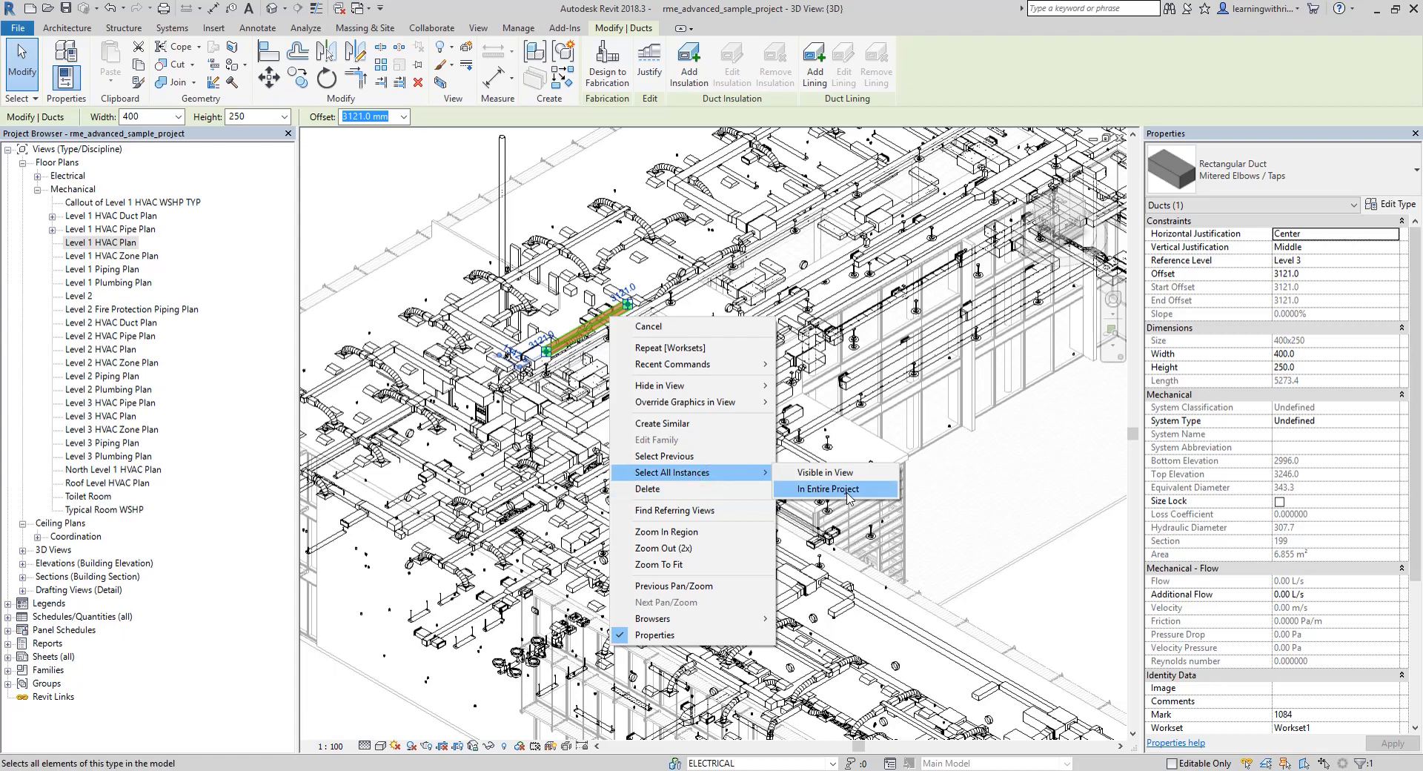
pyautogui.click(827, 490)
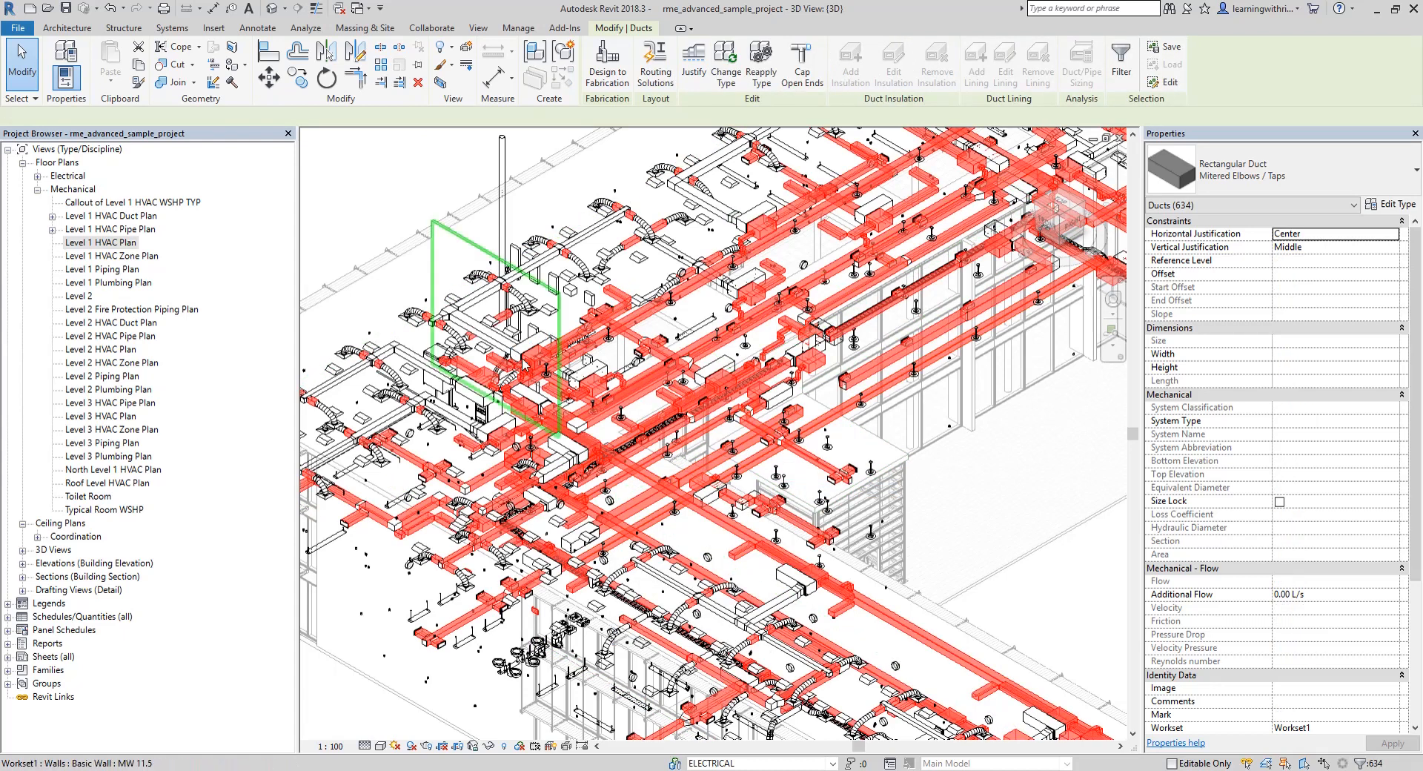
pyautogui.scroll(-1, 1353, 671)
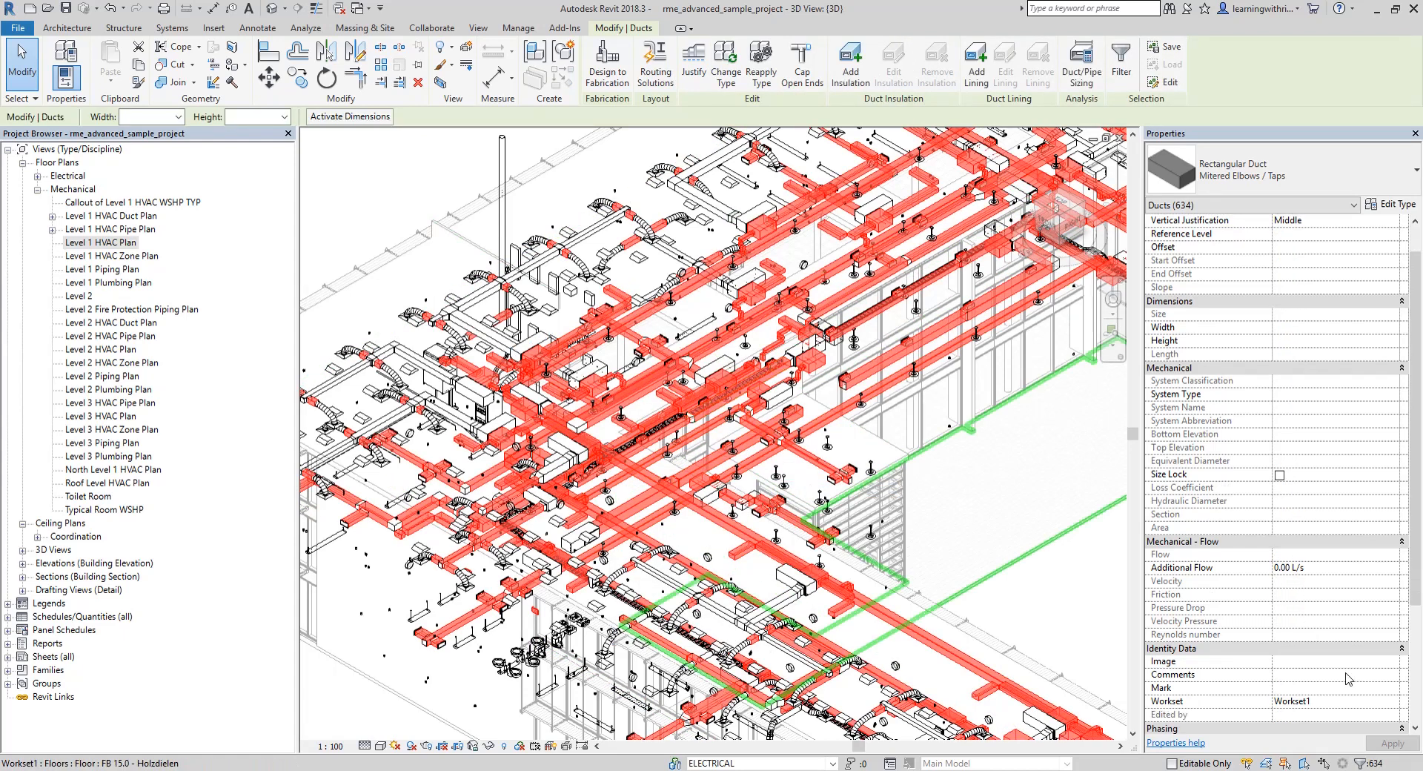
pyautogui.click(1394, 706)
pyautogui.click(1294, 711)
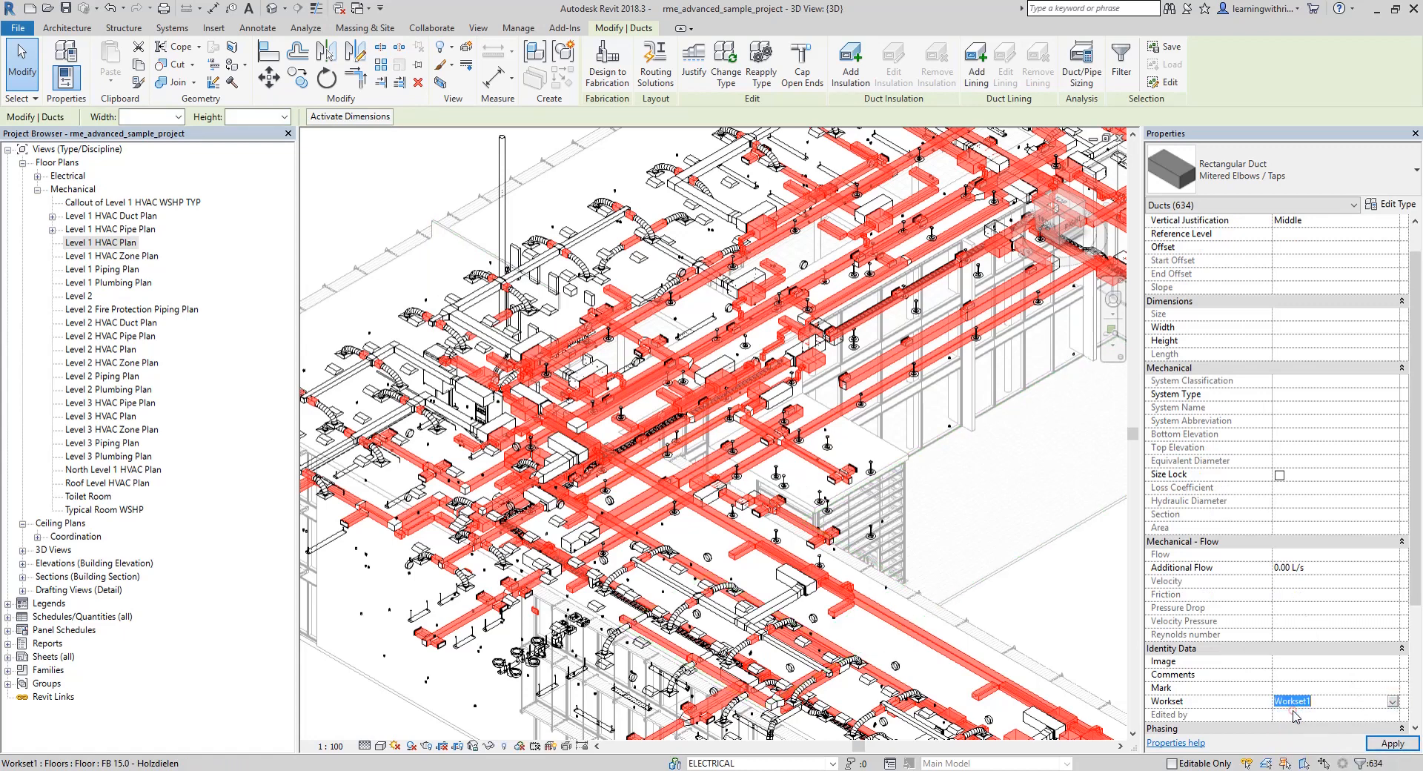
pyautogui.click(1381, 740)
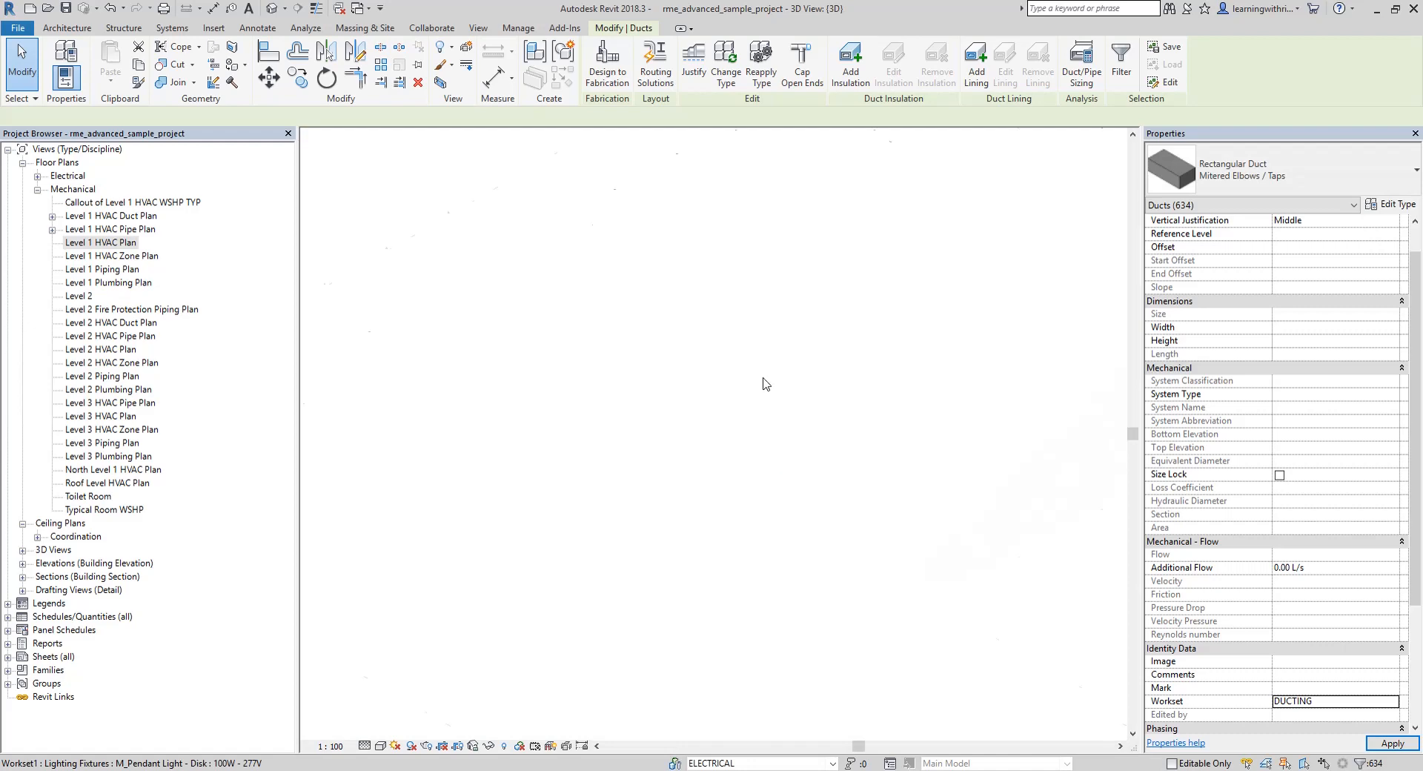
pyautogui.scroll(-1, 508, 333)
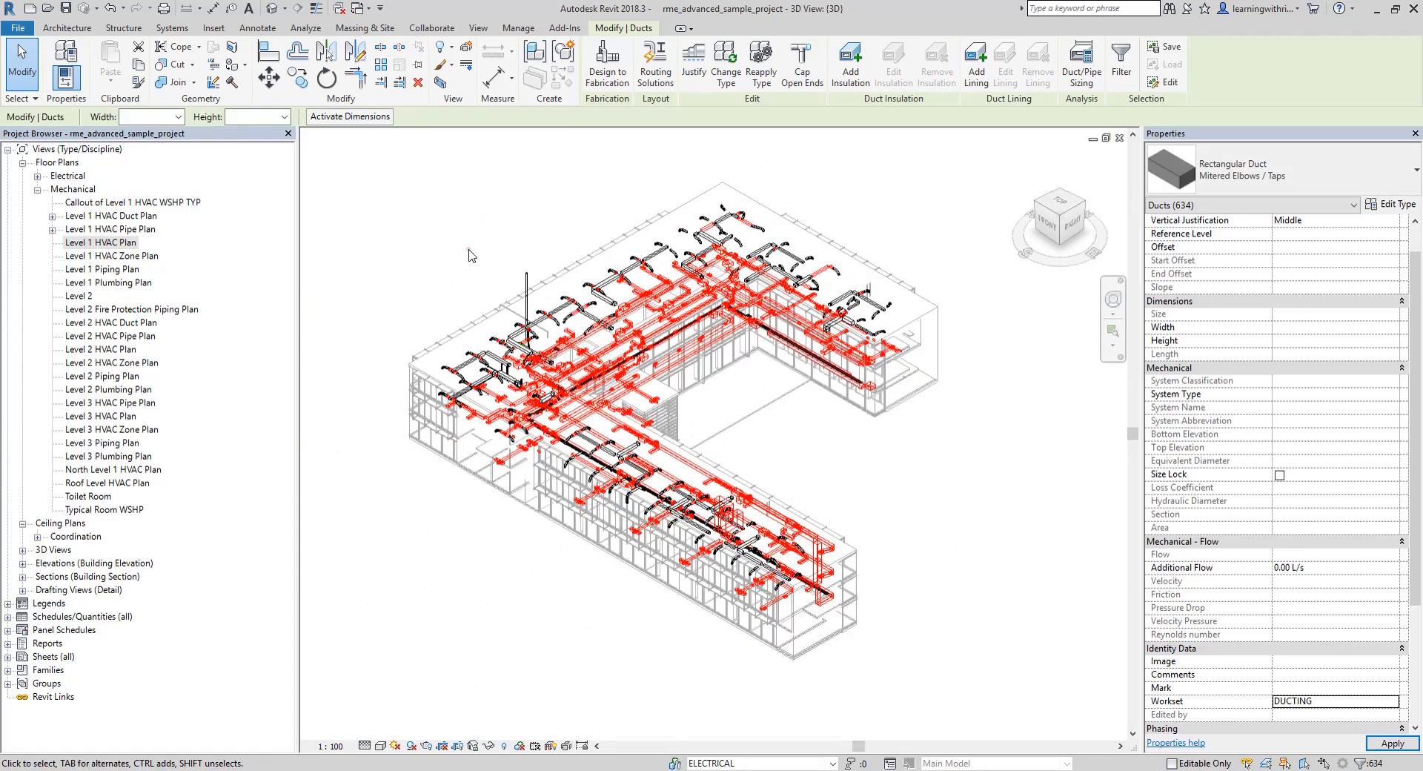
pyautogui.click(467, 250)
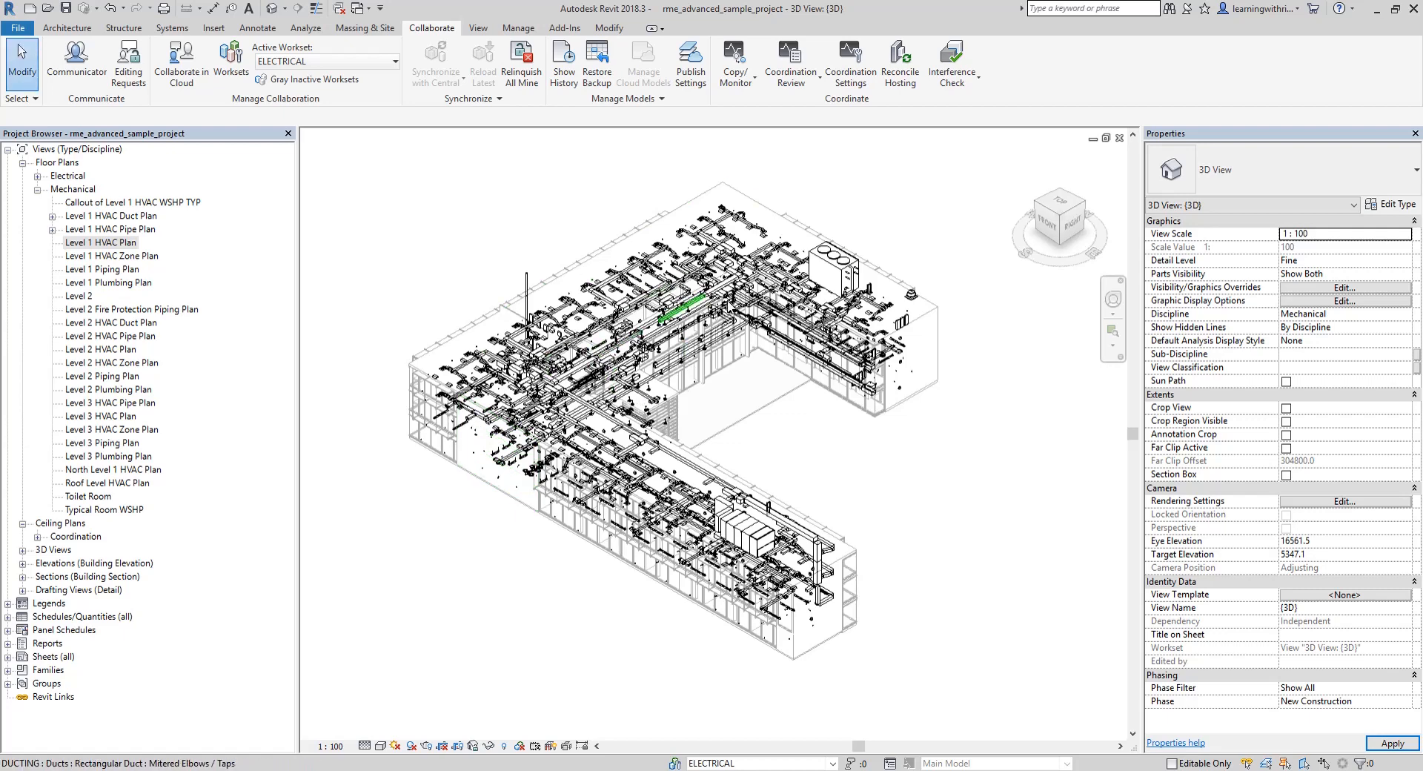
# Save the project as the central model and synchronize it with central, relinquishing the user-created worksets
pyautogui.click(66, 8)
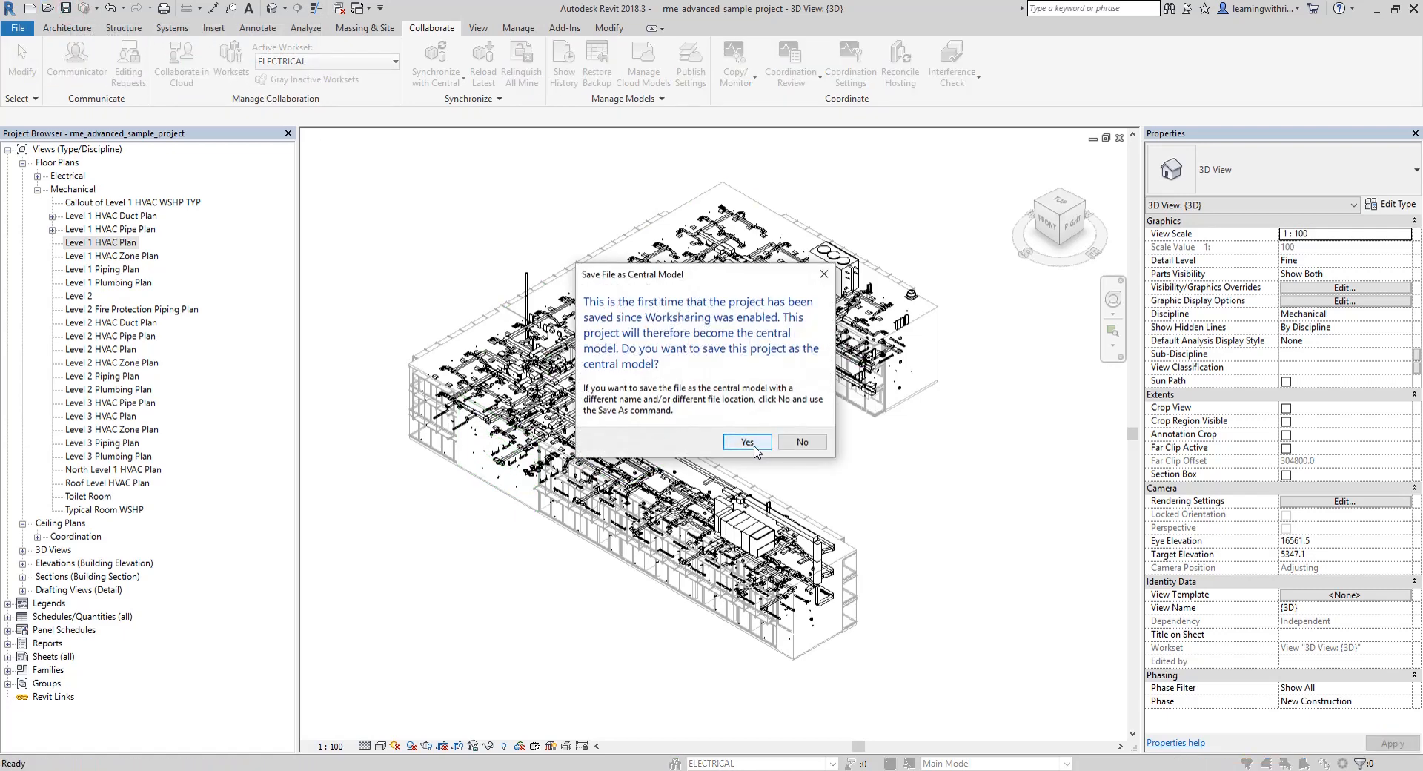
pyautogui.click(747, 441)
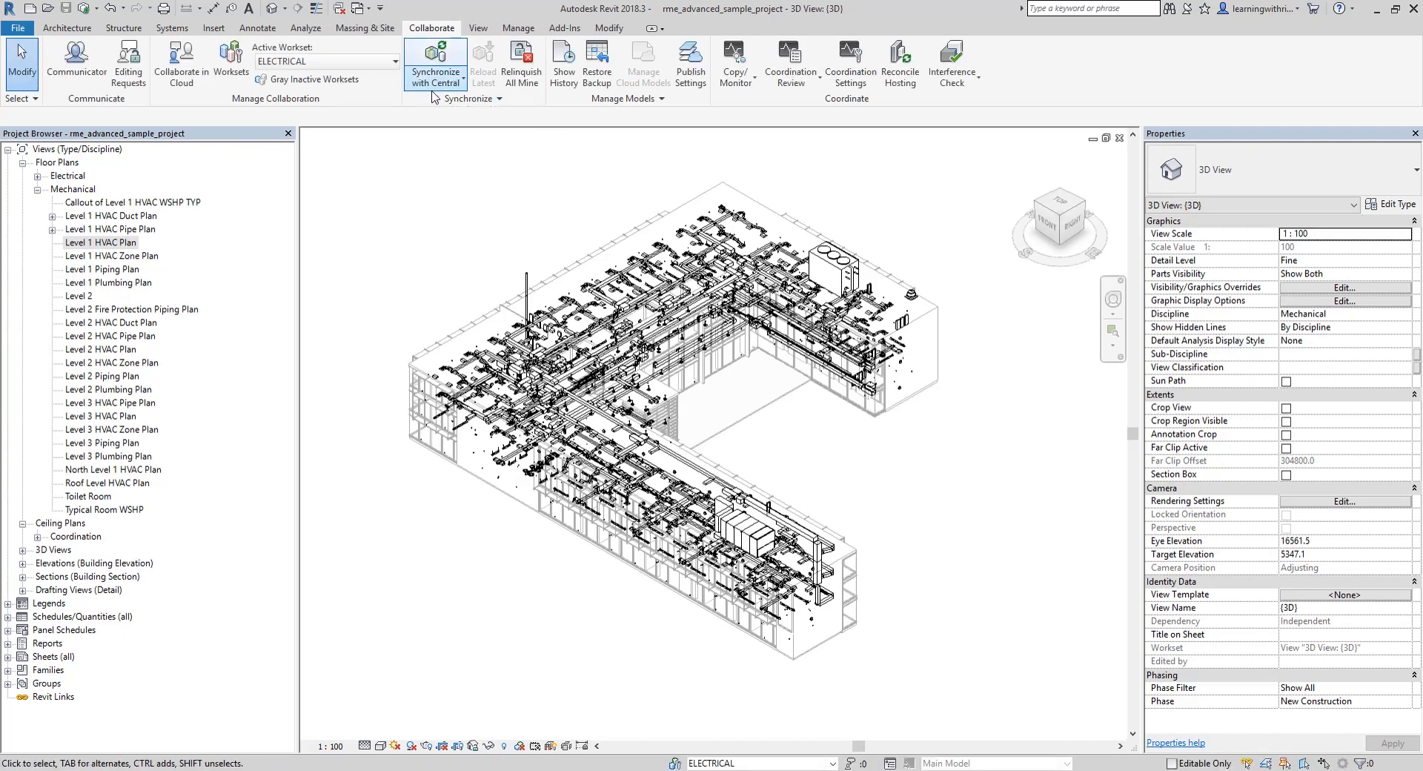
pyautogui.click(434, 86)
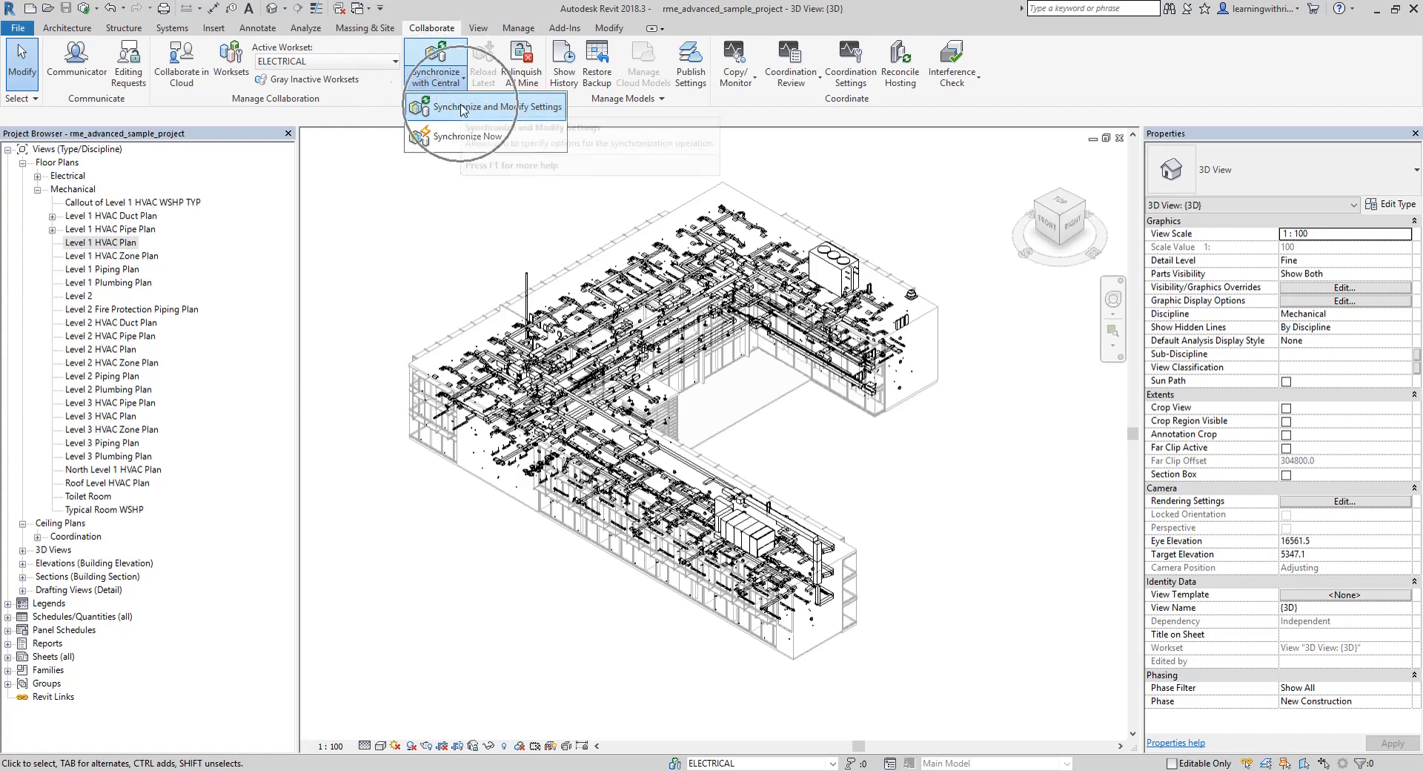
pyautogui.click(461, 108)
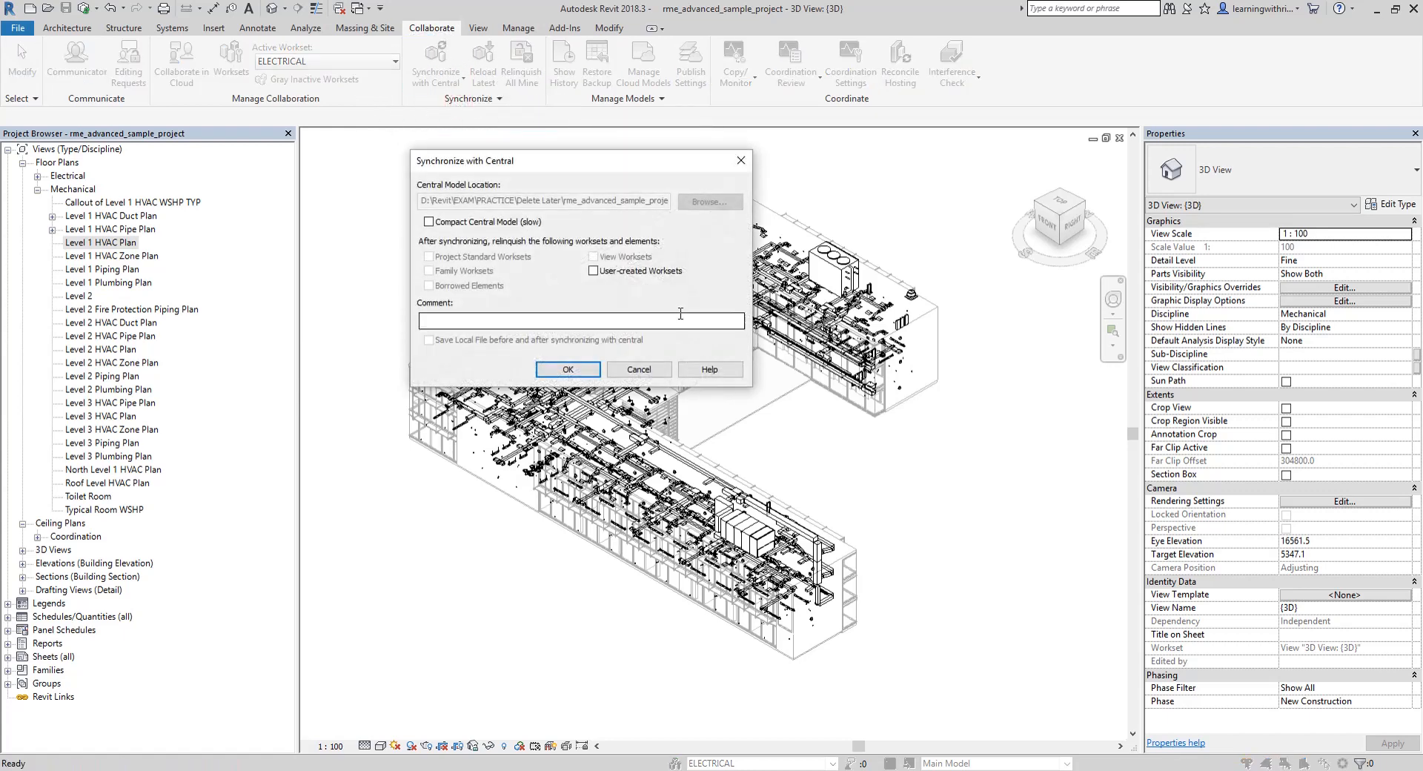
pyautogui.click(594, 270)
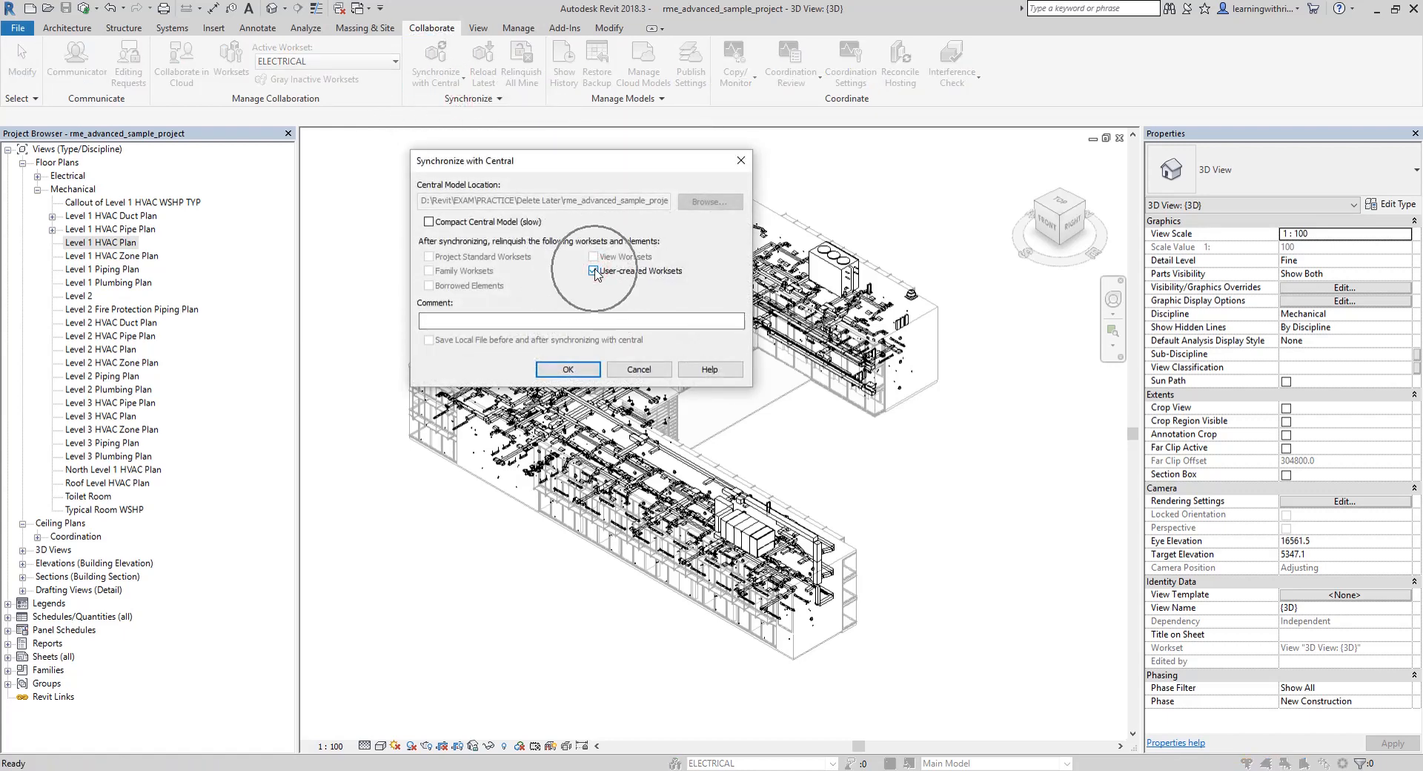
pyautogui.click(575, 370)
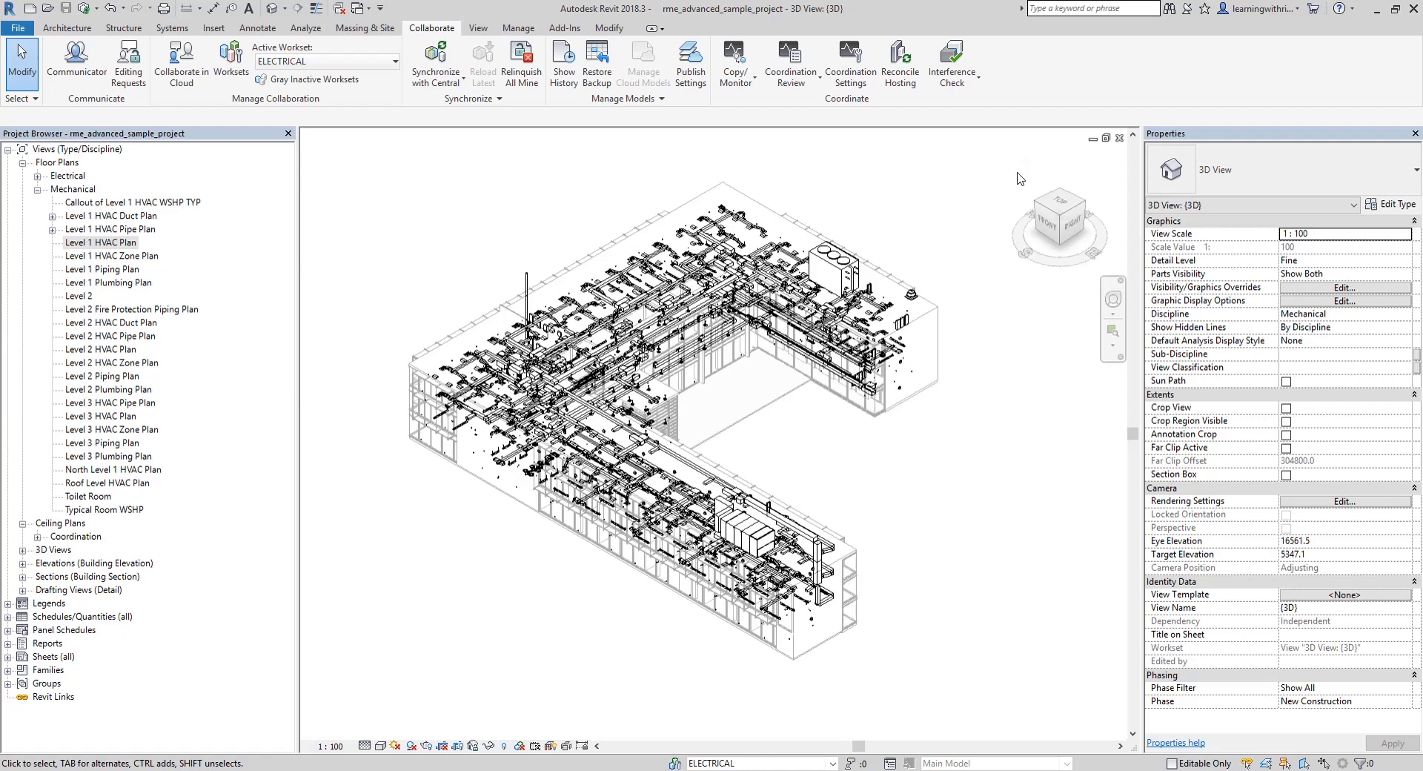
# Close the central model and reopen rme_advanced_sample_project.rvt from the Delete Later folder as a new local file
pyautogui.click(1120, 139)
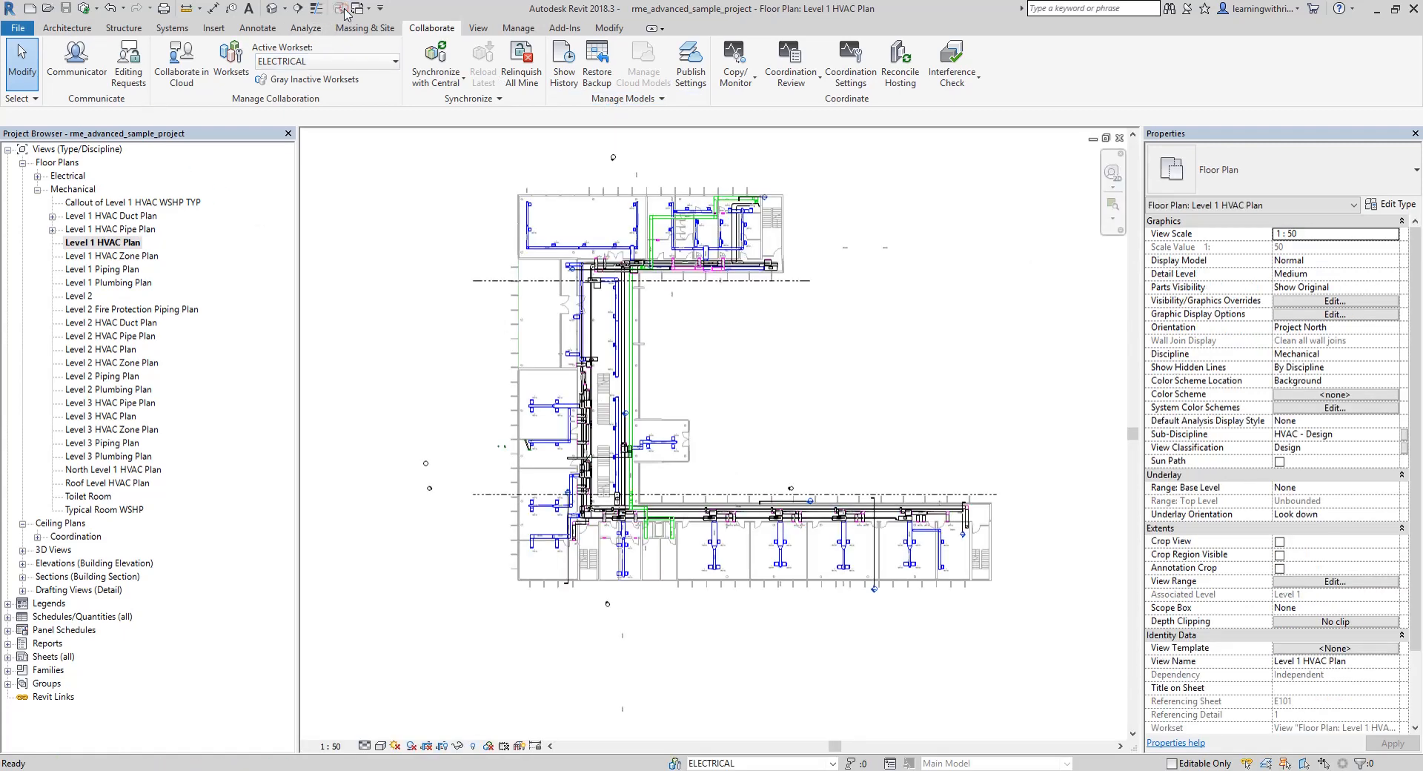
pyautogui.click(1120, 138)
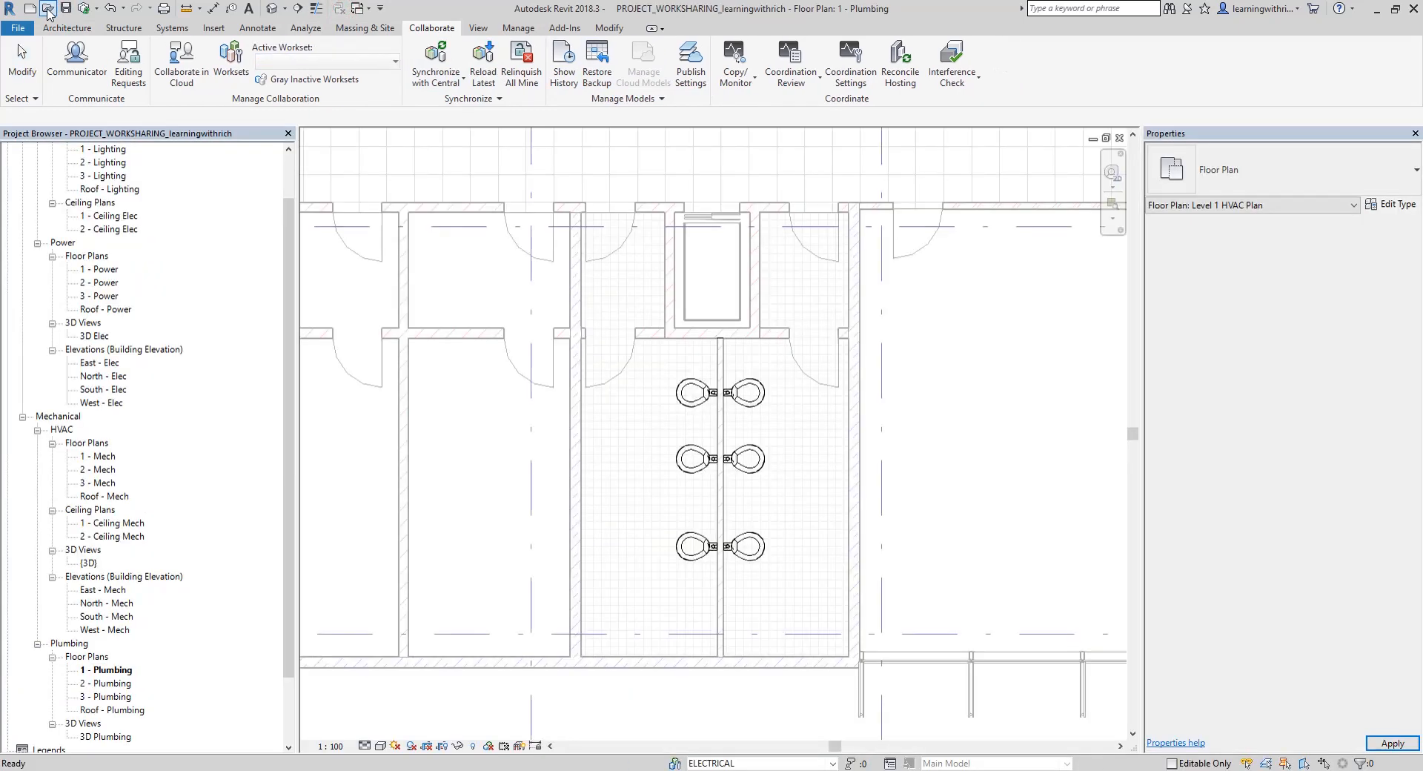
pyautogui.click(48, 10)
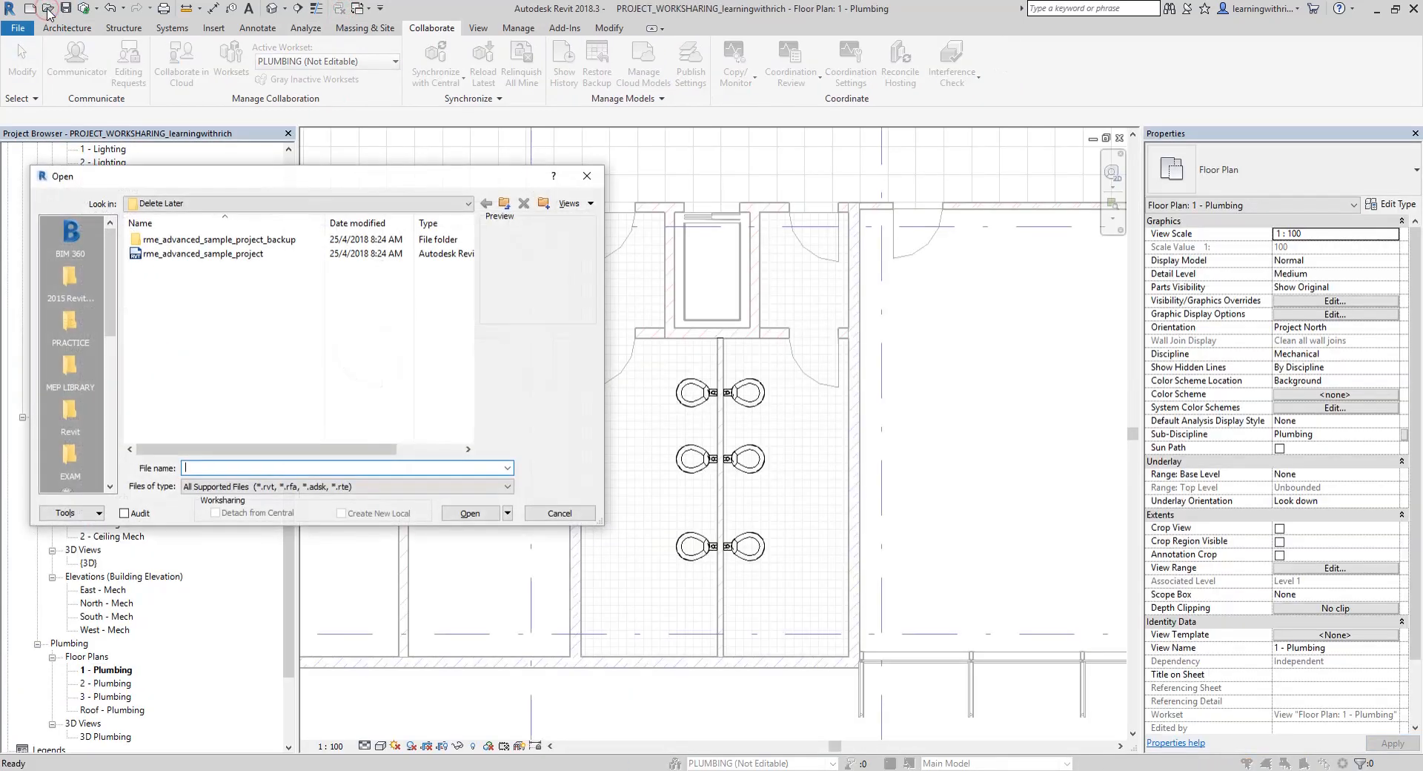
pyautogui.click(215, 255)
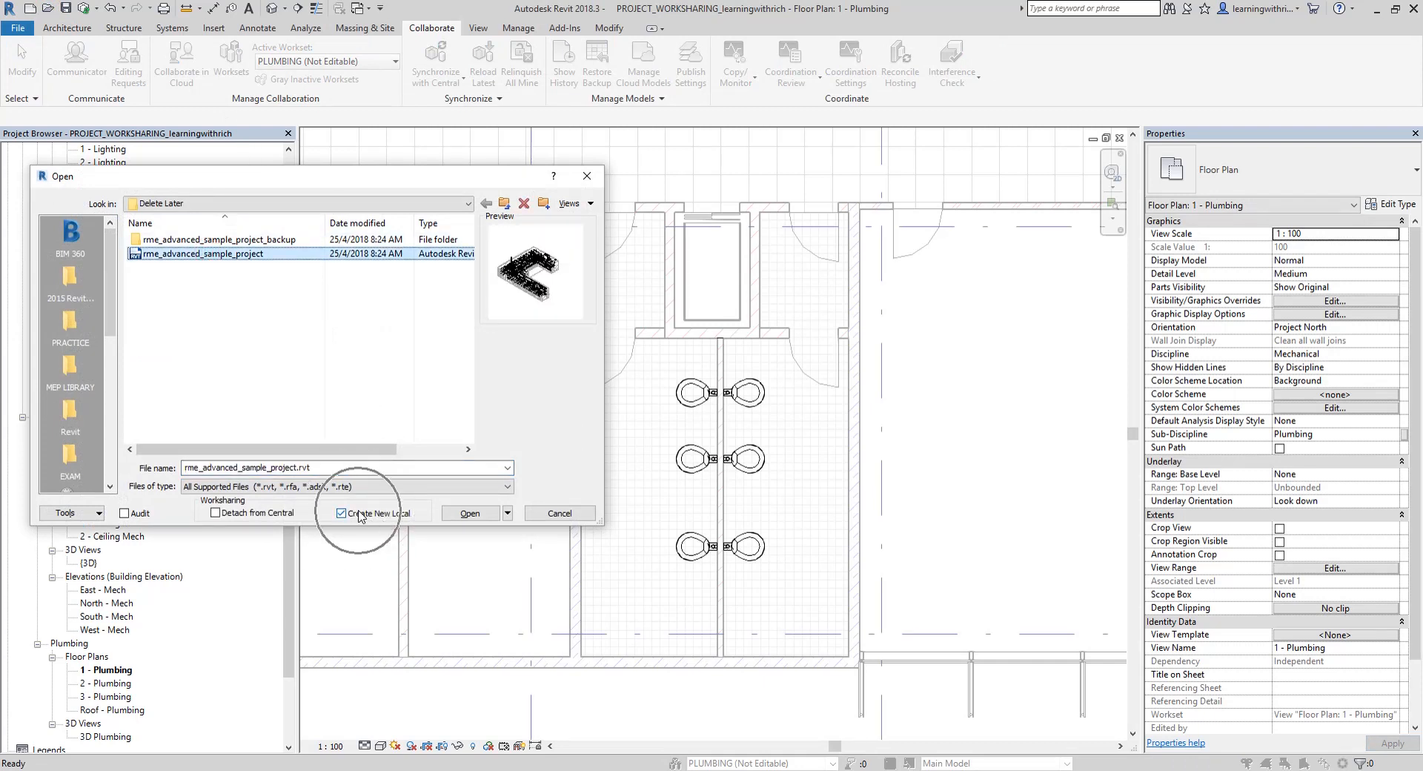
pyautogui.click(468, 514)
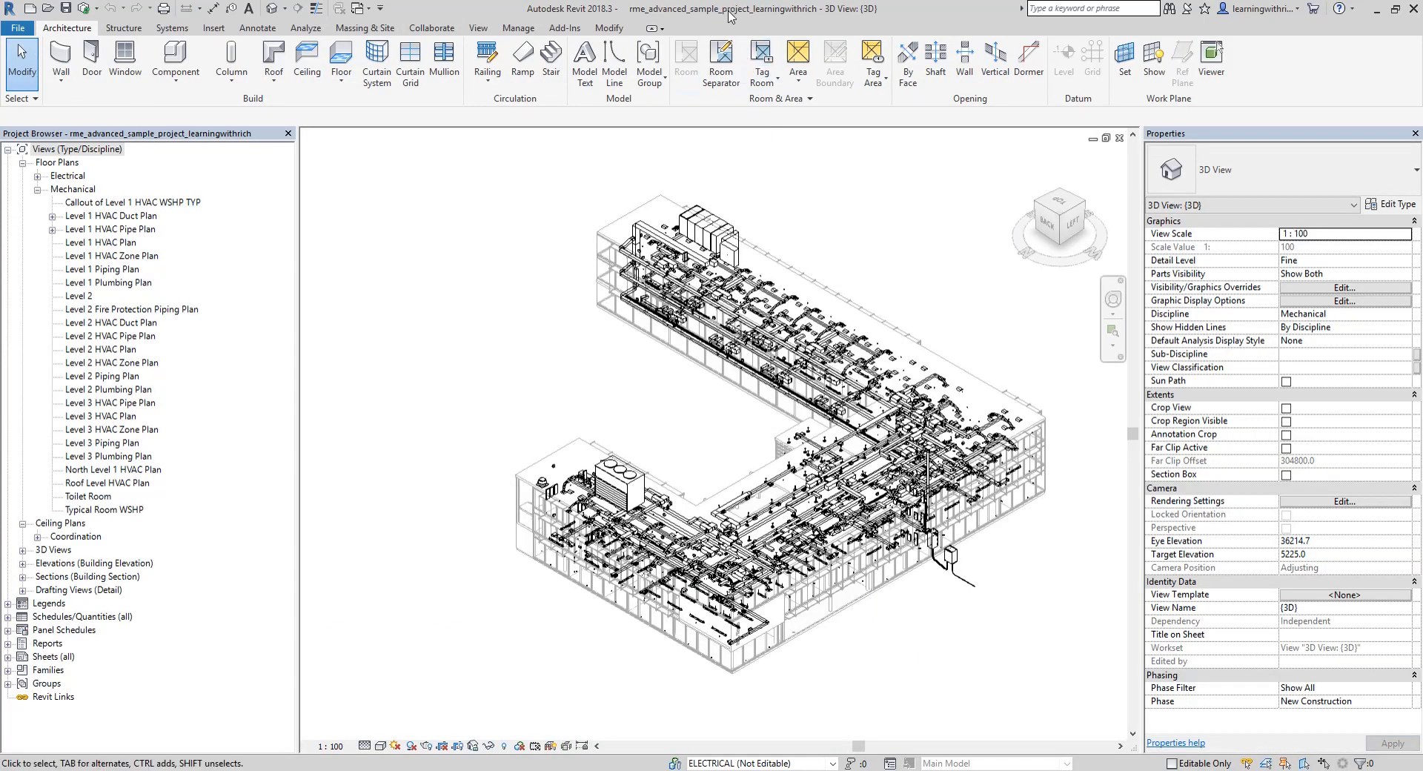
# Return the 3D view to its home orientation, turn on the Worksets worksharing display and inspect the element colors around the ductwork
pyautogui.click(1029, 160)
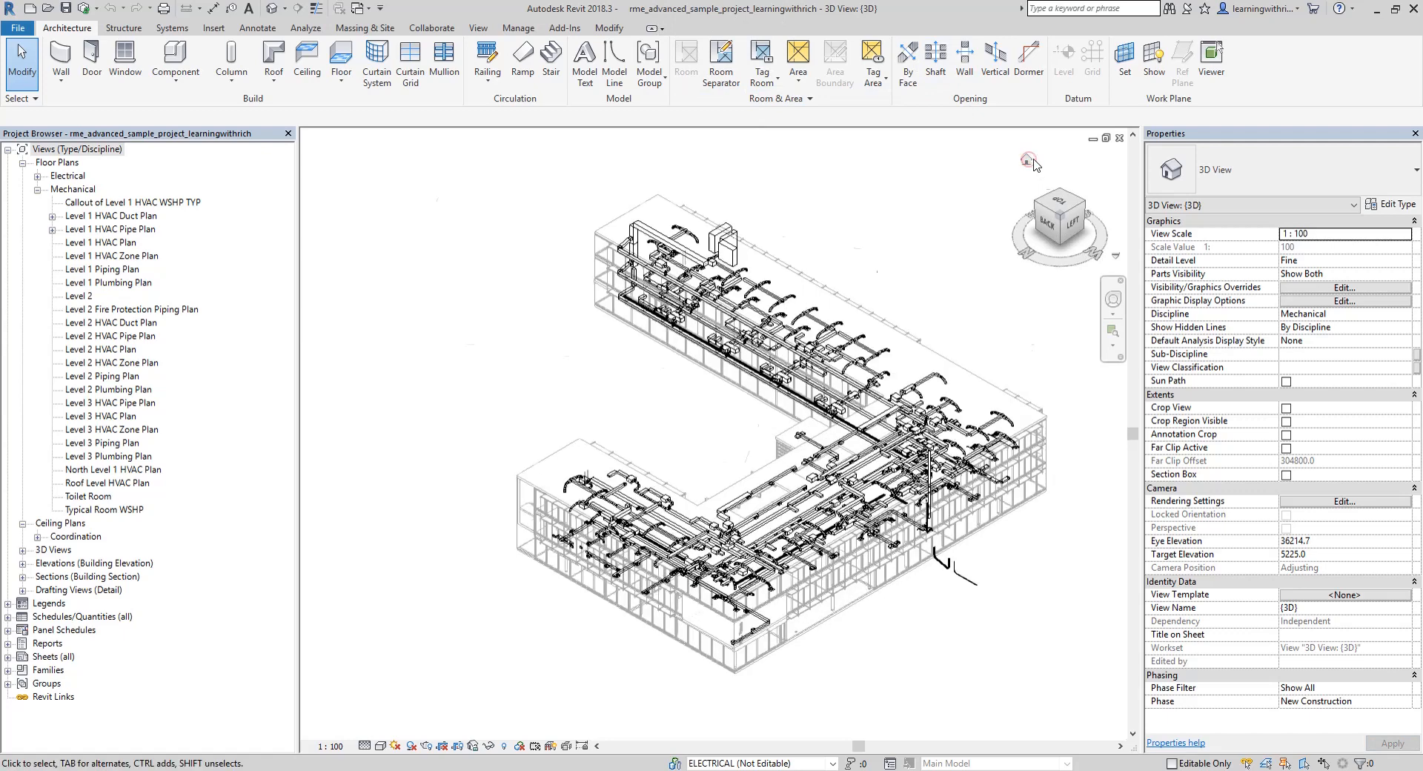
pyautogui.moveTo(799, 516); pyautogui.dragTo(882, 502, button='middle')
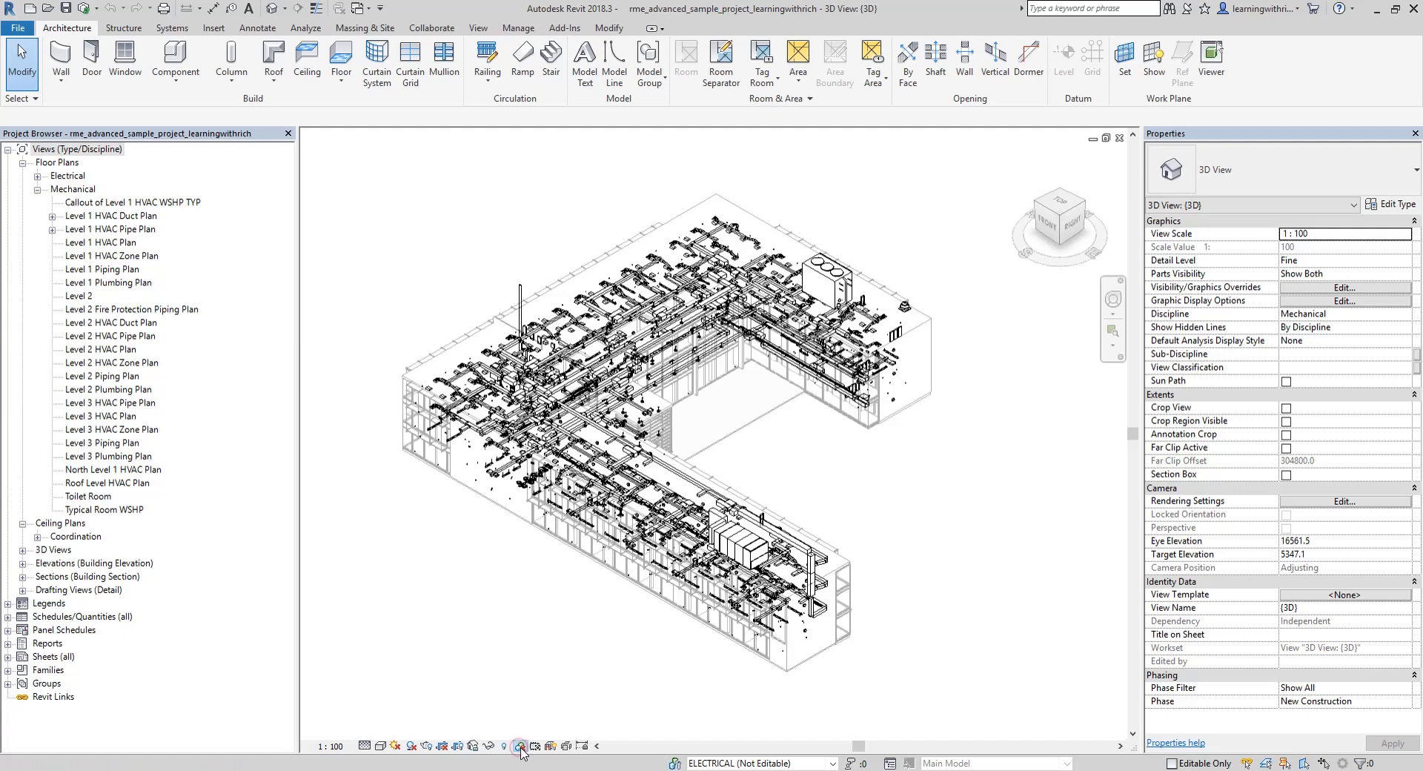
pyautogui.click(519, 747)
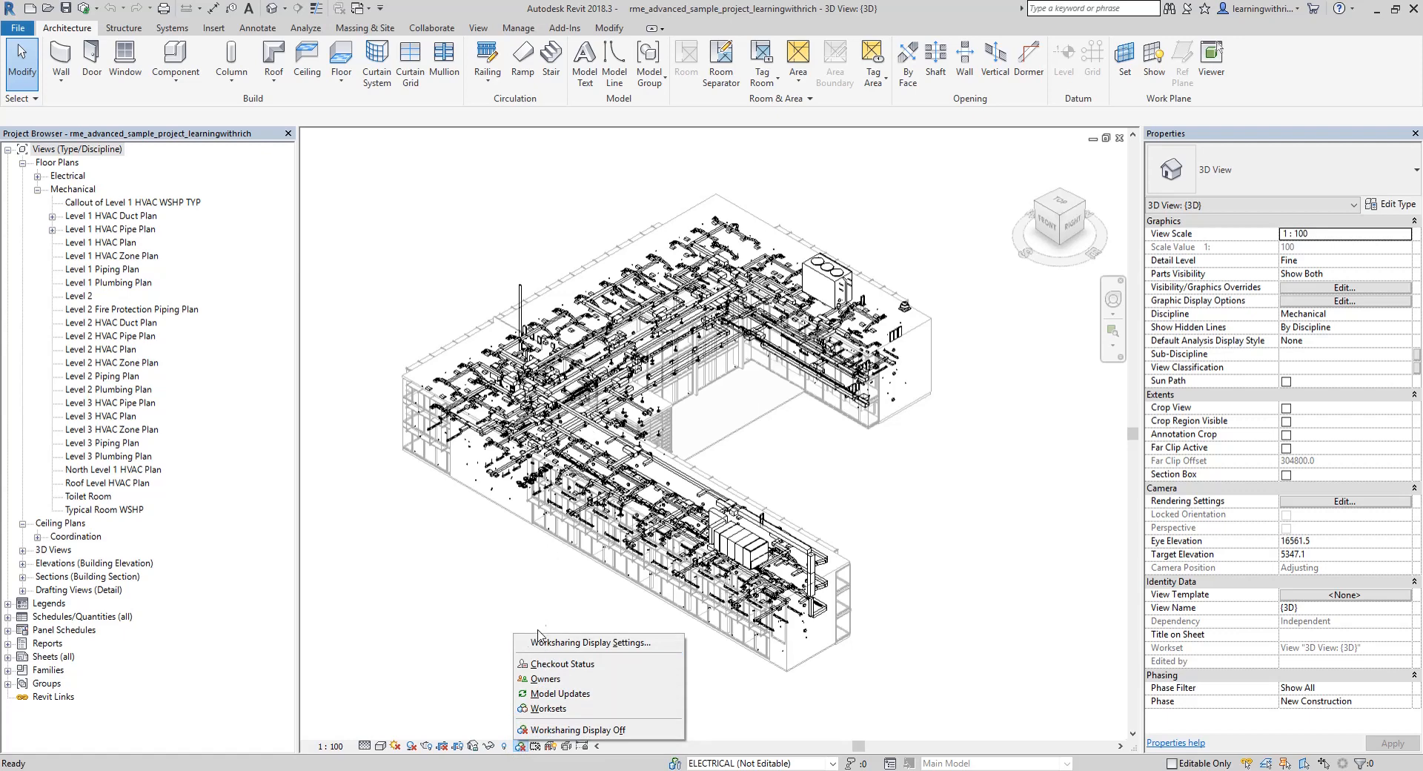
pyautogui.click(551, 709)
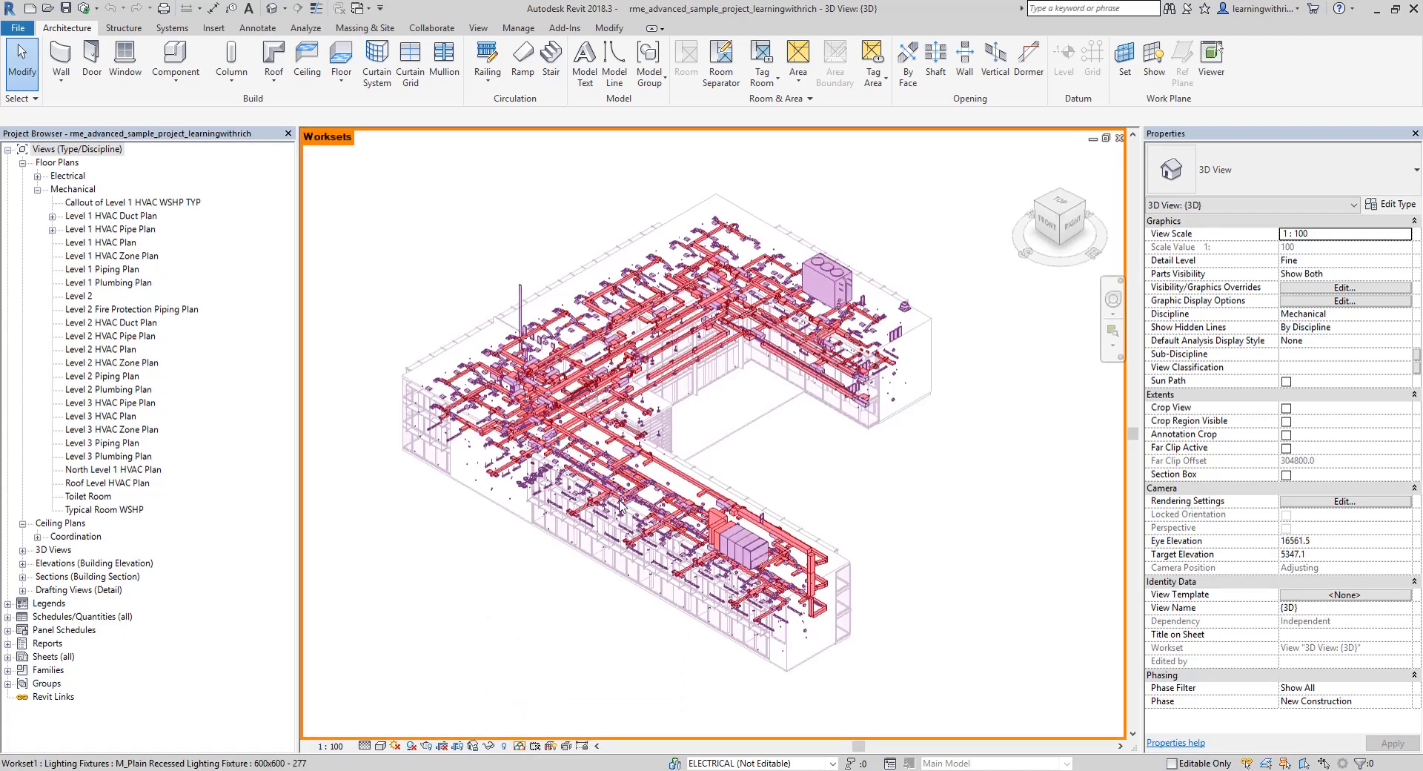
pyautogui.scroll(5, 771, 561)
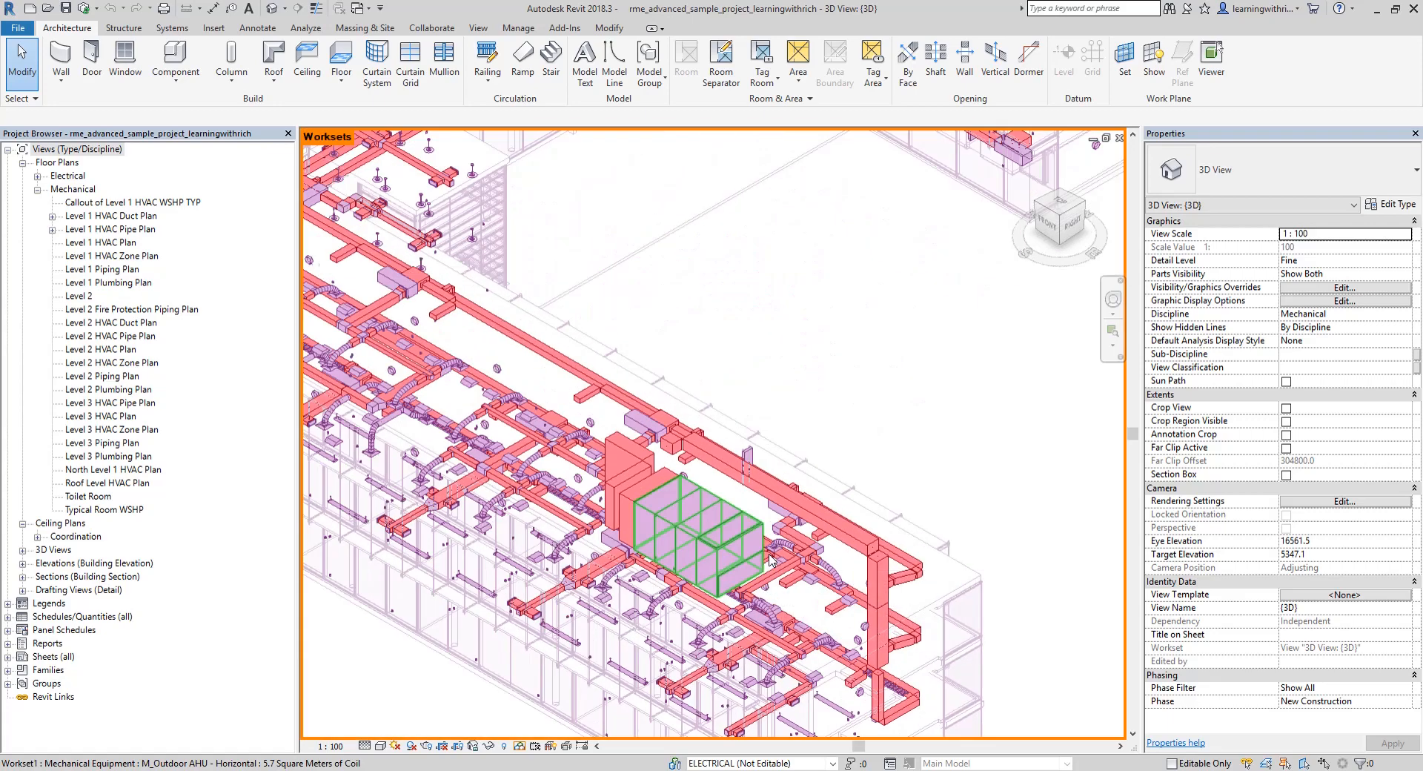
pyautogui.moveTo(636, 403); pyautogui.dragTo(888, 395, button='middle')
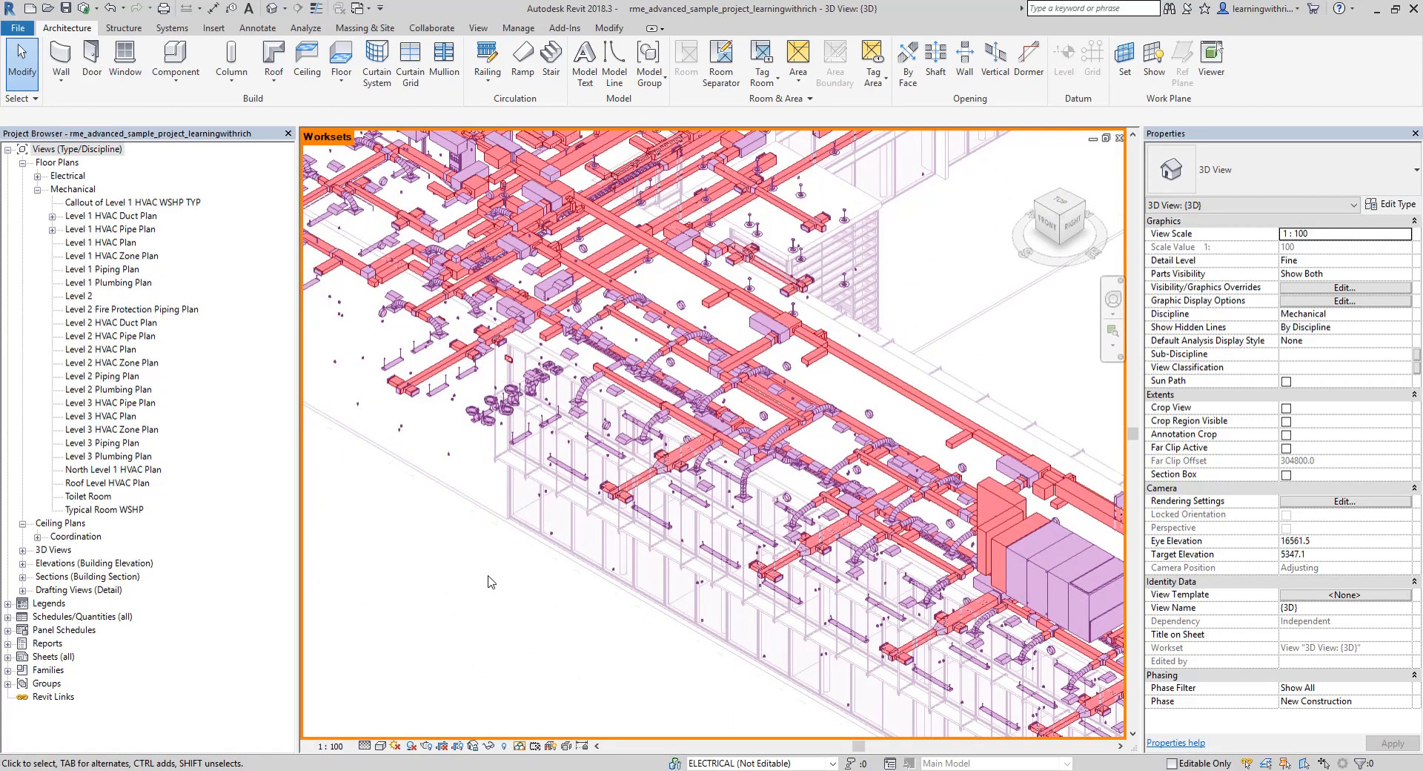
pyautogui.scroll(-2, 487, 576)
pyautogui.moveTo(489, 576); pyautogui.dragTo(495, 575, button='middle')
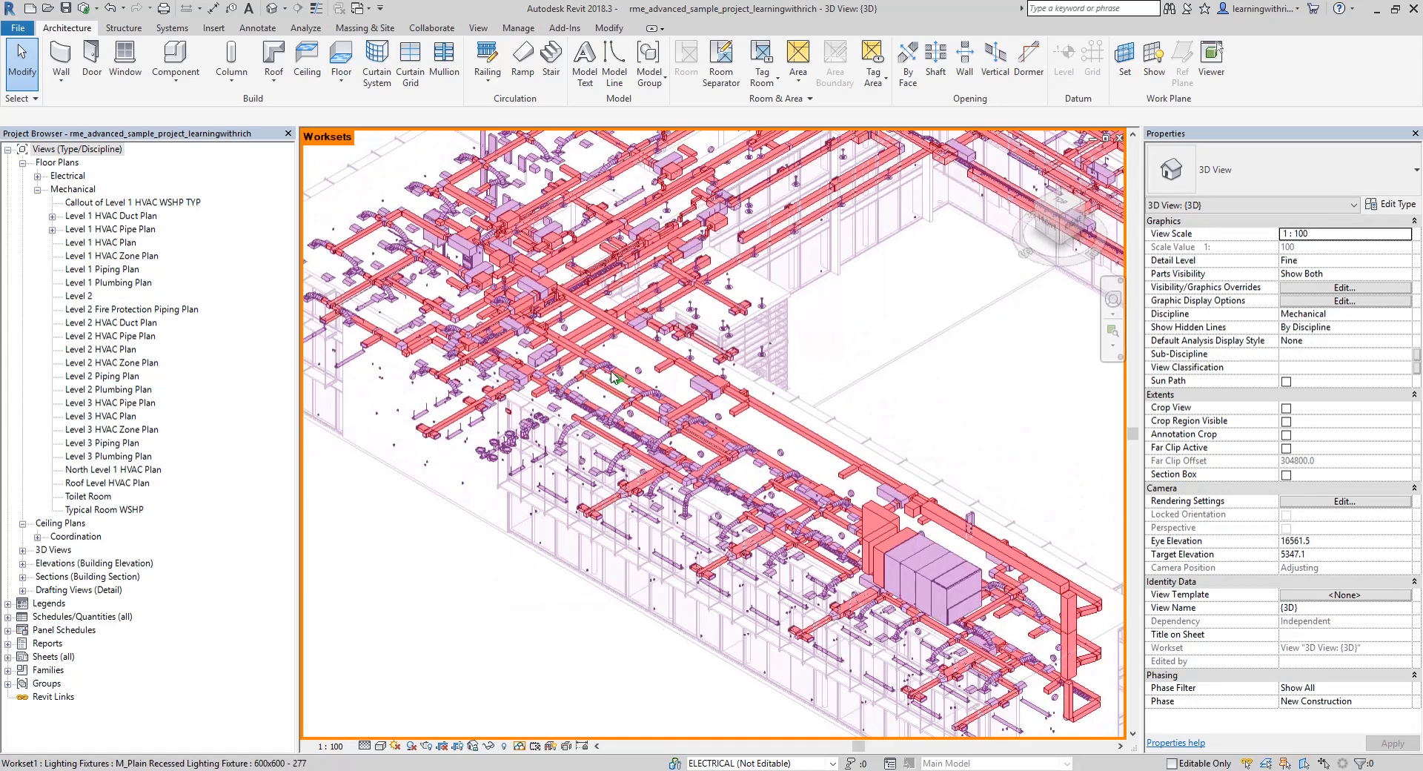
# Change the DUCTING workset's color to green (RGB 0, 255, 0) in the worksharing display settings
pyautogui.click(521, 746)
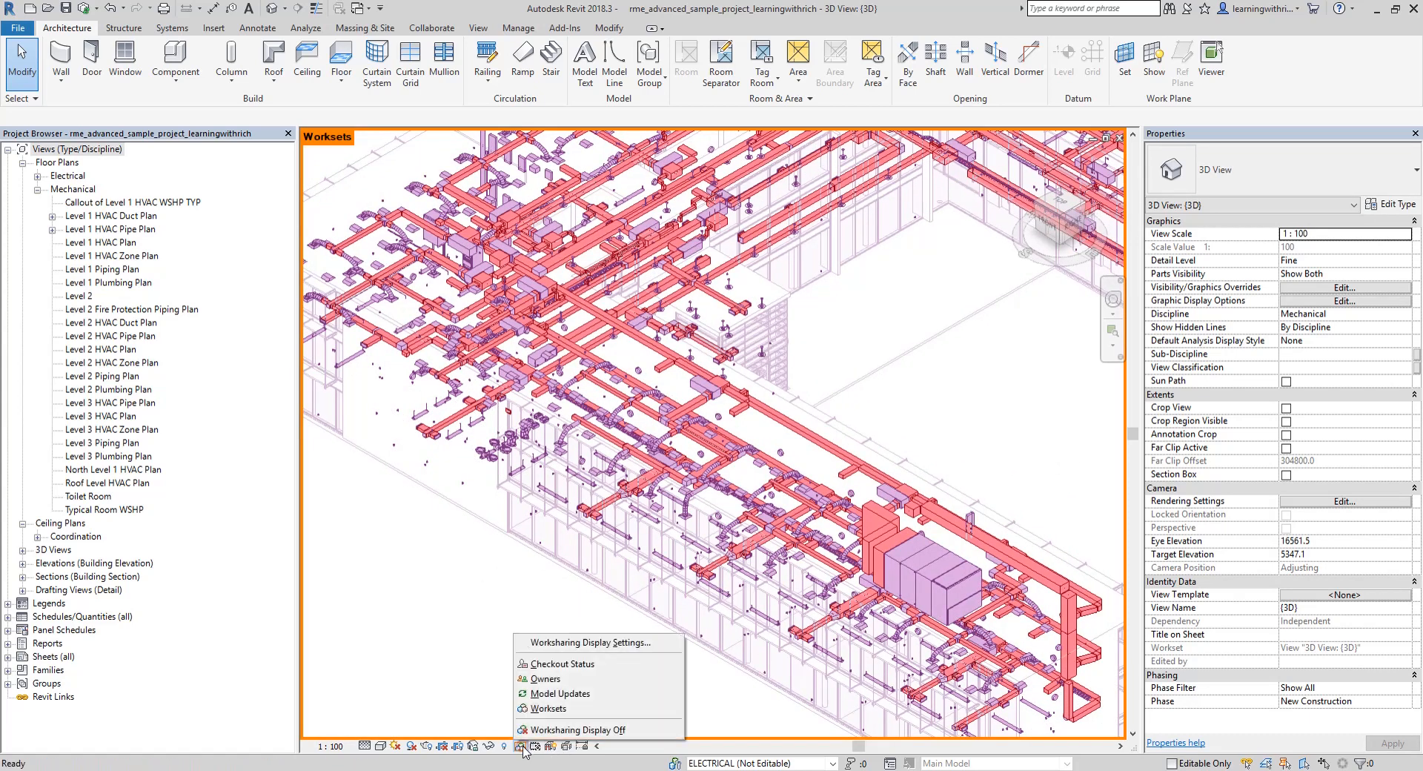
pyautogui.click(582, 643)
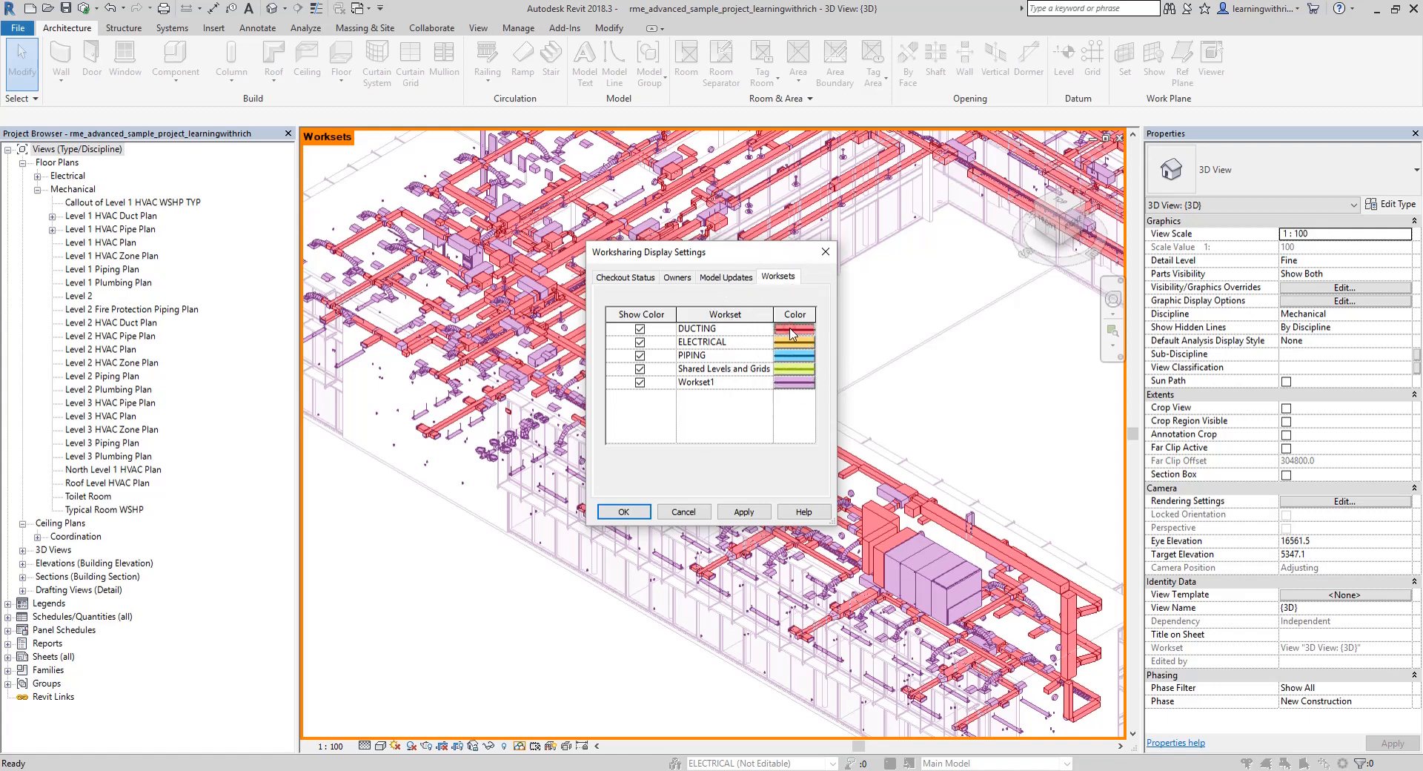
pyautogui.click(792, 332)
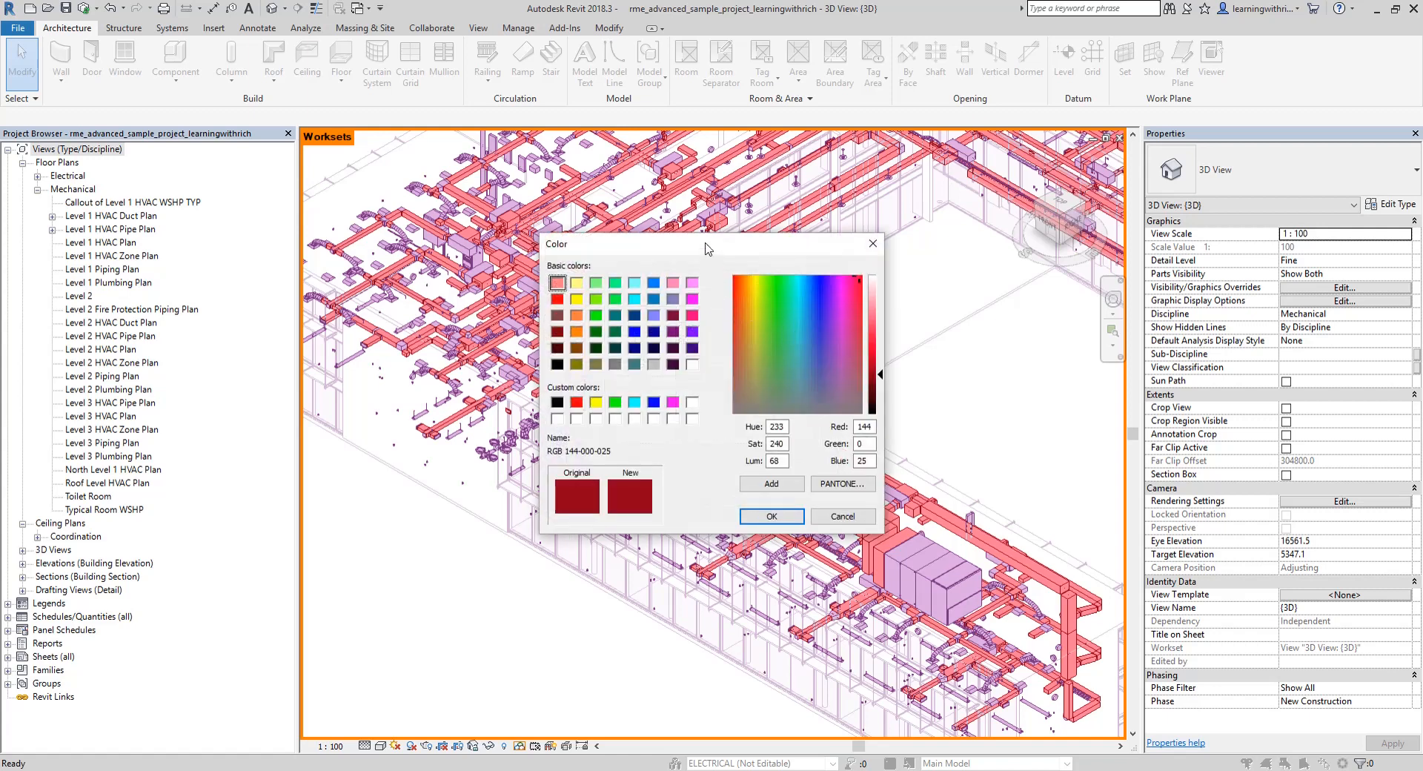
pyautogui.moveTo(705, 249); pyautogui.dragTo(1018, 226)
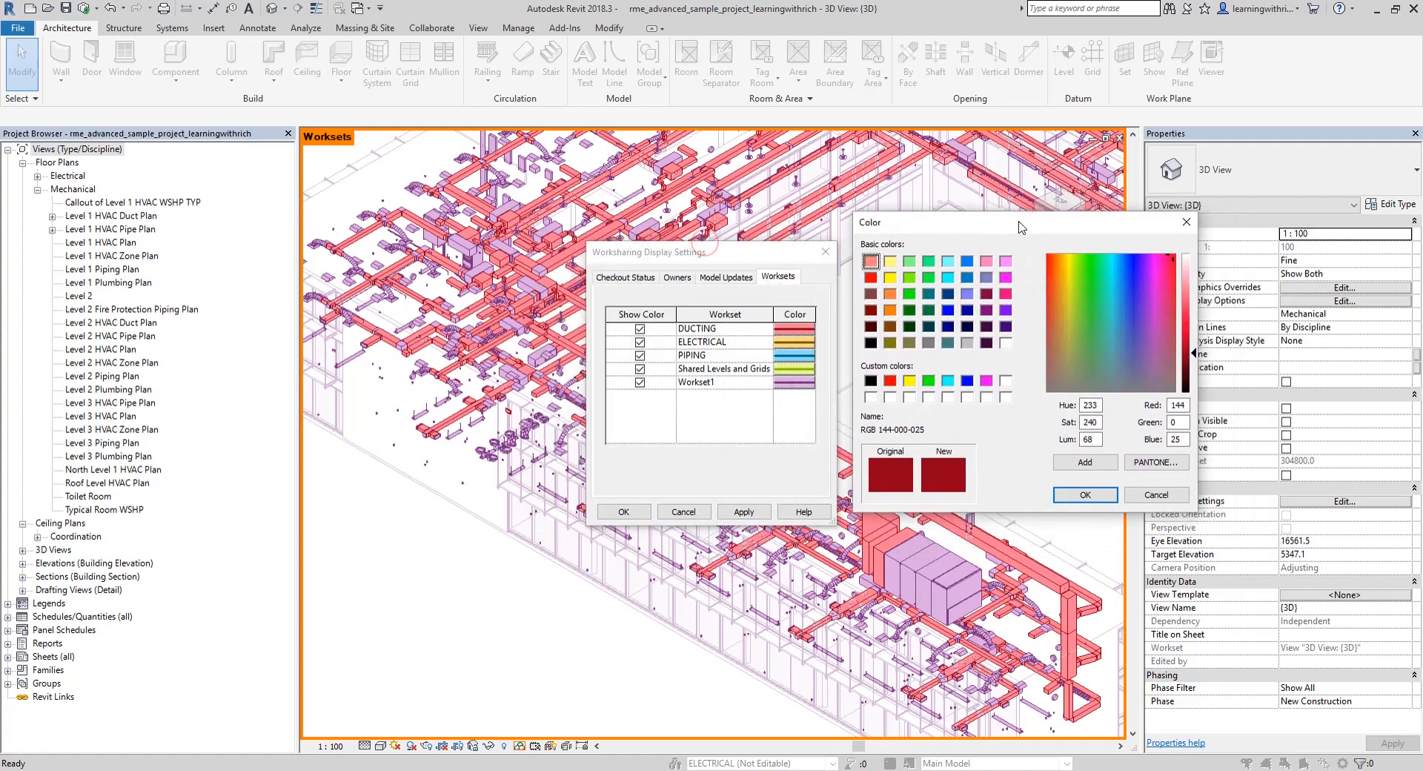
pyautogui.click(929, 380)
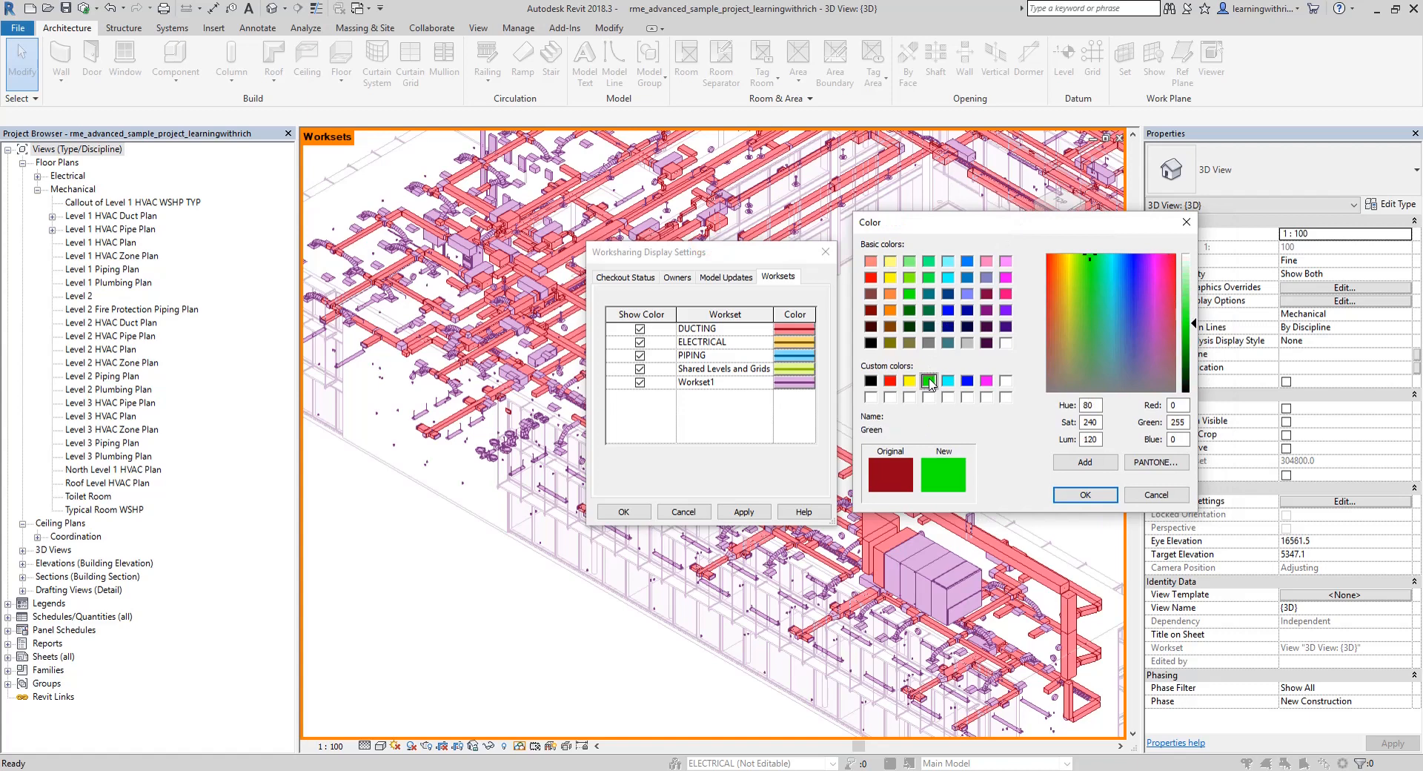
pyautogui.click(1081, 495)
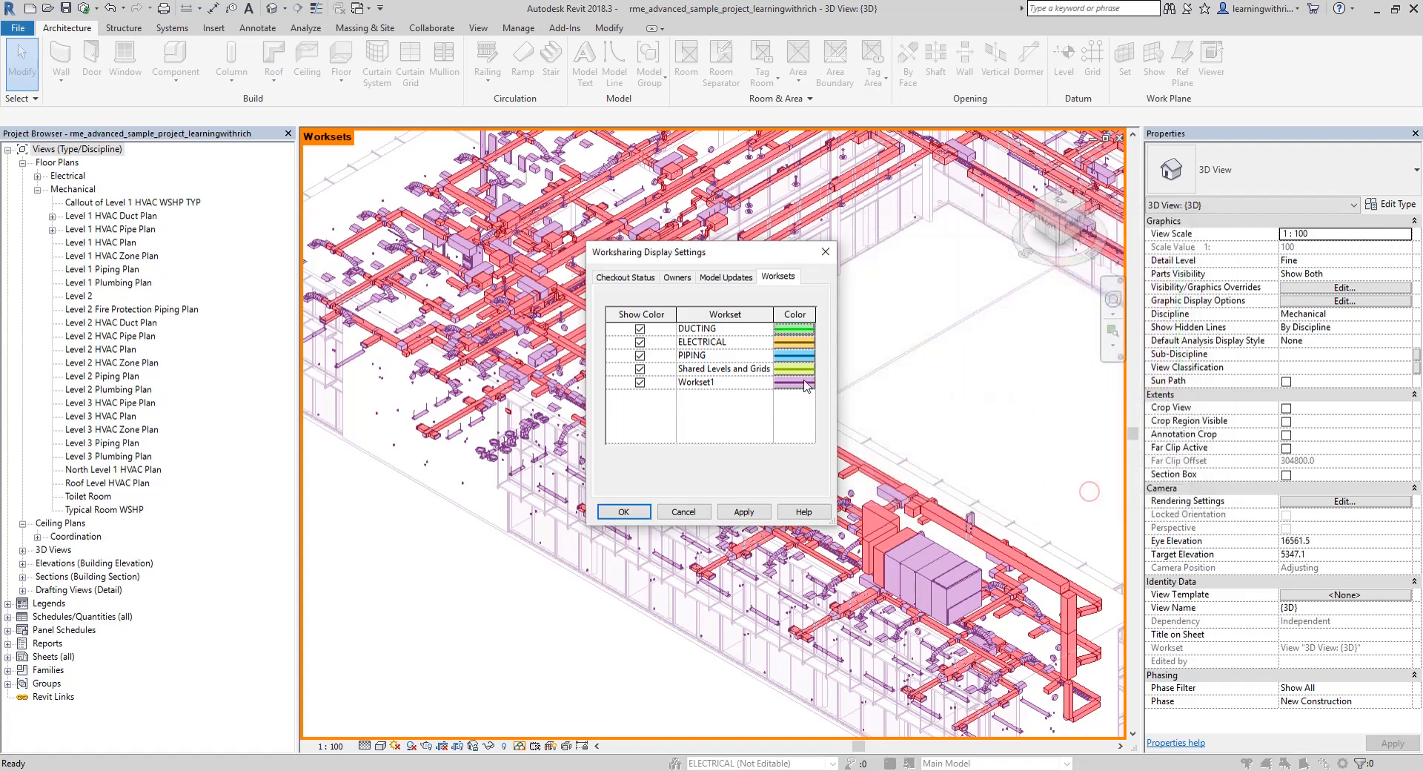
pyautogui.click(610, 511)
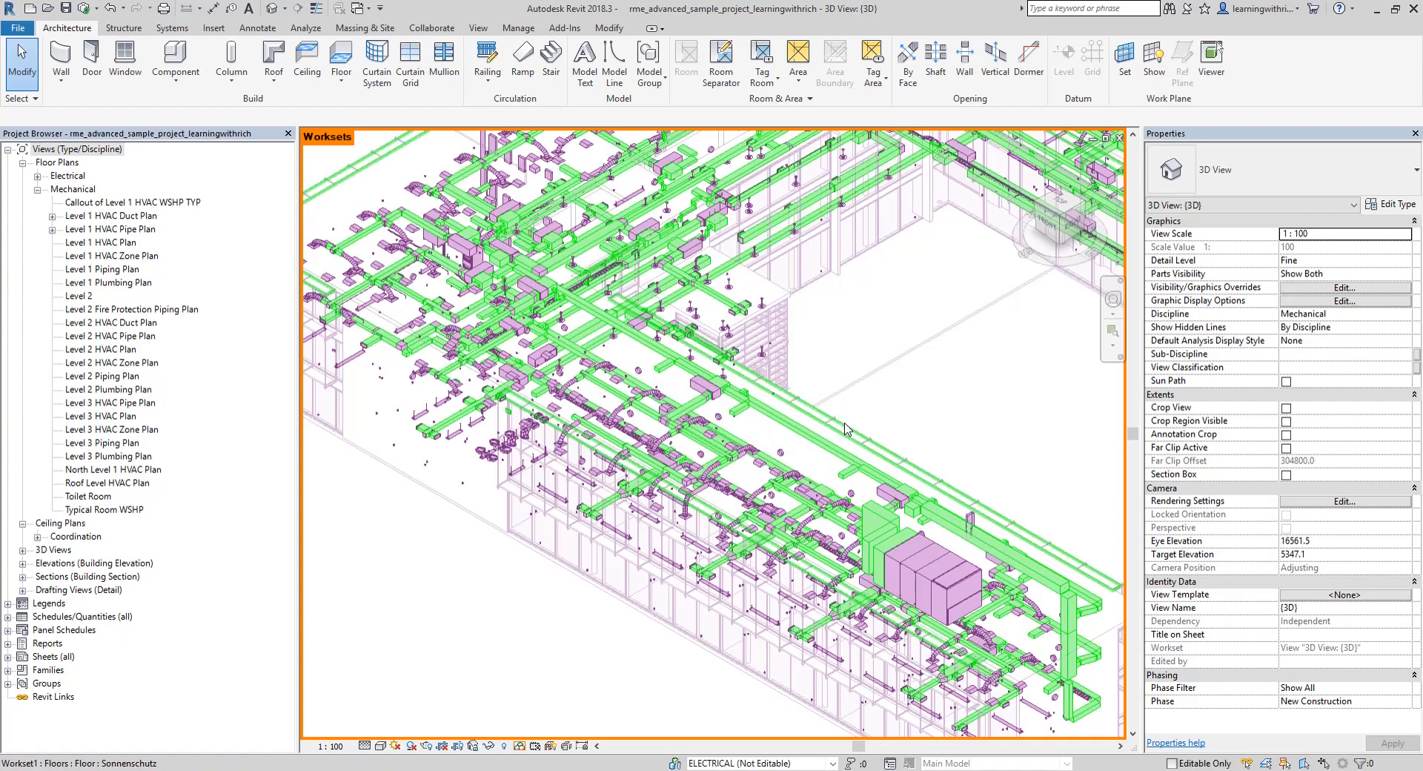
# Check the recolored ductwork across the whole building, and turn off the worksharing display in the 3D view
pyautogui.scroll(-1, 805, 423)
pyautogui.moveTo(895, 415); pyautogui.dragTo(765, 465, button='middle')
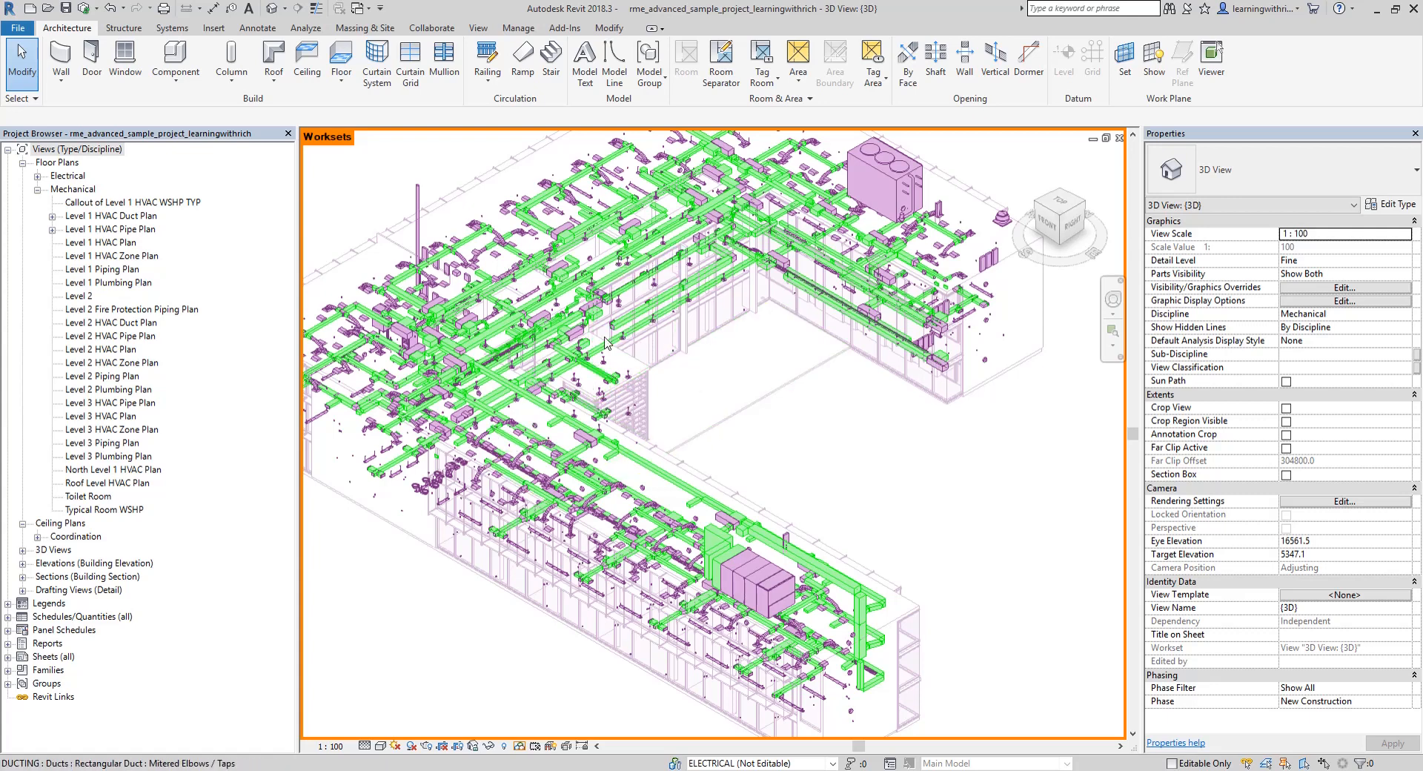
pyautogui.click(522, 747)
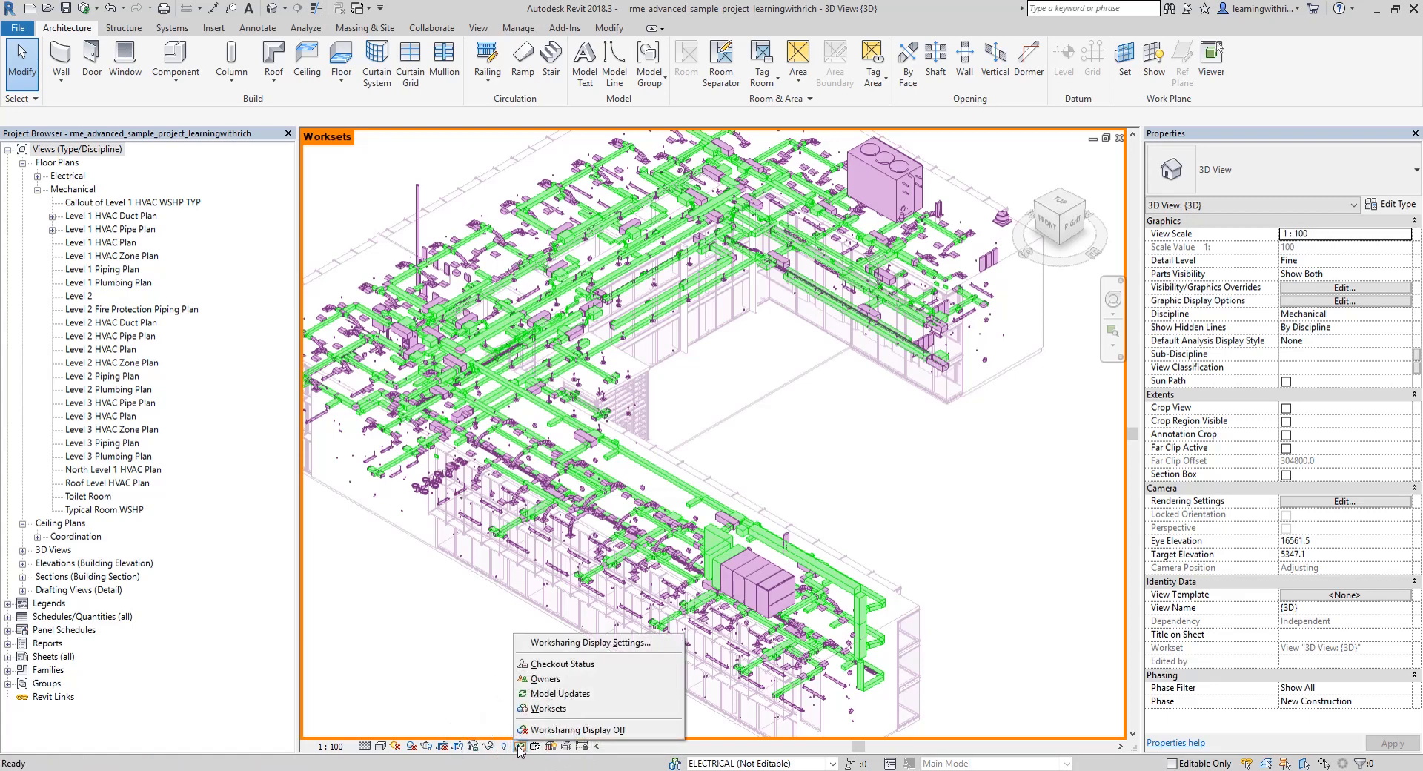
pyautogui.click(533, 732)
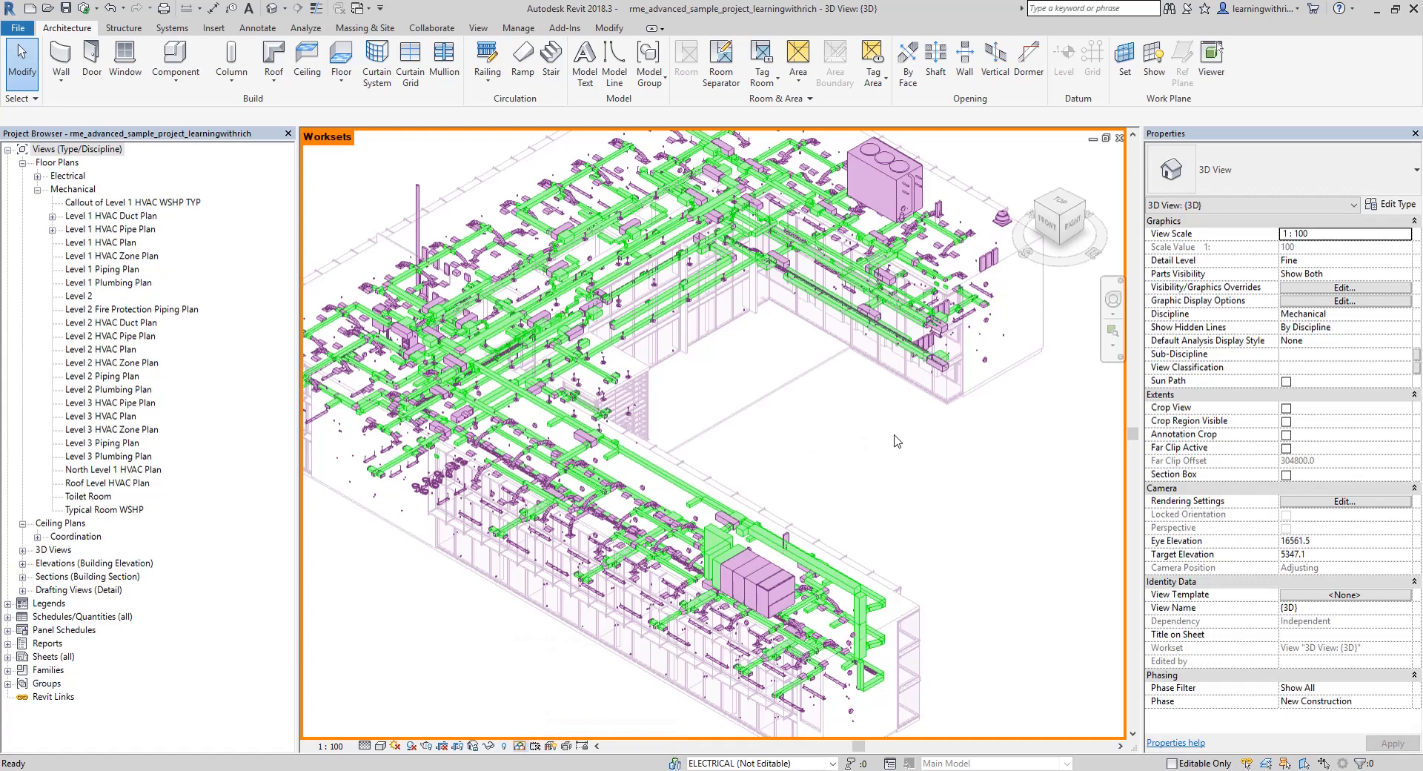
pyautogui.scroll(-2, 834, 435)
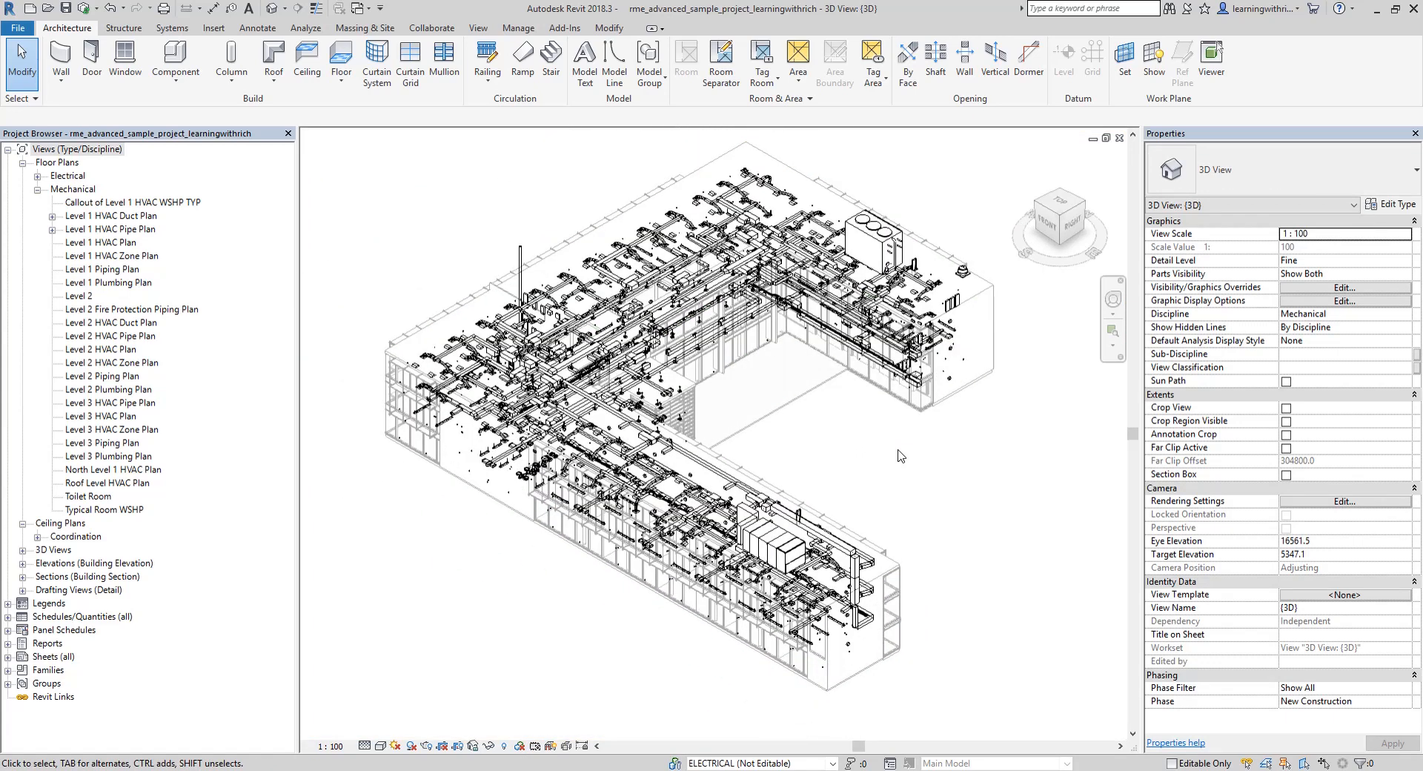
pyautogui.moveTo(897, 454); pyautogui.dragTo(898, 464, button='middle')
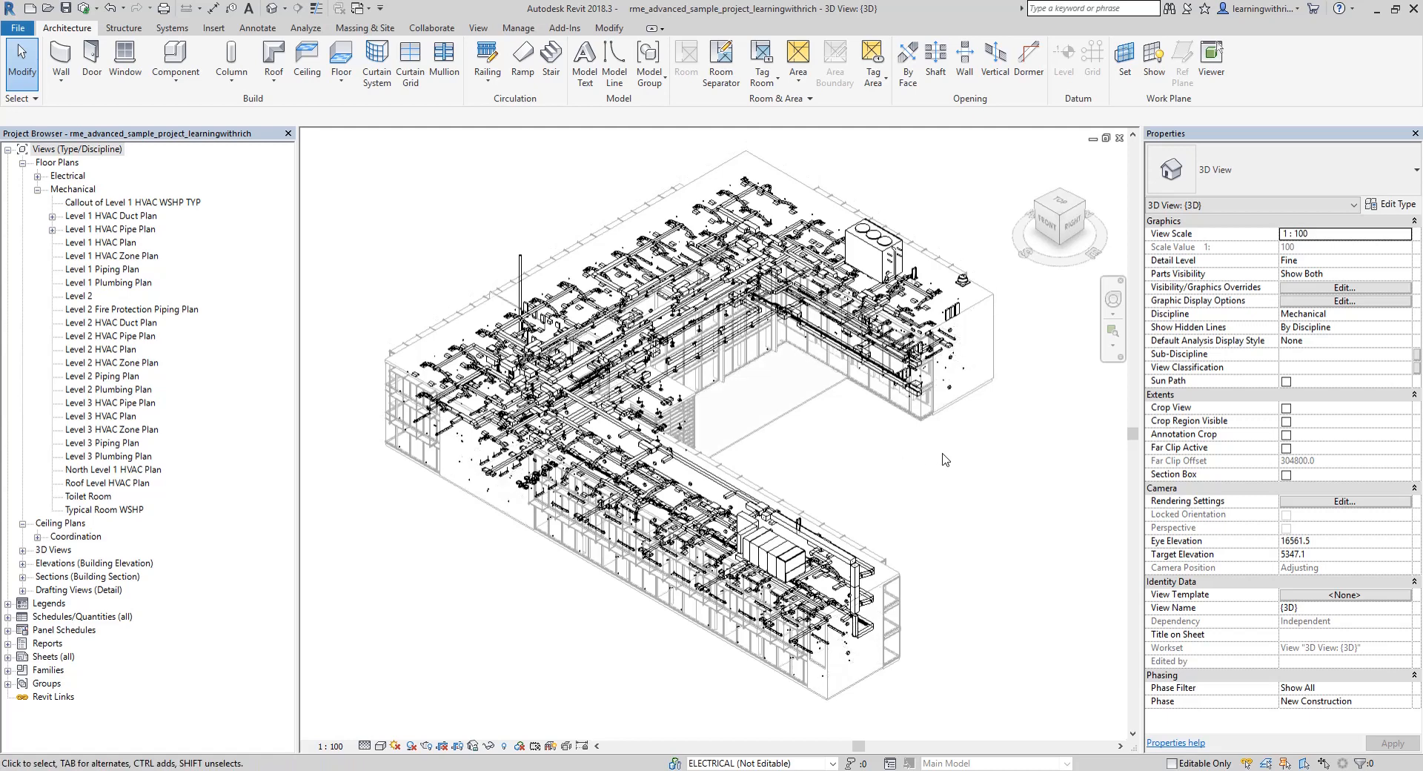